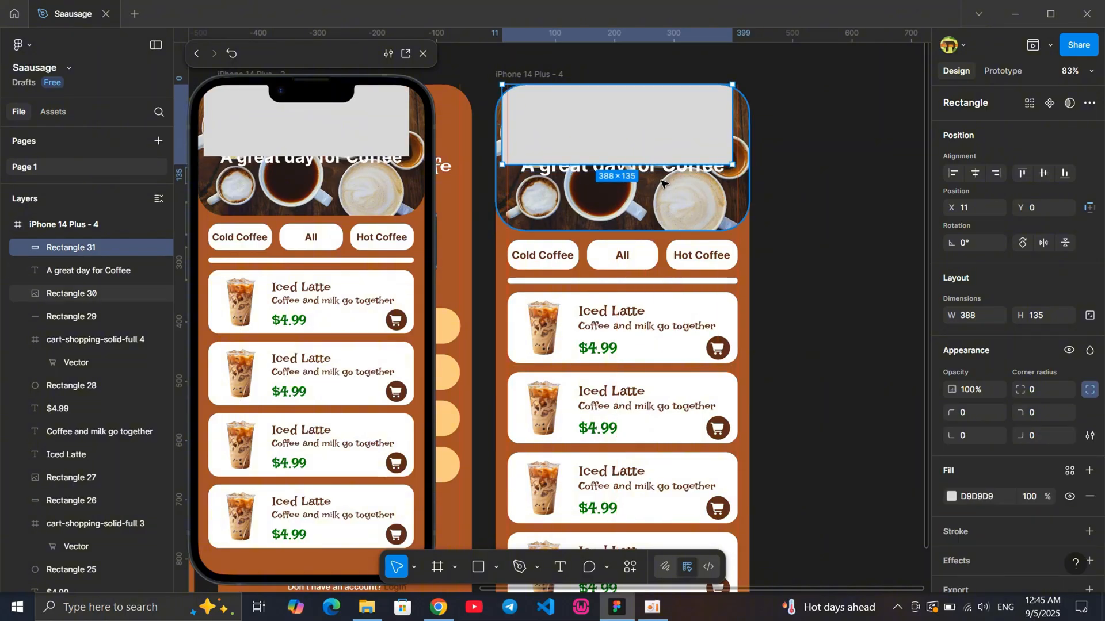
Move the "A great day for Coffee" headline outside the frame, and lower the grey rectangle over the header photo to Y 54, centred horizontally
{"action": "left_click_drag", "start_coordinate": [659, 173], "coordinate": [878, 211]}
{"action": "key", "text": "Escape"}
{"action": "left_click_drag", "start_coordinate": [632, 144], "coordinate": [631, 172]}
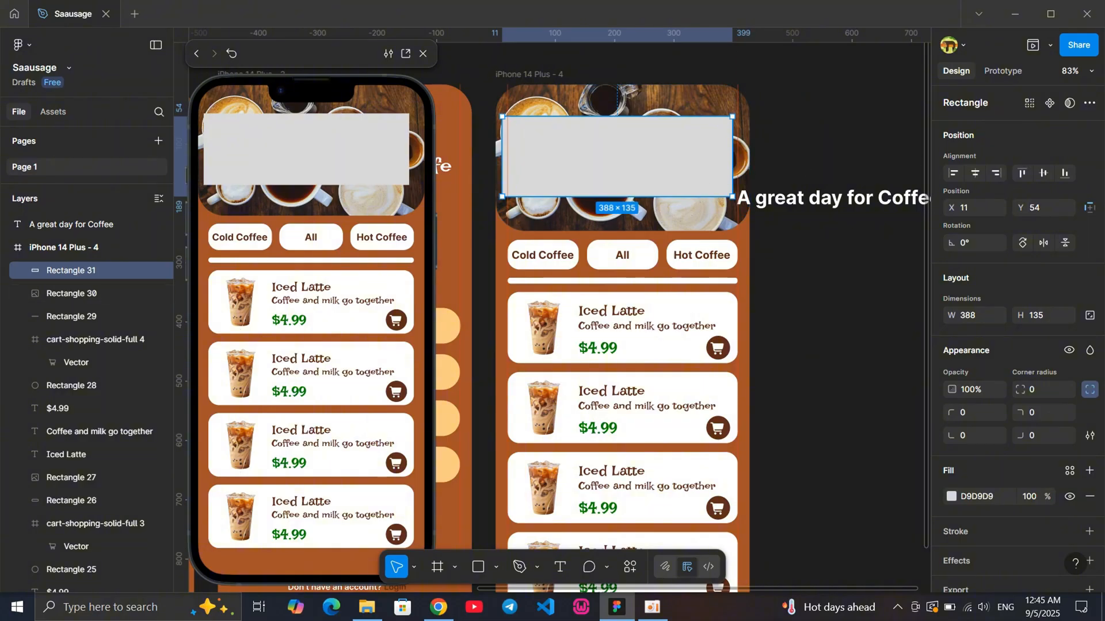
{"action": "left_click", "coordinate": [972, 173]}
{"action": "left_click", "coordinate": [819, 133]}
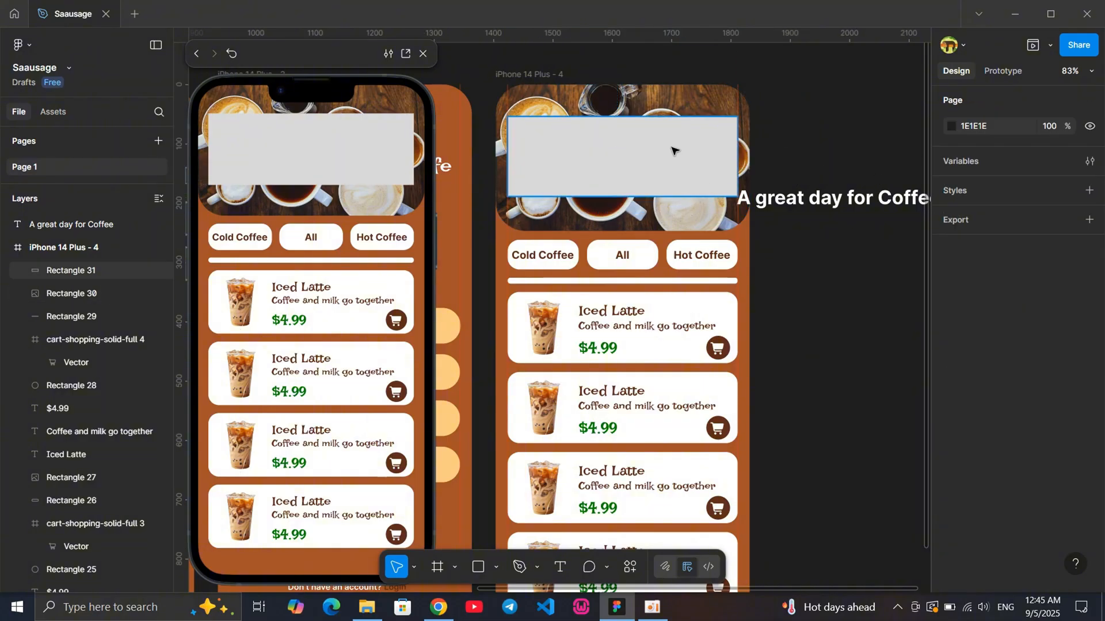
{"action": "left_click", "coordinate": [672, 150]}
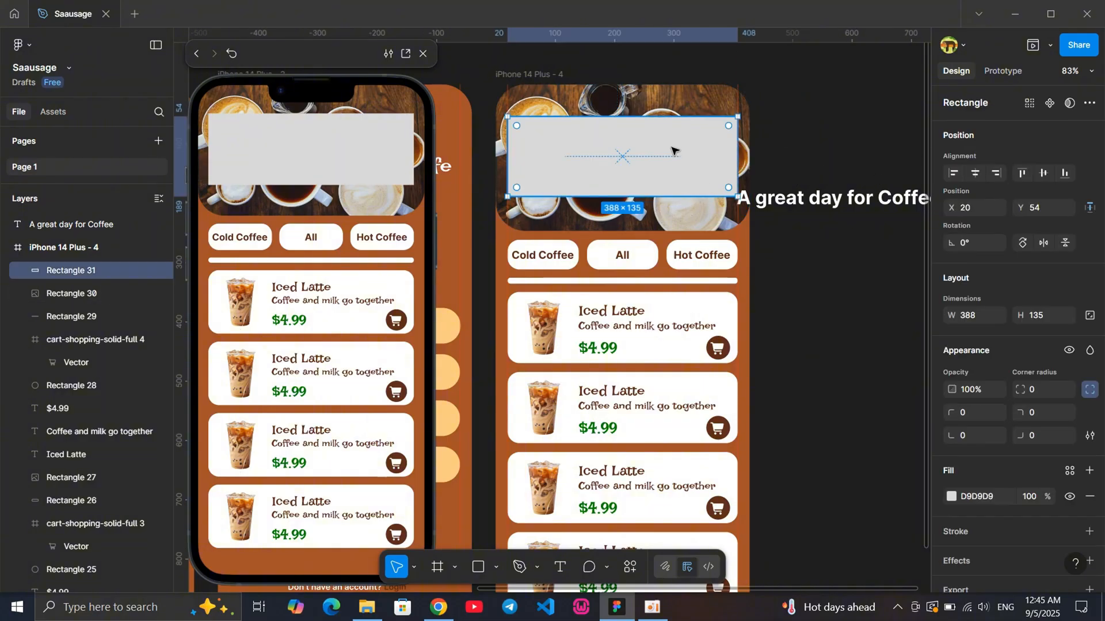
{"action": "left_click", "coordinate": [894, 173]}
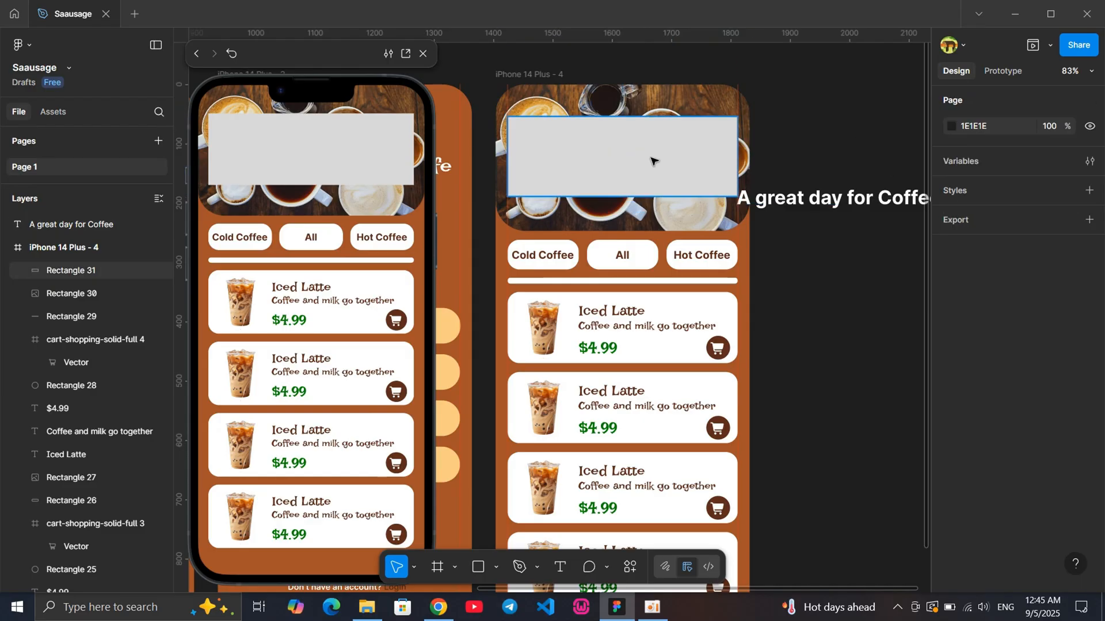
{"action": "left_click", "coordinate": [651, 161]}
{"action": "left_click", "coordinate": [819, 323]}
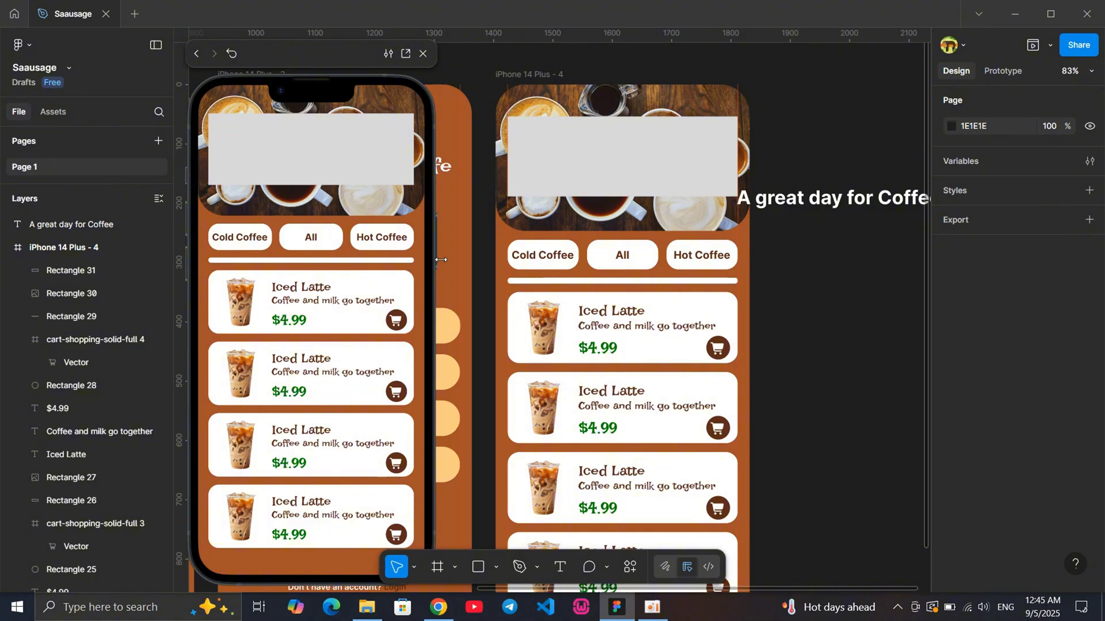
Apply the Sign Up button's fill colour 5E2C1A to the grey rectangle over the header photo, with 50% fill opacity
{"action": "scroll", "coordinate": [441, 259], "scroll_direction": "down", "scroll_amount": 1}
{"action": "scroll", "coordinate": [641, 356], "scroll_direction": "down", "scroll_amount": 3}
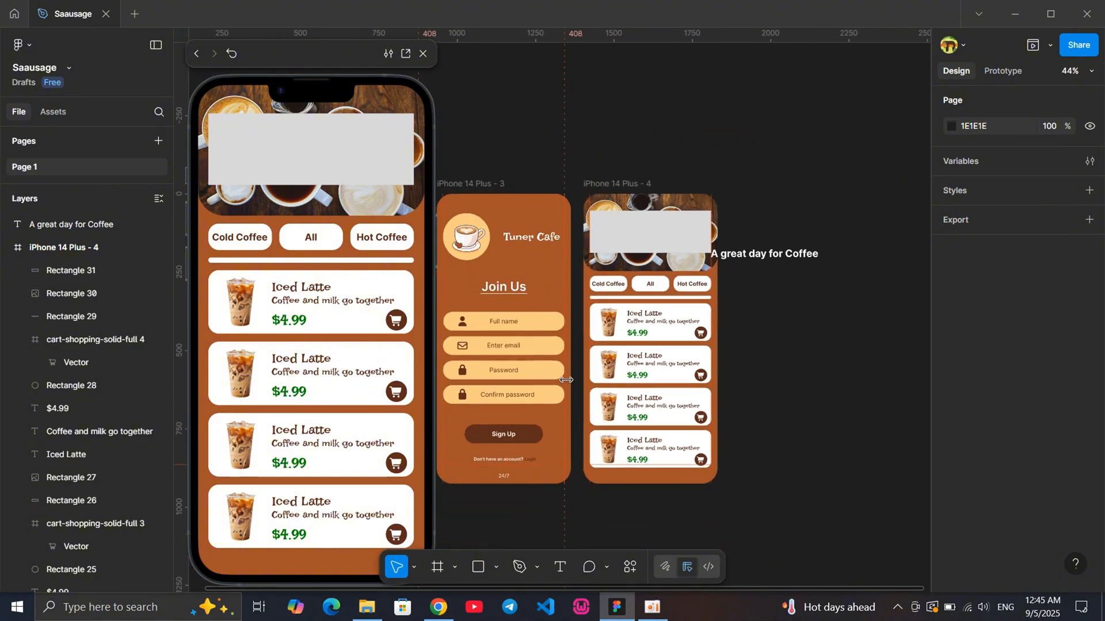
{"action": "left_click", "coordinate": [504, 435]}
{"action": "left_click", "coordinate": [978, 498]}
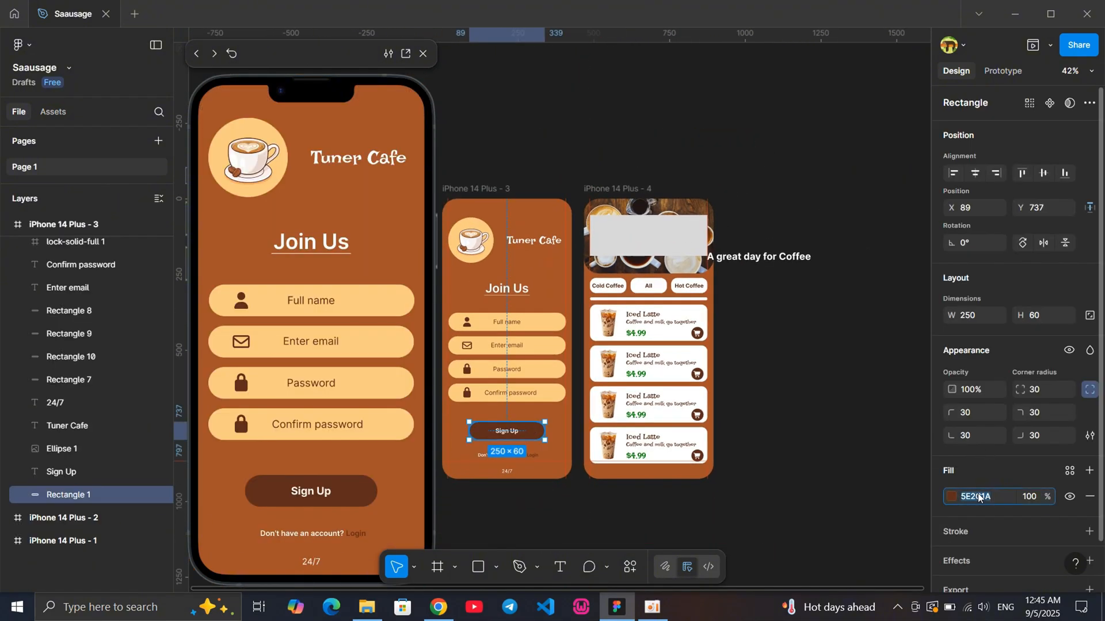
{"action": "left_click", "coordinate": [777, 414]}
{"action": "scroll", "coordinate": [629, 209], "scroll_direction": "up", "scroll_amount": 5}
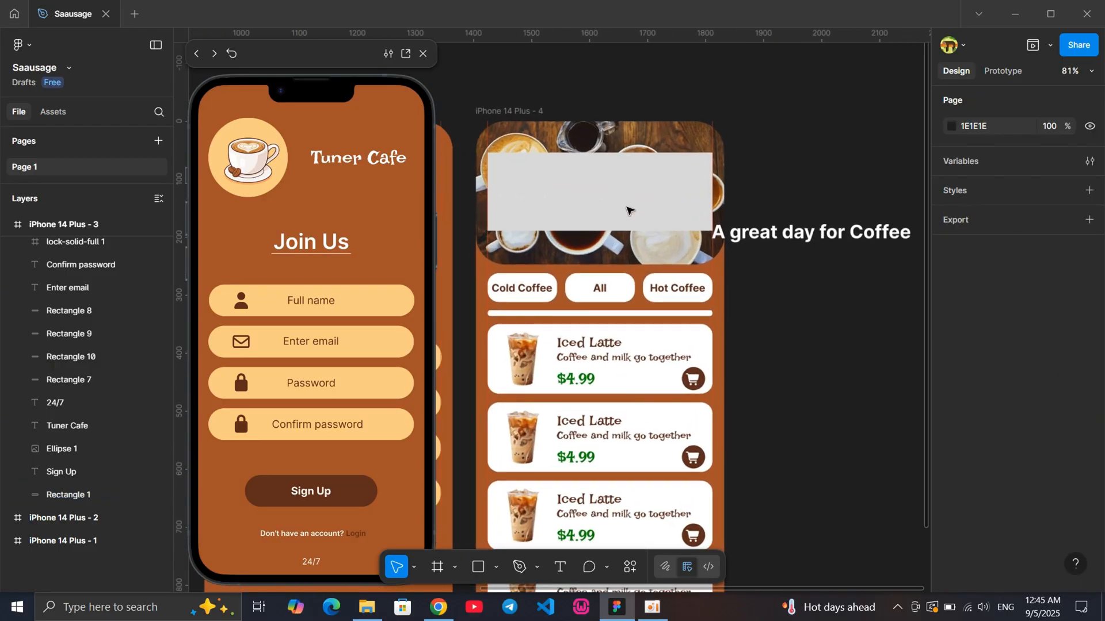
{"action": "left_click", "coordinate": [629, 209]}
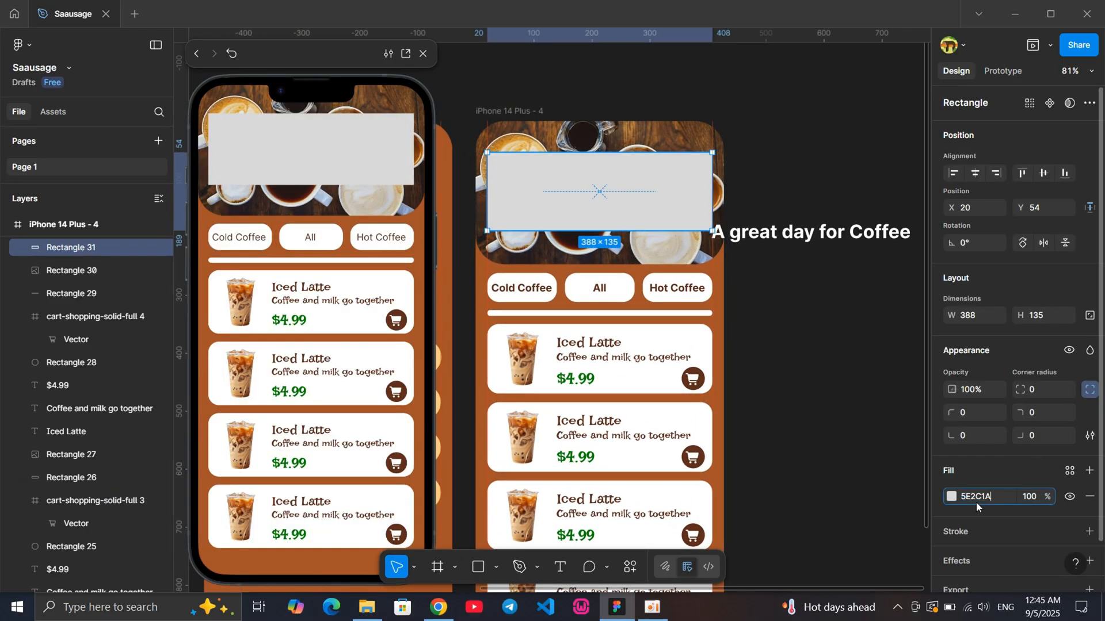
{"action": "key", "text": "Return"}
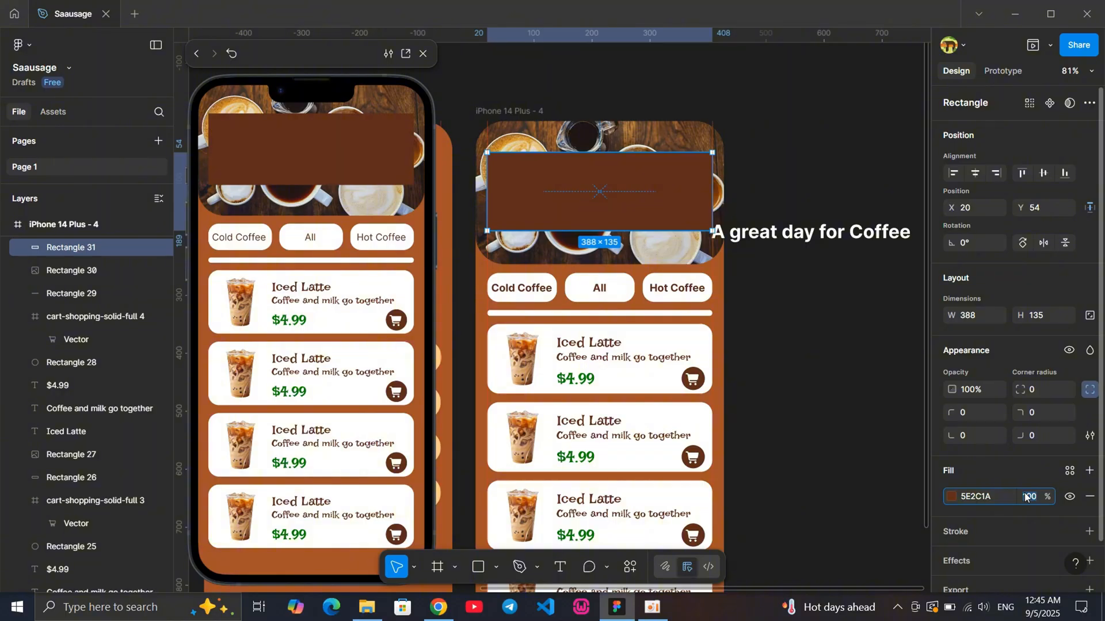
{"action": "left_click_drag", "start_coordinate": [1026, 497], "coordinate": [1025, 497]}
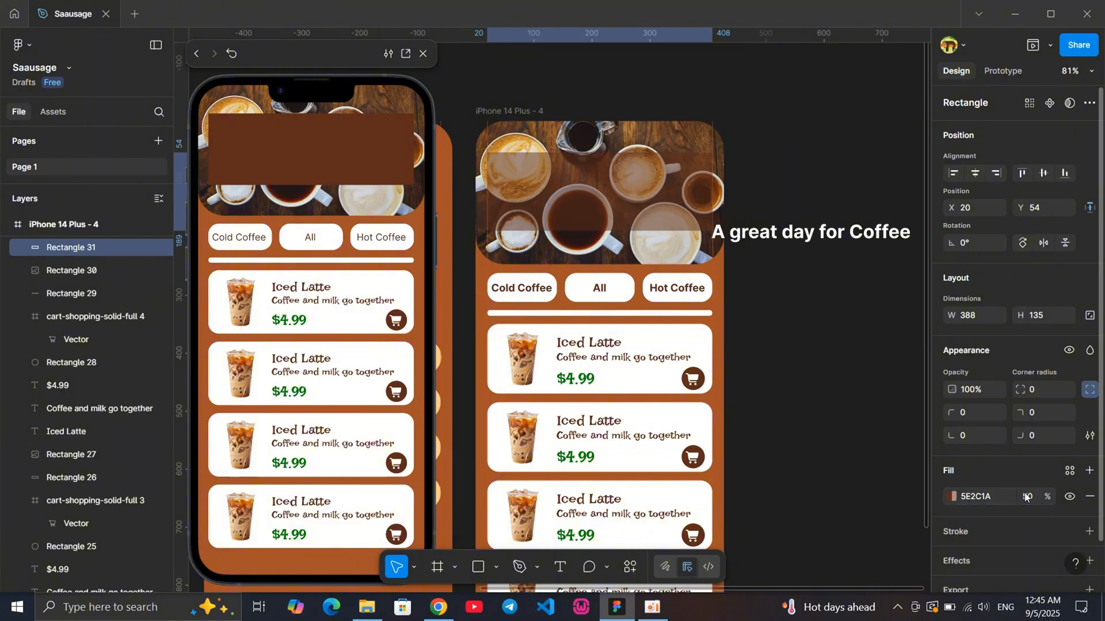
{"action": "left_click", "coordinate": [839, 353]}
Place the "A great day for Coffee" headline over the translucent header rectangle at about Y 102 and centre it horizontally in the frame
{"action": "scroll", "coordinate": [838, 352], "scroll_direction": "up", "scroll_amount": 1}
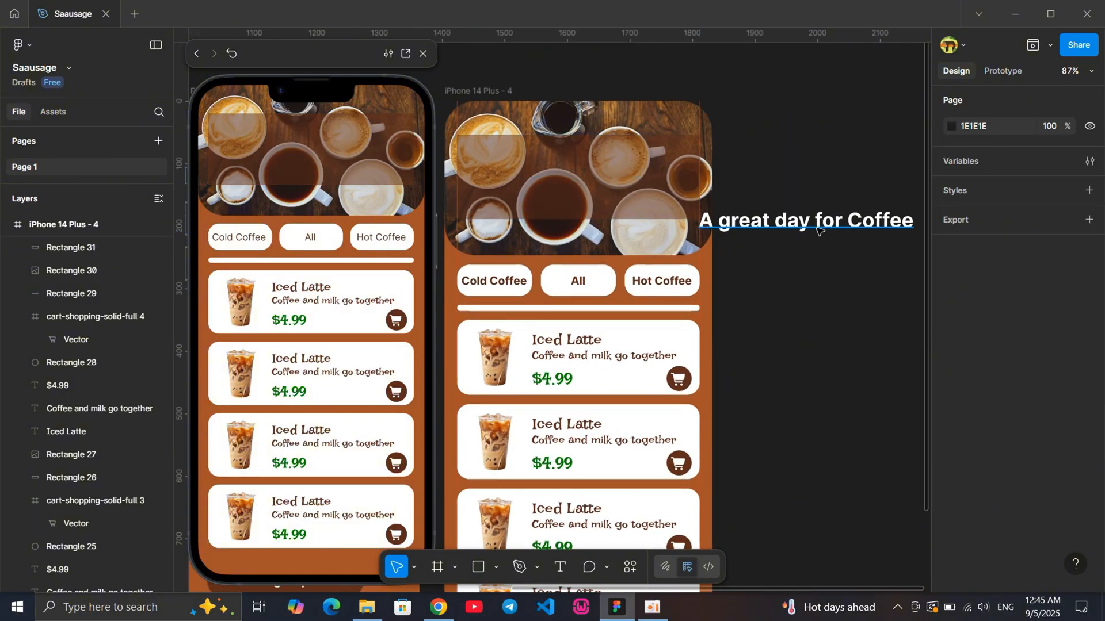
{"action": "left_click_drag", "start_coordinate": [829, 220], "coordinate": [589, 183]}
{"action": "left_click", "coordinate": [979, 174]}
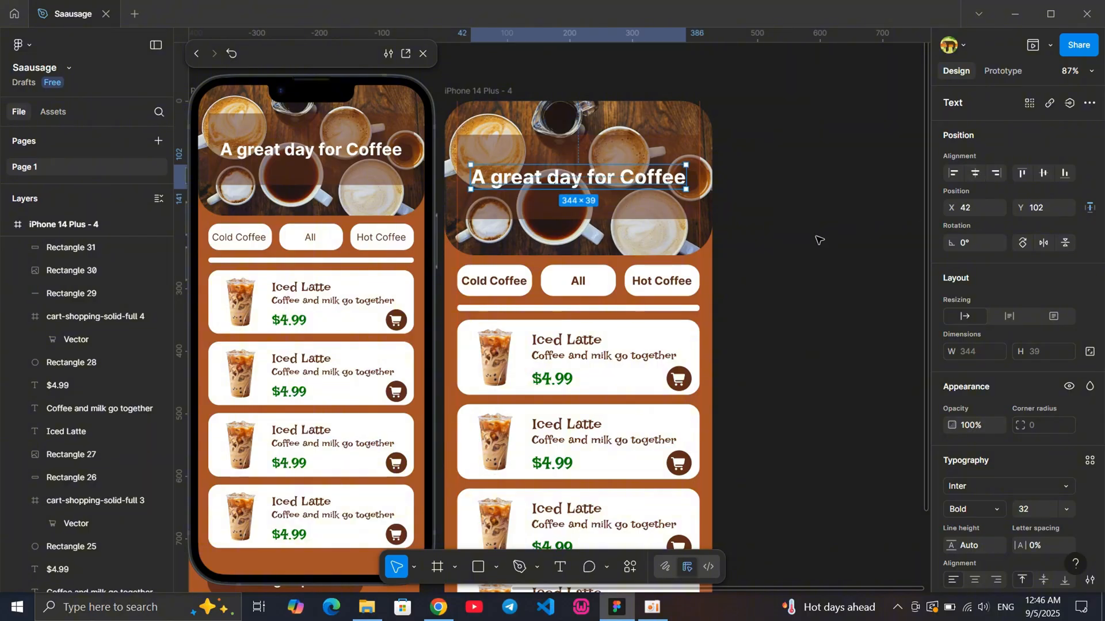
{"action": "left_click", "coordinate": [813, 240]}
{"action": "left_click", "coordinate": [584, 180]}
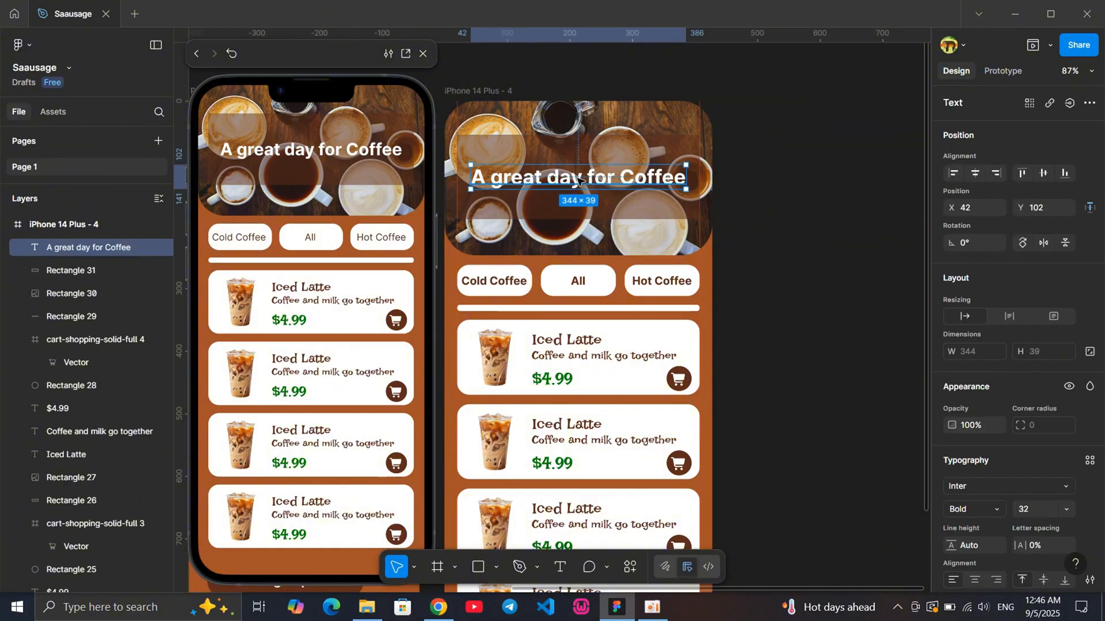
{"action": "left_click_drag", "start_coordinate": [578, 181], "coordinate": [575, 181]}
{"action": "left_click", "coordinate": [975, 174]}
{"action": "left_click", "coordinate": [815, 185]}
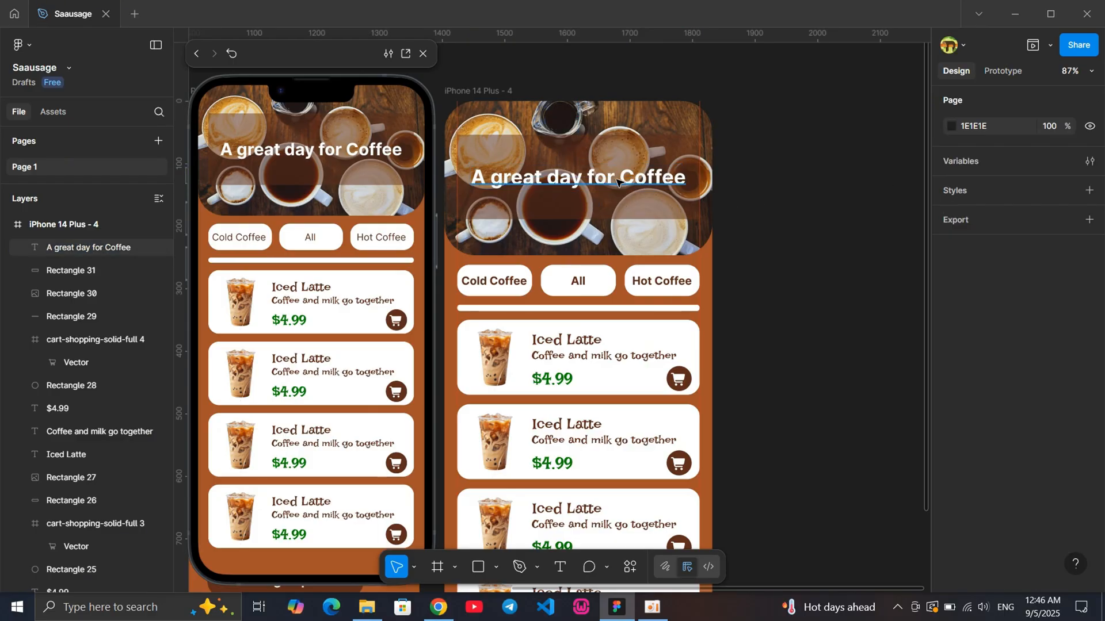
{"action": "left_click", "coordinate": [600, 181]}
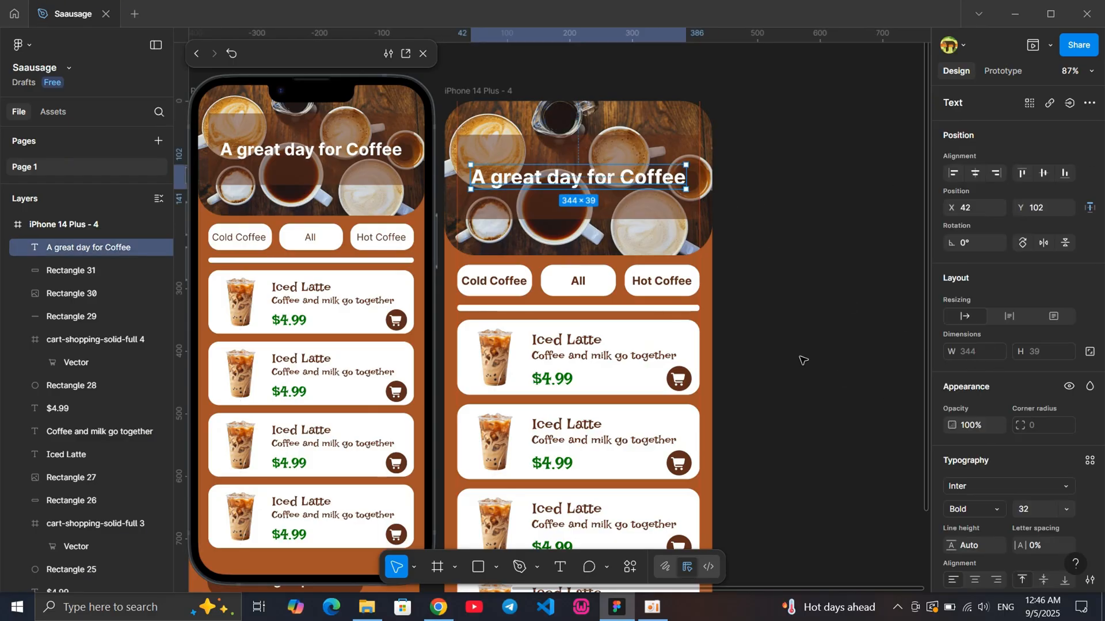
{"action": "left_click", "coordinate": [806, 328]}
{"action": "scroll", "coordinate": [614, 266], "scroll_direction": "up", "scroll_amount": 2}
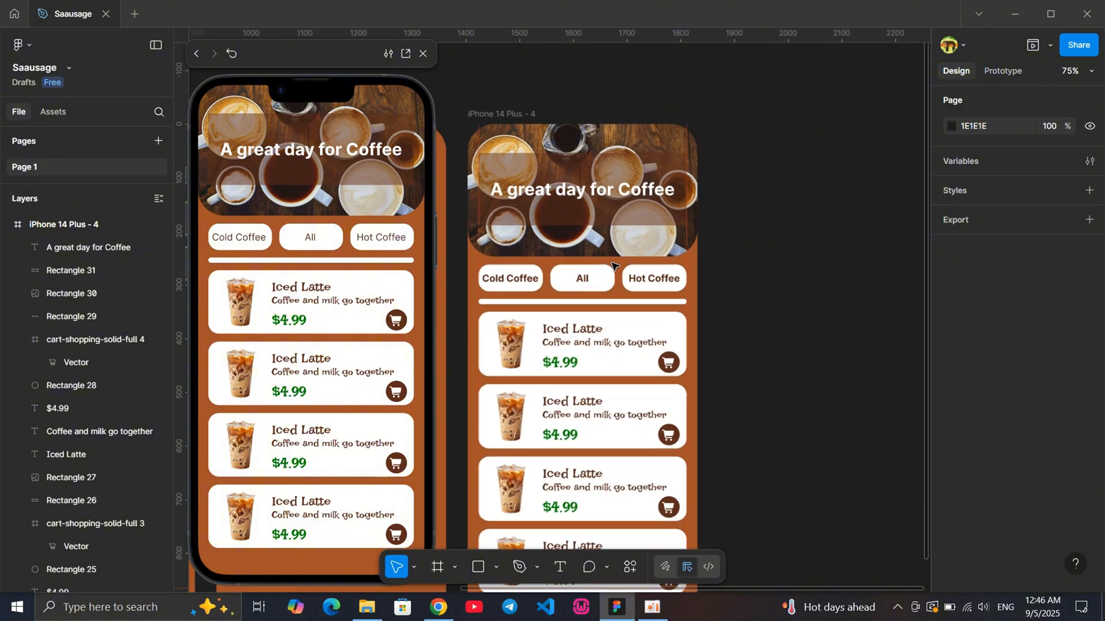
{"action": "left_click", "coordinate": [576, 174]}
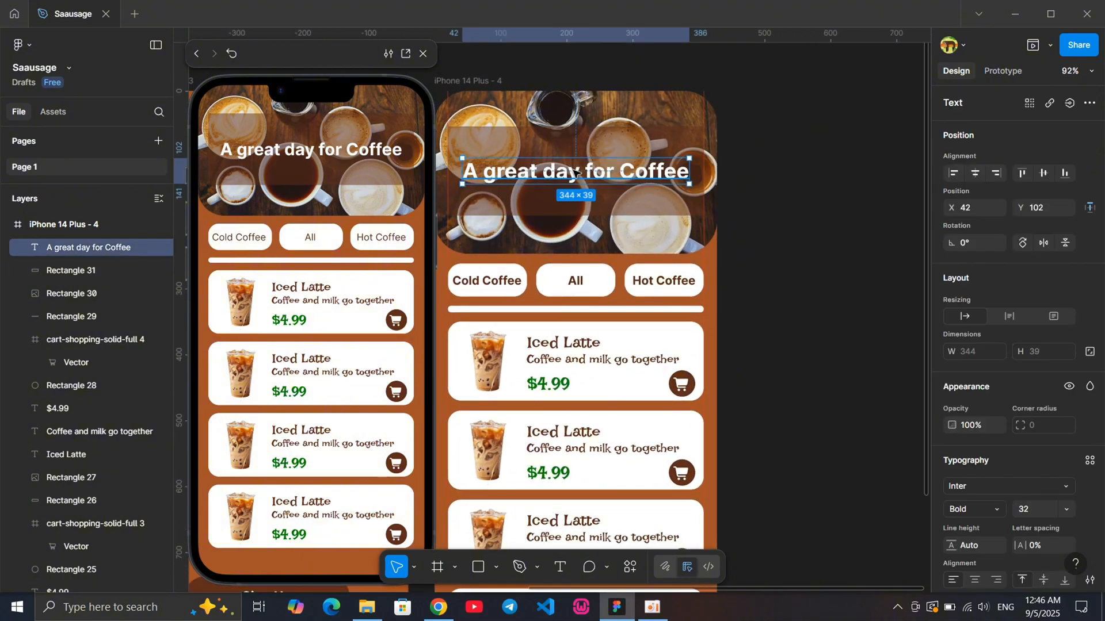
{"action": "left_click", "coordinate": [794, 203]}
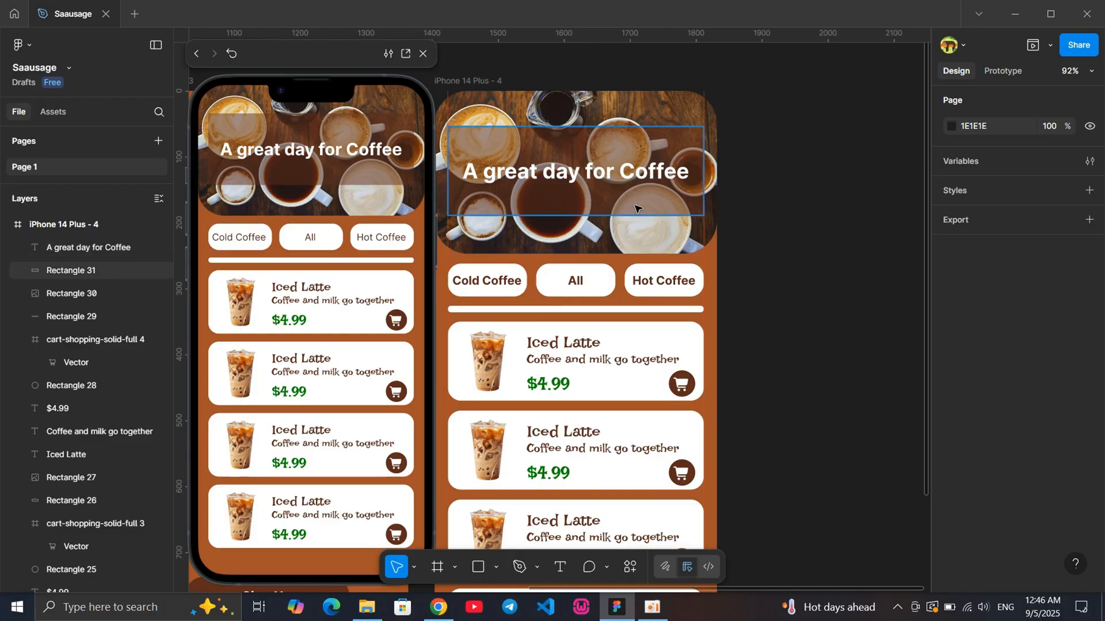
Set a corner radius of 30 on the translucent brown rectangle over the header photo
{"action": "left_click", "coordinate": [583, 199]}
{"action": "left_click", "coordinate": [1092, 392]}
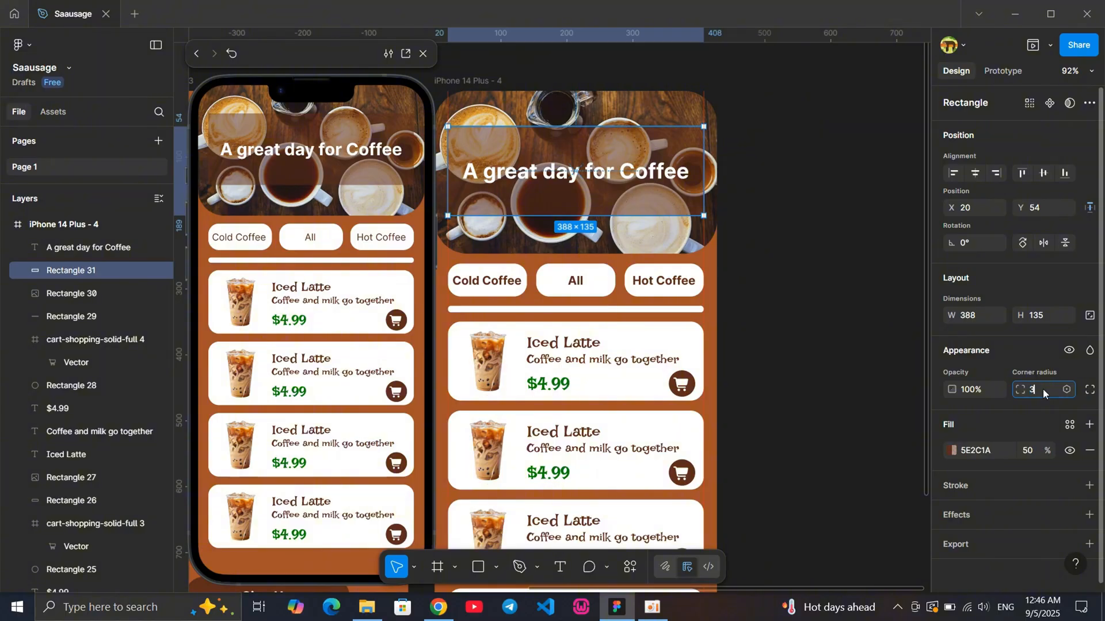
{"action": "key", "text": "Return"}
{"action": "left_click", "coordinate": [795, 263]}
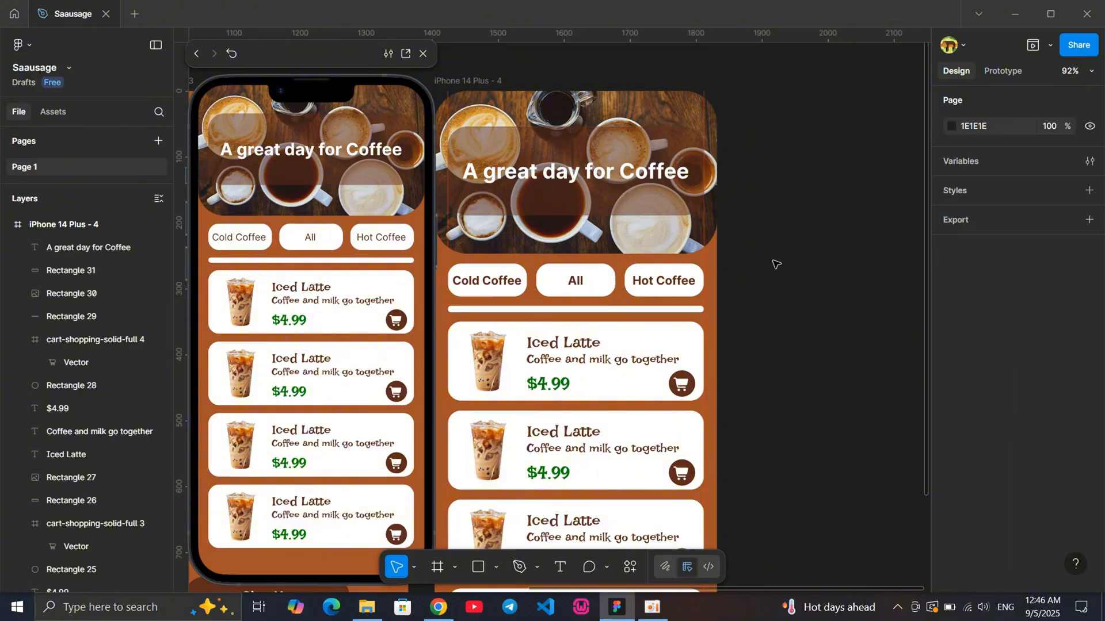
Move the rounded translucent rectangle down towards the lower edge of the header photo, keeping it horizontally centred
{"action": "left_click", "coordinate": [573, 223]}
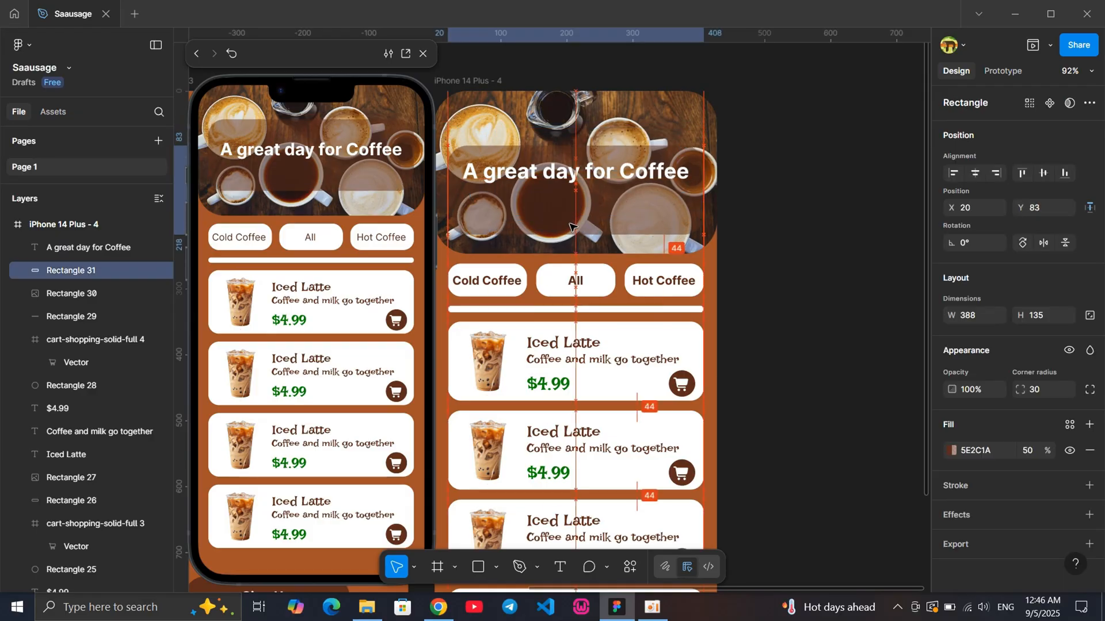
{"action": "left_click_drag", "start_coordinate": [570, 226], "coordinate": [572, 235]}
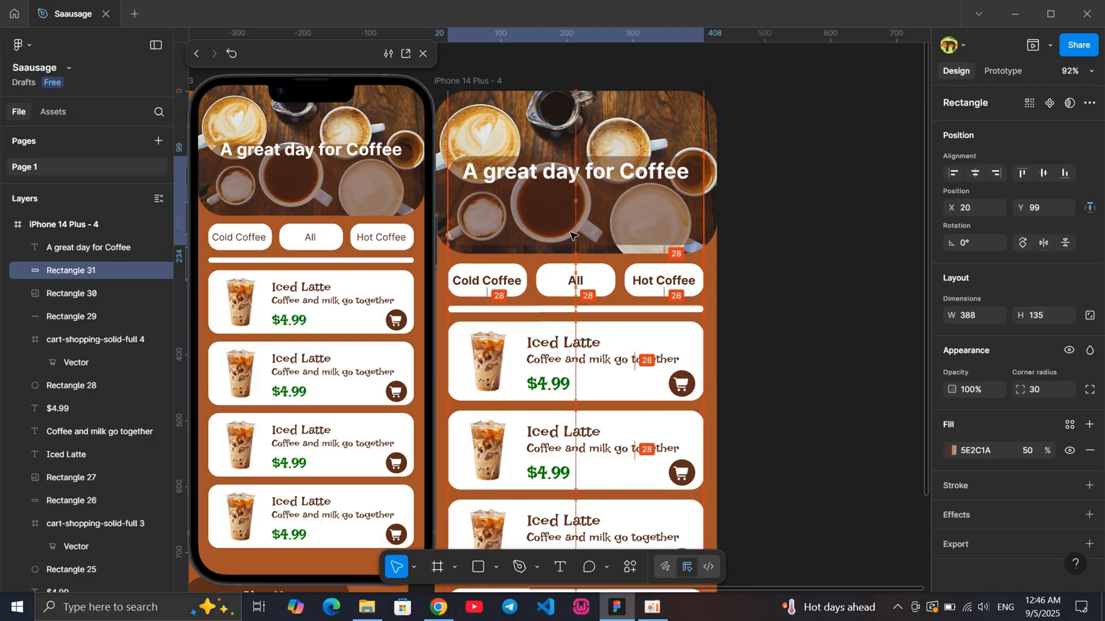
{"action": "key", "text": "Escape"}
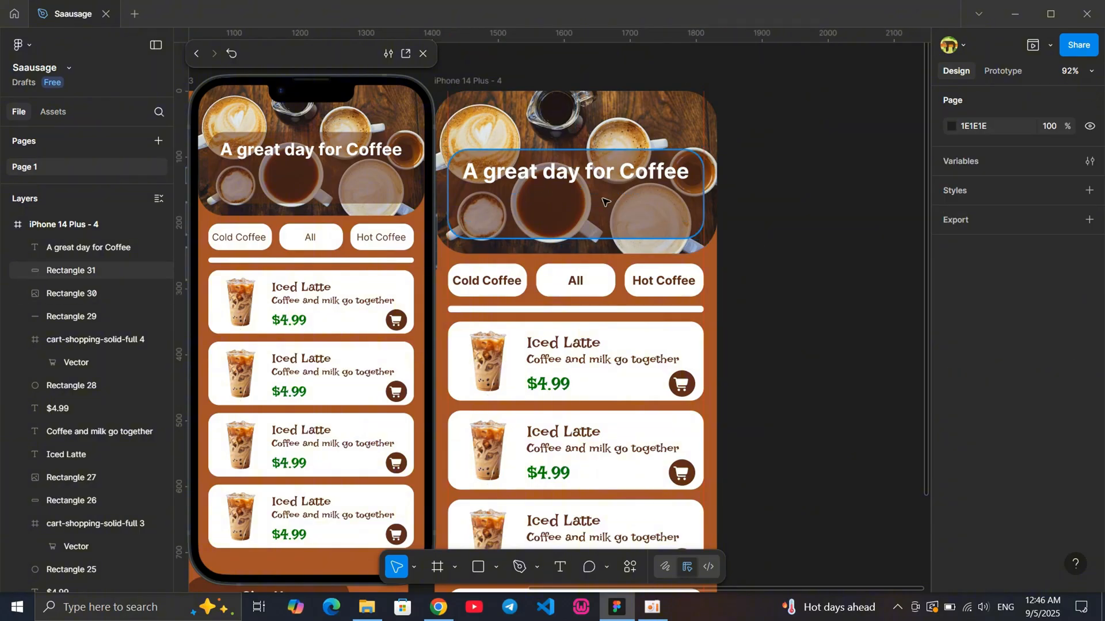
Lower the "A great day for Coffee" headline to about Y 137 within the translucent rectangle, keeping it horizontally centred
{"action": "left_click", "coordinate": [577, 181]}
{"action": "key", "text": "Escape"}
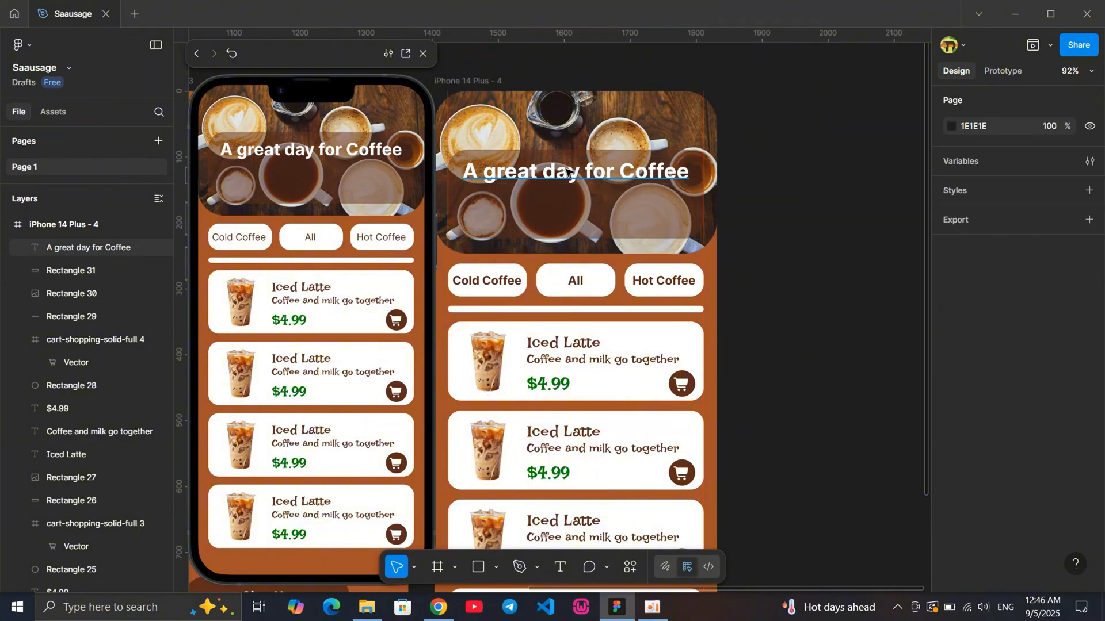
{"action": "left_click_drag", "start_coordinate": [568, 177], "coordinate": [571, 200]}
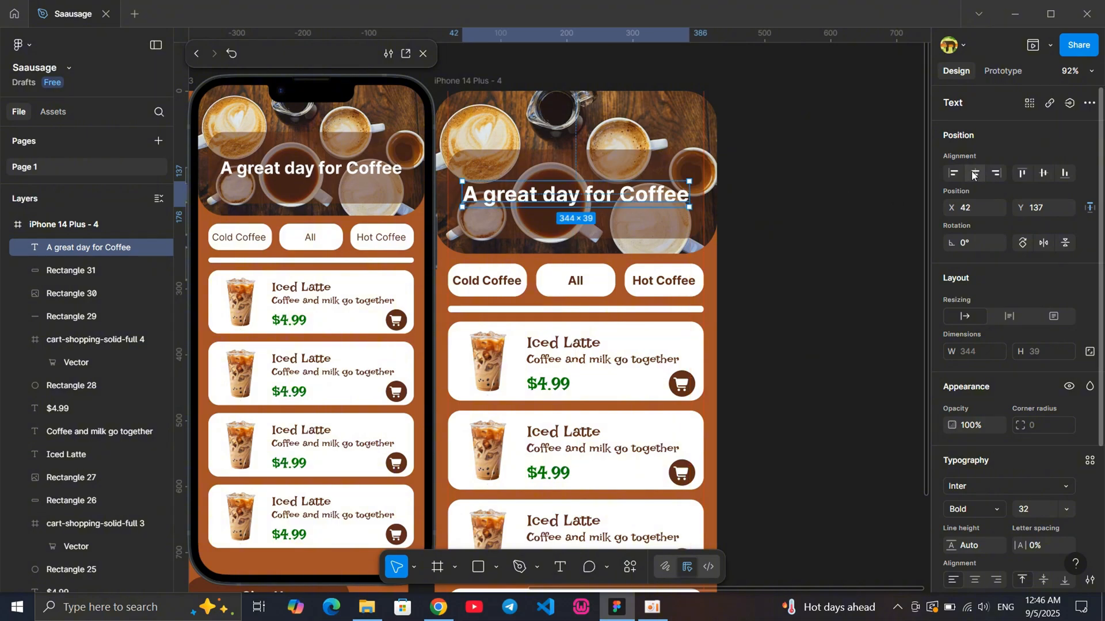
{"action": "left_click", "coordinate": [793, 217]}
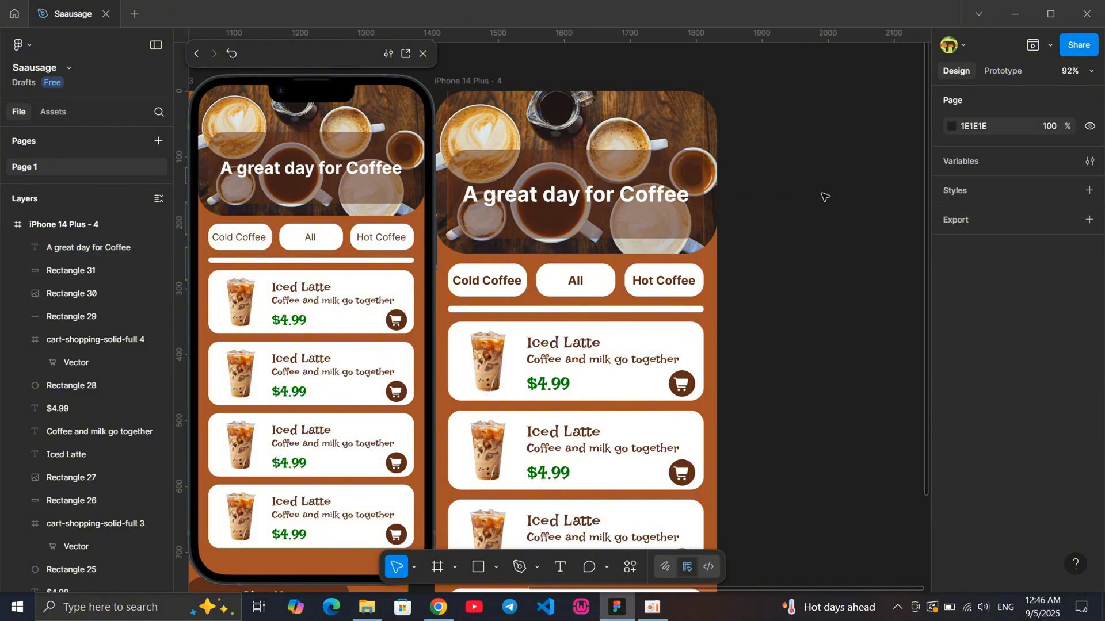
Replace the header headline text with "Tuner Cafe"
{"action": "left_click", "coordinate": [585, 202]}
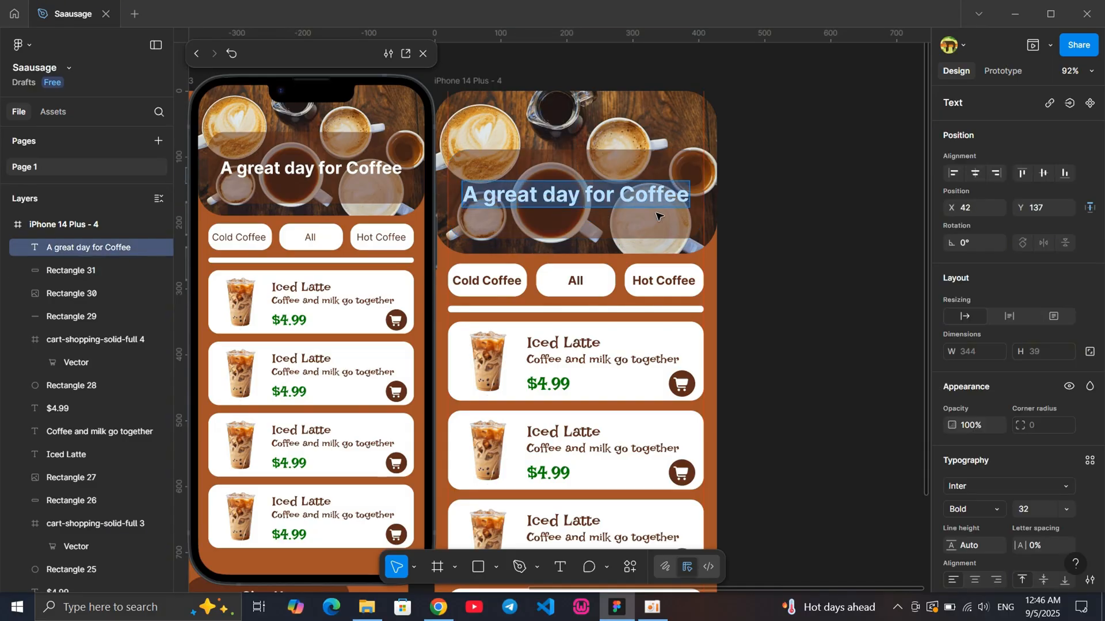
{"action": "key", "text": "BackSpace"}
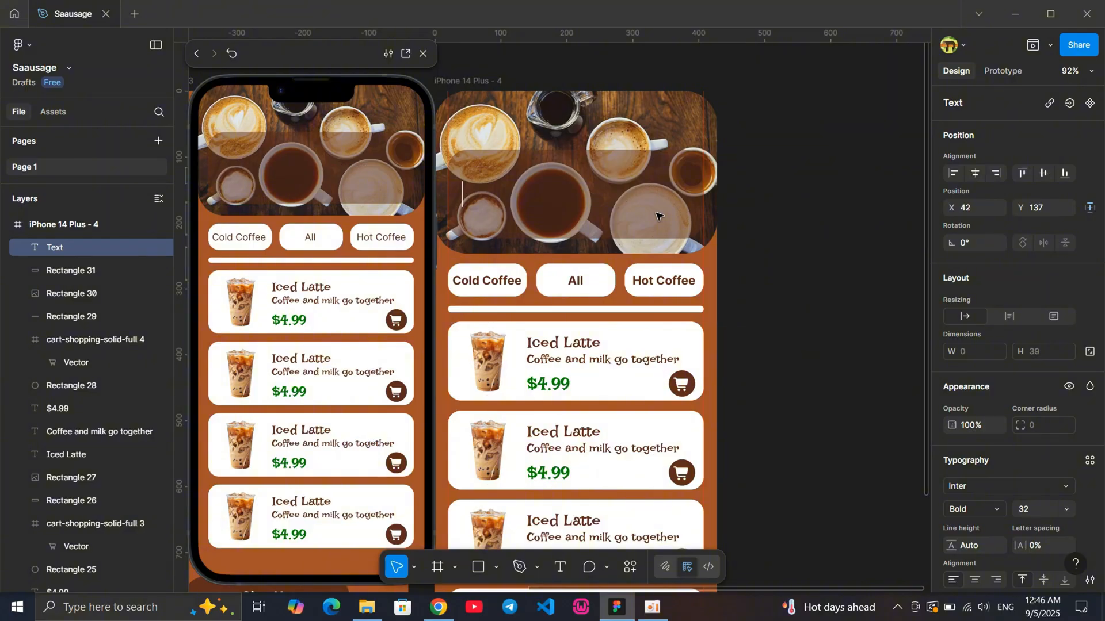
{"action": "type", "text": "Tunner"}
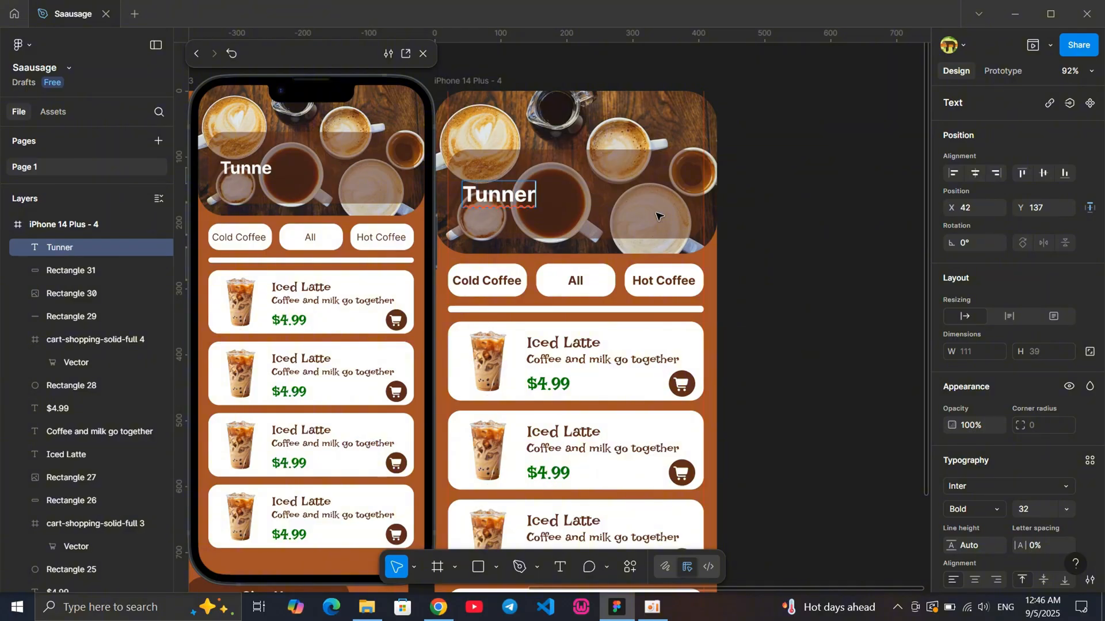
{"action": "key", "text": "BackSpace"}
{"action": "key", "text": "BackSpace"}
{"action": "key", "text": "BackSpace"}
{"action": "type", "text": "er Cafe"}
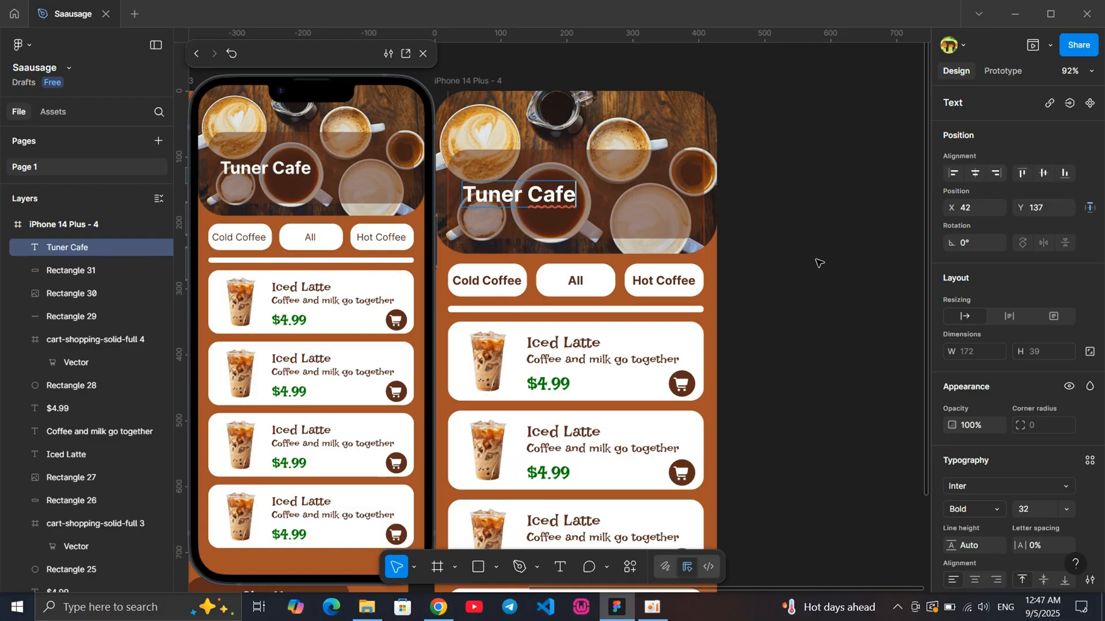
{"action": "key", "text": "Escape"}
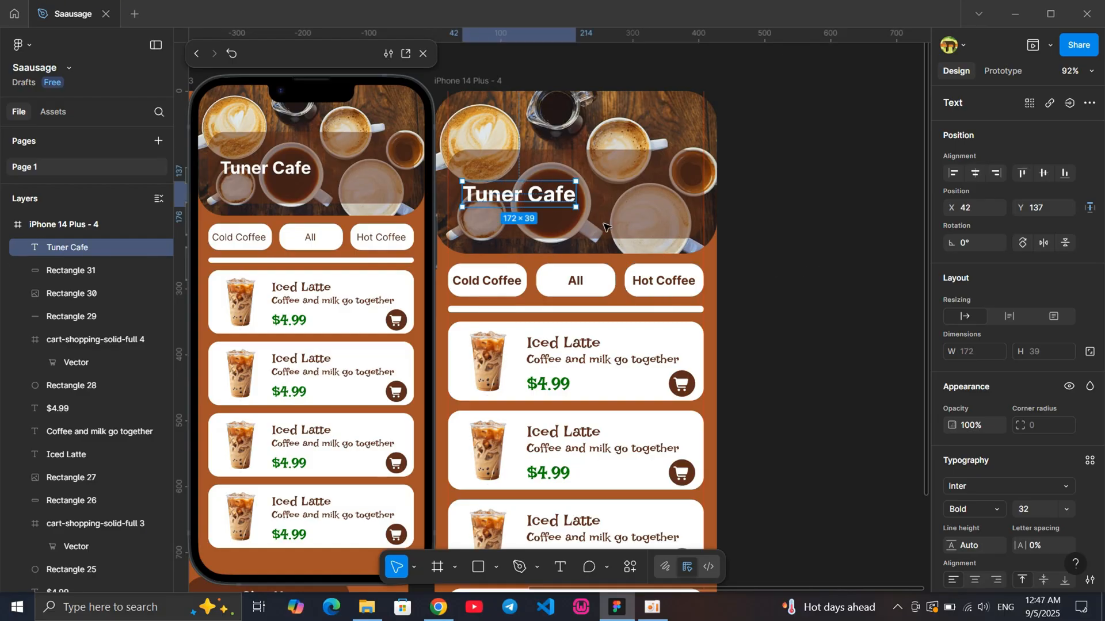
Centre the "Tuner Cafe" title horizontally in the frame and raise it to about Y 118
{"action": "left_click", "coordinate": [975, 173]}
{"action": "left_click", "coordinate": [791, 203]}
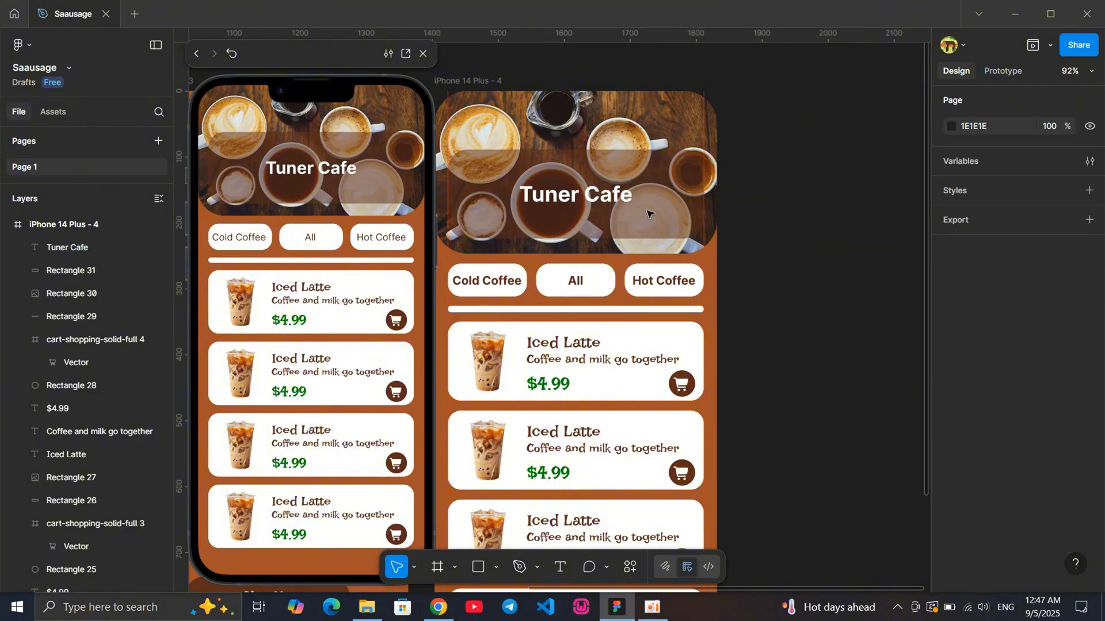
{"action": "left_click", "coordinate": [576, 199]}
{"action": "left_click_drag", "start_coordinate": [573, 194], "coordinate": [573, 182]}
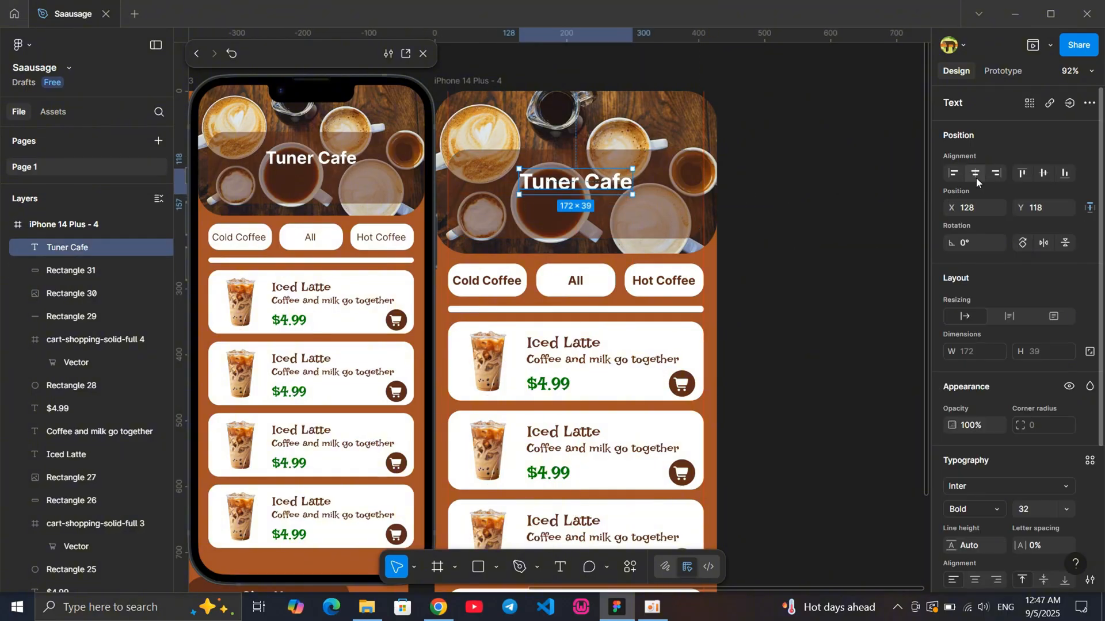
{"action": "left_click", "coordinate": [829, 202]}
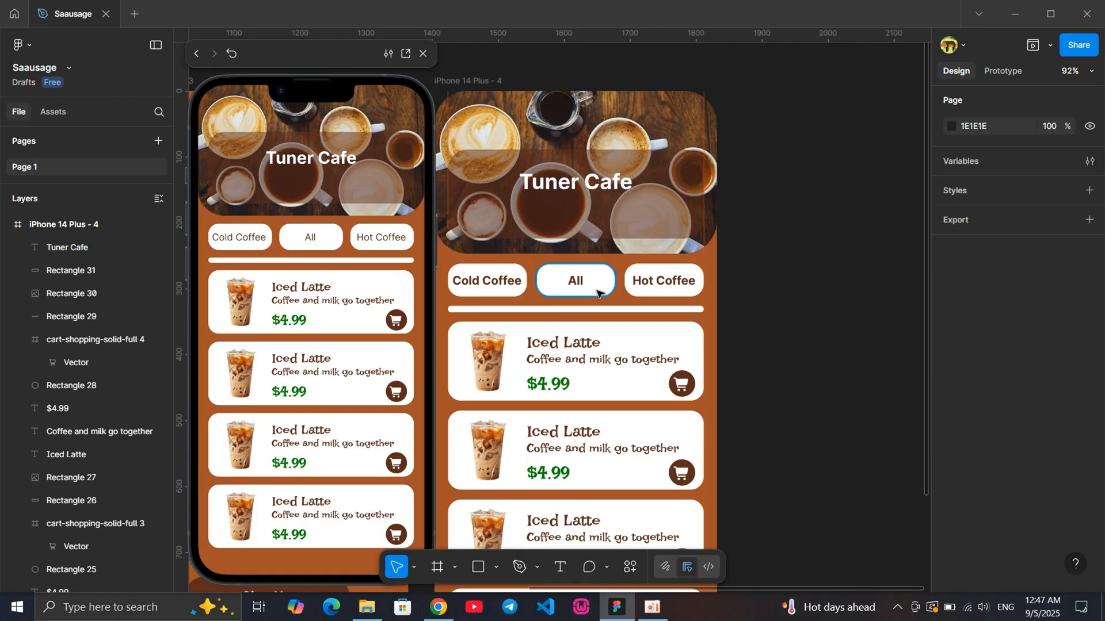
Add the text "A great day for coffee" below the "Tuner Cafe" title at about Y 171 and centre it horizontally in the frame
{"action": "left_click", "coordinate": [560, 567]}
{"action": "left_click", "coordinate": [554, 213]}
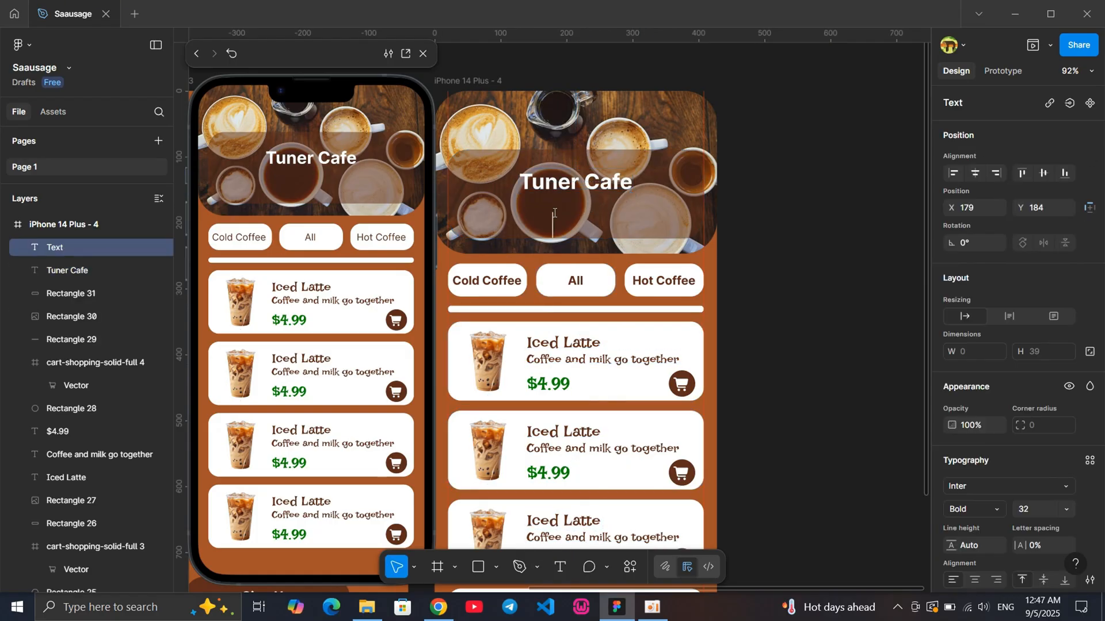
{"action": "type", "text": "A great da"}
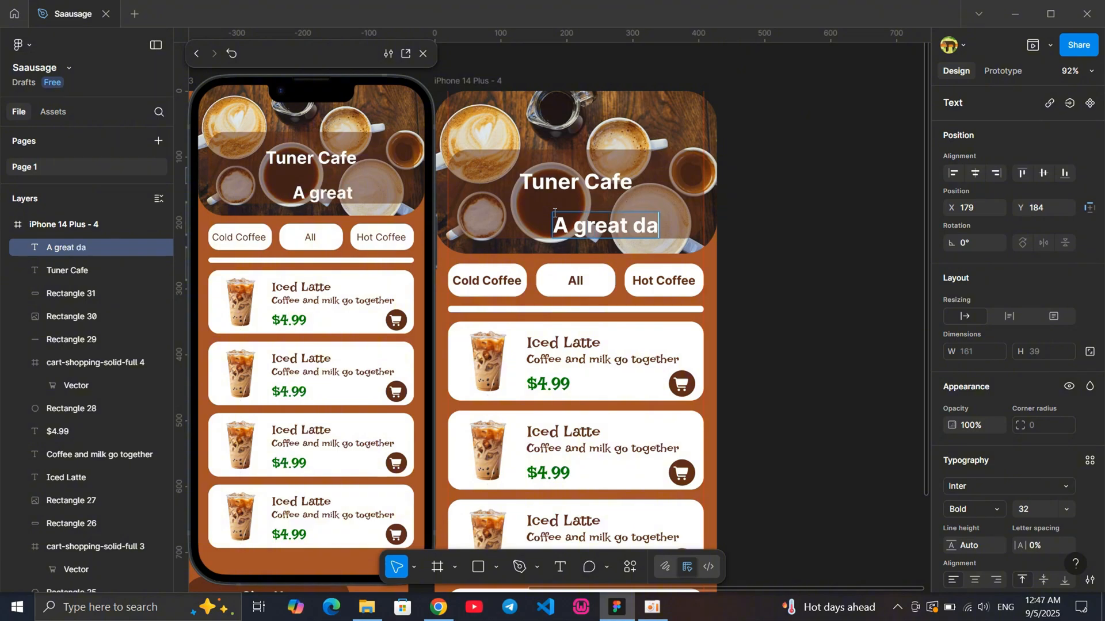
{"action": "type", "text": "y for coffee"}
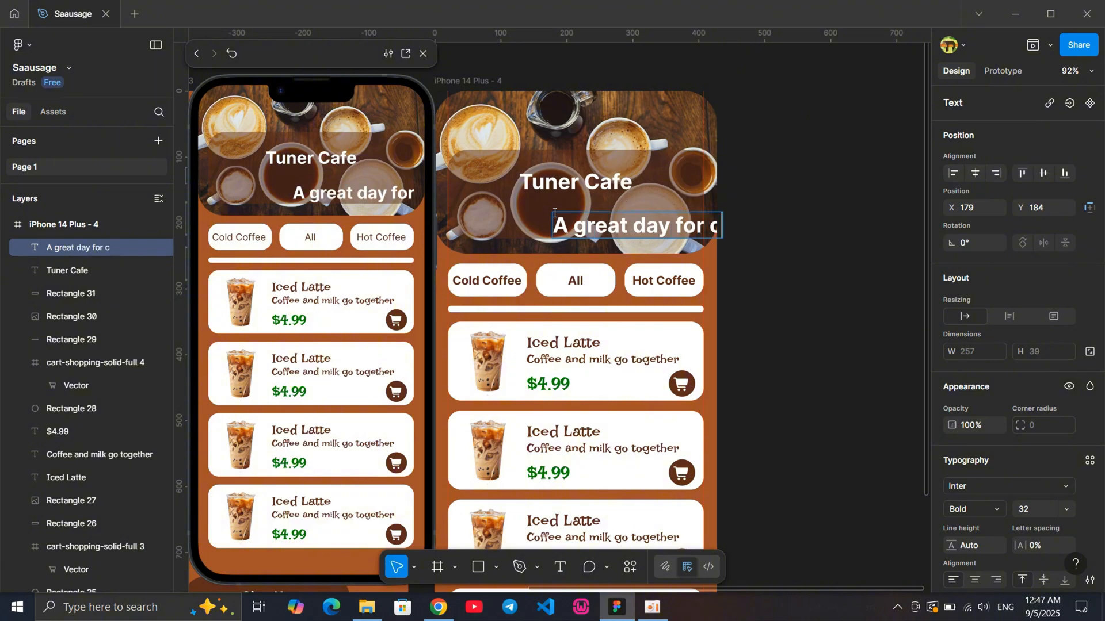
{"action": "left_click", "coordinate": [819, 292]}
{"action": "left_click_drag", "start_coordinate": [651, 231], "coordinate": [569, 222]}
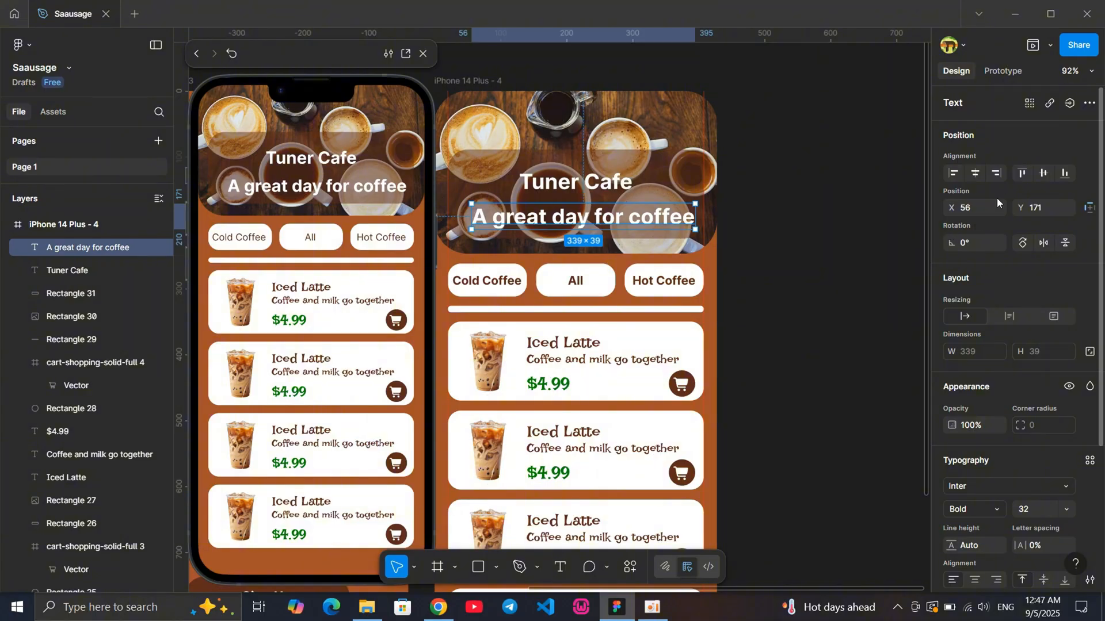
{"action": "left_click", "coordinate": [975, 172]}
Set the font size of the "A great day for coffee" tagline to 18
{"action": "left_click", "coordinate": [1065, 510]}
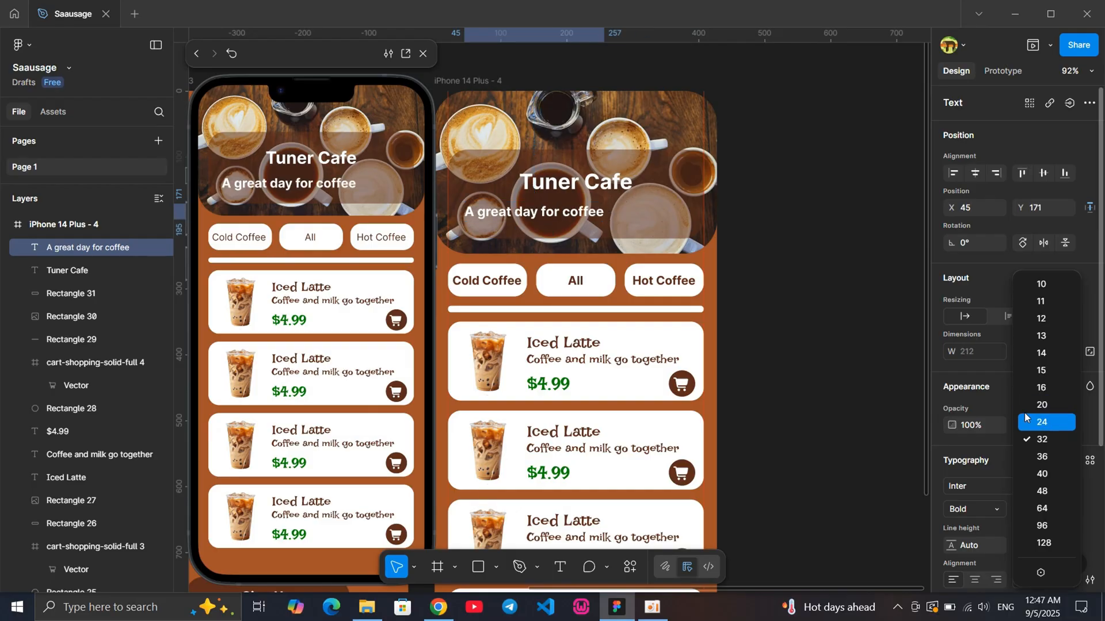
{"action": "left_click", "coordinate": [830, 368]}
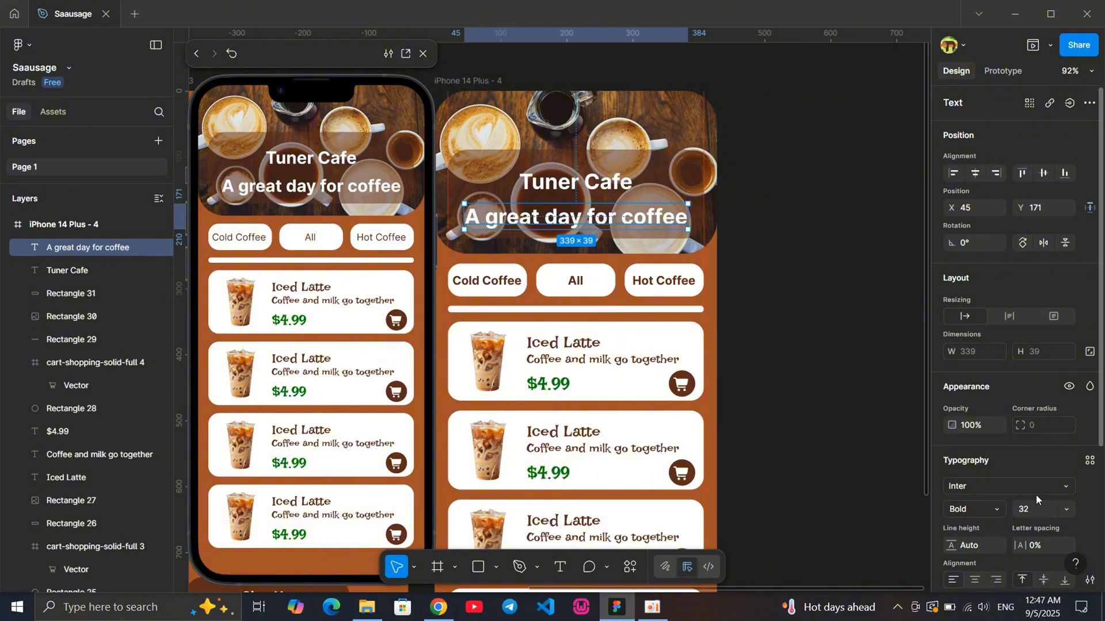
{"action": "left_click", "coordinate": [1037, 511]}
{"action": "type", "text": "18"}
{"action": "key", "text": "Return"}
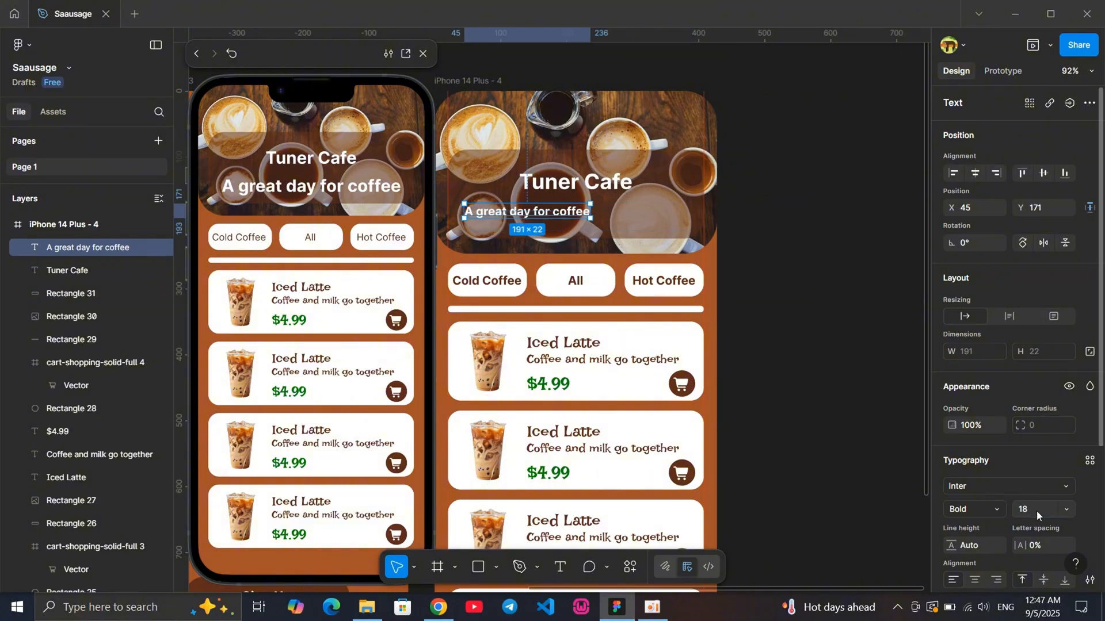
Centre the "A great day for coffee" tagline horizontally beneath the title and lower it to about Y 180
{"action": "left_click", "coordinate": [842, 359]}
{"action": "left_click_drag", "start_coordinate": [543, 214], "coordinate": [592, 221]}
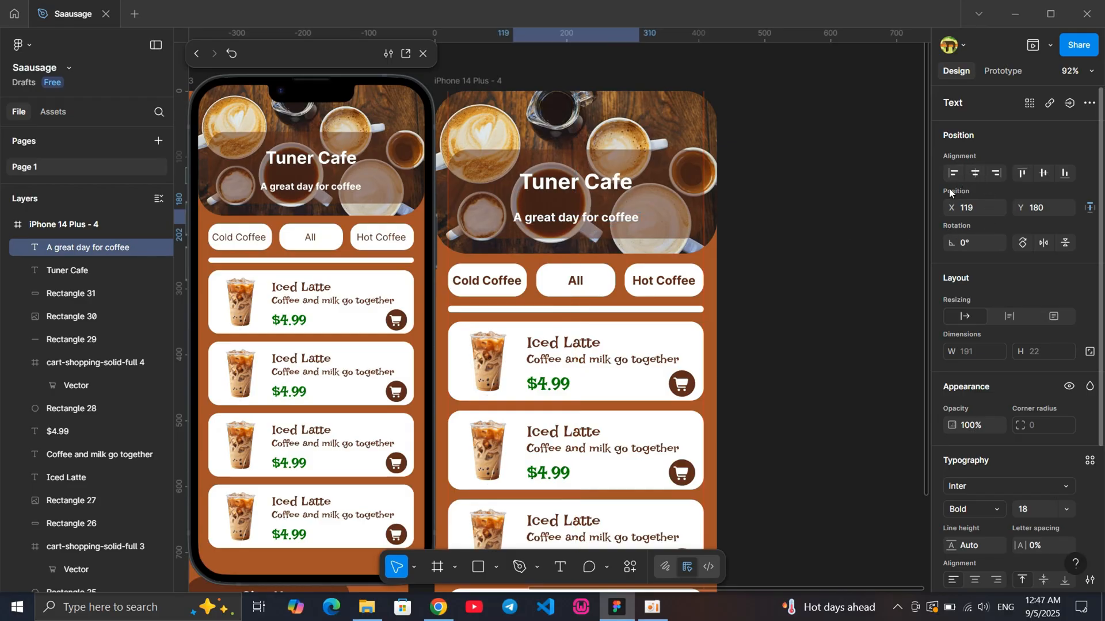
{"action": "left_click", "coordinate": [844, 231]}
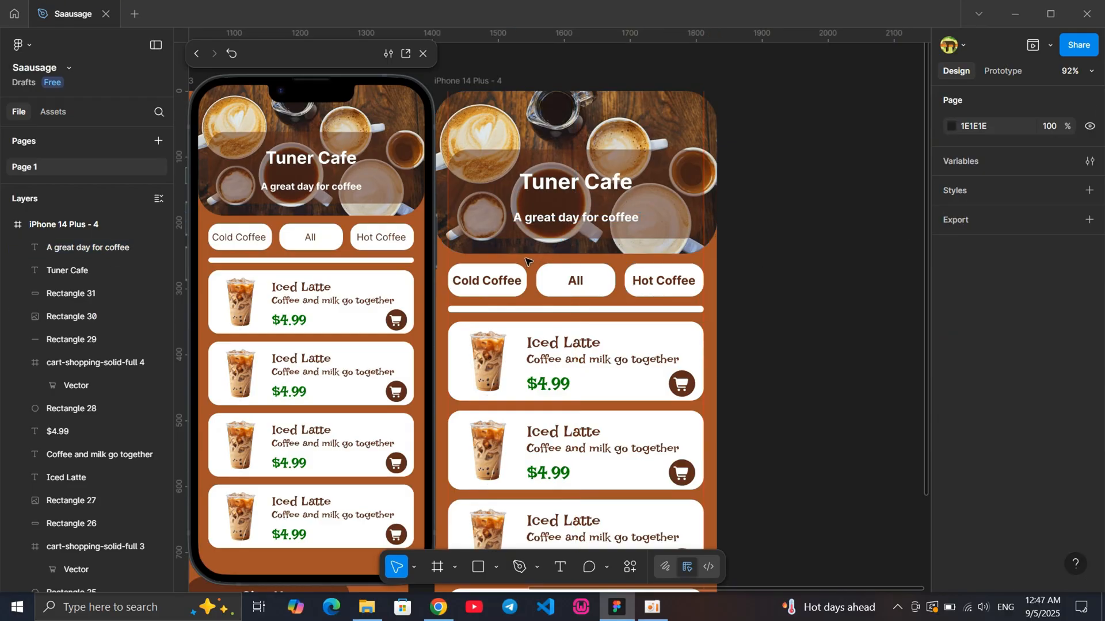
Copy the brown fill colour code 5E2C1A from the first card's "Iced Latte" heading
{"action": "left_click", "coordinate": [580, 183]}
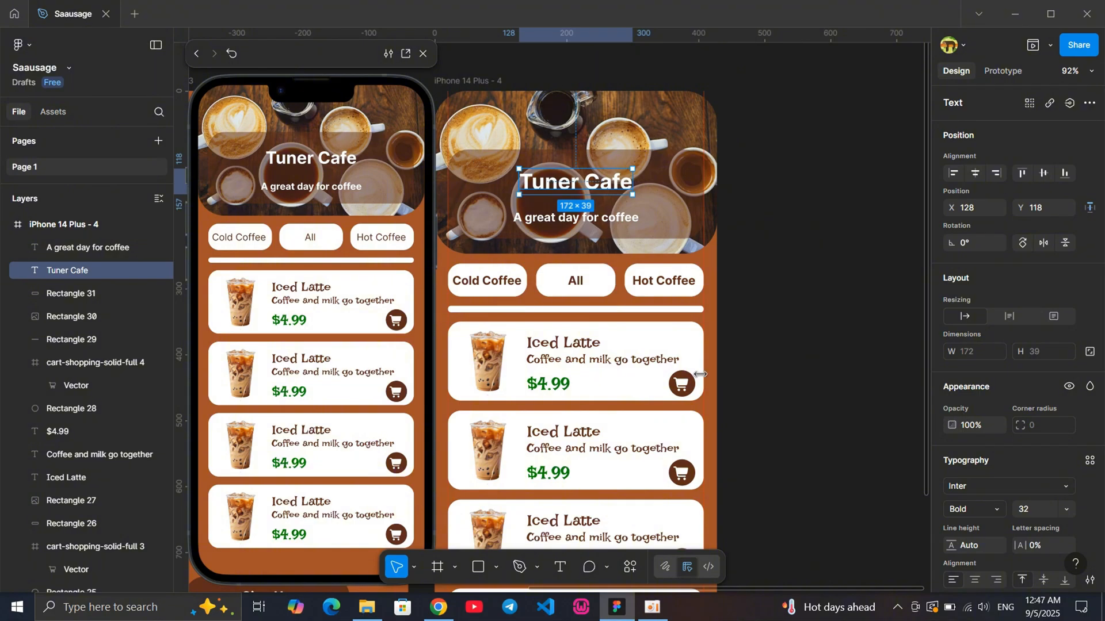
{"action": "scroll", "coordinate": [633, 384], "scroll_direction": "down", "scroll_amount": 1}
{"action": "left_click", "coordinate": [562, 336]}
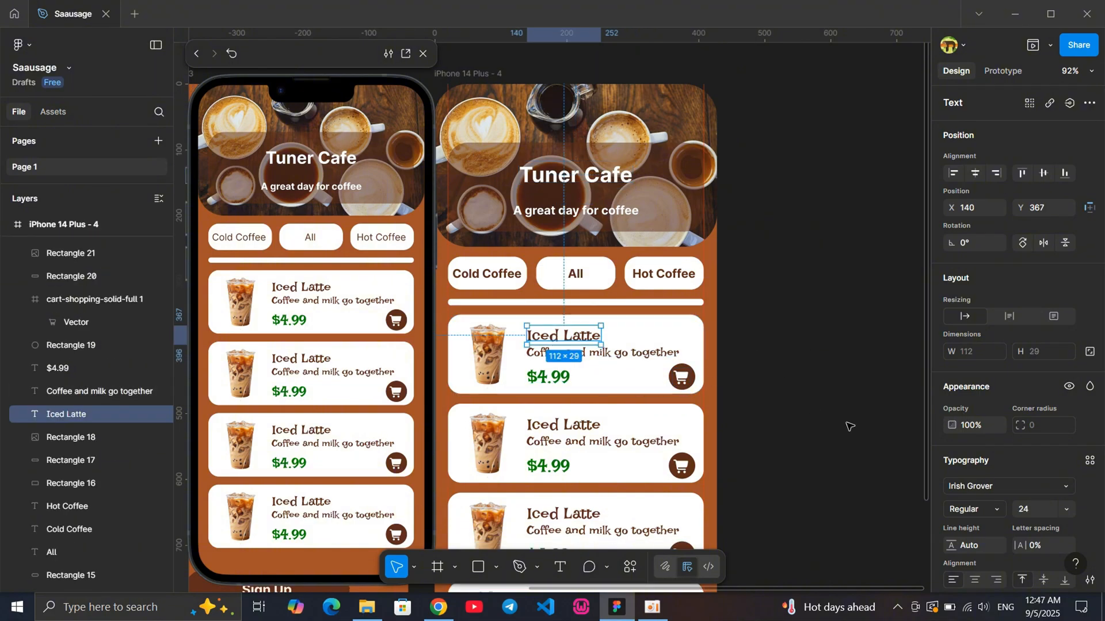
{"action": "scroll", "coordinate": [989, 484], "scroll_direction": "down", "scroll_amount": 3}
{"action": "left_click", "coordinate": [984, 497]}
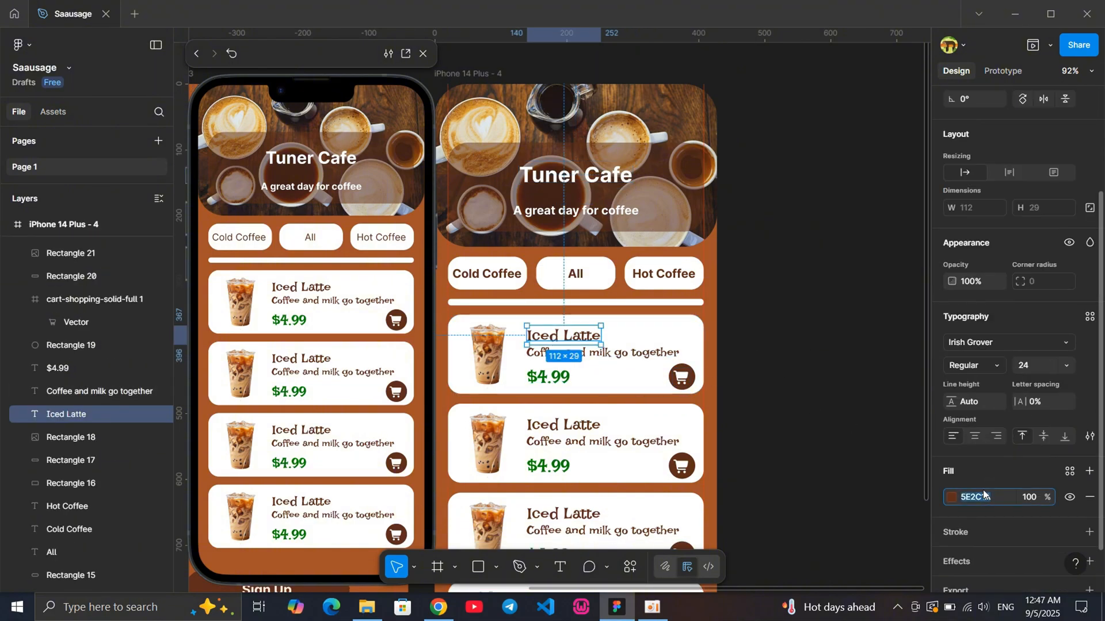
{"action": "left_click", "coordinate": [797, 396]}
Try the fill colour 5E2C1A on the "Tuner Cafe" title and undo the change
{"action": "left_click", "coordinate": [592, 180]}
{"action": "scroll", "coordinate": [978, 490], "scroll_direction": "down", "scroll_amount": 3}
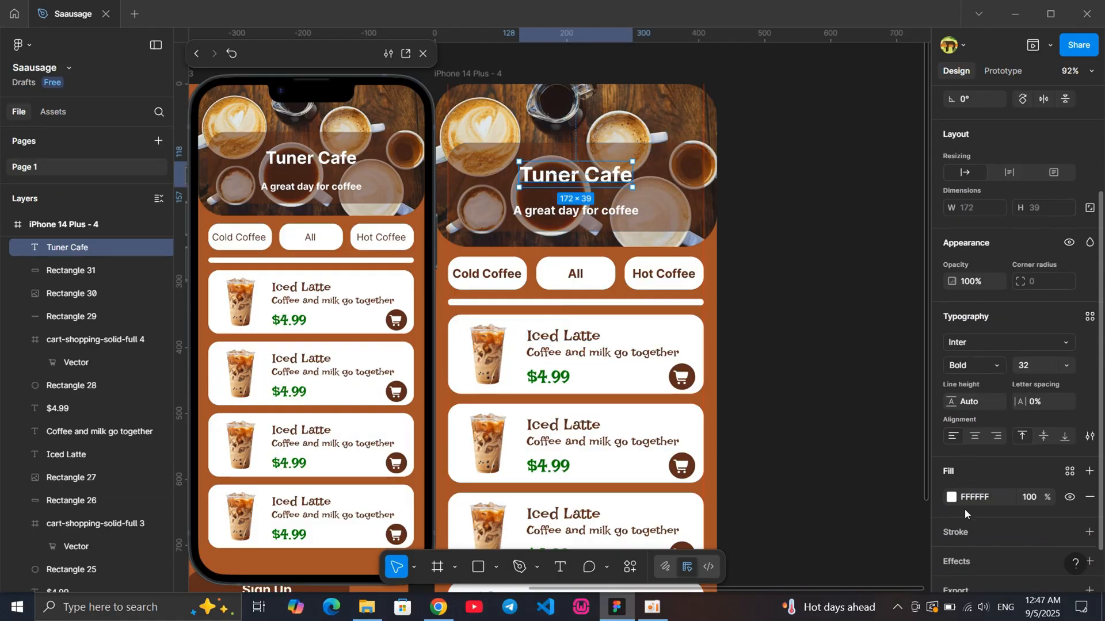
{"action": "key", "text": "Return"}
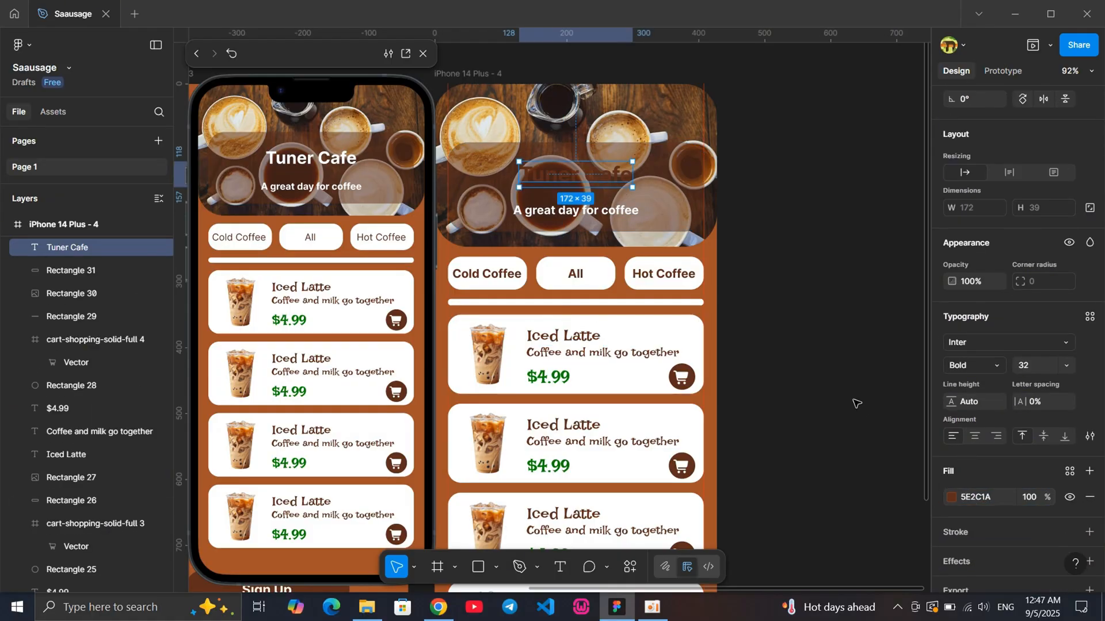
{"action": "key", "text": "ctrl+z"}
{"action": "left_click", "coordinate": [783, 365]}
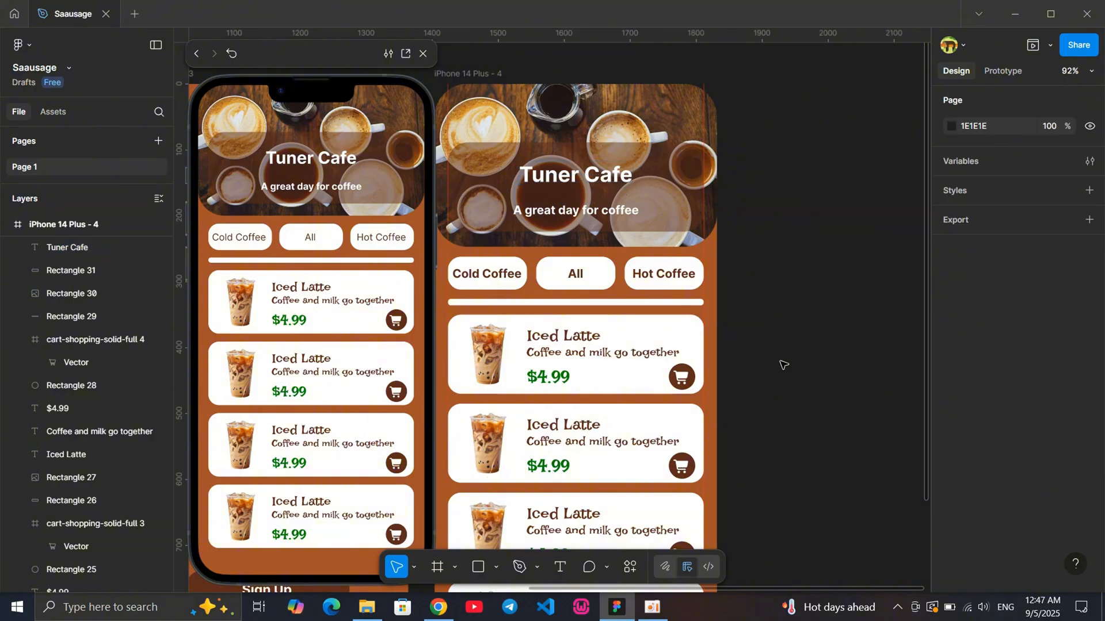
Set the "Tuner Cafe" title's font size to 40 and centre it horizontally in the frame
{"action": "left_click", "coordinate": [606, 177]}
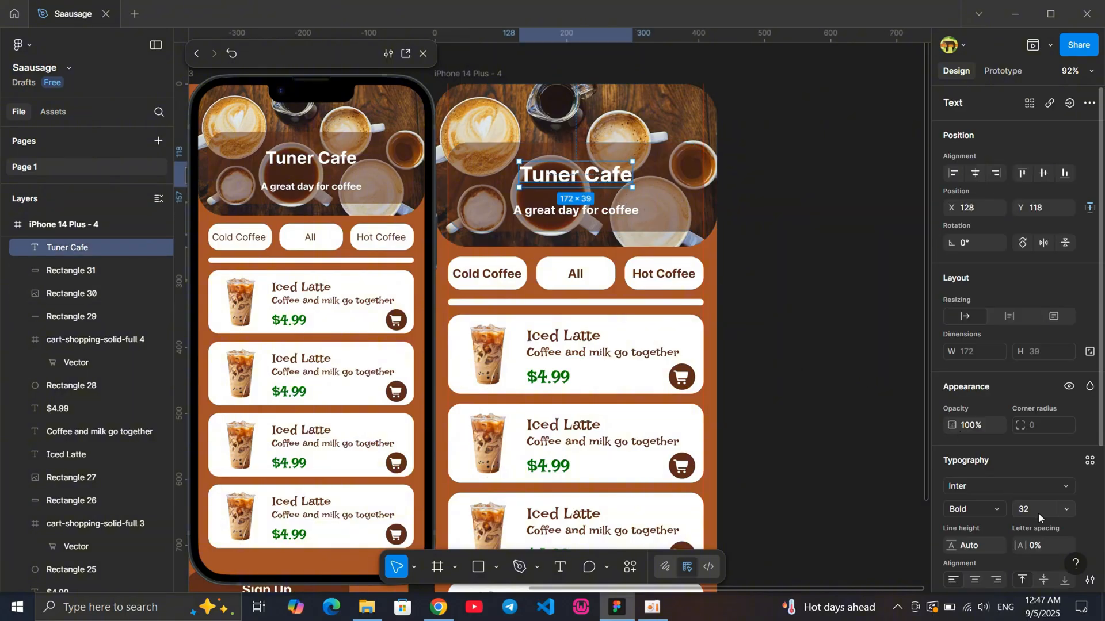
{"action": "left_click", "coordinate": [1065, 510]}
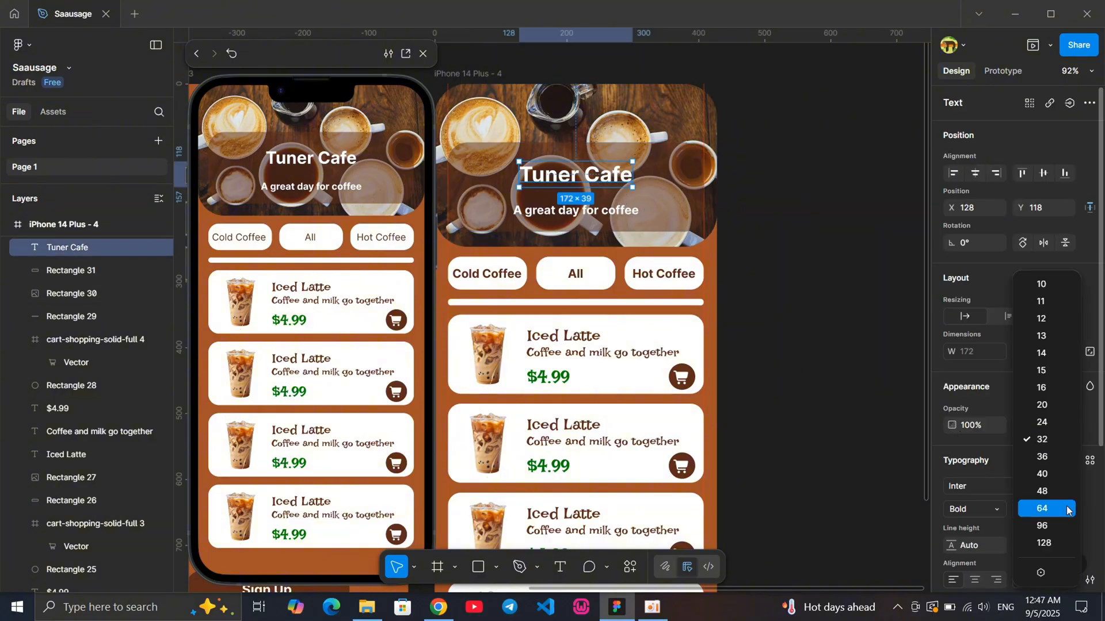
{"action": "left_click", "coordinate": [1058, 467]}
{"action": "left_click", "coordinate": [781, 338]}
{"action": "left_click", "coordinate": [609, 191]}
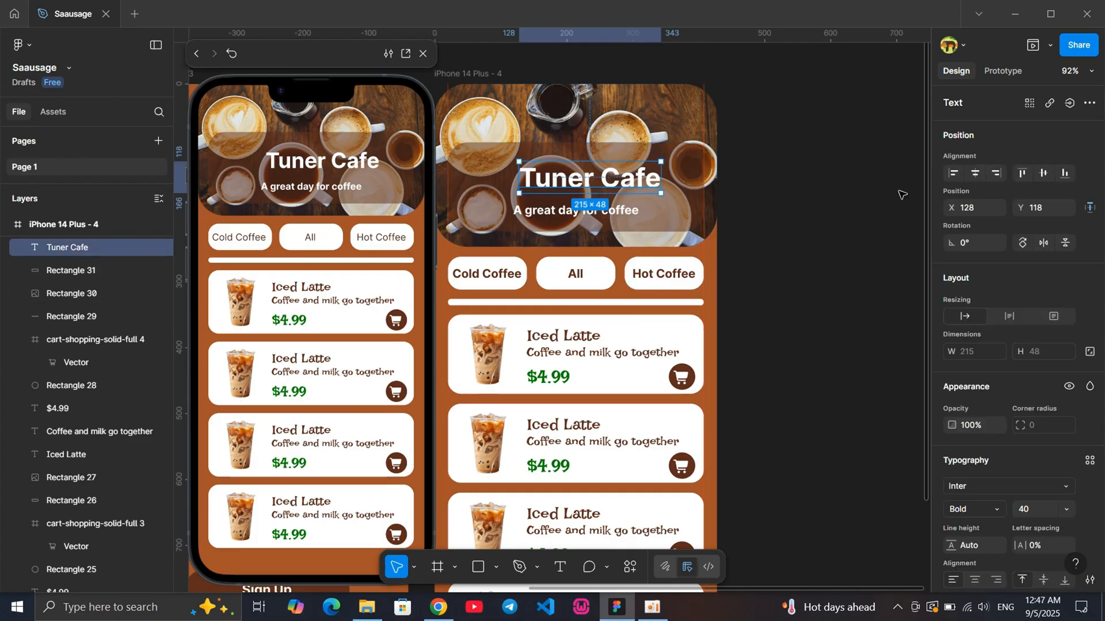
{"action": "left_click", "coordinate": [978, 176]}
{"action": "left_click", "coordinate": [794, 212]}
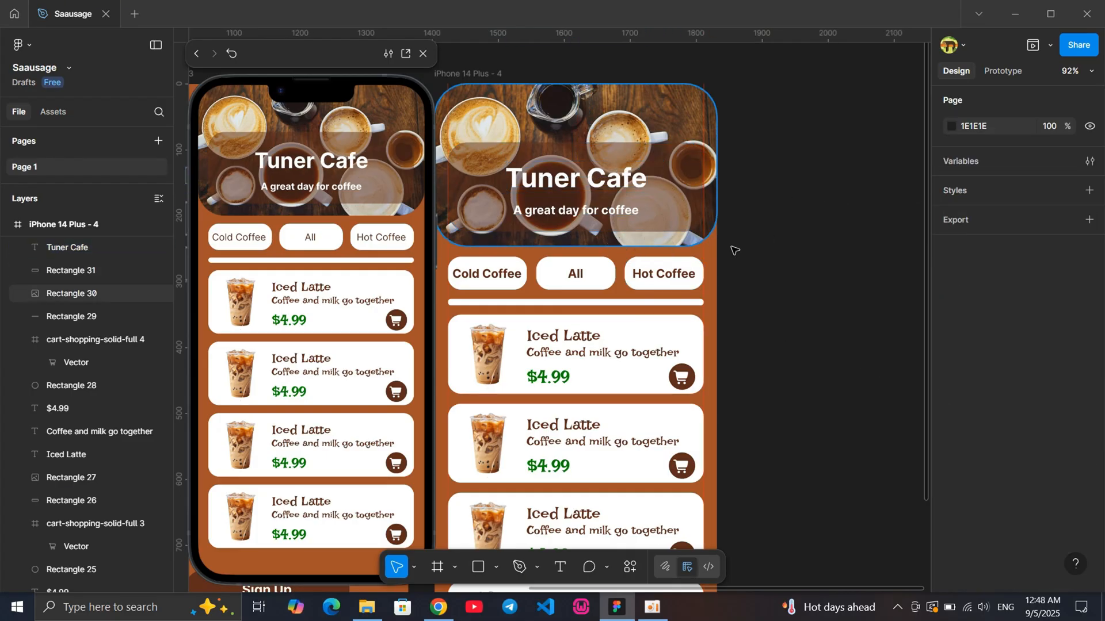
Examine the tagline and the overall layout of the menu screen, from the header photo down to the last coffee card
{"action": "left_click", "coordinate": [568, 211]}
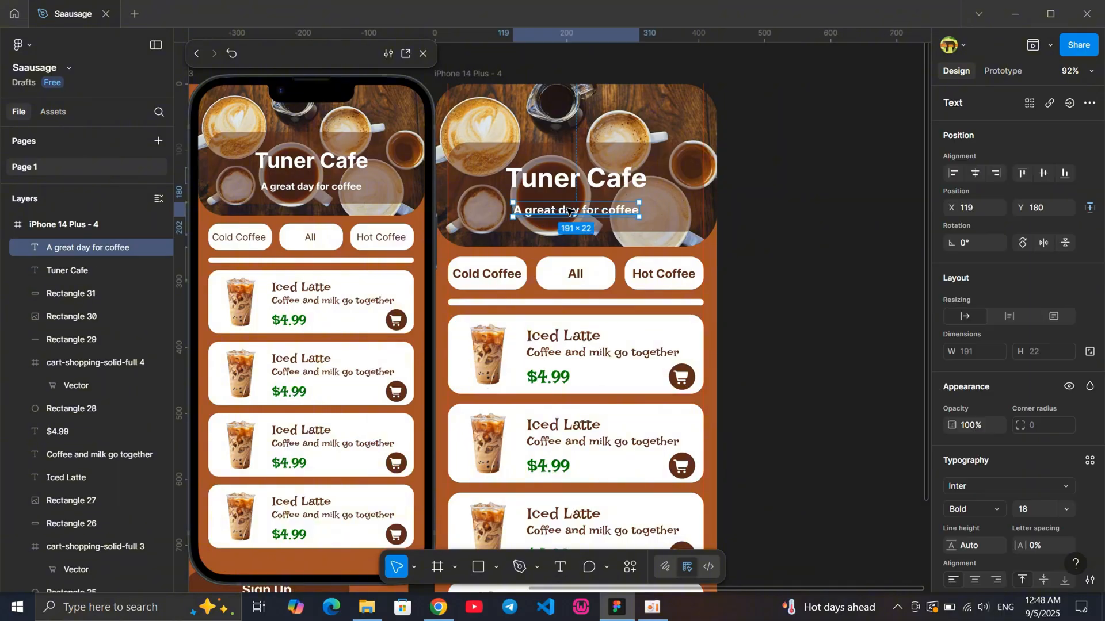
{"action": "left_click", "coordinate": [826, 210]}
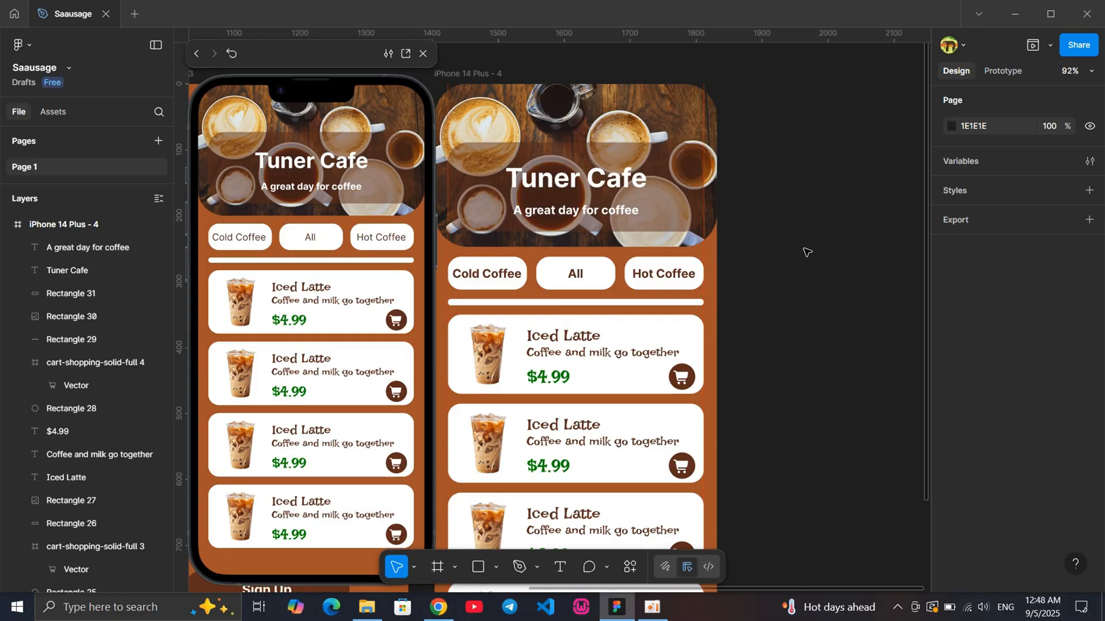
{"action": "scroll", "coordinate": [819, 251], "scroll_direction": "down", "scroll_amount": 3}
{"action": "scroll", "coordinate": [801, 240], "scroll_direction": "down", "scroll_amount": 2, "text": "ctrl"}
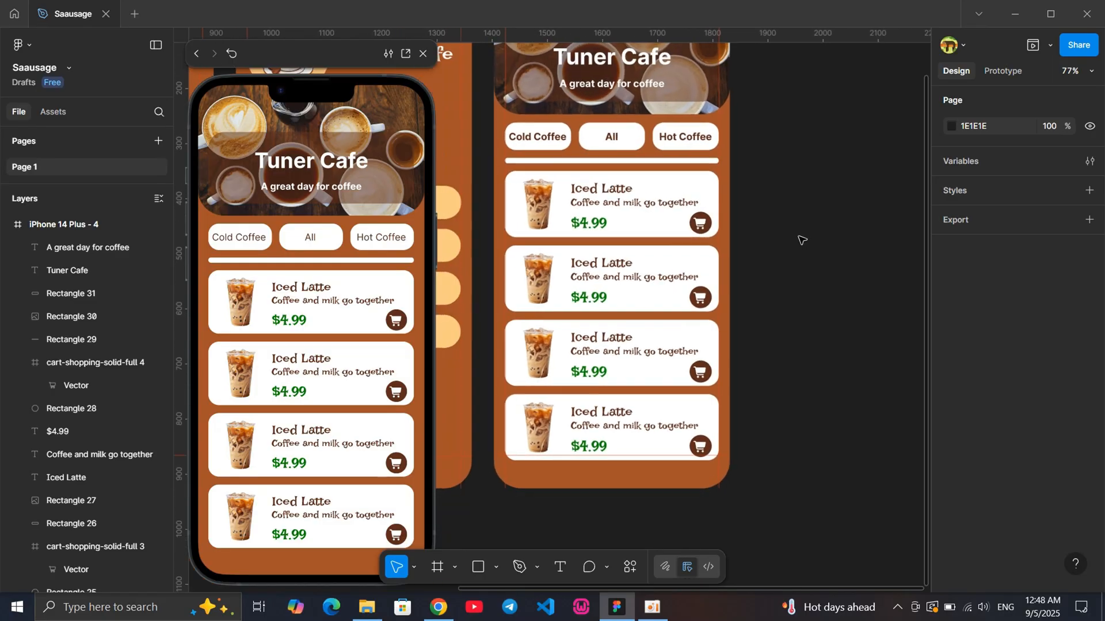
{"action": "scroll", "coordinate": [801, 240], "scroll_direction": "up", "scroll_amount": 2}
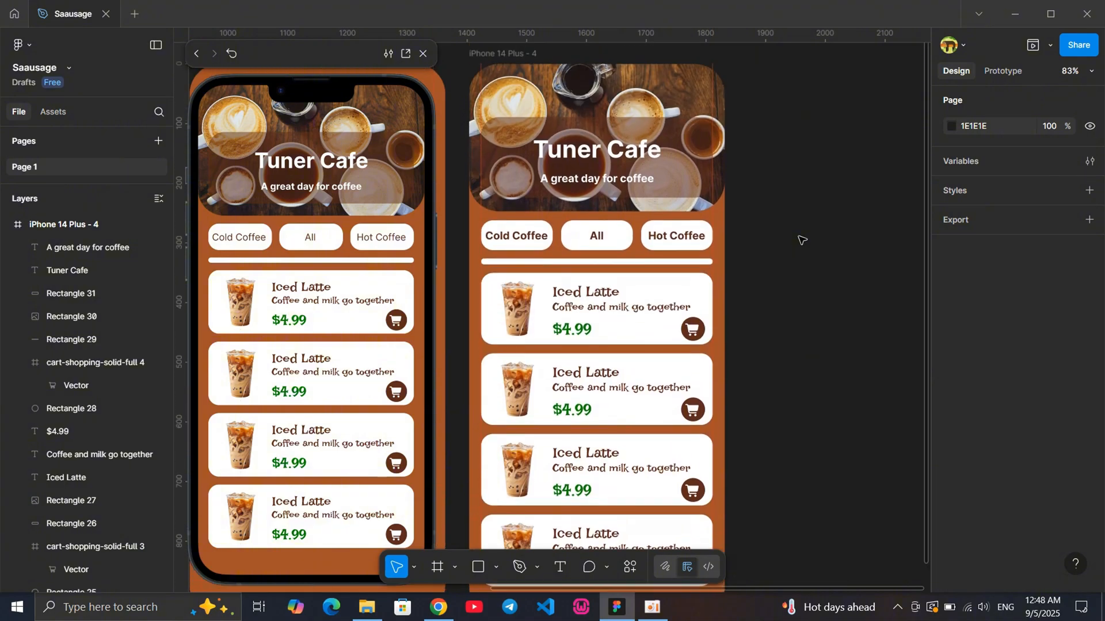
{"action": "scroll", "coordinate": [791, 214], "scroll_direction": "down", "scroll_amount": 3, "text": "ctrl"}
{"action": "scroll", "coordinate": [791, 214], "scroll_direction": "up", "scroll_amount": 4, "text": "ctrl"}
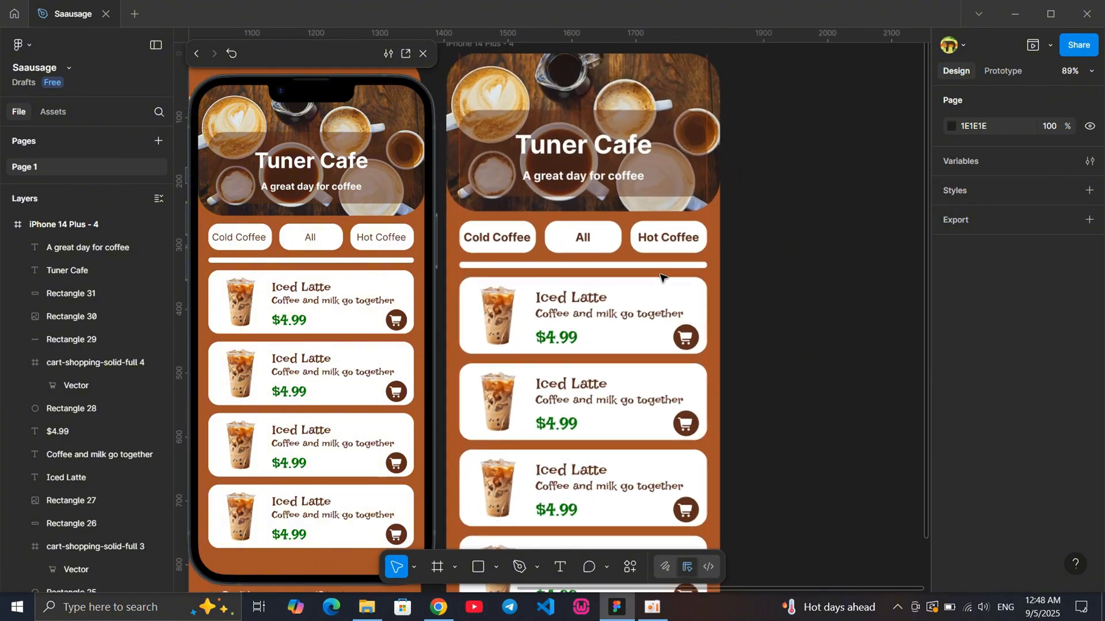
{"action": "scroll", "coordinate": [603, 274], "scroll_direction": "down", "scroll_amount": 1, "text": "ctrl"}
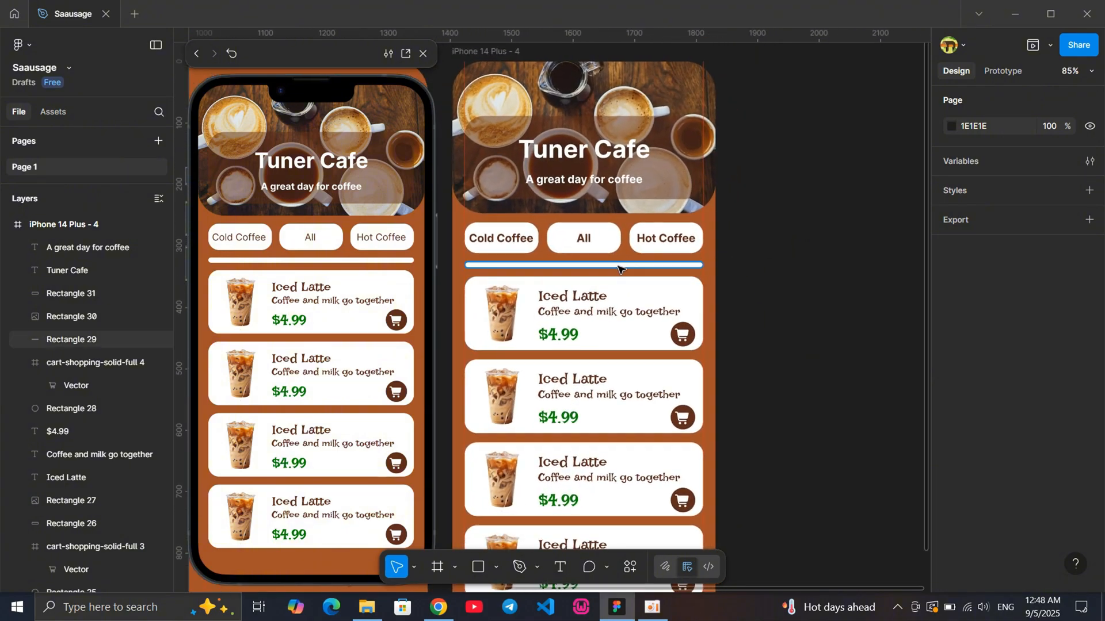
Set the fill of the thin divider bar below the category buttons to 5E2C1A
{"action": "left_click", "coordinate": [618, 266]}
{"action": "scroll", "coordinate": [619, 288], "scroll_direction": "down", "scroll_amount": 1}
{"action": "scroll", "coordinate": [620, 371], "scroll_direction": "down", "scroll_amount": 2, "text": "ctrl"}
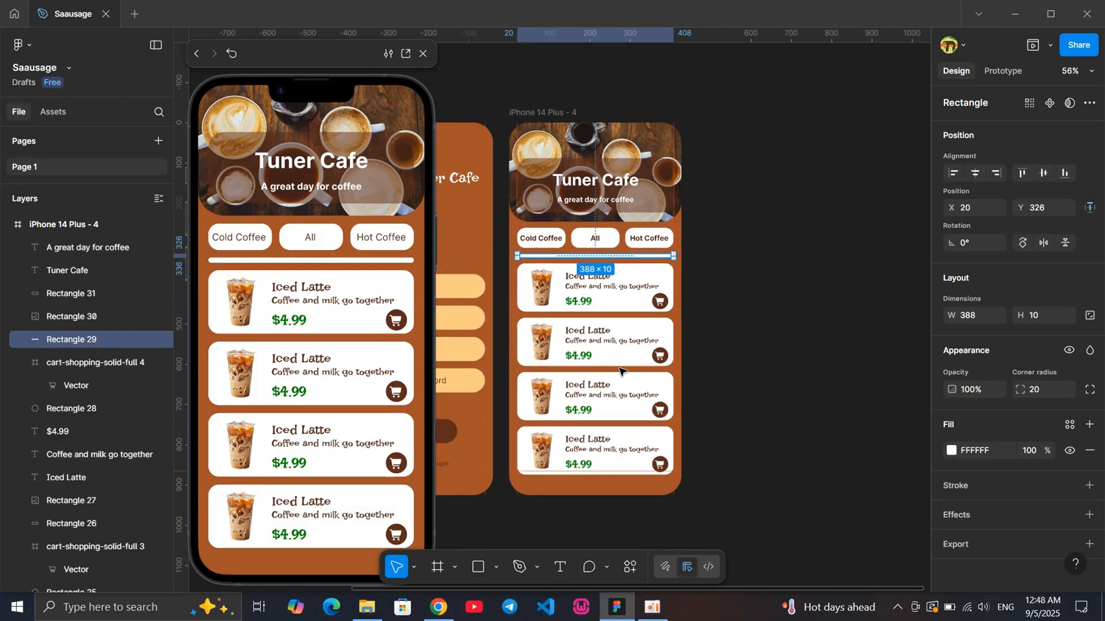
{"action": "left_click", "coordinate": [985, 450]}
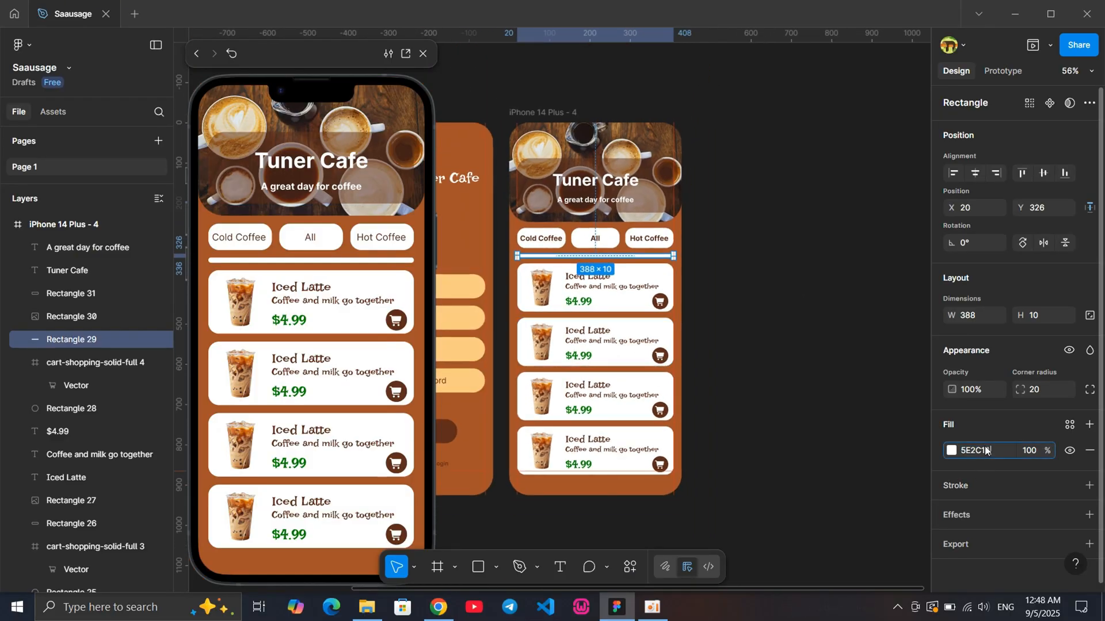
{"action": "key", "text": "Return"}
{"action": "left_click", "coordinate": [747, 333]}
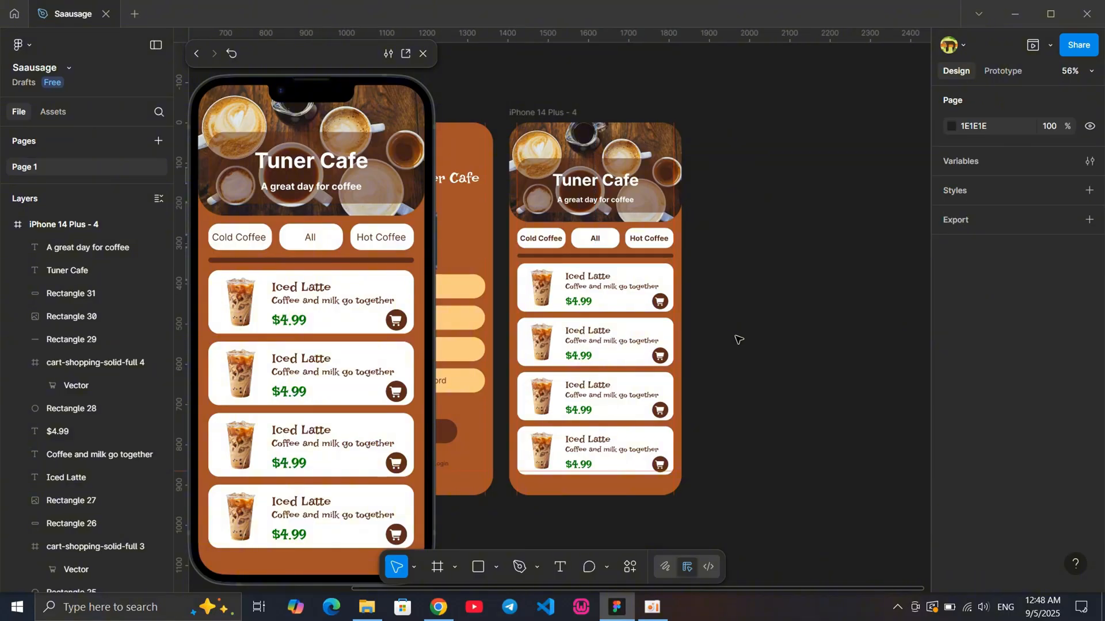
Set the fill of the "All" category button's background rectangle to 5E2C1A
{"action": "scroll", "coordinate": [735, 312], "scroll_direction": "up", "scroll_amount": 3}
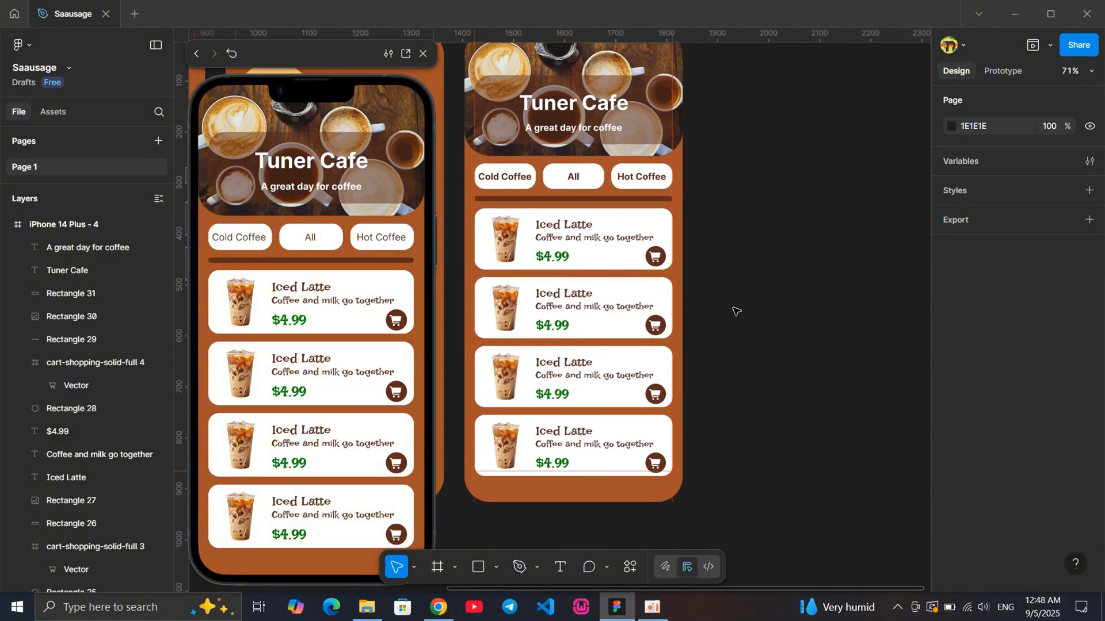
{"action": "scroll", "coordinate": [735, 311], "scroll_direction": "up", "scroll_amount": 3}
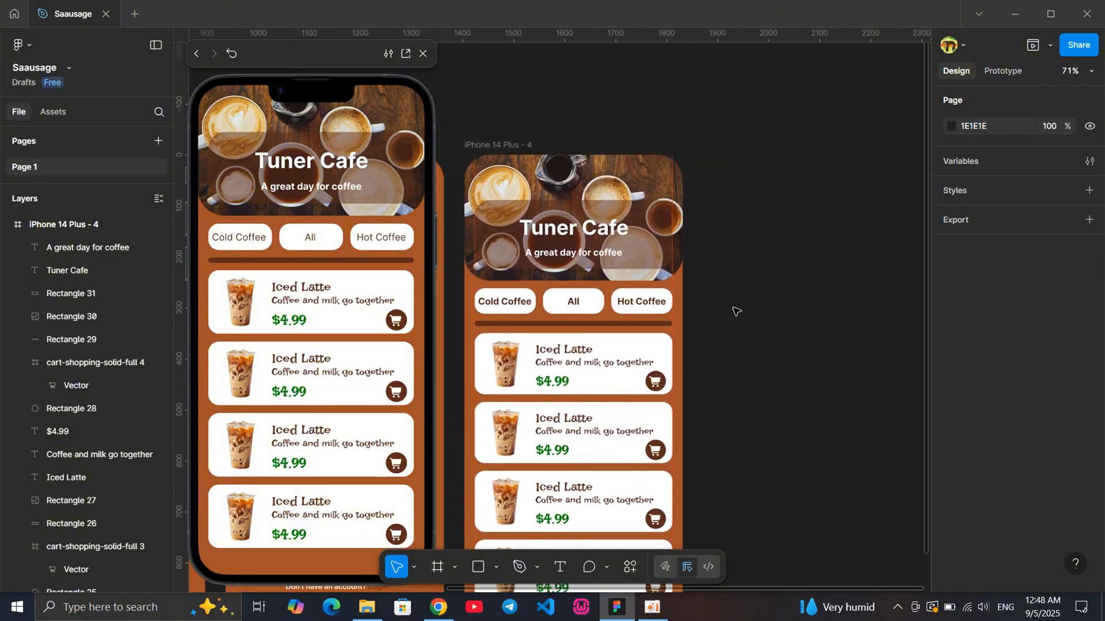
{"action": "scroll", "coordinate": [735, 312], "scroll_direction": "up", "scroll_amount": 5}
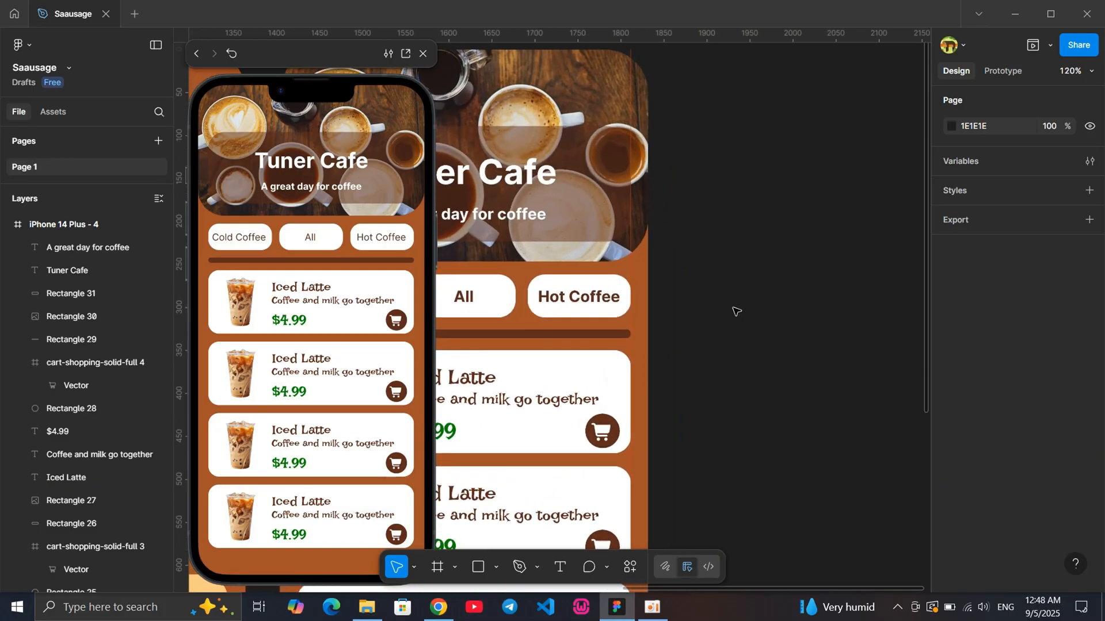
{"action": "scroll", "coordinate": [735, 311], "scroll_direction": "down", "scroll_amount": 3}
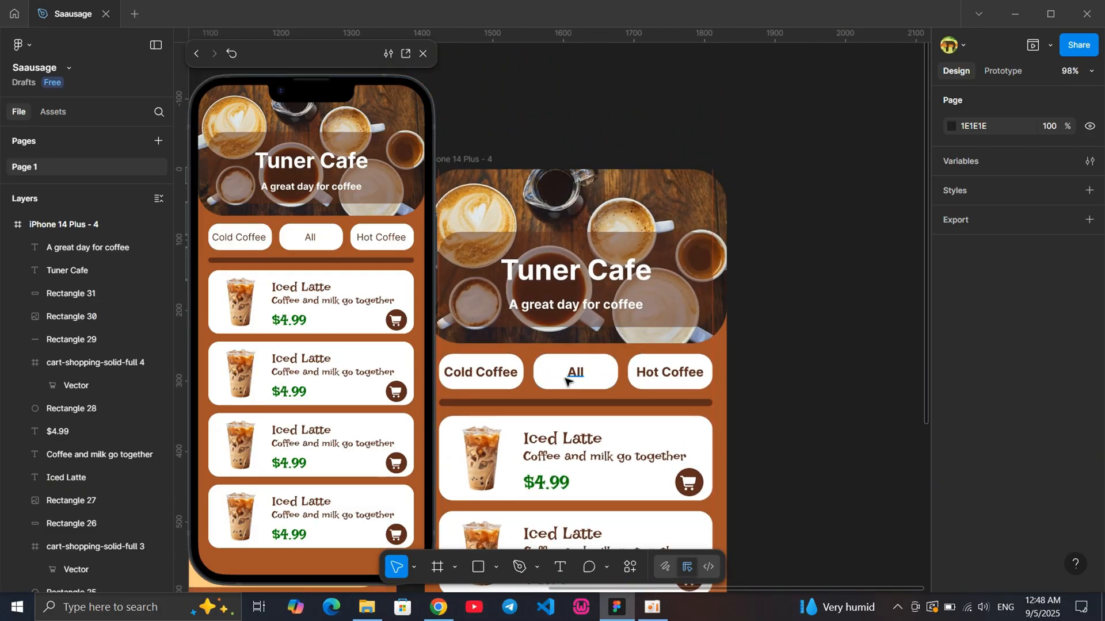
{"action": "left_click", "coordinate": [598, 373]}
{"action": "left_click", "coordinate": [977, 452]}
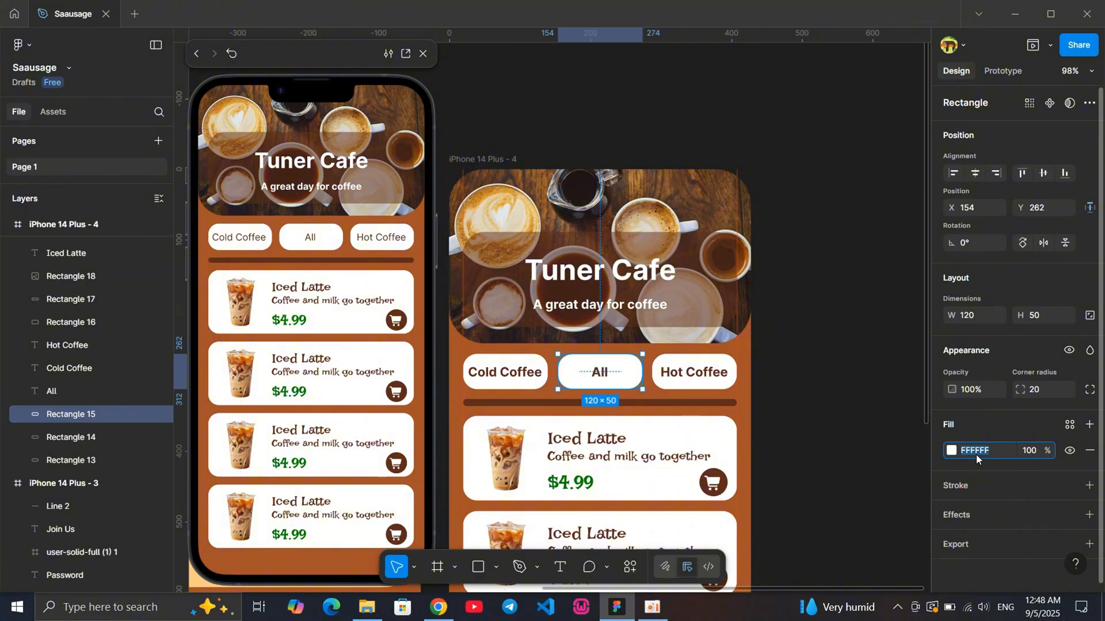
{"action": "type", "text": "5E2C1A"}
{"action": "key", "text": "Return"}
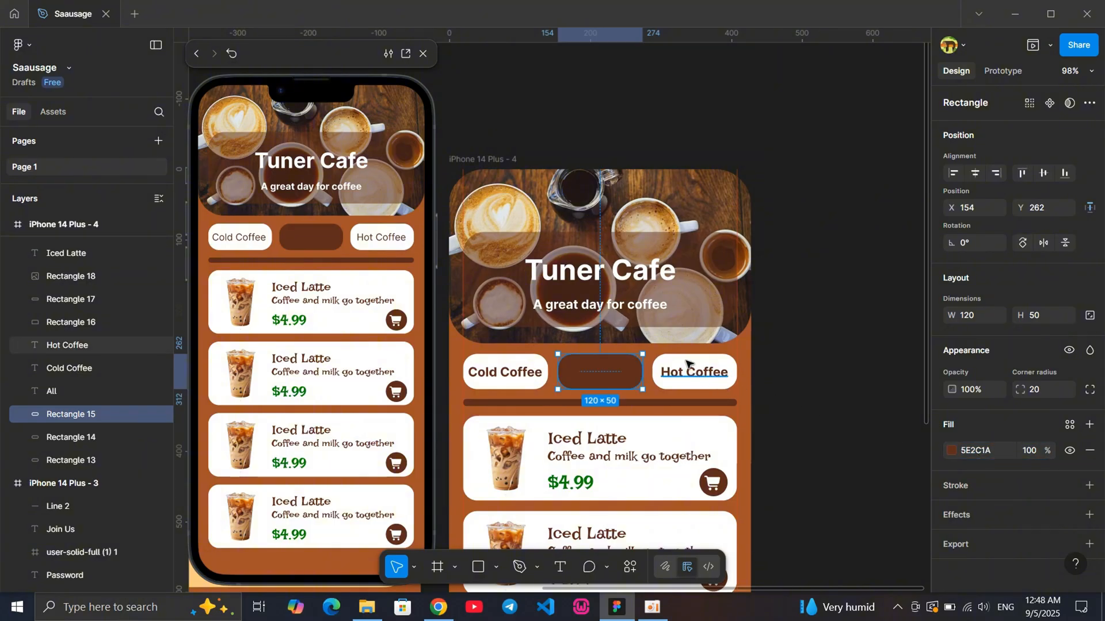
Set the fill of the "Hot Coffee" and "Cold Coffee" category buttons' background rectangles to 5E2C1A
{"action": "left_click", "coordinate": [690, 365]}
{"action": "type", "text": "5E2C1A"}
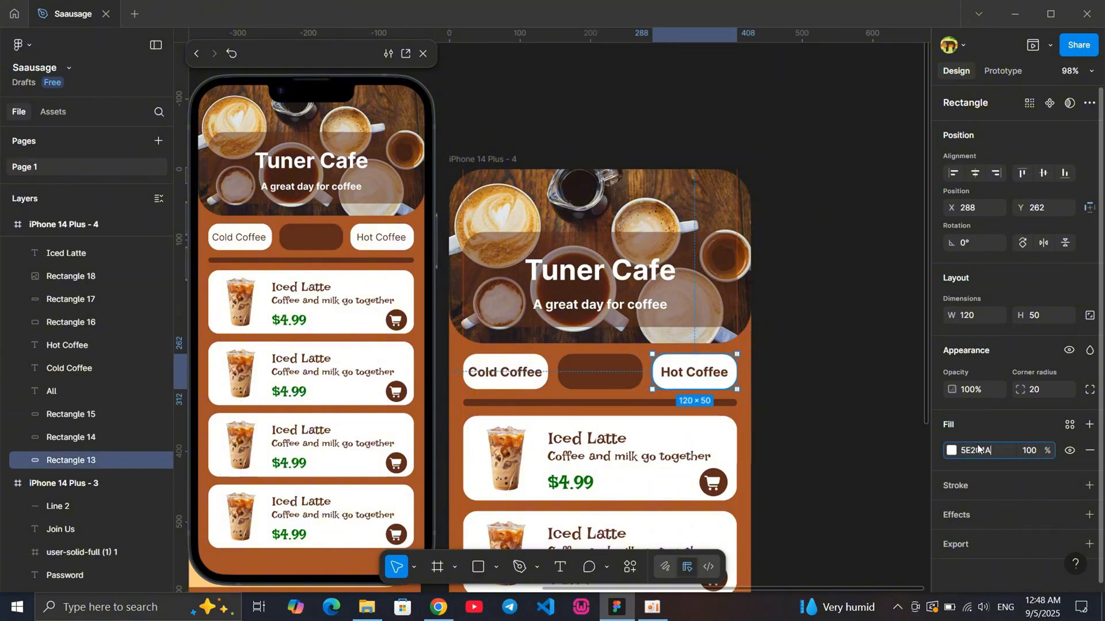
{"action": "key", "text": "Return"}
{"action": "left_click", "coordinate": [506, 360]}
{"action": "left_click", "coordinate": [981, 450]}
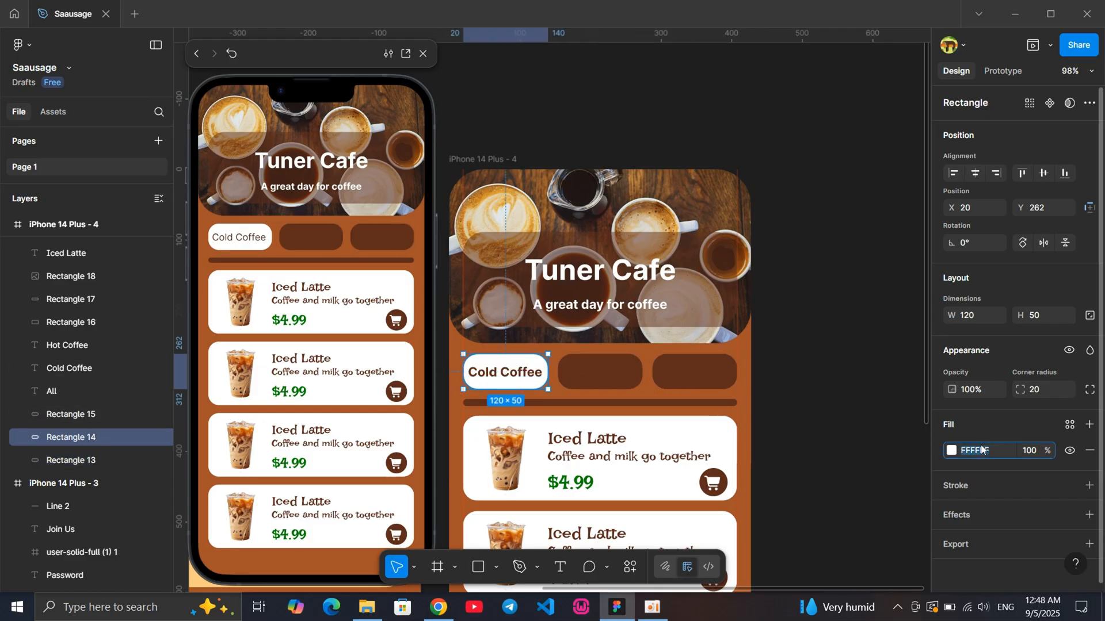
{"action": "type", "text": "5E2C1A"}
{"action": "key", "text": "Return"}
Set the fill of the "Cold Coffee" label text to ffffff
{"action": "left_click", "coordinate": [521, 374]}
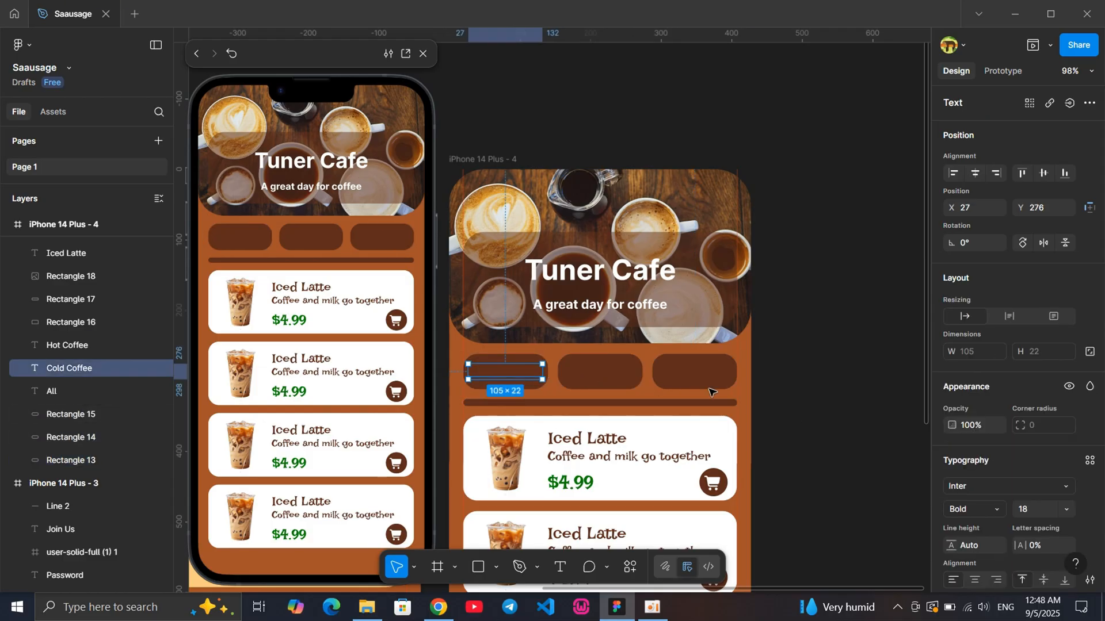
{"action": "scroll", "coordinate": [991, 491], "scroll_direction": "down", "scroll_amount": 3}
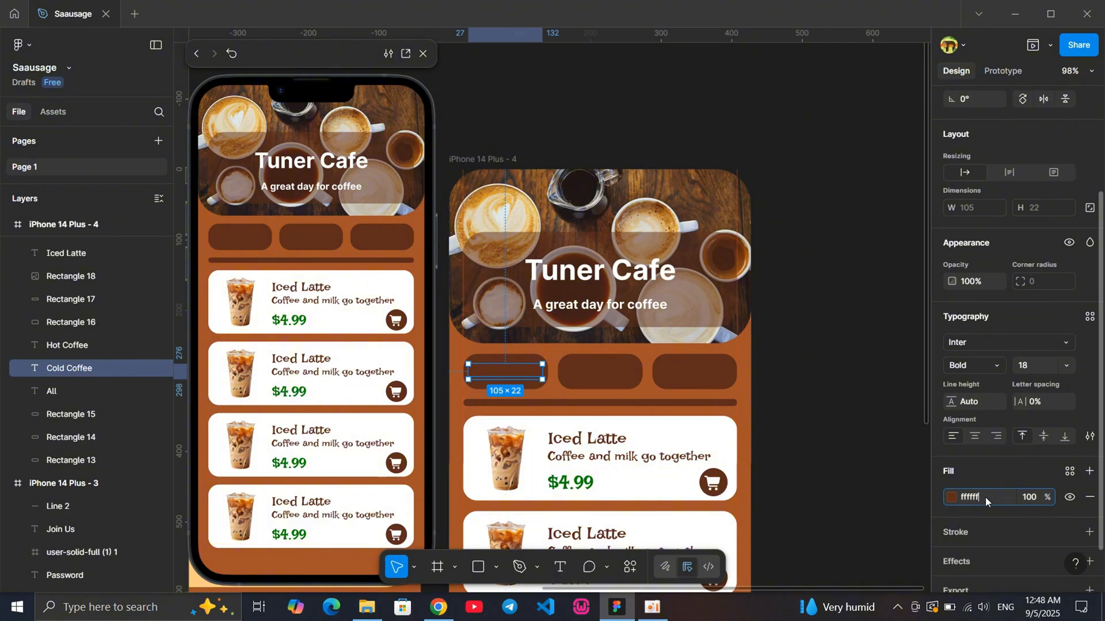
{"action": "key", "text": "Return"}
Change the fill of the "All" label text in the middle category button to white
{"action": "left_click", "coordinate": [584, 373]}
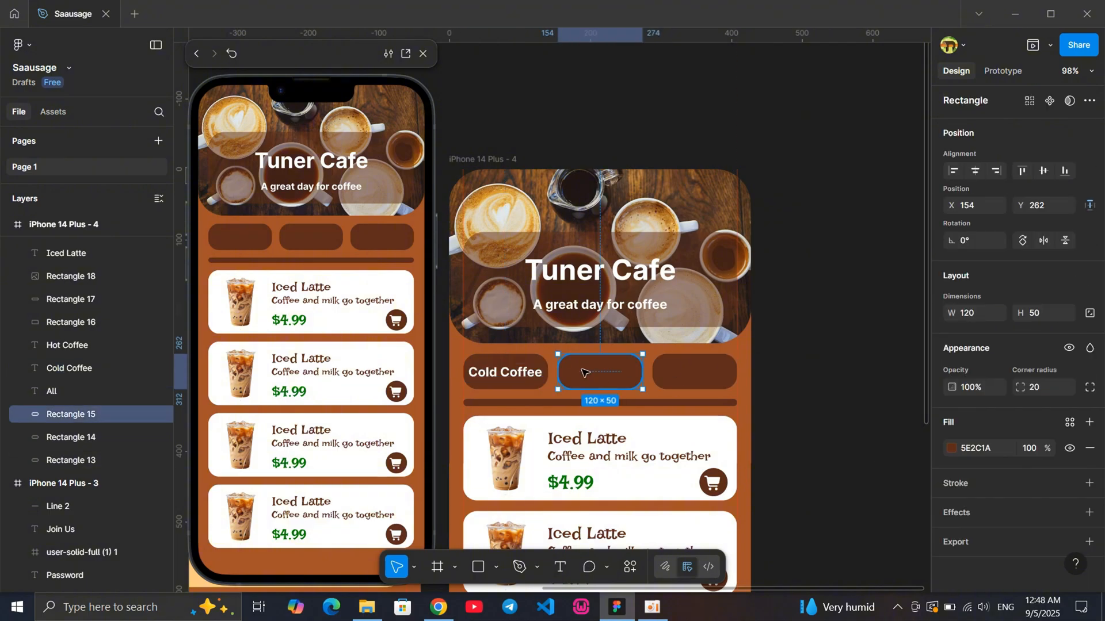
{"action": "left_click", "coordinate": [596, 374]}
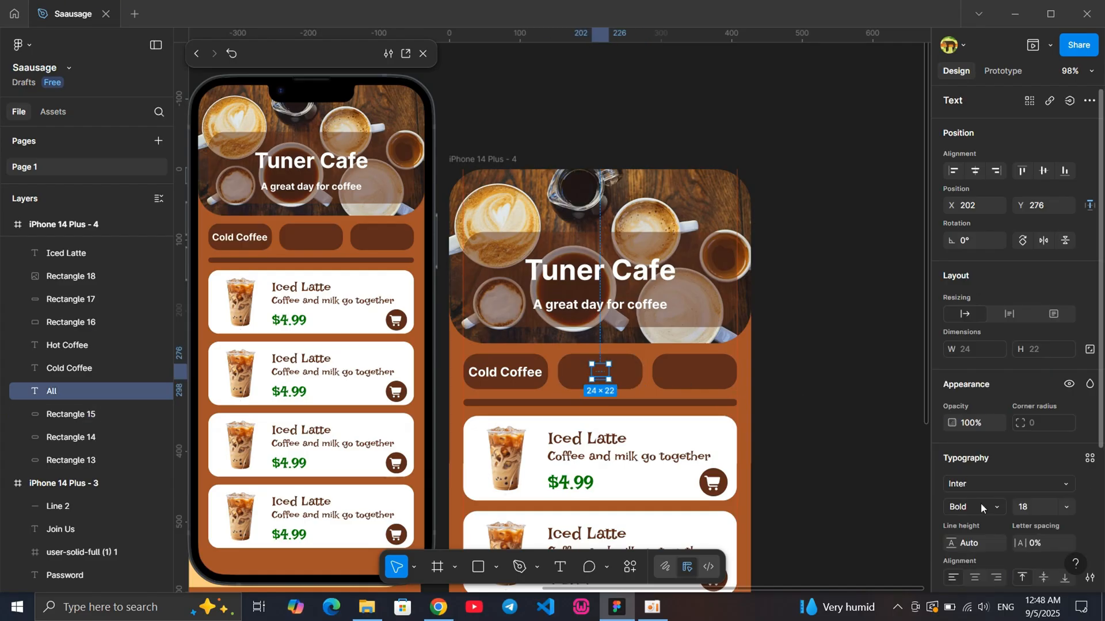
{"action": "scroll", "coordinate": [970, 493], "scroll_direction": "down", "scroll_amount": 3}
{"action": "left_click", "coordinate": [977, 551]}
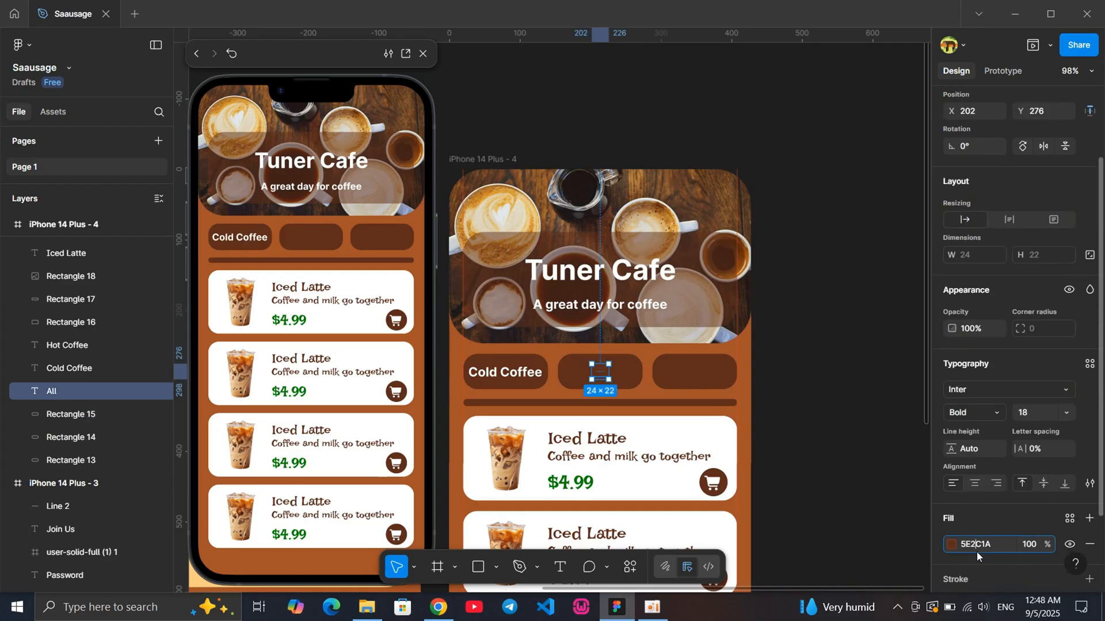
{"action": "key", "text": "Return"}
Set the fill of the "Hot Coffee" label text to ffffff
{"action": "left_click", "coordinate": [700, 375]}
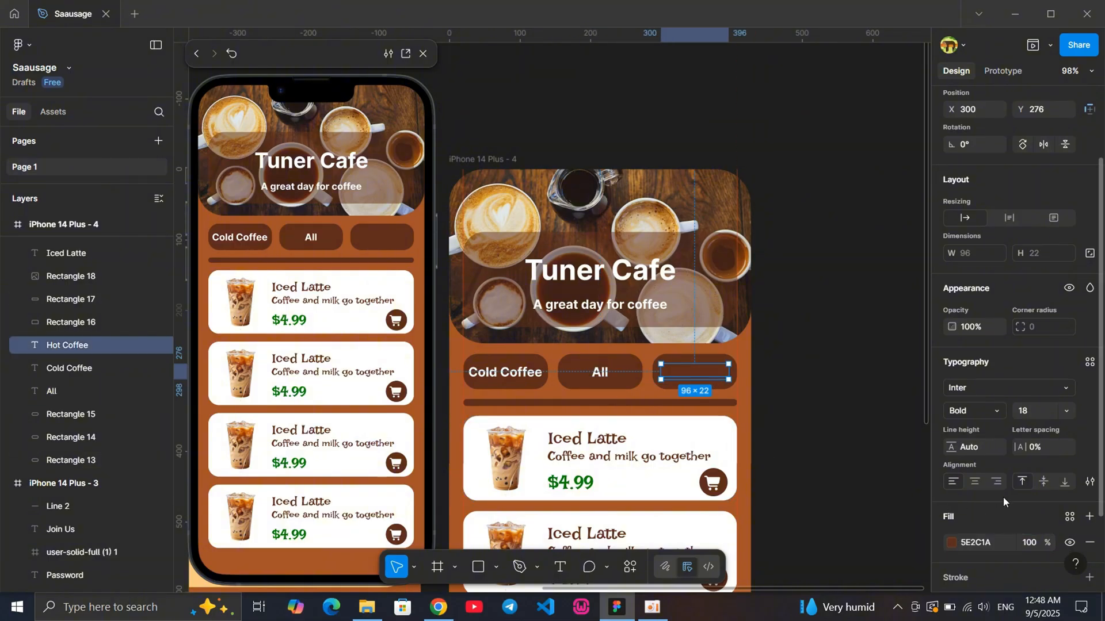
{"action": "scroll", "coordinate": [989, 486], "scroll_direction": "down", "scroll_amount": 2}
{"action": "left_click", "coordinate": [978, 474]}
{"action": "type", "text": "fffff"}
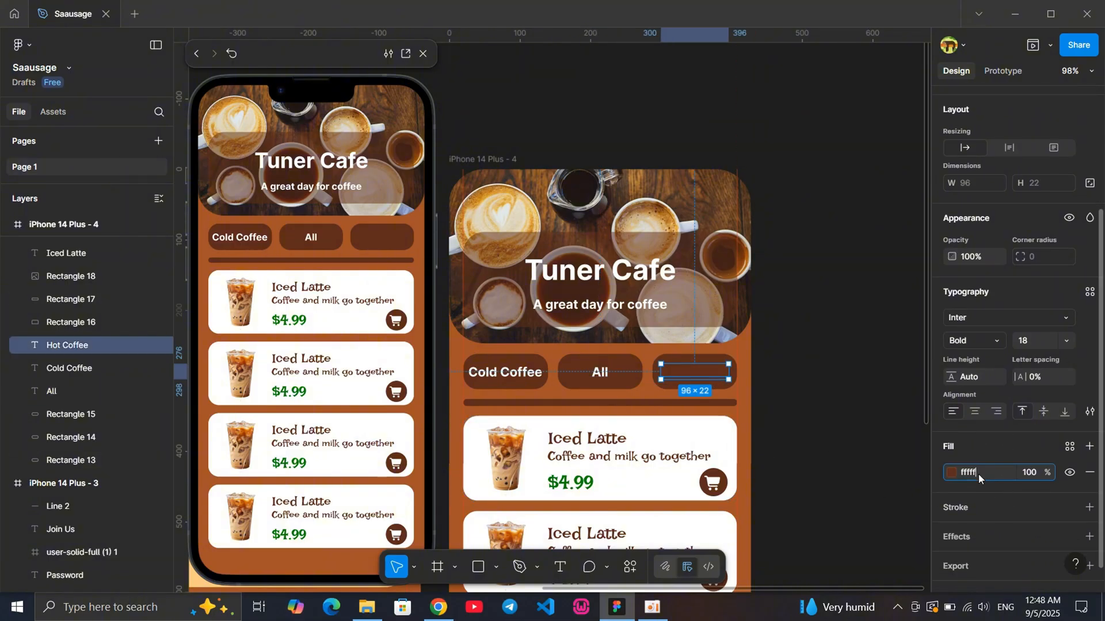
{"action": "type", "text": "f"}
{"action": "key", "text": "Return"}
{"action": "left_click", "coordinate": [755, 379]}
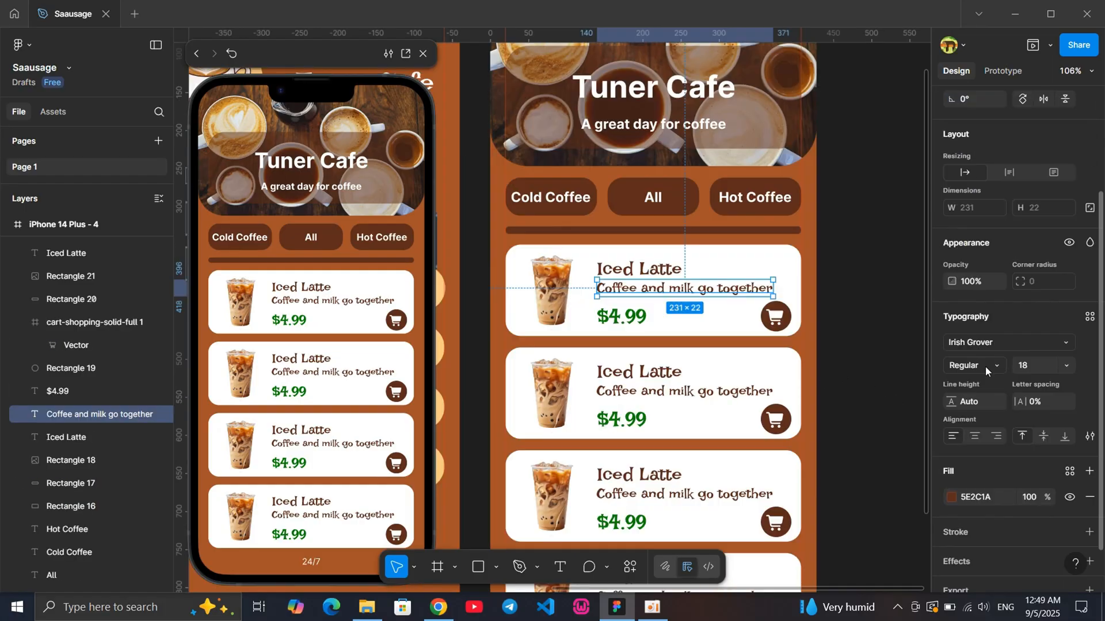
Change the font of the first card's "Coffee and milk go together" description to Inter with Bold weight
{"action": "left_click", "coordinate": [985, 366]}
{"action": "left_click", "coordinate": [985, 339]}
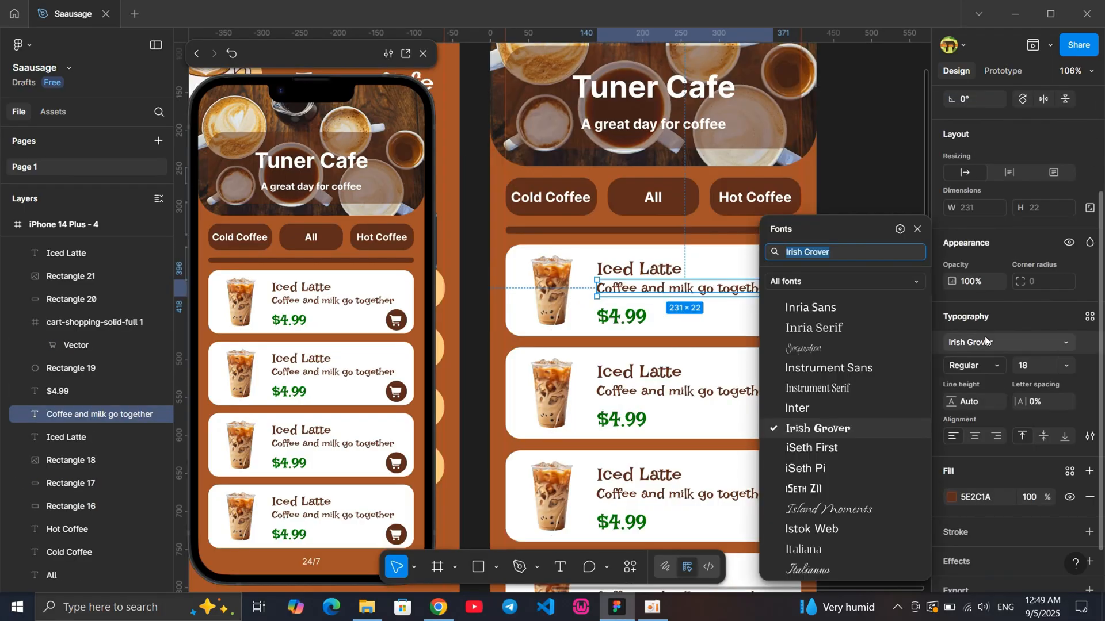
{"action": "left_click", "coordinate": [817, 412]}
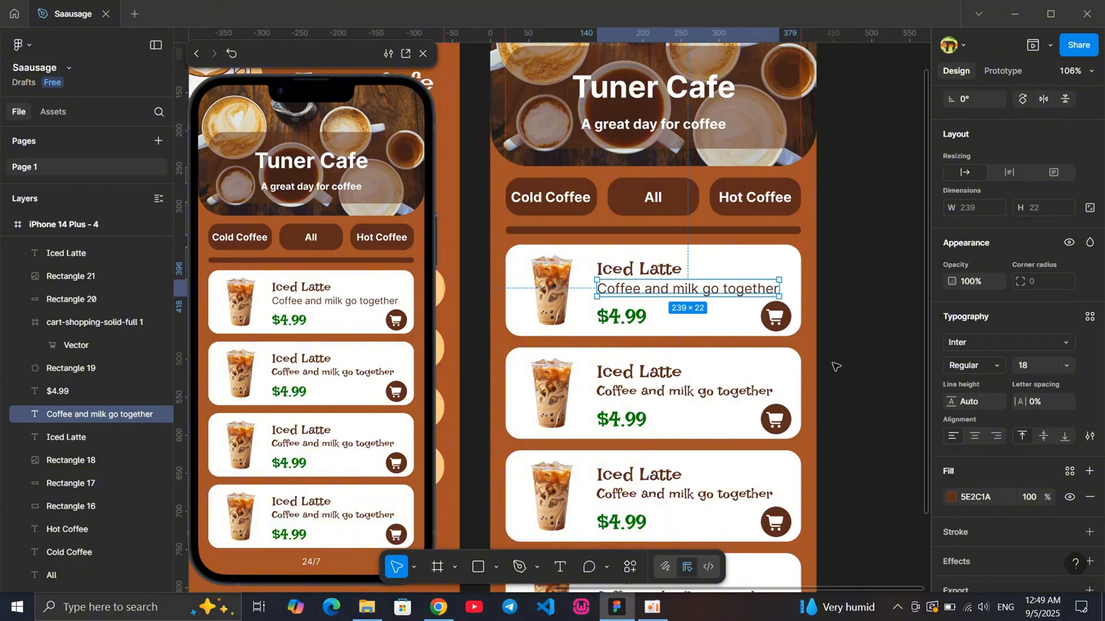
{"action": "left_click", "coordinate": [759, 392]}
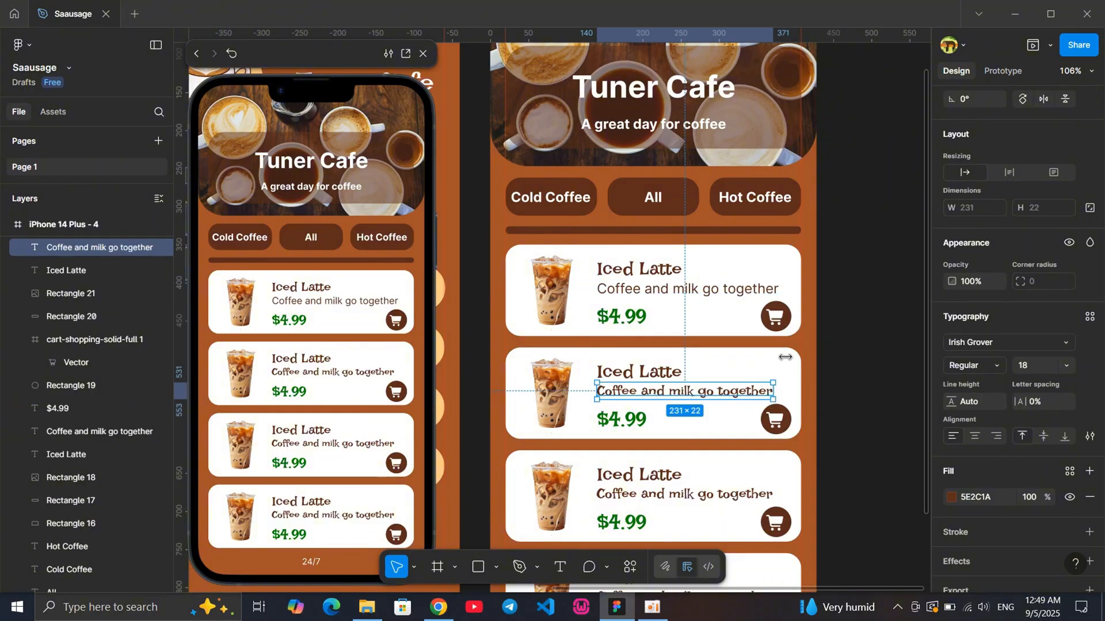
{"action": "left_click", "coordinate": [863, 323]}
{"action": "left_click", "coordinate": [662, 288]}
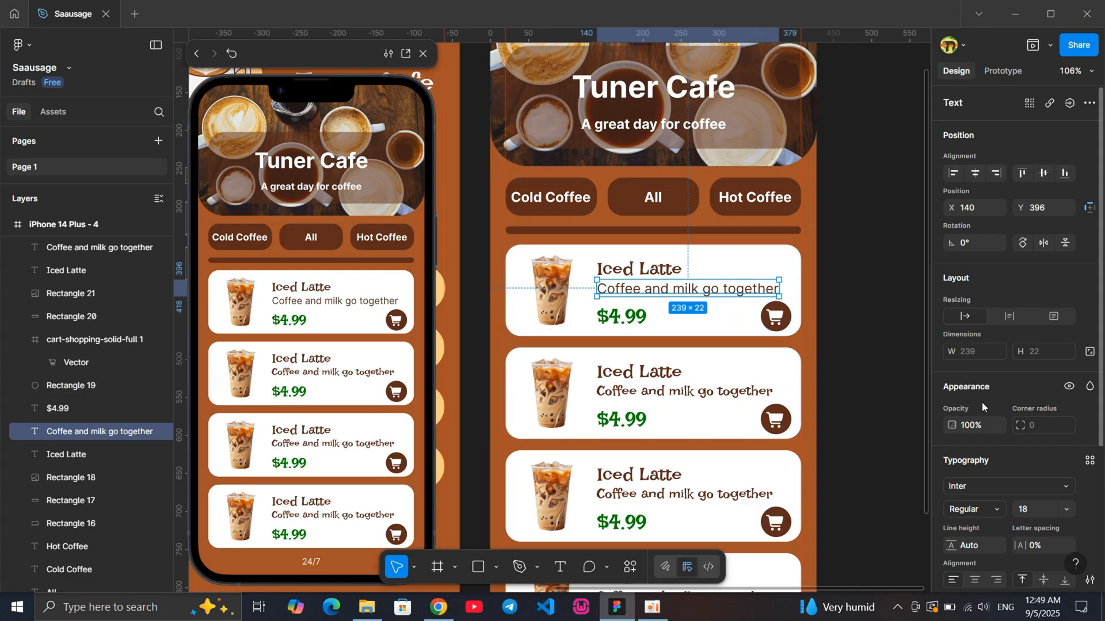
{"action": "left_click", "coordinate": [994, 509]}
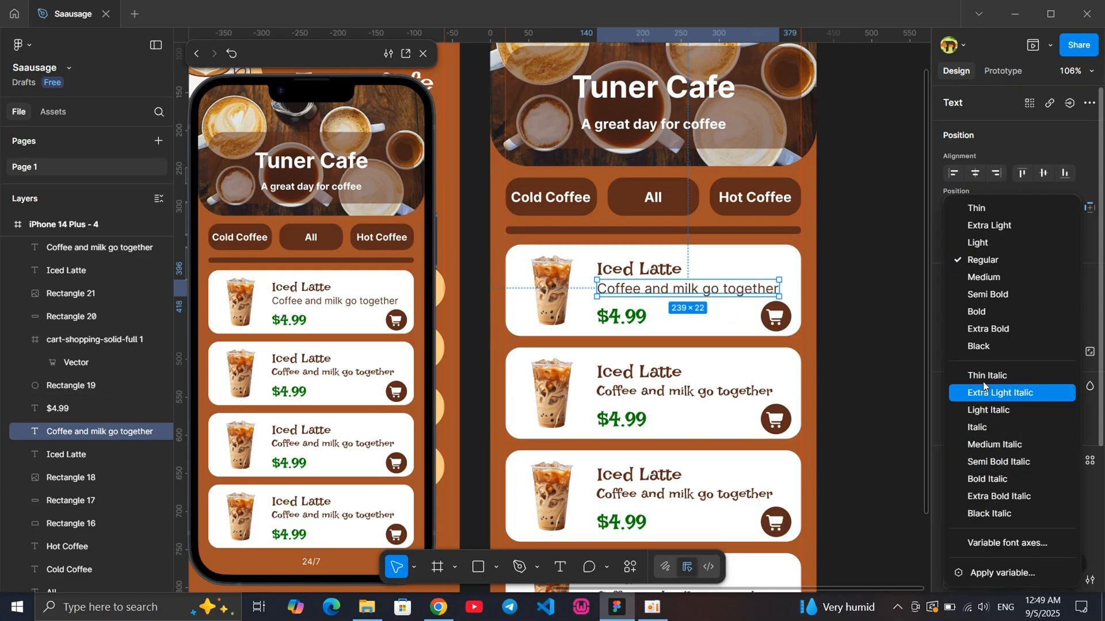
{"action": "left_click", "coordinate": [986, 313]}
{"action": "key", "text": "Escape"}
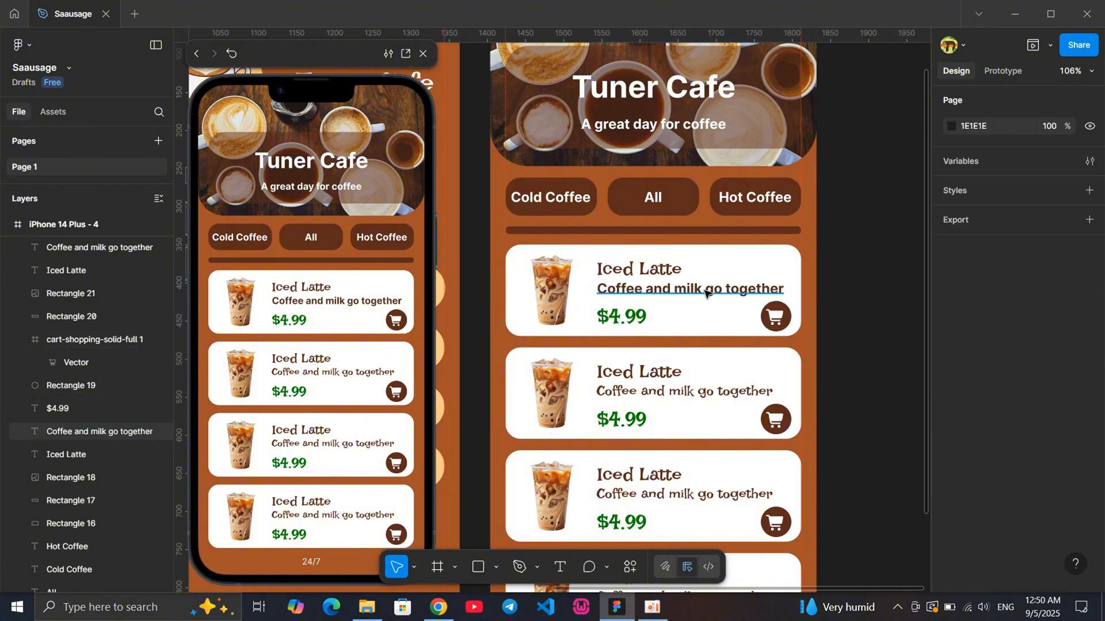
{"action": "left_click_drag", "start_coordinate": [707, 294], "coordinate": [675, 294]}
{"action": "key", "text": "Escape"}
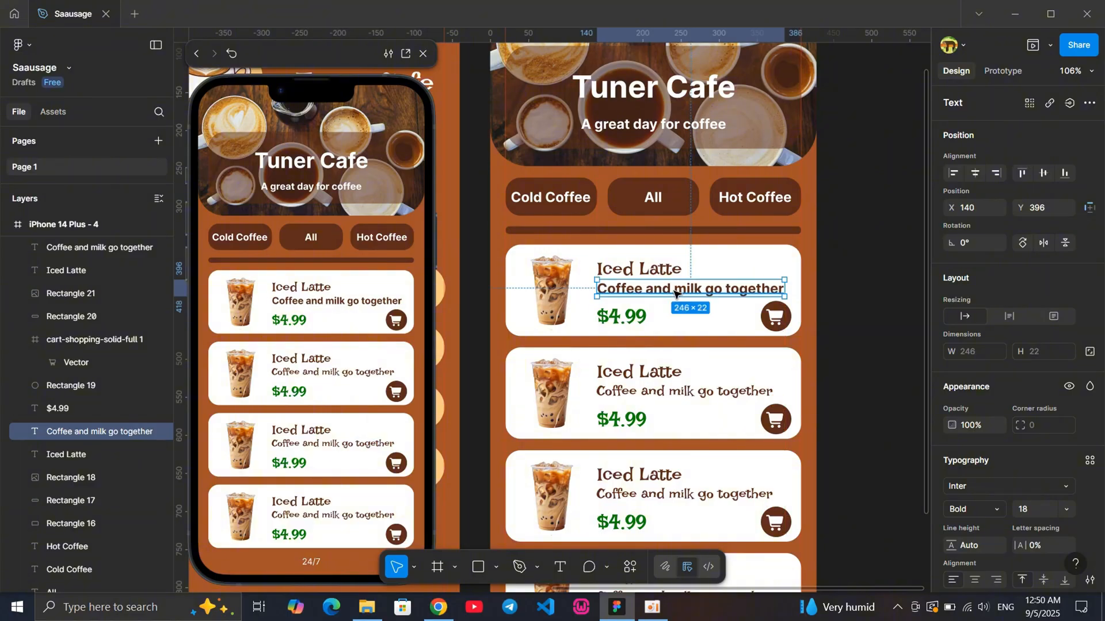
{"action": "left_click", "coordinate": [851, 254]}
Change the font of the second card's "Coffee and milk go together" description to Inter with Bold weight
{"action": "scroll", "coordinate": [663, 309], "scroll_direction": "down", "scroll_amount": 2}
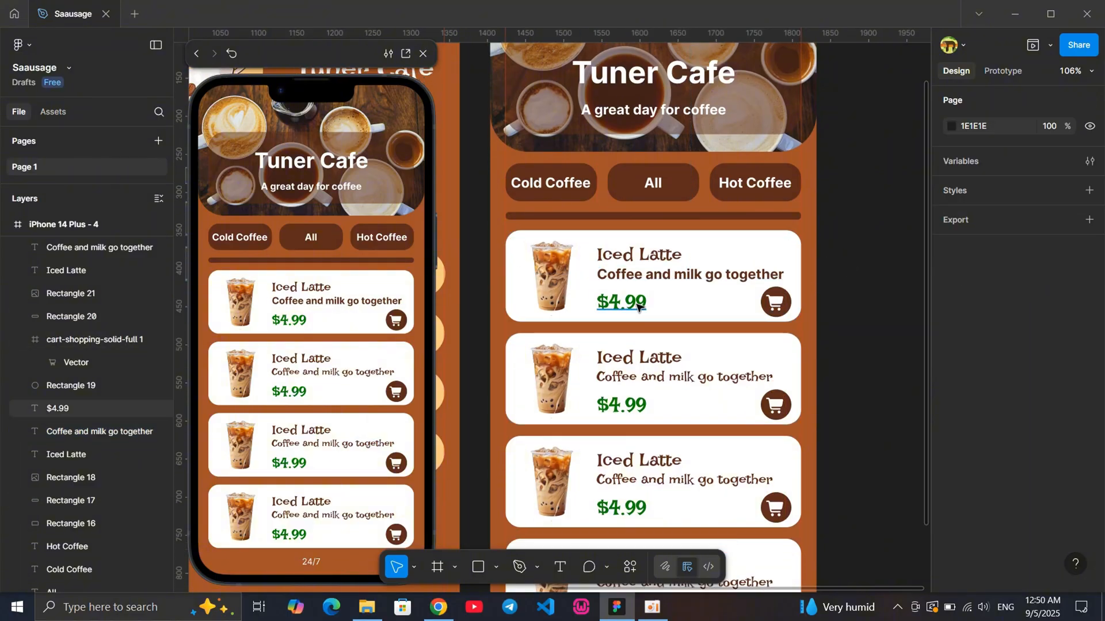
{"action": "left_click", "coordinate": [663, 371]}
{"action": "scroll", "coordinate": [1008, 438], "scroll_direction": "down", "scroll_amount": 1}
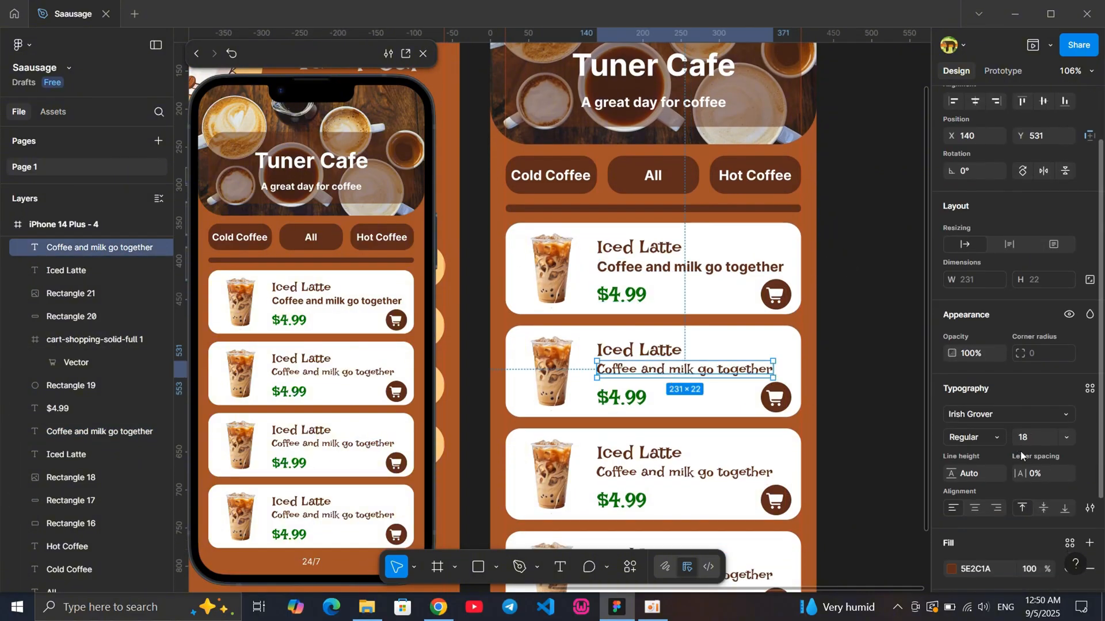
{"action": "left_click", "coordinate": [1009, 422]}
{"action": "left_click", "coordinate": [821, 405]}
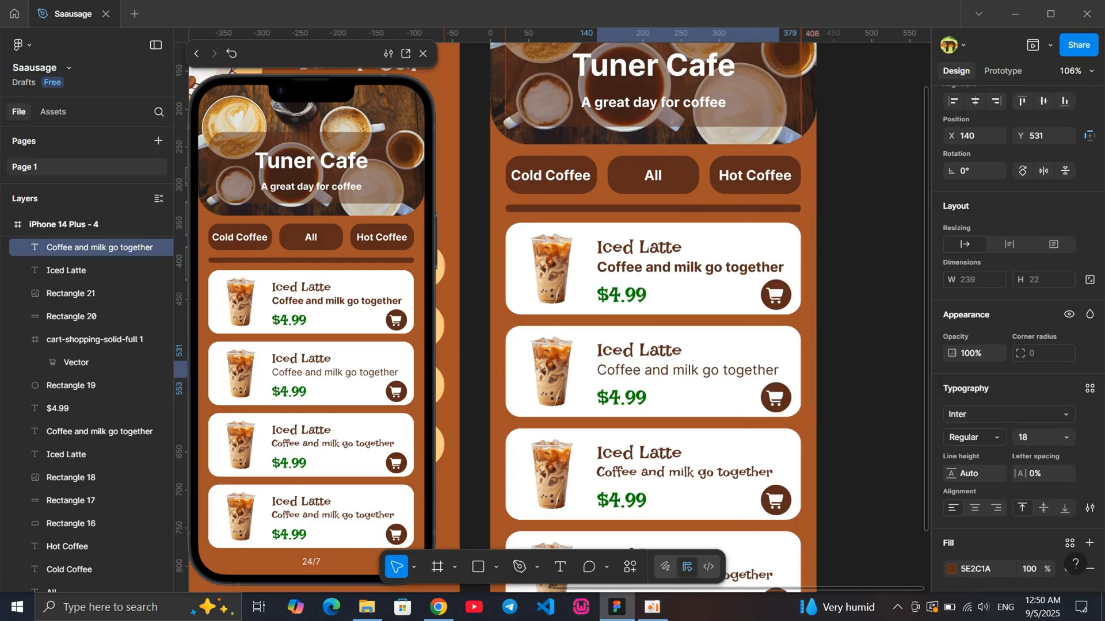
{"action": "left_click", "coordinate": [981, 436]}
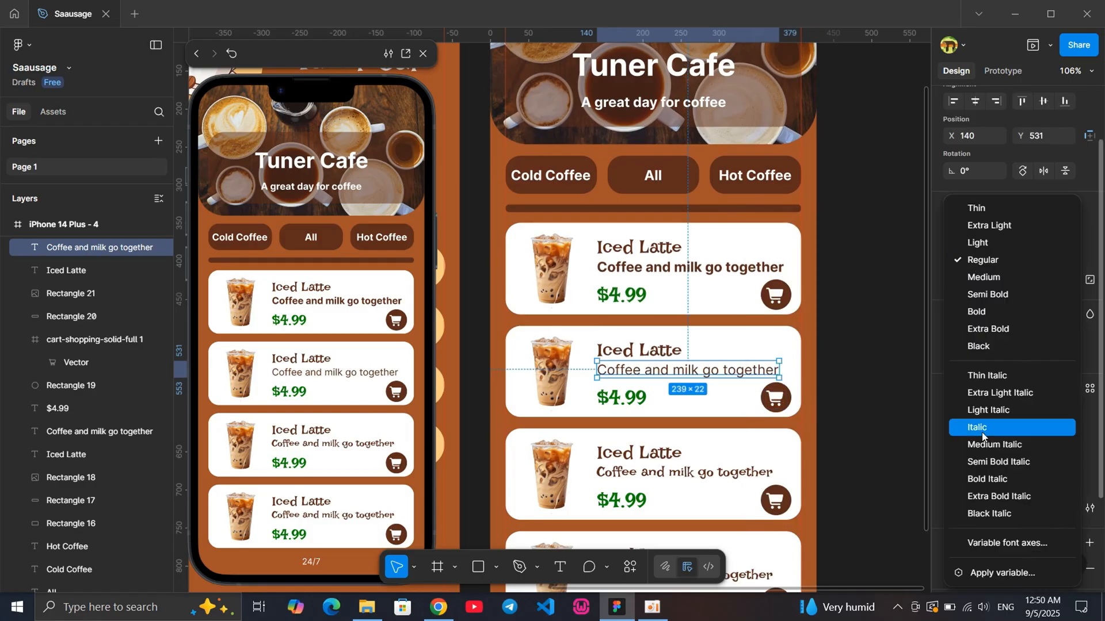
{"action": "left_click", "coordinate": [992, 313]}
{"action": "left_click", "coordinate": [100, 431]}
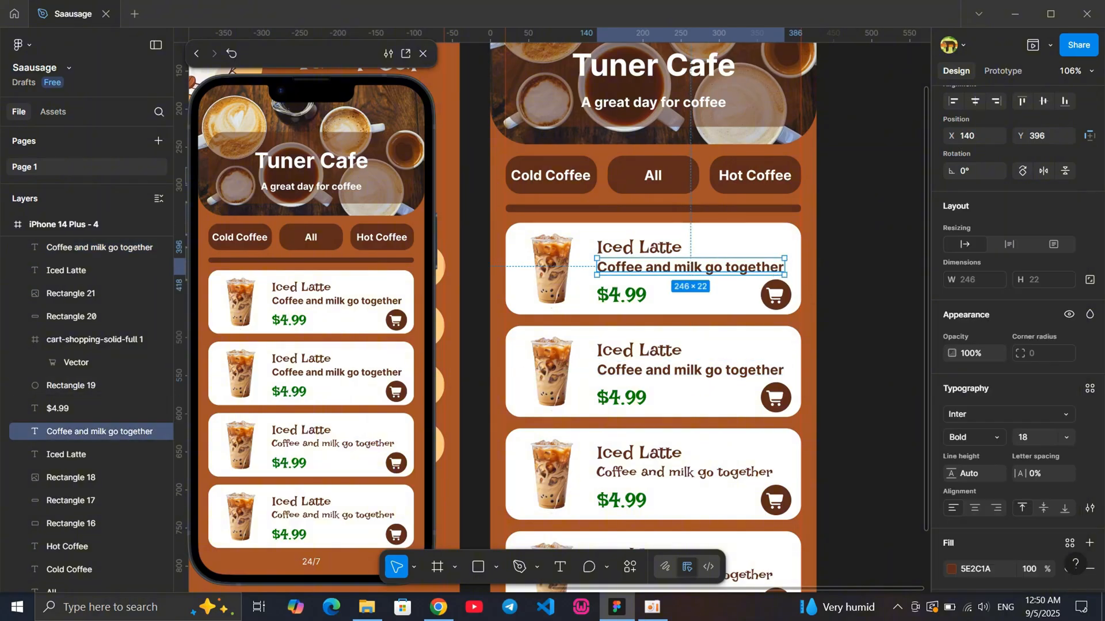
{"action": "left_click", "coordinate": [707, 371]}
{"action": "left_click", "coordinate": [874, 346]}
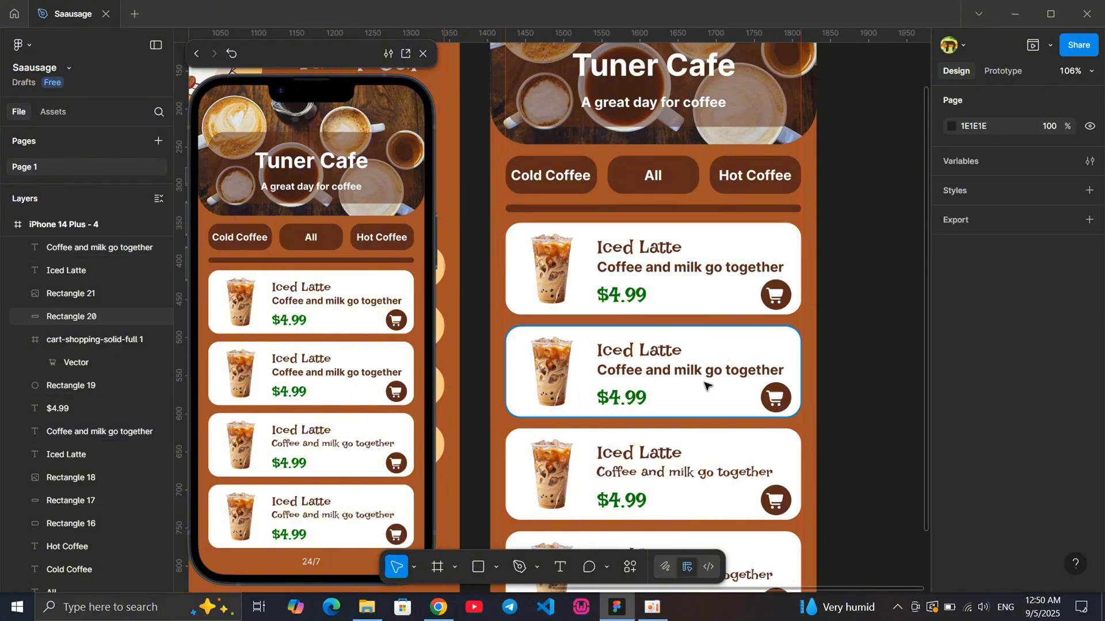
{"action": "left_click_drag", "start_coordinate": [689, 375], "coordinate": [692, 375]}
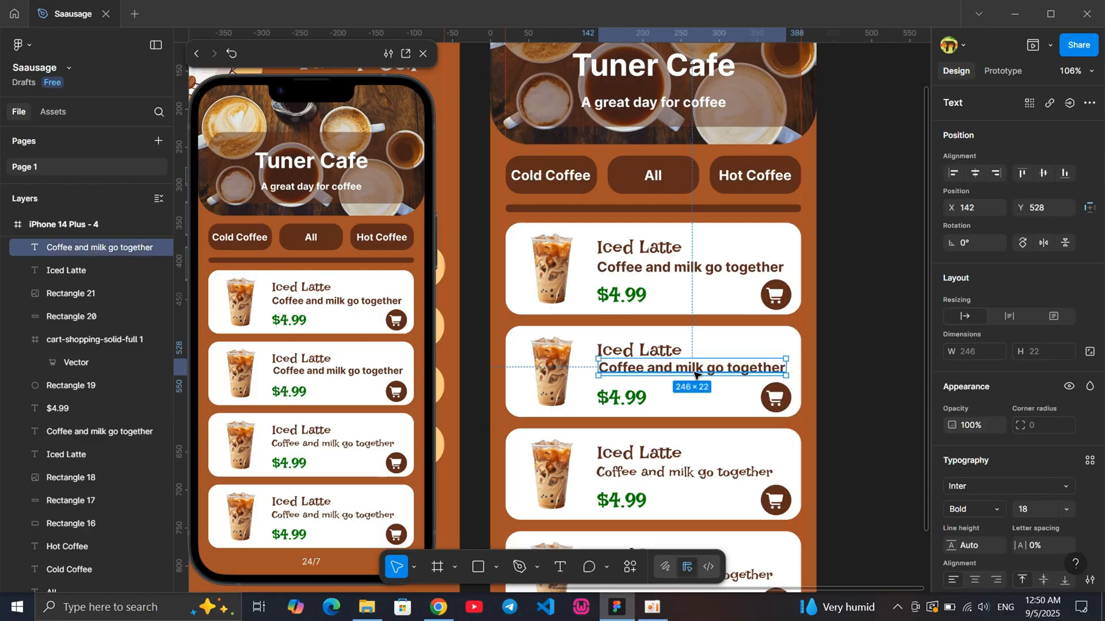
{"action": "key", "text": "Escape"}
Change the font of the third card's "Coffee and milk go together" description to Inter with Bold weight
{"action": "scroll", "coordinate": [817, 400], "scroll_direction": "down", "scroll_amount": 1}
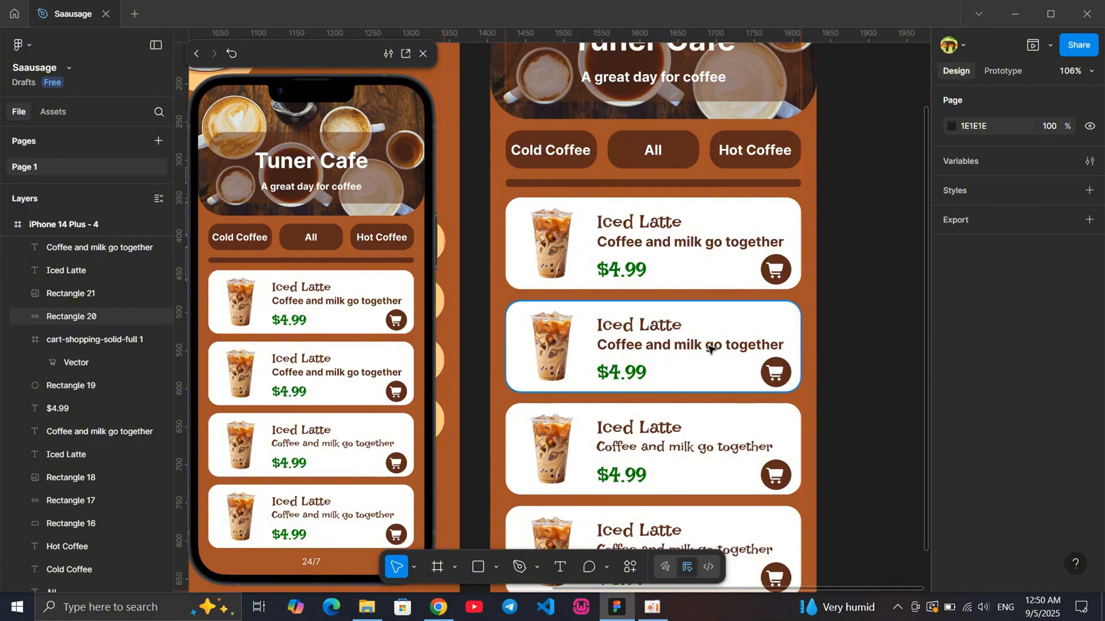
{"action": "scroll", "coordinate": [793, 348], "scroll_direction": "down", "scroll_amount": 3}
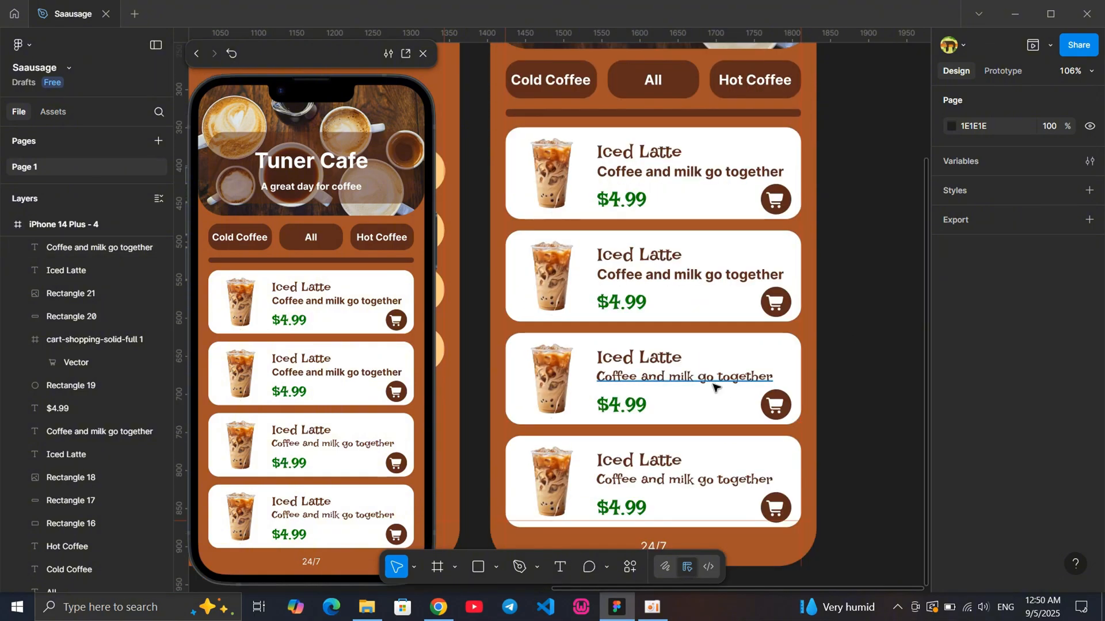
{"action": "left_click", "coordinate": [713, 387]}
{"action": "left_click", "coordinate": [988, 486]}
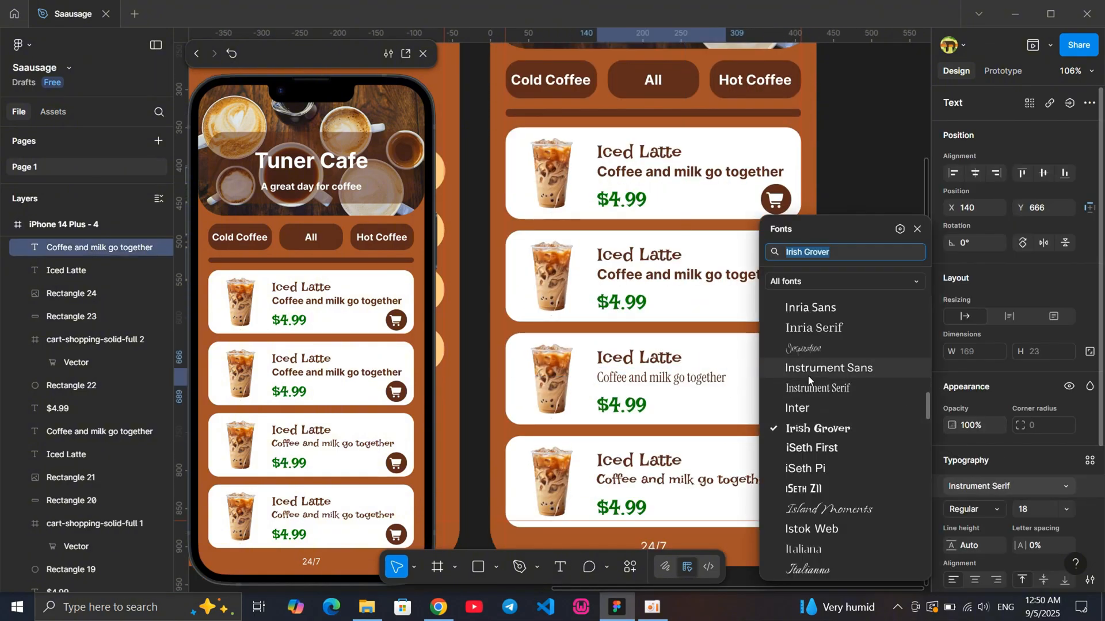
{"action": "left_click", "coordinate": [810, 409]}
{"action": "left_click", "coordinate": [983, 509]}
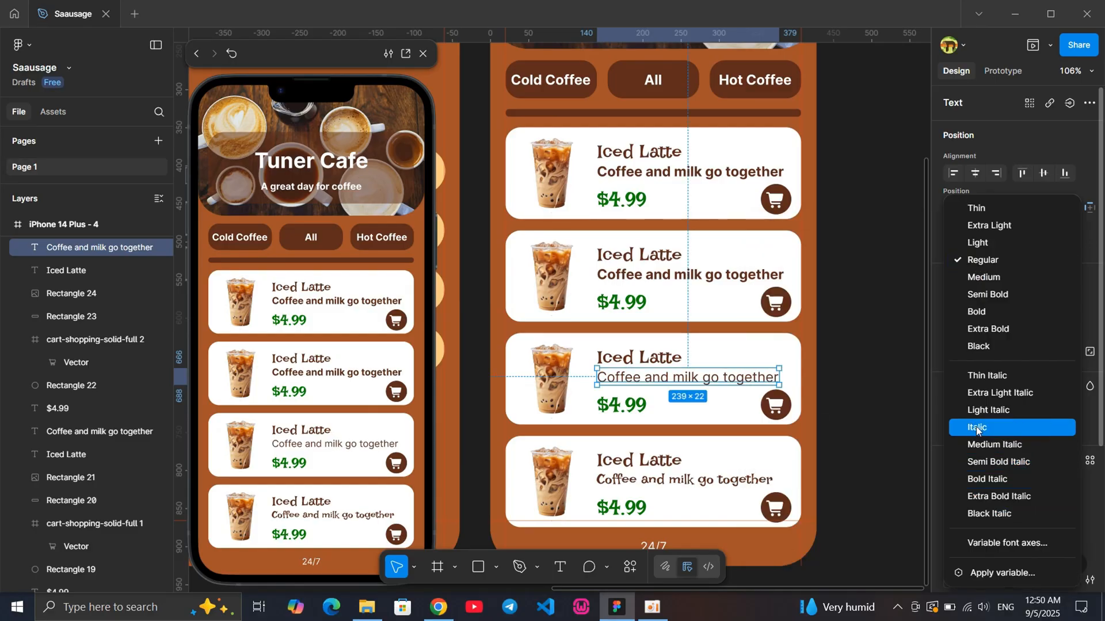
{"action": "left_click", "coordinate": [978, 311]}
{"action": "left_click", "coordinate": [866, 400]}
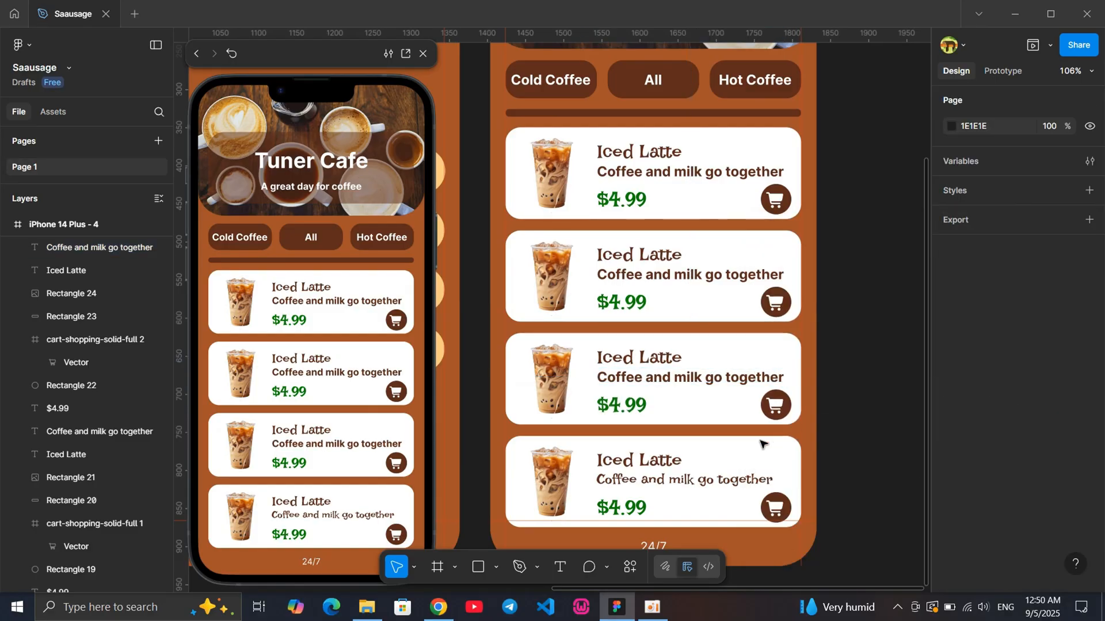
Change the font of the fourth card's "Coffee and milk go together" description to Inter with Bold weight
{"action": "left_click", "coordinate": [758, 480]}
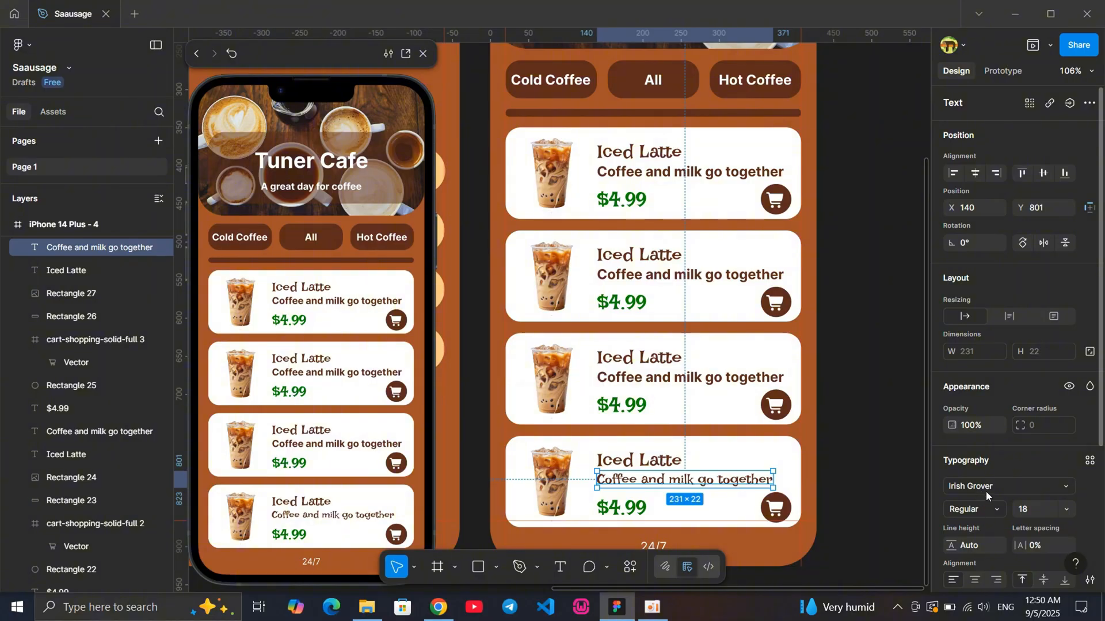
{"action": "left_click", "coordinate": [985, 489]}
{"action": "left_click", "coordinate": [823, 406]}
{"action": "left_click", "coordinate": [974, 506]}
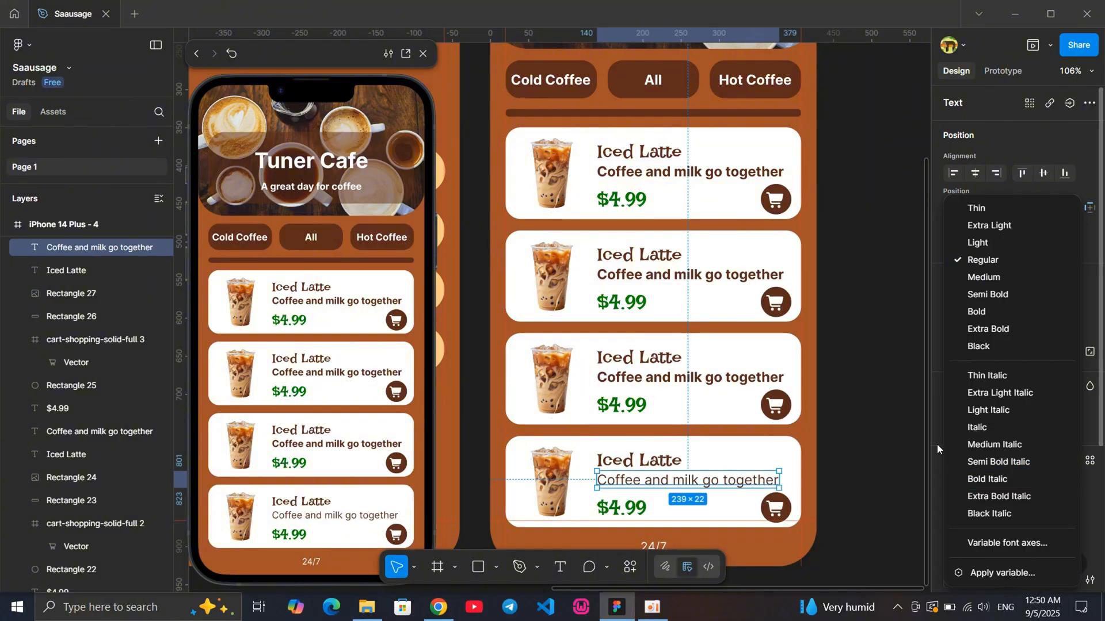
{"action": "left_click", "coordinate": [978, 312]}
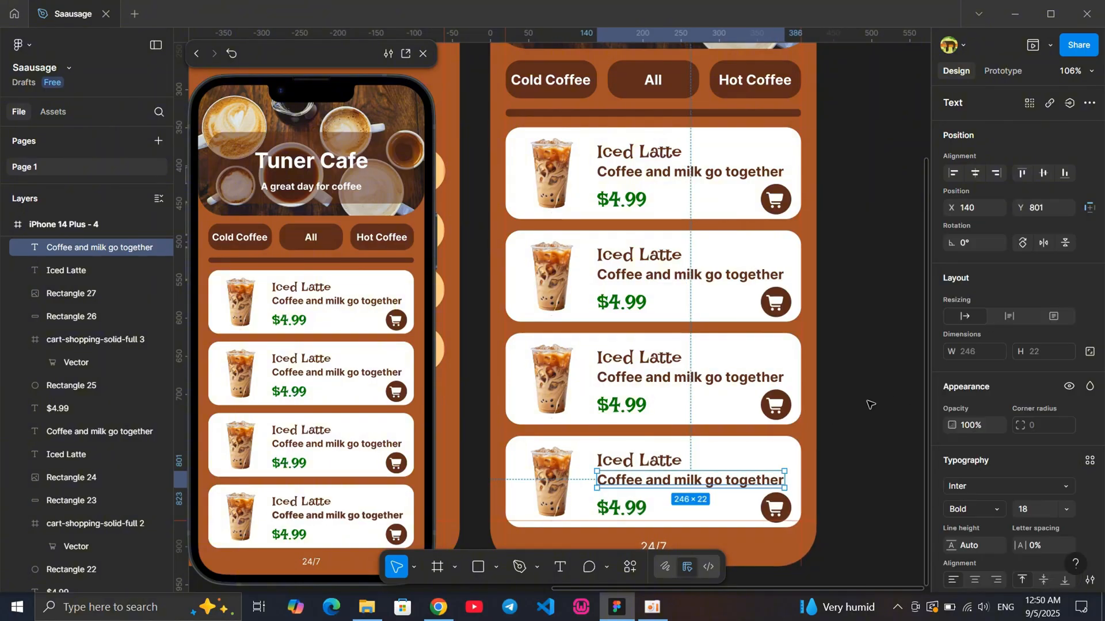
{"action": "left_click", "coordinate": [870, 404]}
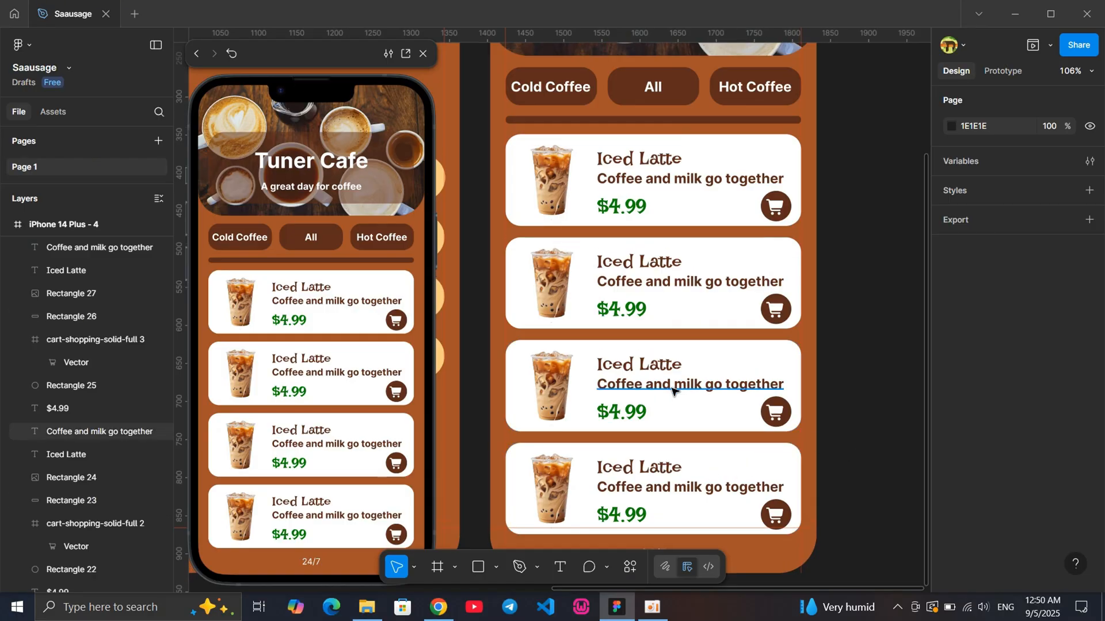
{"action": "scroll", "coordinate": [667, 361], "scroll_direction": "up", "scroll_amount": 1}
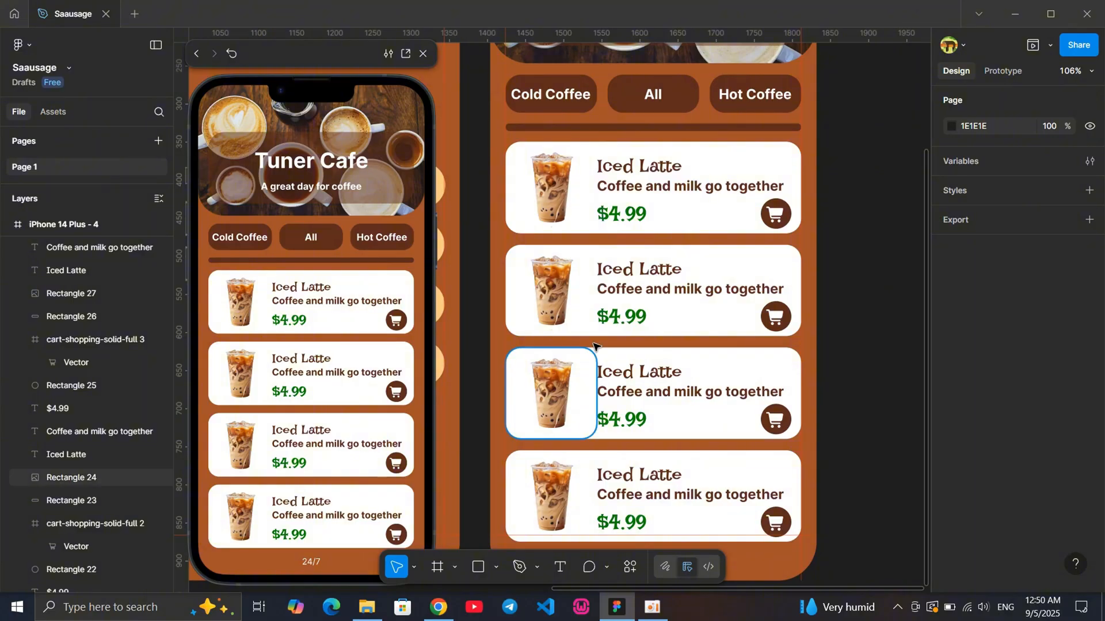
{"action": "scroll", "coordinate": [598, 368], "scroll_direction": "down", "scroll_amount": 1}
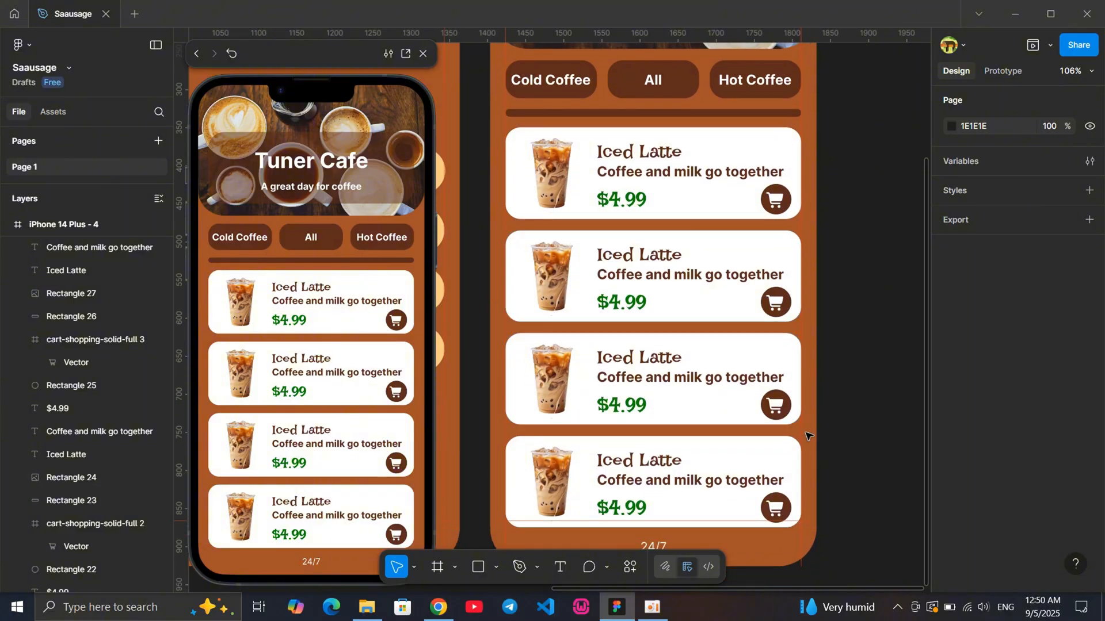
Rename the second card's "Iced Latte" title to "Iced Mocha"
{"action": "left_click", "coordinate": [666, 258]}
{"action": "left_click", "coordinate": [665, 255]}
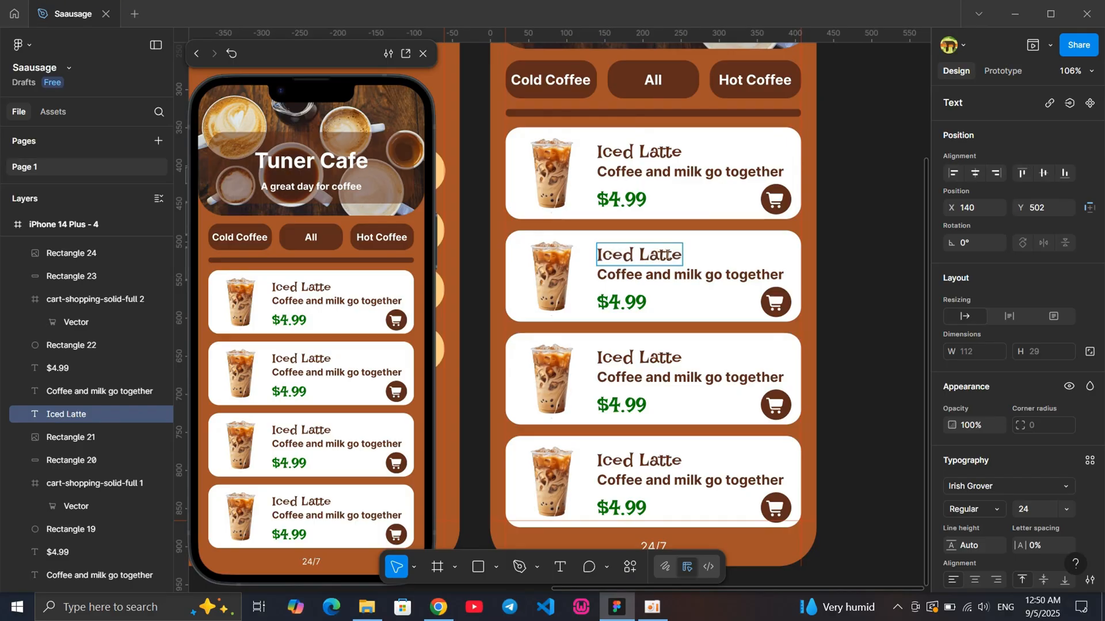
{"action": "key", "text": "BackSpace"}
{"action": "key", "text": "BackSpace"}
{"action": "key", "text": "BackSpace"}
{"action": "key", "text": "BackSpace"}
{"action": "key", "text": "BackSpace"}
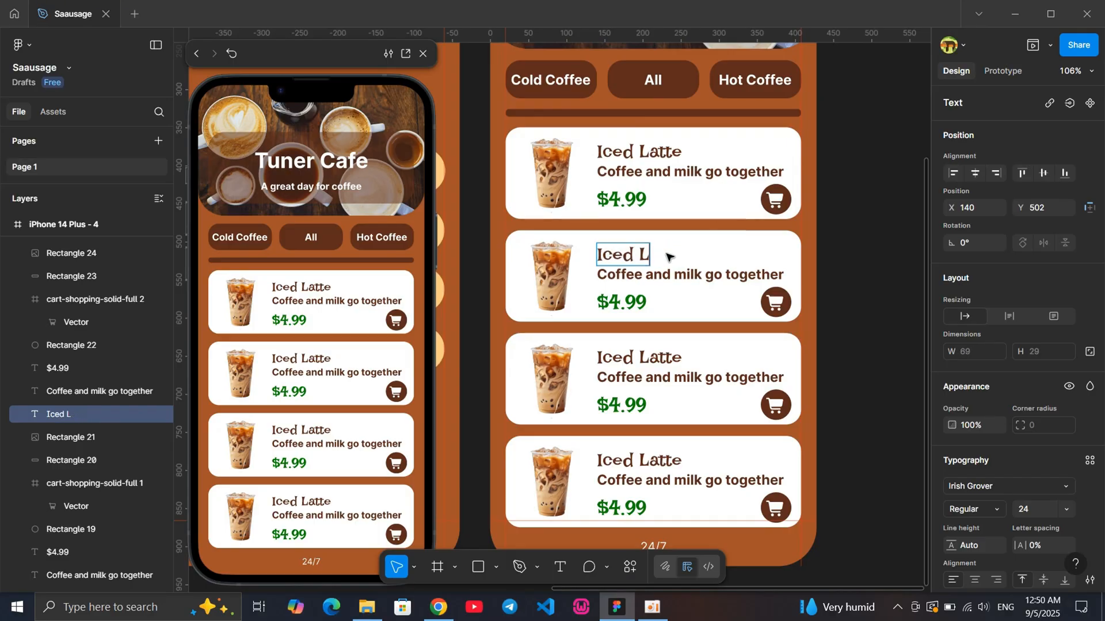
{"action": "type", "text": "Mocha"}
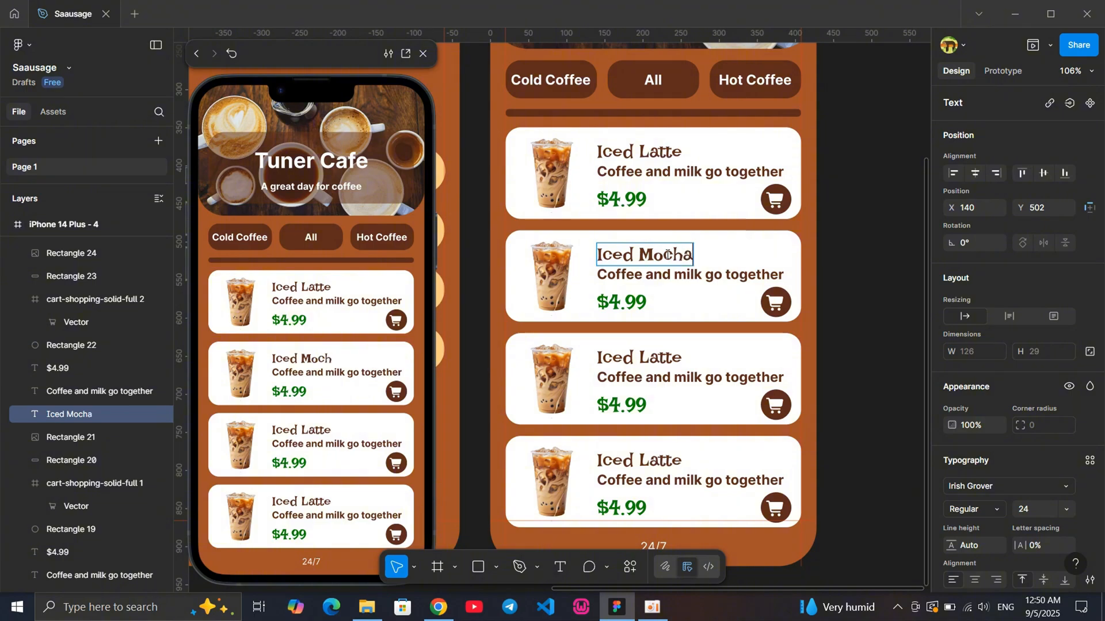
{"action": "key", "text": "Escape"}
{"action": "left_click", "coordinate": [857, 285]}
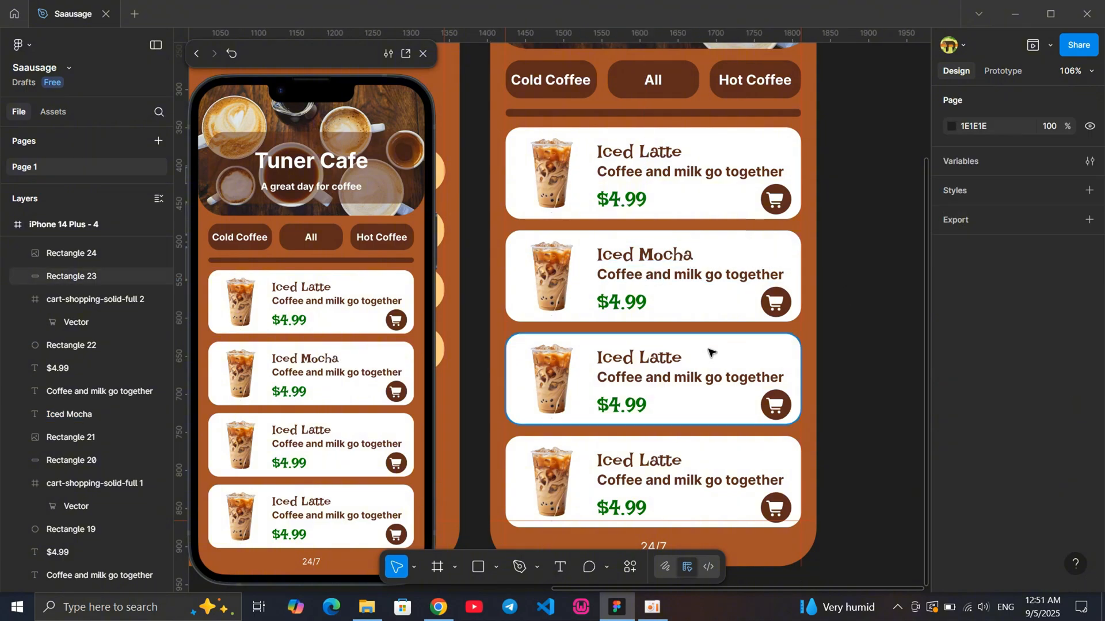
Rename the third card's "Iced Latte" title to "Iced Americano"
{"action": "left_click", "coordinate": [661, 359]}
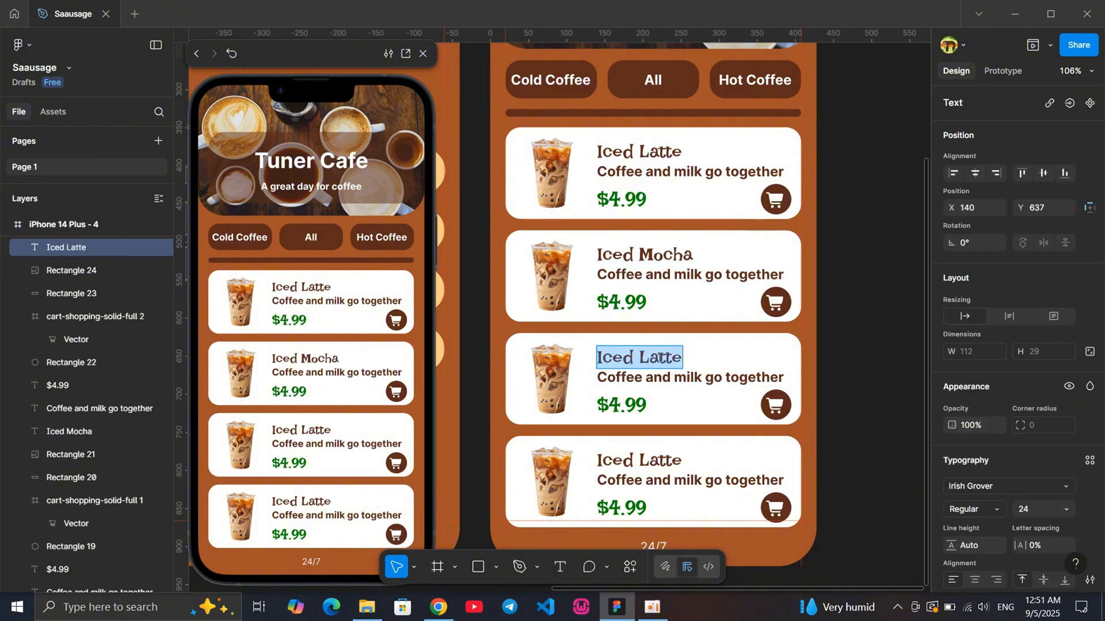
{"action": "double_click", "coordinate": [660, 358]}
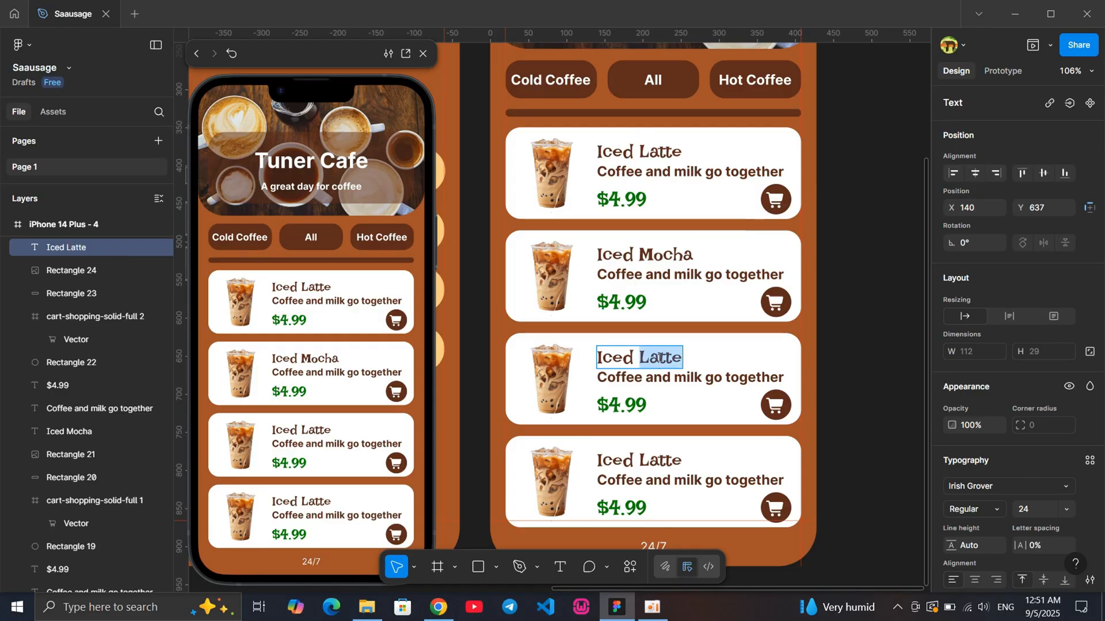
{"action": "type", "text": "Amer"}
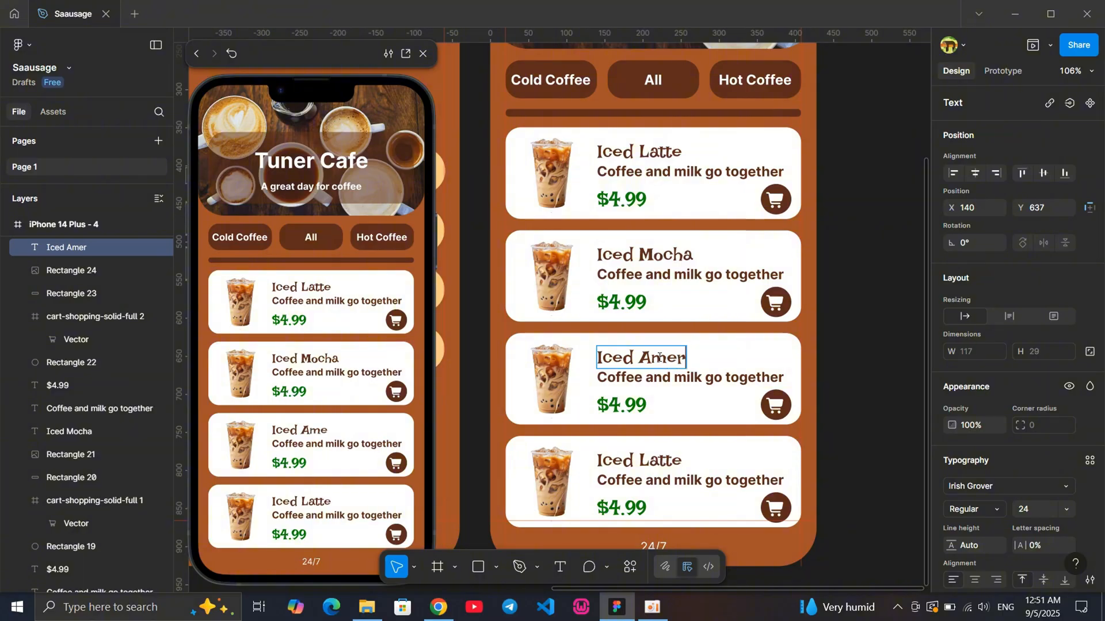
{"action": "type", "text": "icac"}
{"action": "key", "text": "BackSpace"}
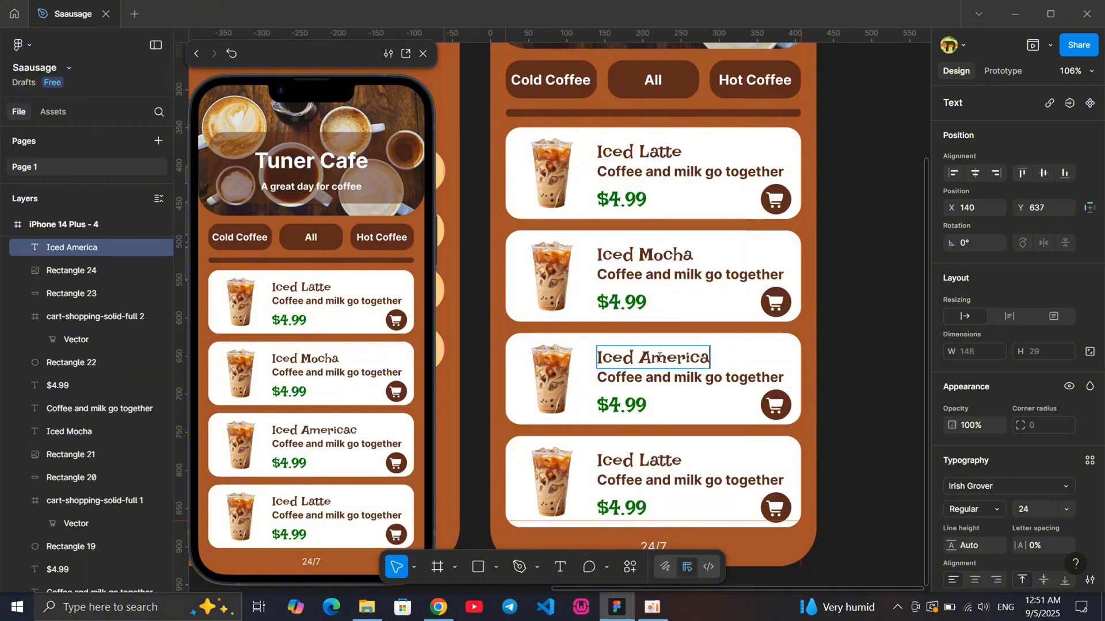
{"action": "type", "text": "no"}
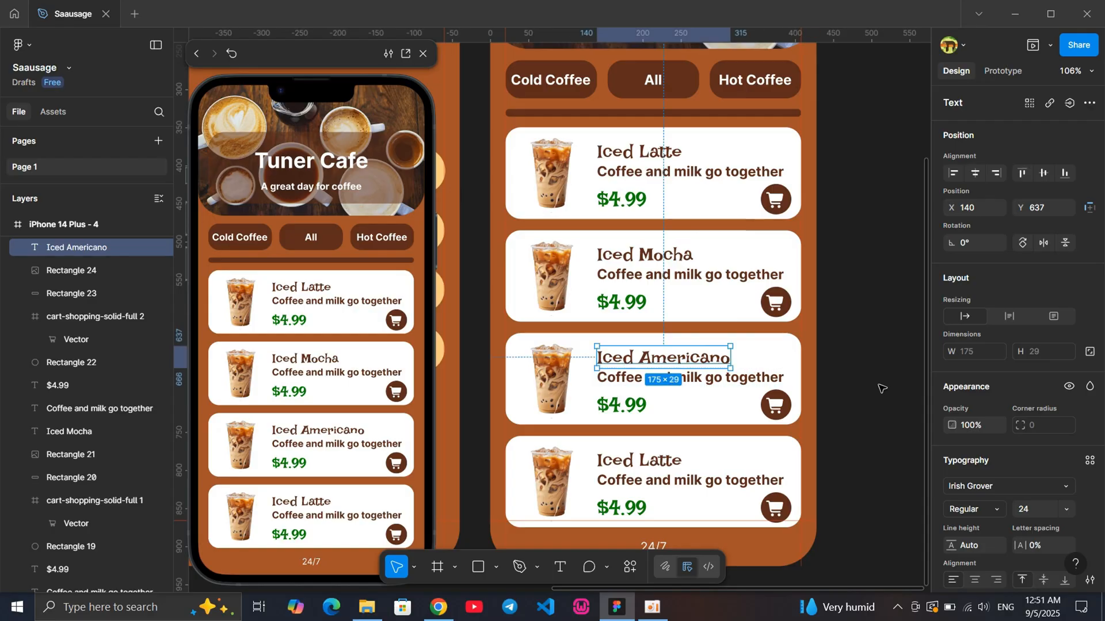
{"action": "left_click", "coordinate": [814, 401]}
Rename the fourth card's "Iced Latte" title to "Iced Cappuccino"
{"action": "double_click", "coordinate": [673, 467]}
{"action": "left_click", "coordinate": [666, 462]}
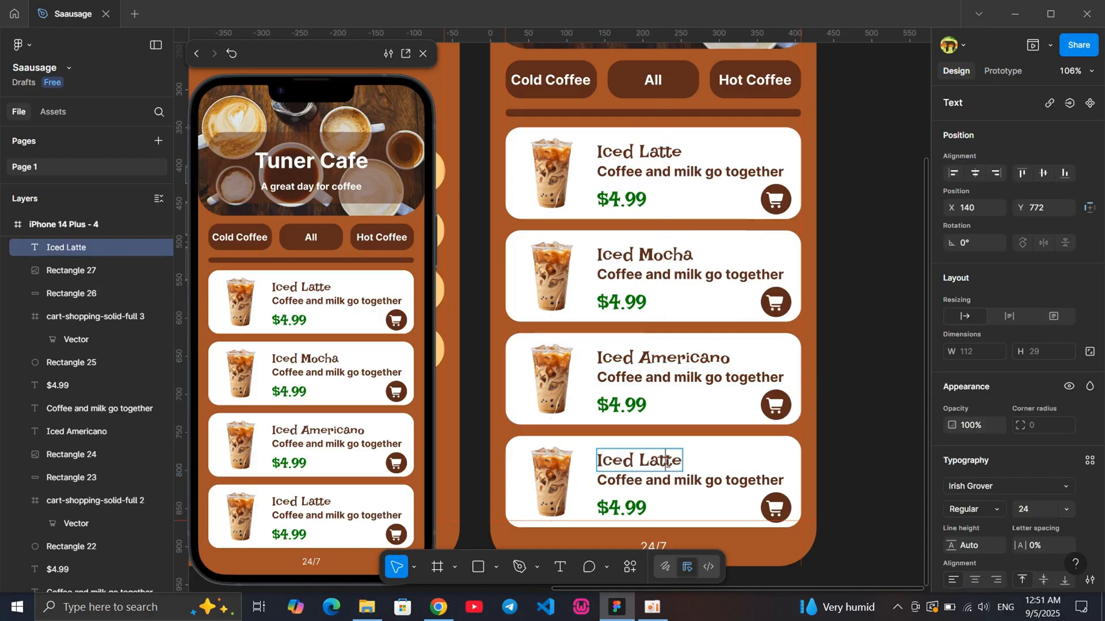
{"action": "double_click", "coordinate": [666, 462]}
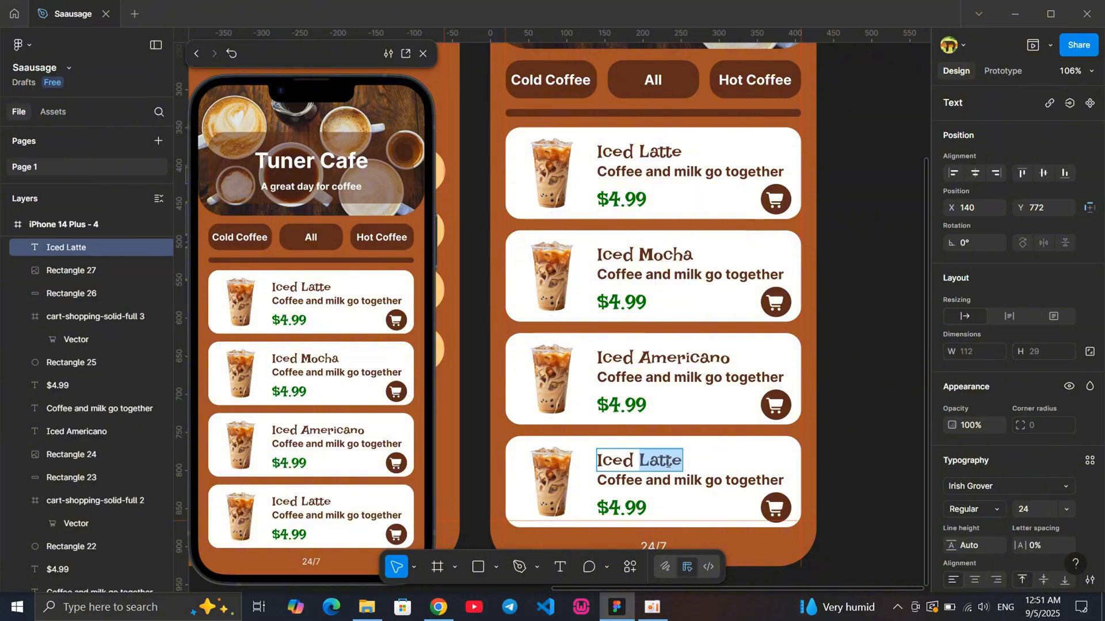
{"action": "key", "text": "BackSpace"}
{"action": "type", "text": "Cappucci"}
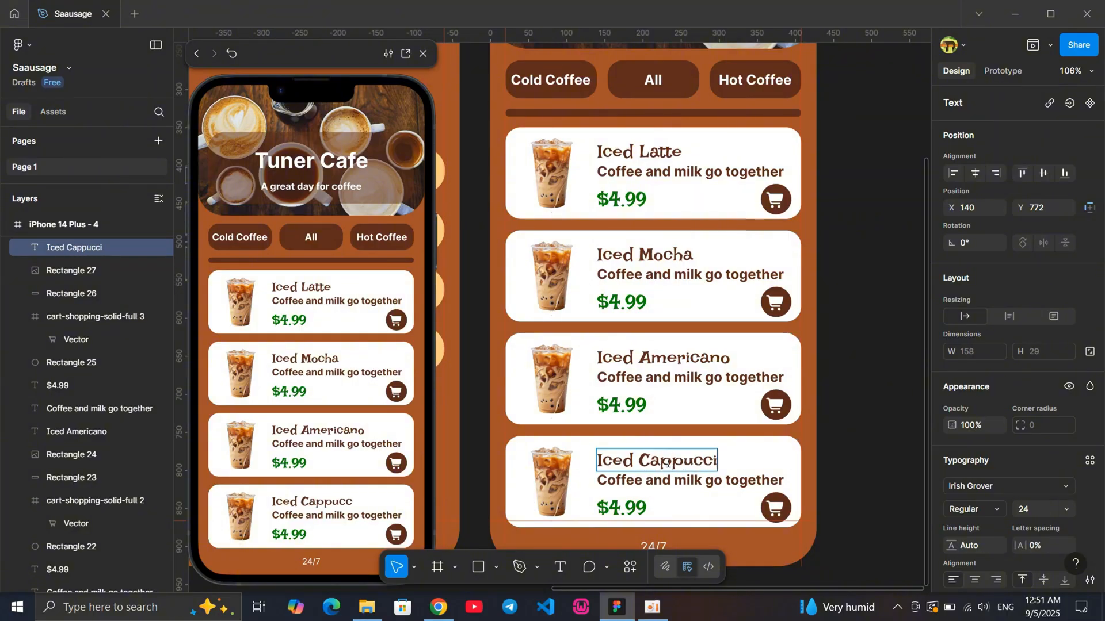
{"action": "type", "text": "no"}
{"action": "left_click", "coordinate": [854, 435]}
Copy the fill colour FFCB82 from the Password field on the Join Us screen
{"action": "scroll", "coordinate": [754, 378], "scroll_direction": "down", "scroll_amount": 3}
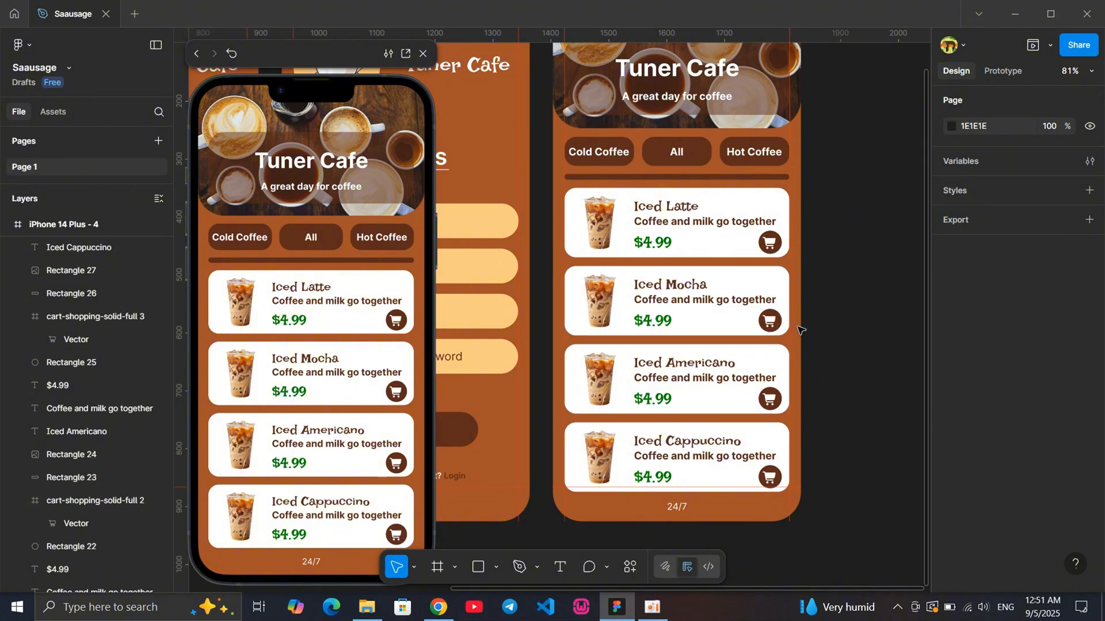
{"action": "scroll", "coordinate": [776, 310], "scroll_direction": "up", "scroll_amount": 5}
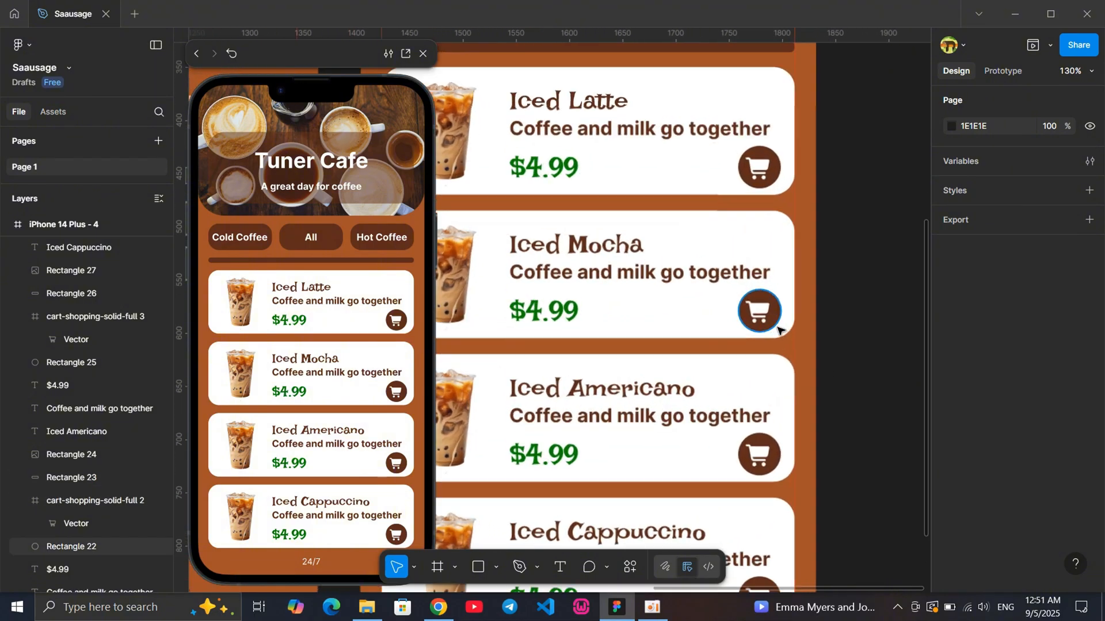
{"action": "scroll", "coordinate": [770, 264], "scroll_direction": "up", "scroll_amount": 2}
{"action": "left_click", "coordinate": [745, 172]}
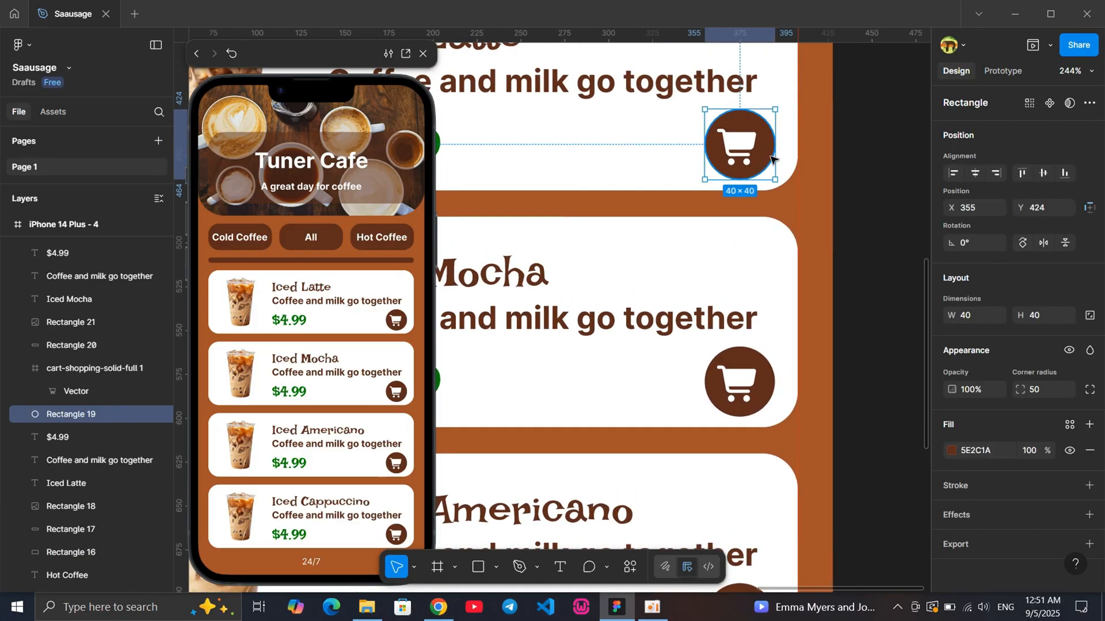
{"action": "scroll", "coordinate": [646, 288], "scroll_direction": "down", "scroll_amount": 8}
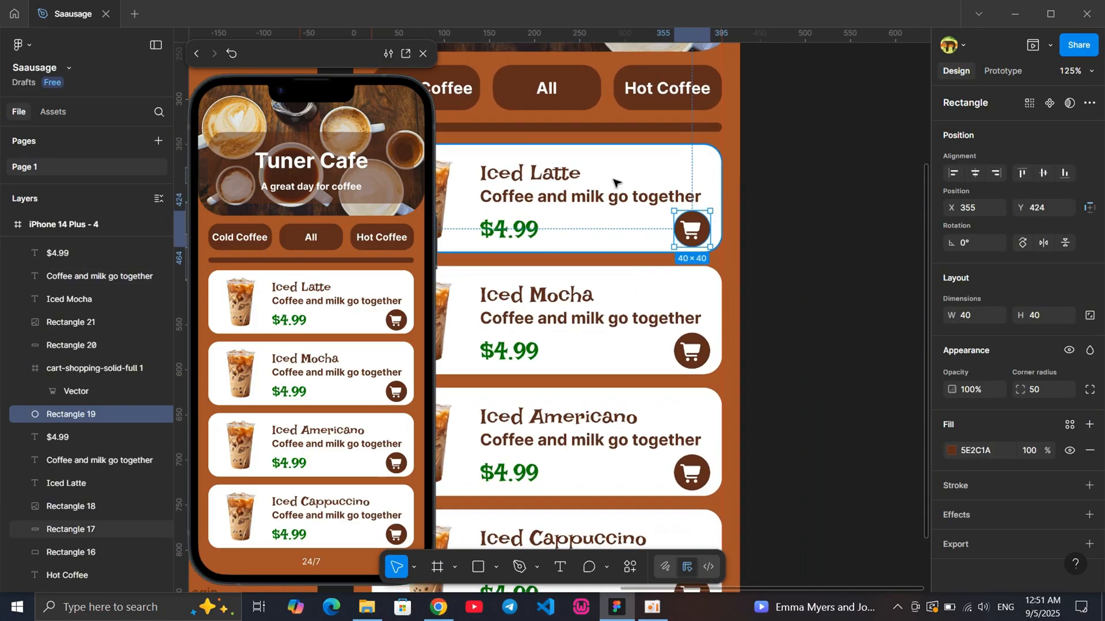
{"action": "scroll", "coordinate": [610, 183], "scroll_direction": "up", "scroll_amount": 2}
{"action": "left_click", "coordinate": [491, 286]}
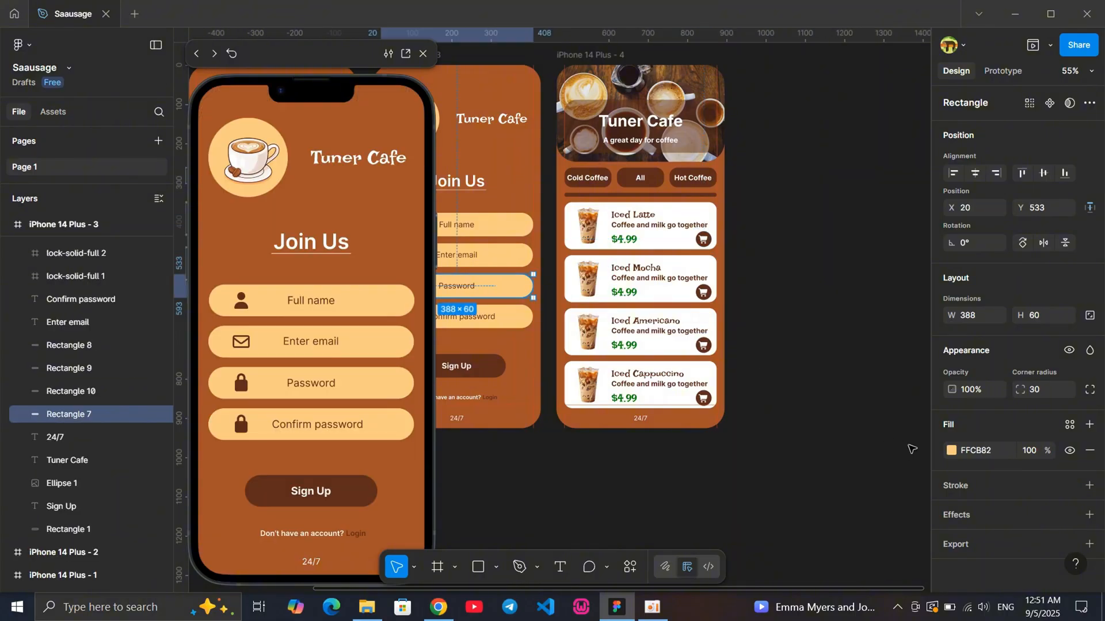
{"action": "left_click", "coordinate": [840, 379]}
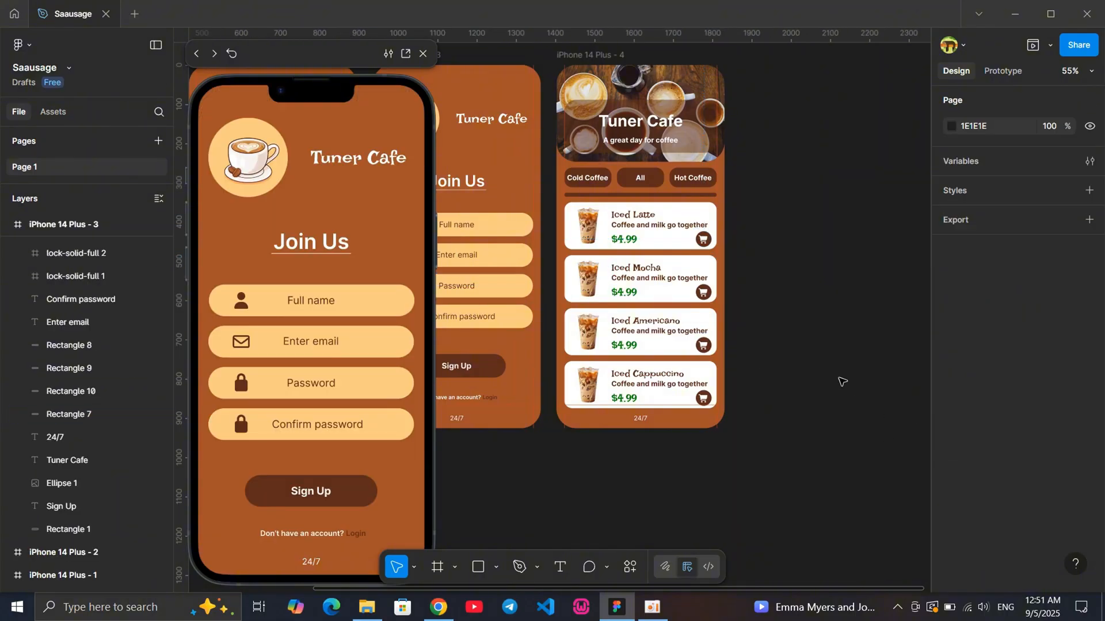
Set the fill of the circle behind the Iced Latte card's cart icon to FFCB82
{"action": "scroll", "coordinate": [755, 301], "scroll_direction": "up", "scroll_amount": 6}
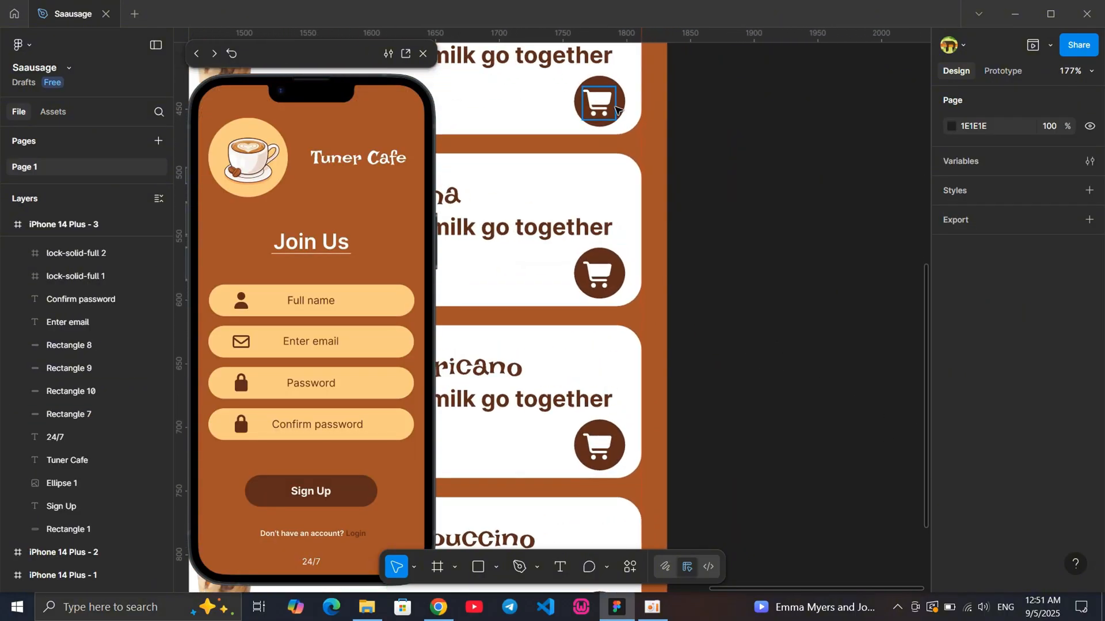
{"action": "left_click", "coordinate": [599, 101]}
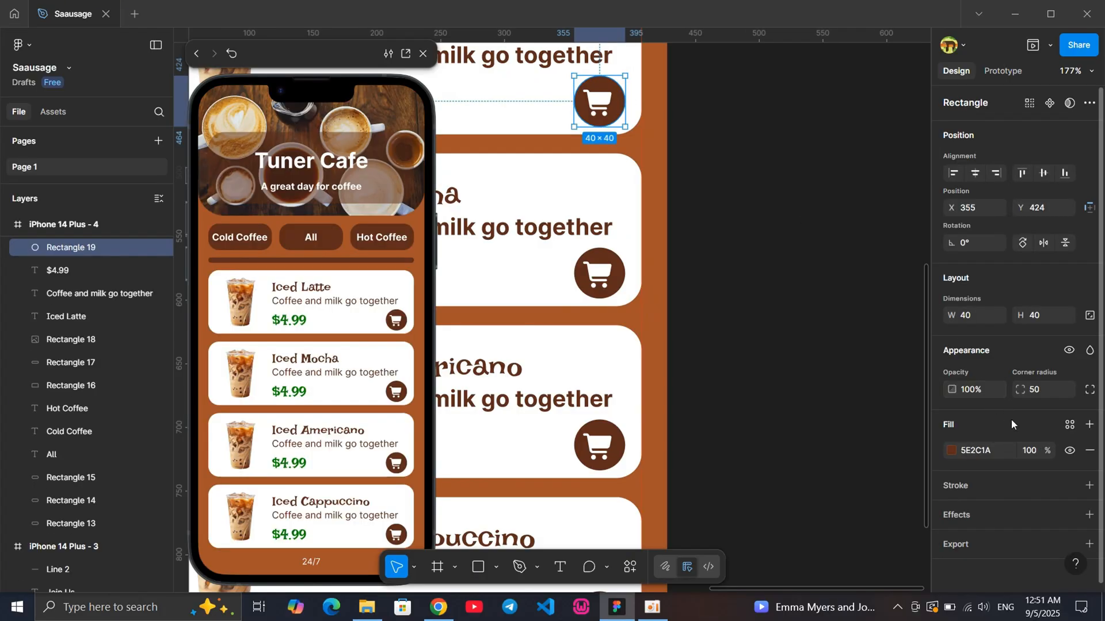
{"action": "left_click", "coordinate": [985, 449]}
{"action": "type", "text": "FFCC80"}
{"action": "key", "text": "Return"}
{"action": "left_click", "coordinate": [726, 356]}
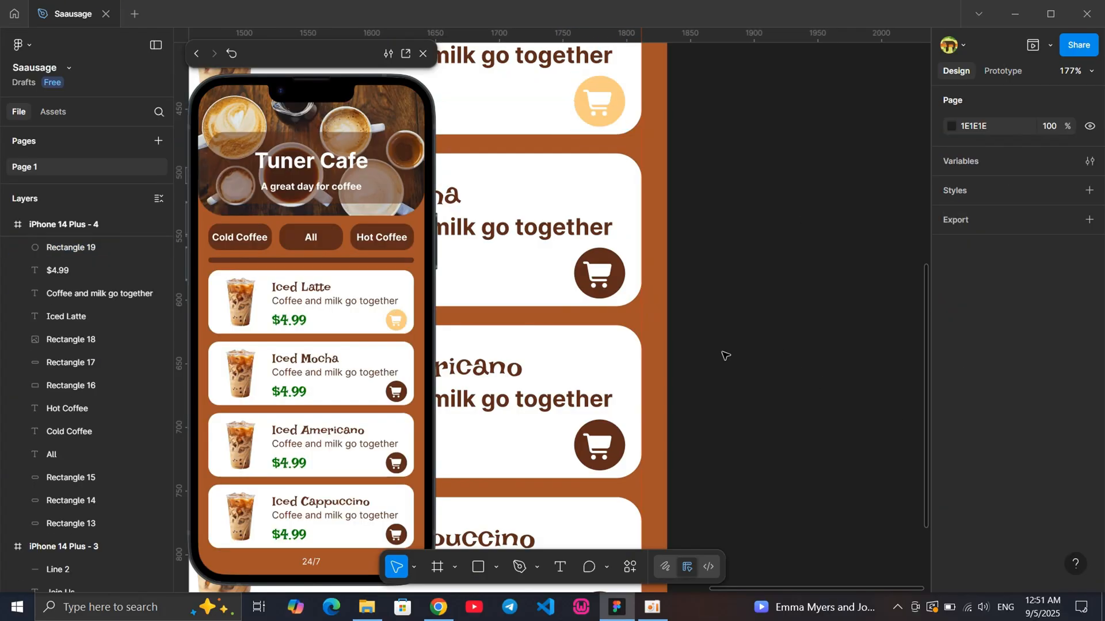
Set the fill of the circle behind the Iced Mocha card's cart icon to FFCB82
{"action": "left_click", "coordinate": [599, 273]}
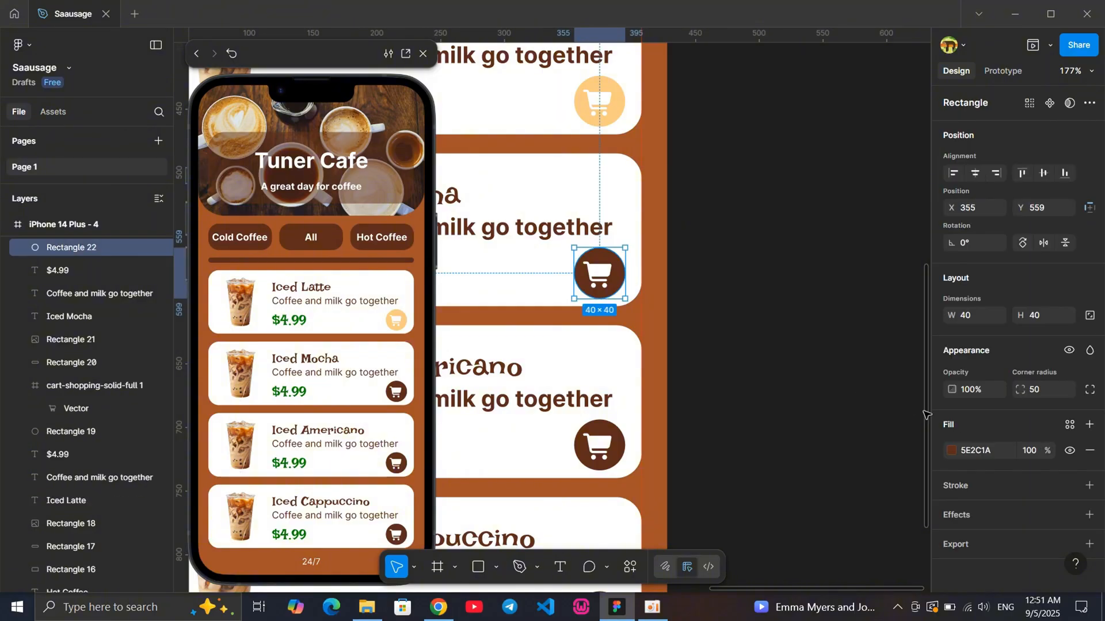
{"action": "left_click", "coordinate": [990, 450]}
{"action": "type", "text": "FFCC80"}
{"action": "key", "text": "Return"}
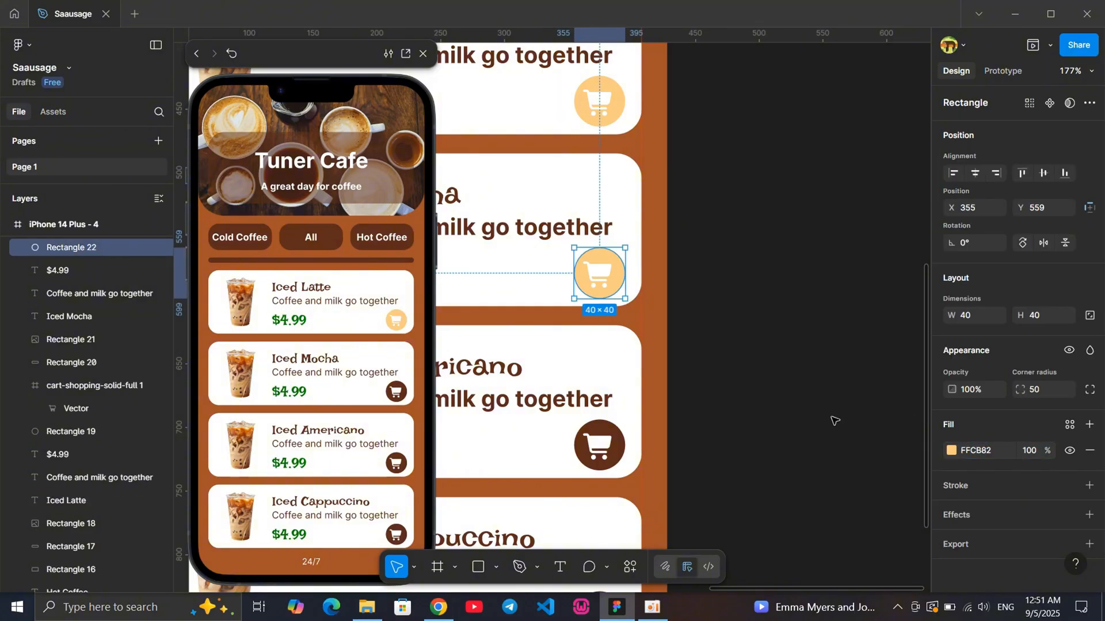
Set the fill of the circle behind the Iced Americano card's cart icon to FFCB82
{"action": "left_click", "coordinate": [620, 444]}
{"action": "left_click", "coordinate": [989, 452]}
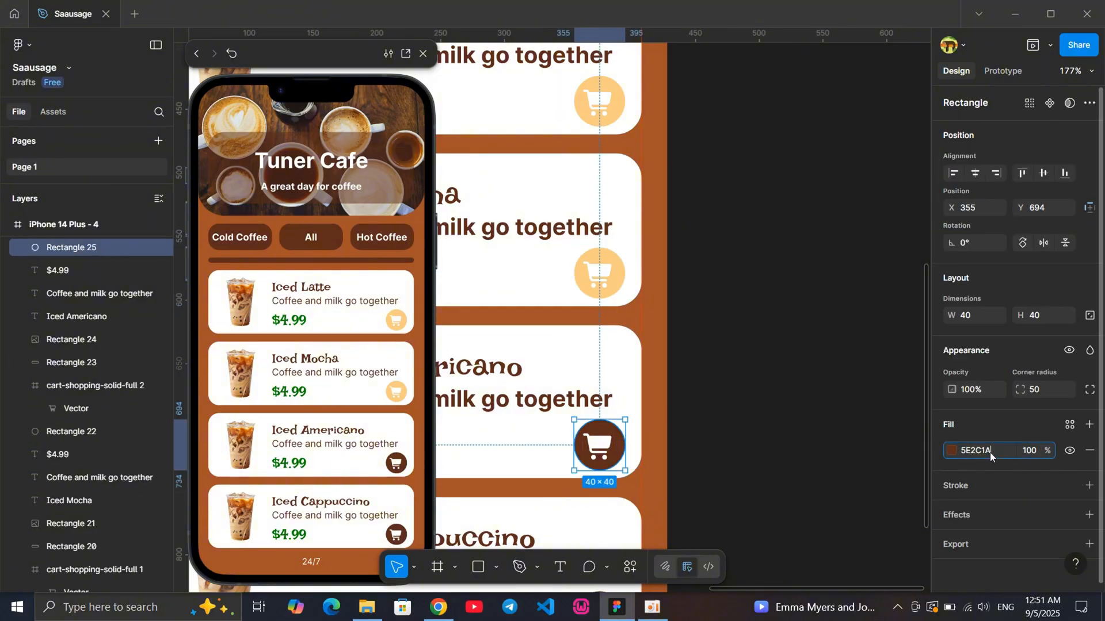
{"action": "type", "text": "FFCB82"}
{"action": "key", "text": "Return"}
{"action": "left_click", "coordinate": [759, 403]}
Set the fill of the circle behind the Iced Cappuccino card's cart icon to FFCB82
{"action": "scroll", "coordinate": [719, 423], "scroll_direction": "down", "scroll_amount": 2}
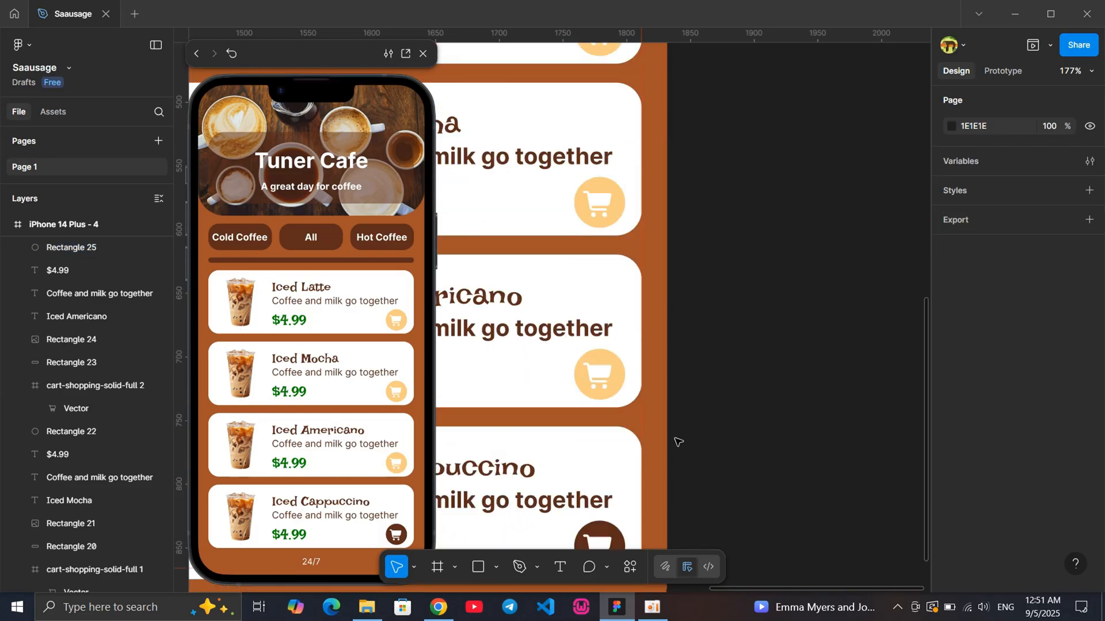
{"action": "left_click", "coordinate": [613, 534]}
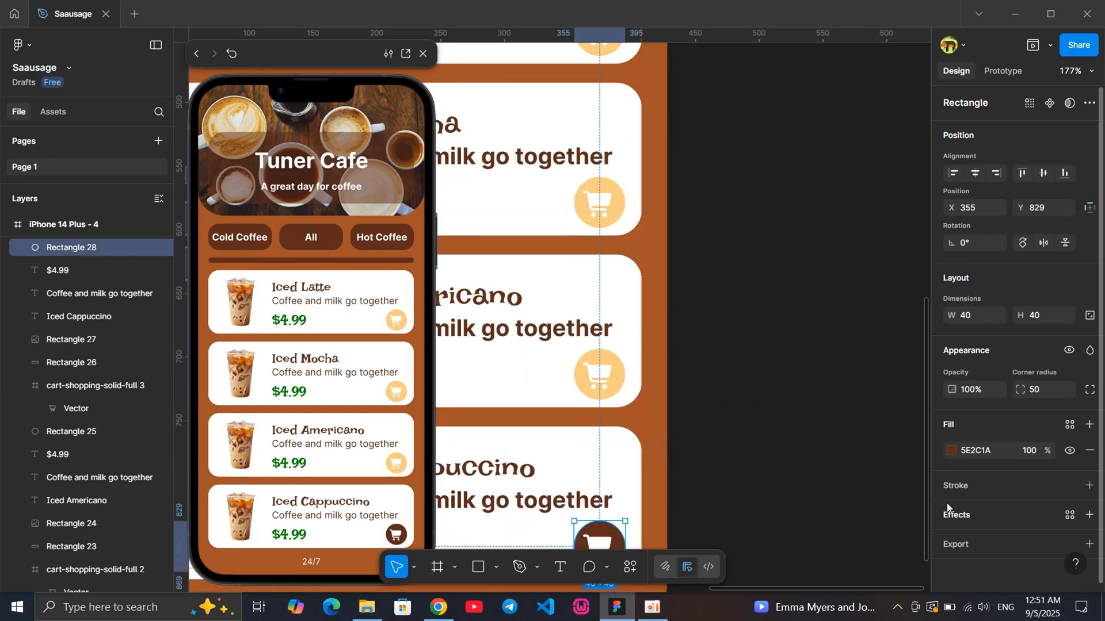
{"action": "type", "text": "FFCB82"}
{"action": "key", "text": "Return"}
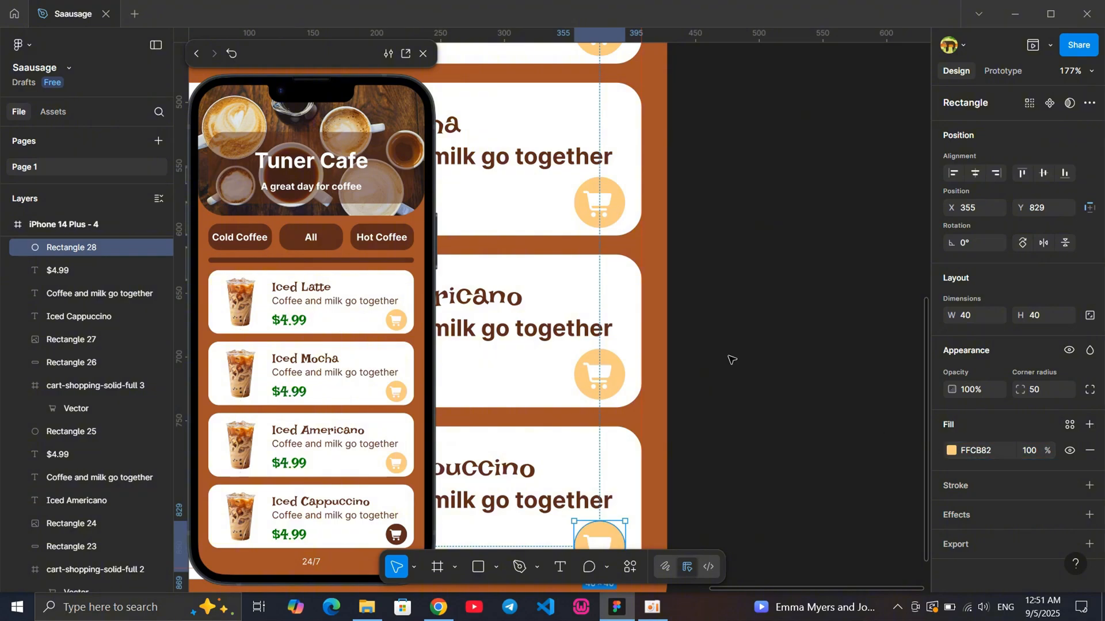
{"action": "left_click", "coordinate": [730, 360]}
Duplicate the Iced Americano card's $4.99 price and place the copy to the right of the original, at X 223
{"action": "scroll", "coordinate": [730, 360], "scroll_direction": "down", "scroll_amount": 3}
{"action": "scroll", "coordinate": [752, 371], "scroll_direction": "left", "scroll_amount": 2}
{"action": "scroll", "coordinate": [752, 371], "scroll_direction": "up", "scroll_amount": 1}
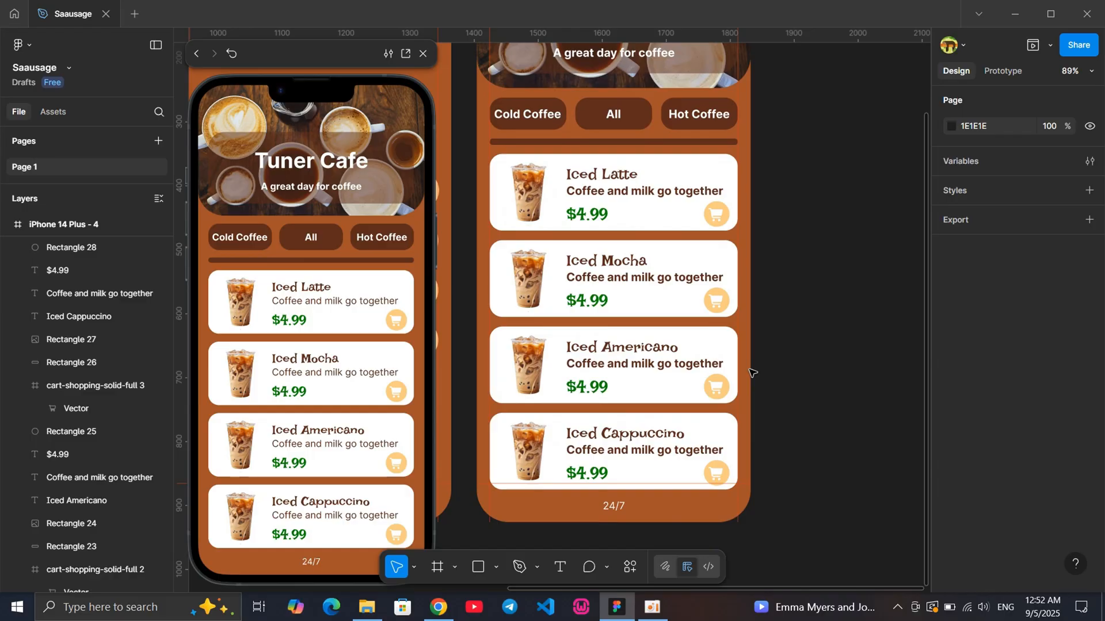
{"action": "scroll", "coordinate": [752, 371], "scroll_direction": "up", "scroll_amount": 1}
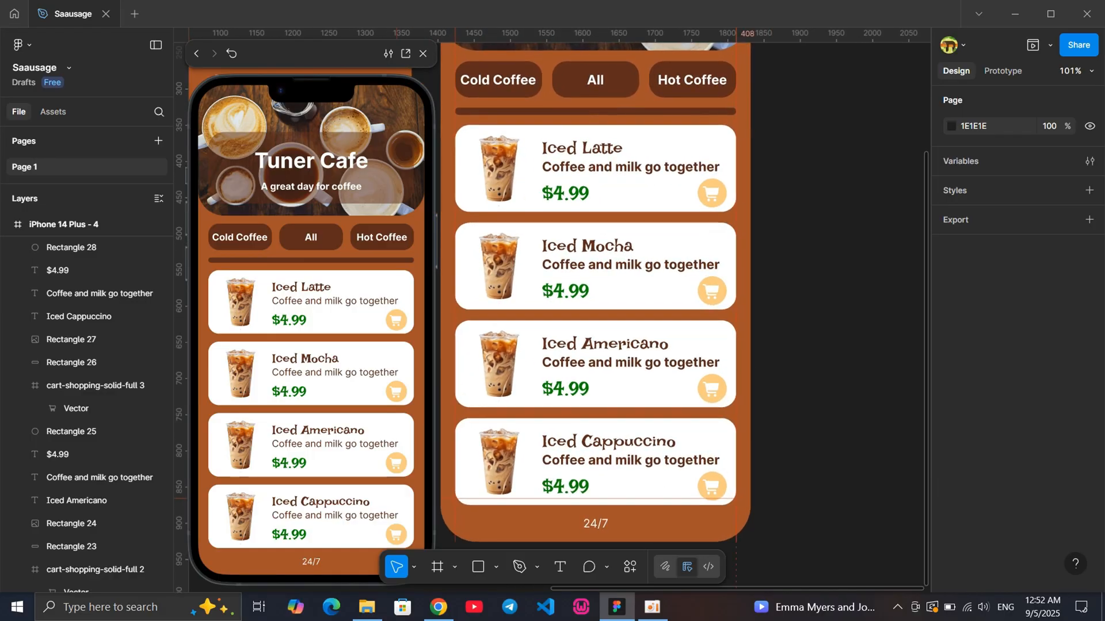
{"action": "left_click", "coordinate": [570, 396]}
{"action": "key", "text": "ctrl+d"}
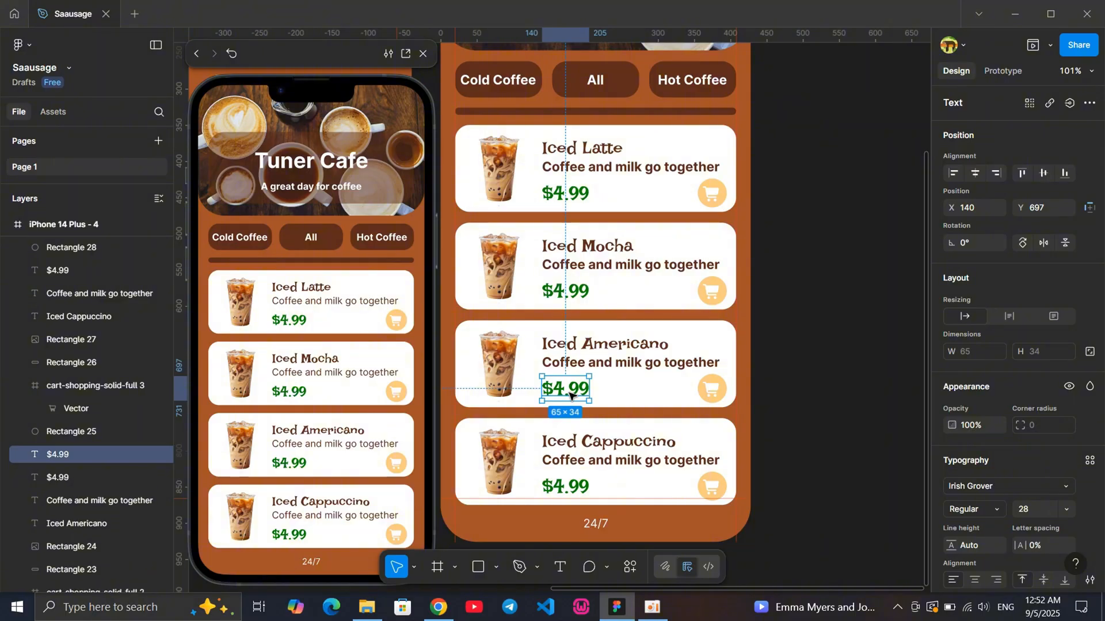
{"action": "left_click_drag", "start_coordinate": [570, 395], "coordinate": [630, 393]}
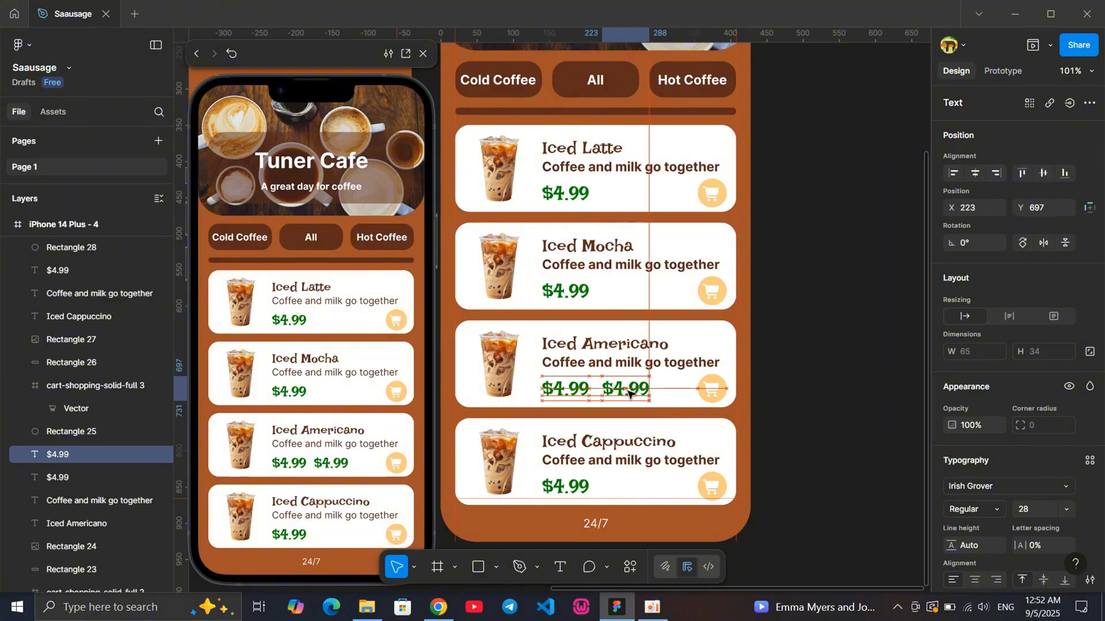
{"action": "left_click", "coordinate": [841, 360]}
Set the fill of the copied $4.99 price on the Iced Americano card to red
{"action": "scroll", "coordinate": [665, 406], "scroll_direction": "up", "scroll_amount": 5}
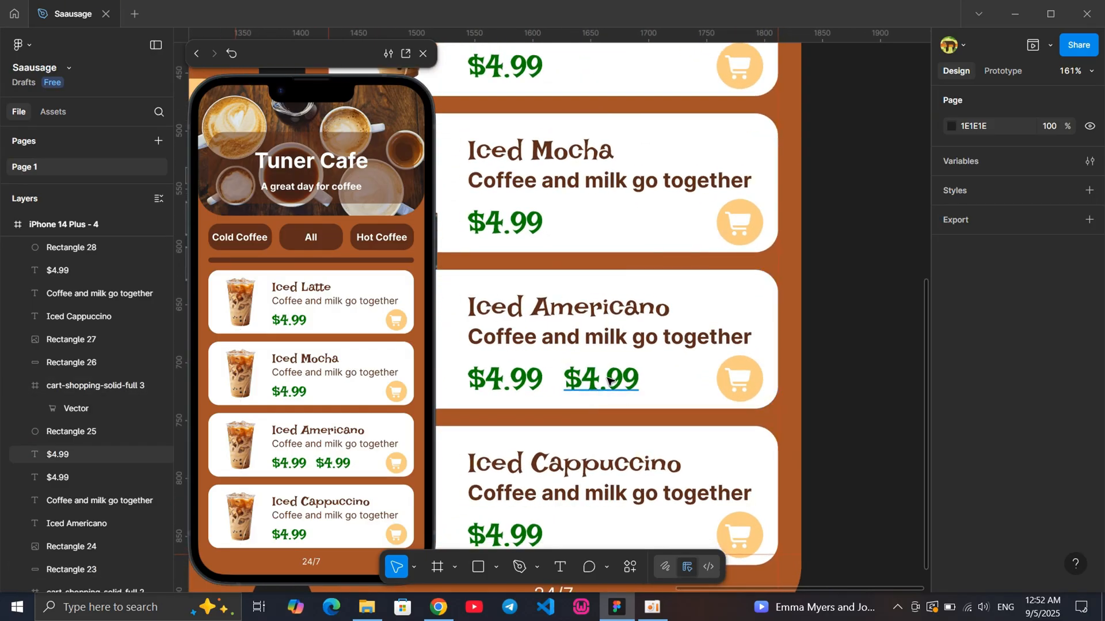
{"action": "left_click", "coordinate": [608, 380]}
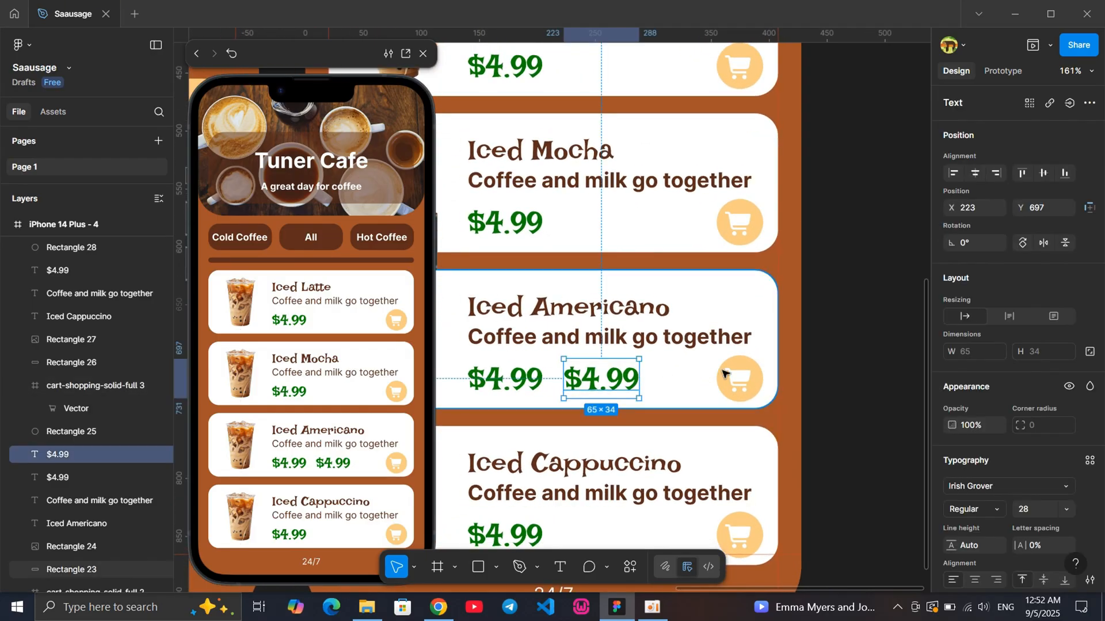
{"action": "left_click", "coordinate": [844, 369]}
{"action": "left_click", "coordinate": [601, 379]}
{"action": "scroll", "coordinate": [994, 456], "scroll_direction": "down", "scroll_amount": 3}
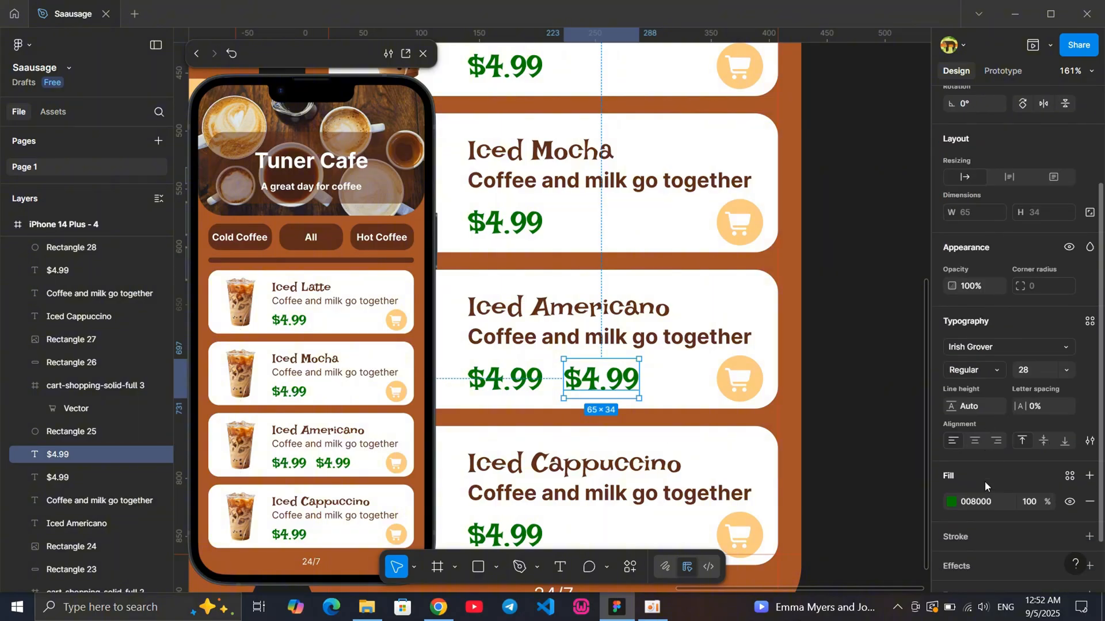
{"action": "left_click", "coordinate": [982, 499]}
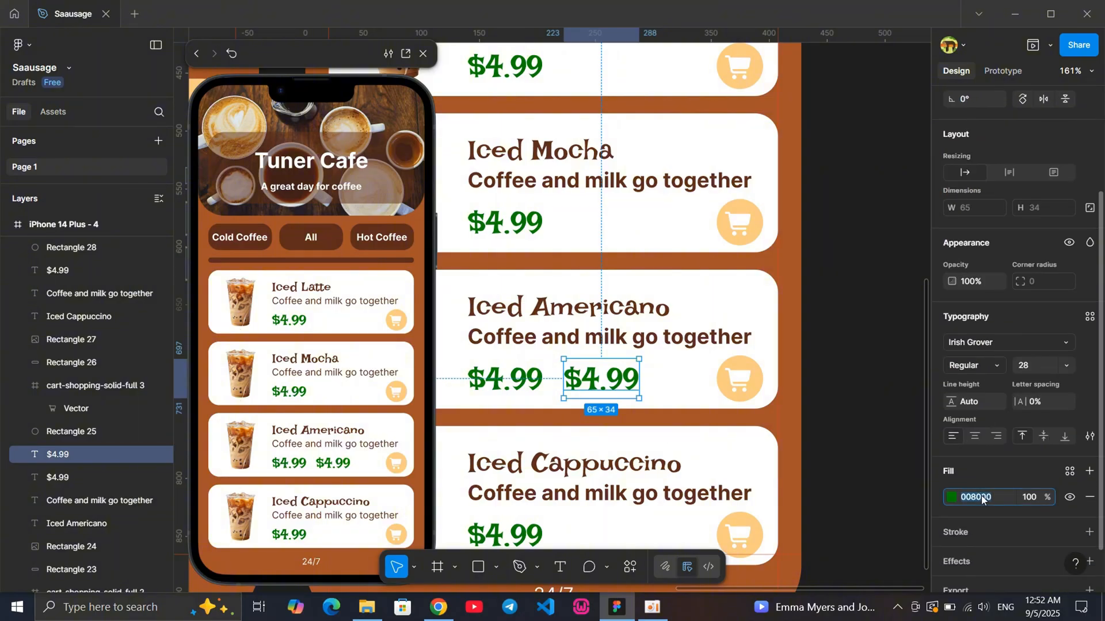
{"action": "type", "text": "red"}
{"action": "key", "text": "Return"}
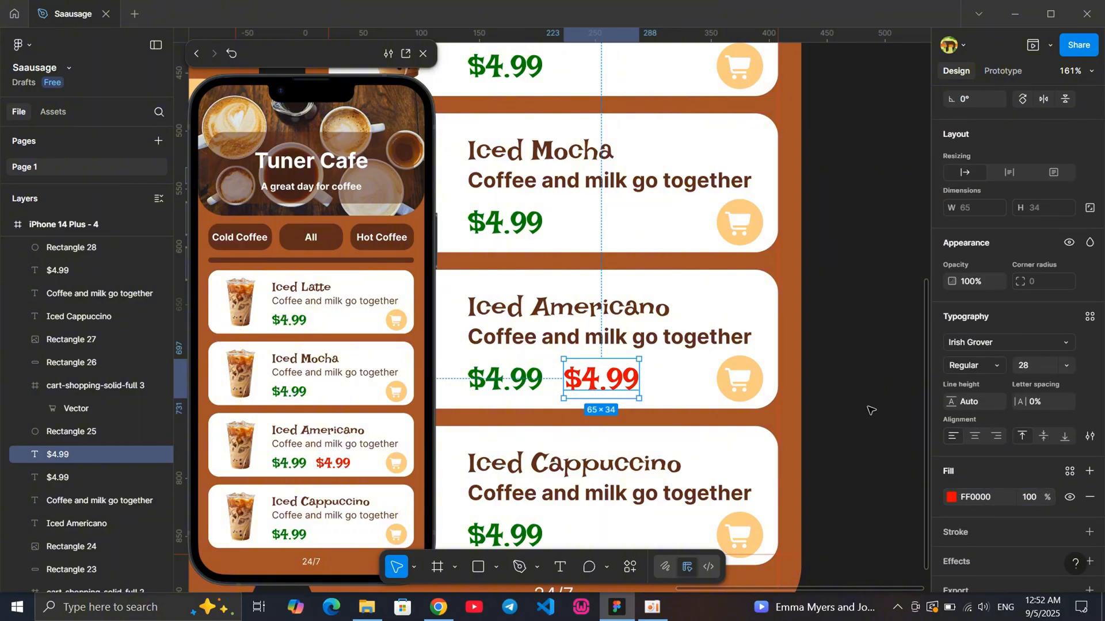
{"action": "left_click", "coordinate": [848, 437]}
{"action": "scroll", "coordinate": [695, 511], "scroll_direction": "down", "scroll_amount": 2}
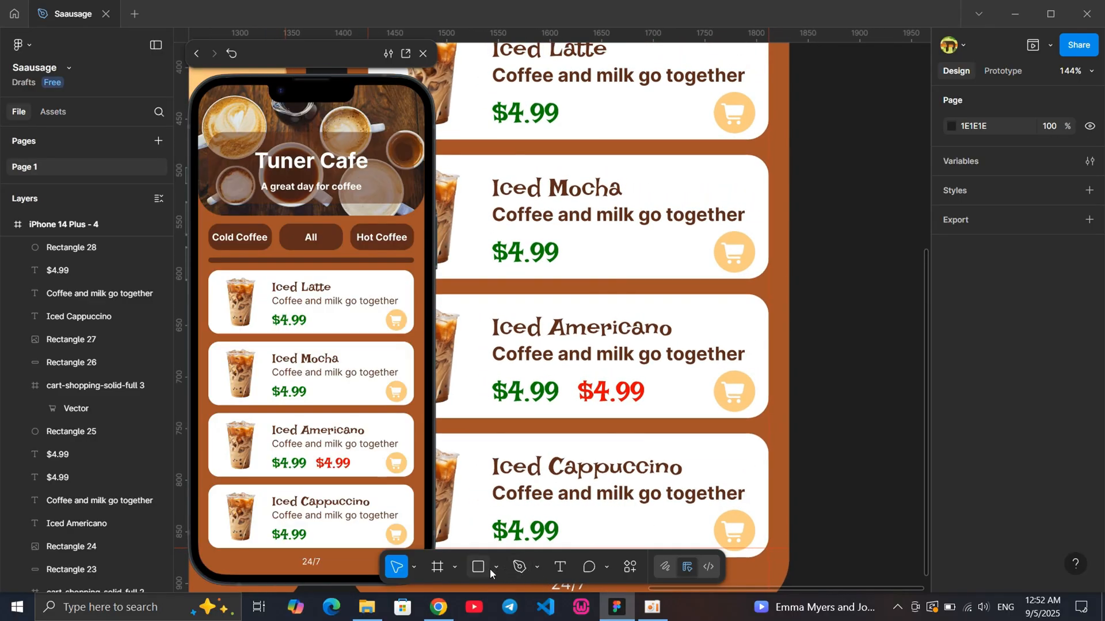
{"action": "scroll", "coordinate": [666, 439], "scroll_direction": "down", "scroll_amount": 5}
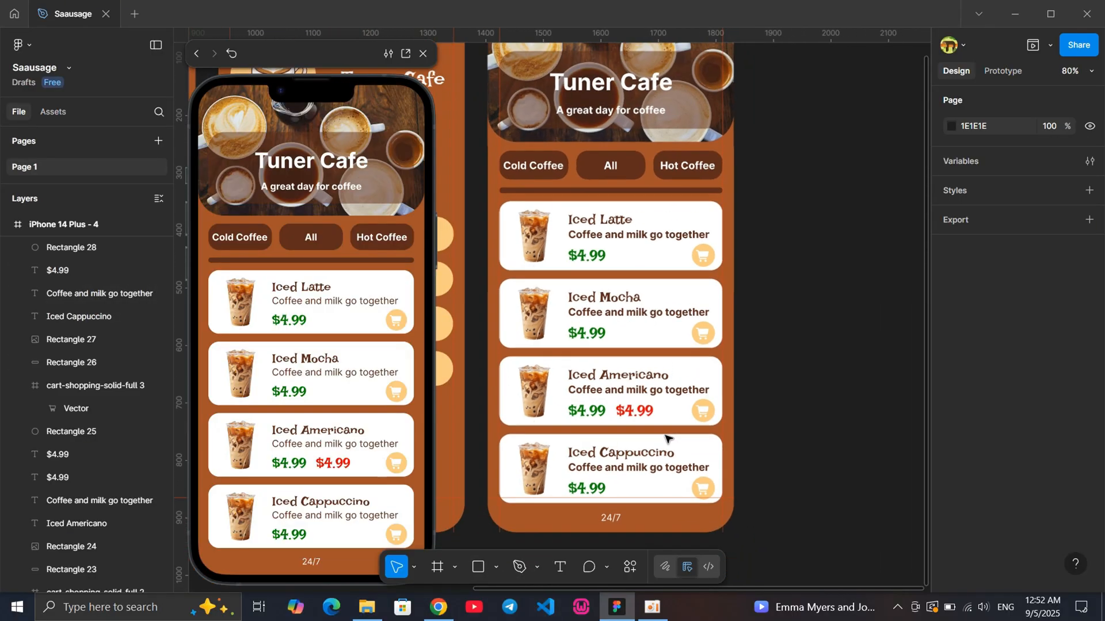
{"action": "key", "text": "ctrl+z"}
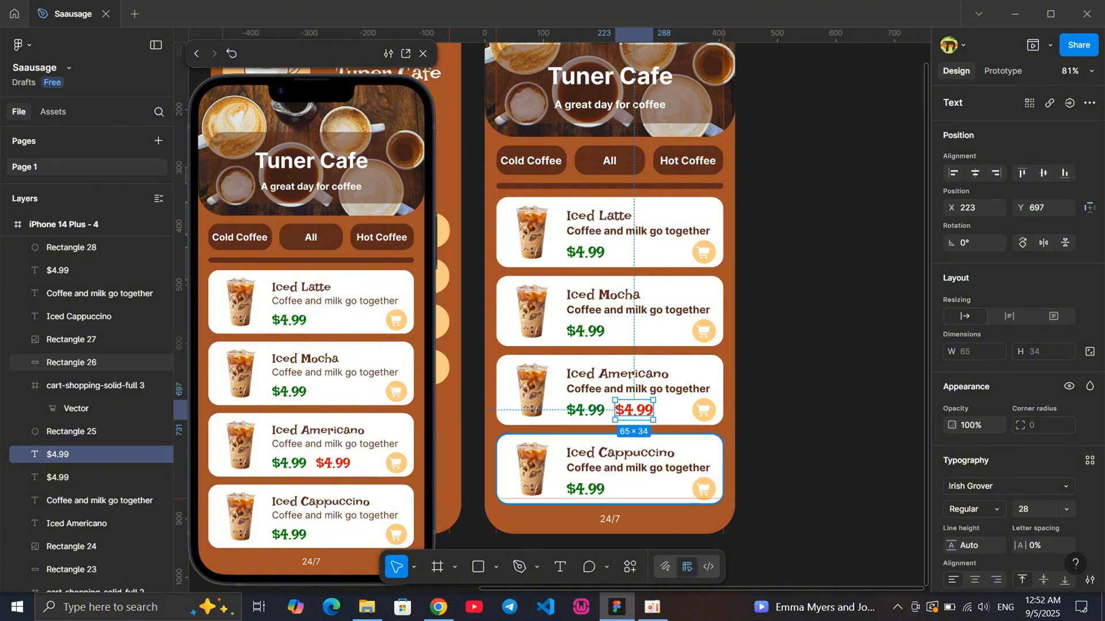
{"action": "left_click", "coordinate": [775, 455]}
Draw a thin rectangle about 41 × 4 on the empty canvas beside the menu frame and set its corner radius to 10
{"action": "scroll", "coordinate": [685, 472], "scroll_direction": "up", "scroll_amount": 4}
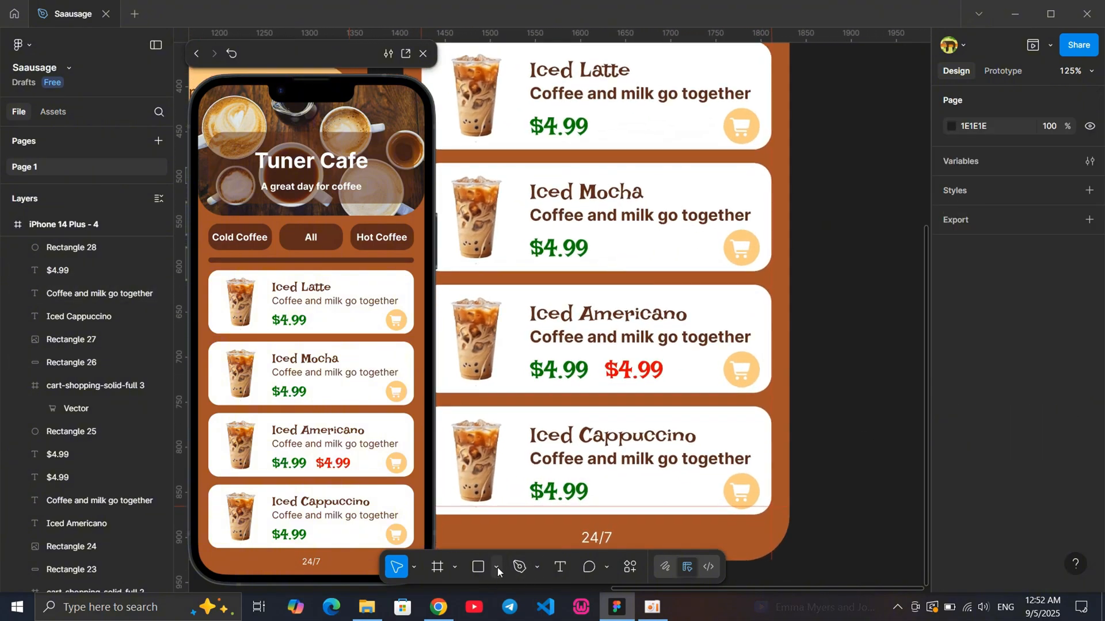
{"action": "left_click", "coordinate": [496, 567]}
{"action": "left_click", "coordinate": [544, 435]}
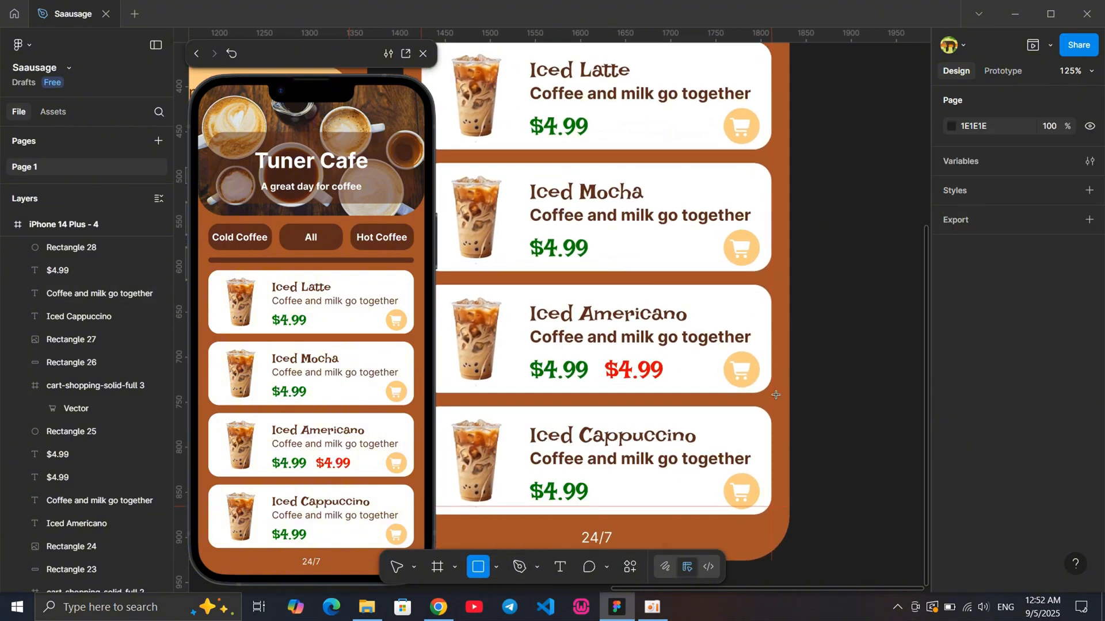
{"action": "left_click_drag", "start_coordinate": [818, 352], "coordinate": [855, 356]}
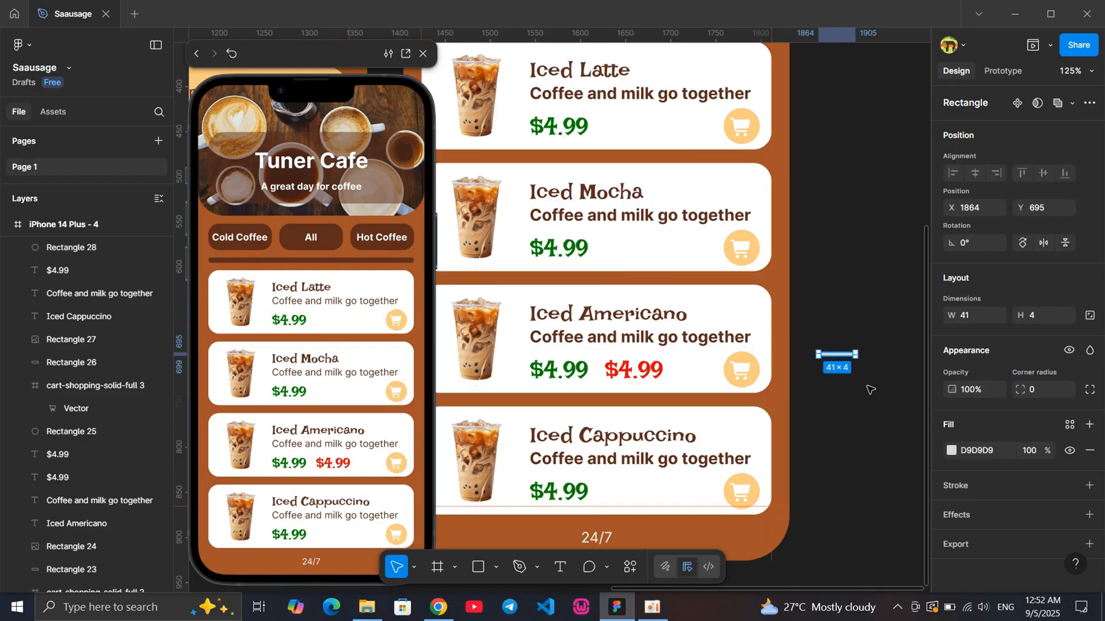
{"action": "left_click", "coordinate": [843, 373]}
{"action": "left_click", "coordinate": [838, 354]}
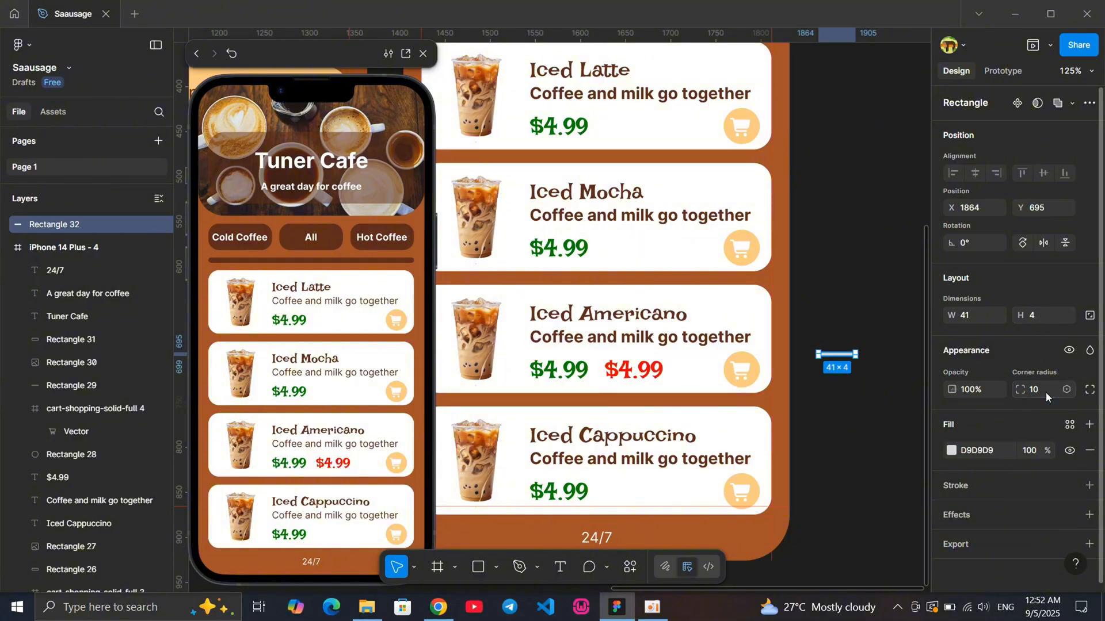
{"action": "left_click", "coordinate": [885, 423]}
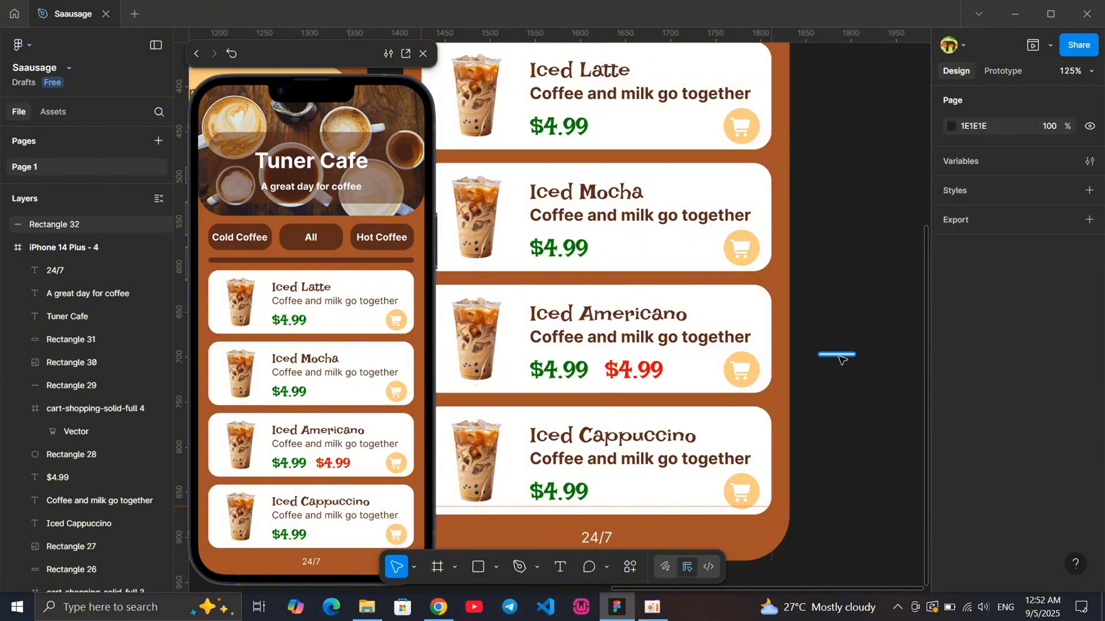
Set the thin rectangle's width to 60
{"action": "left_click_drag", "start_coordinate": [838, 358], "coordinate": [809, 361]}
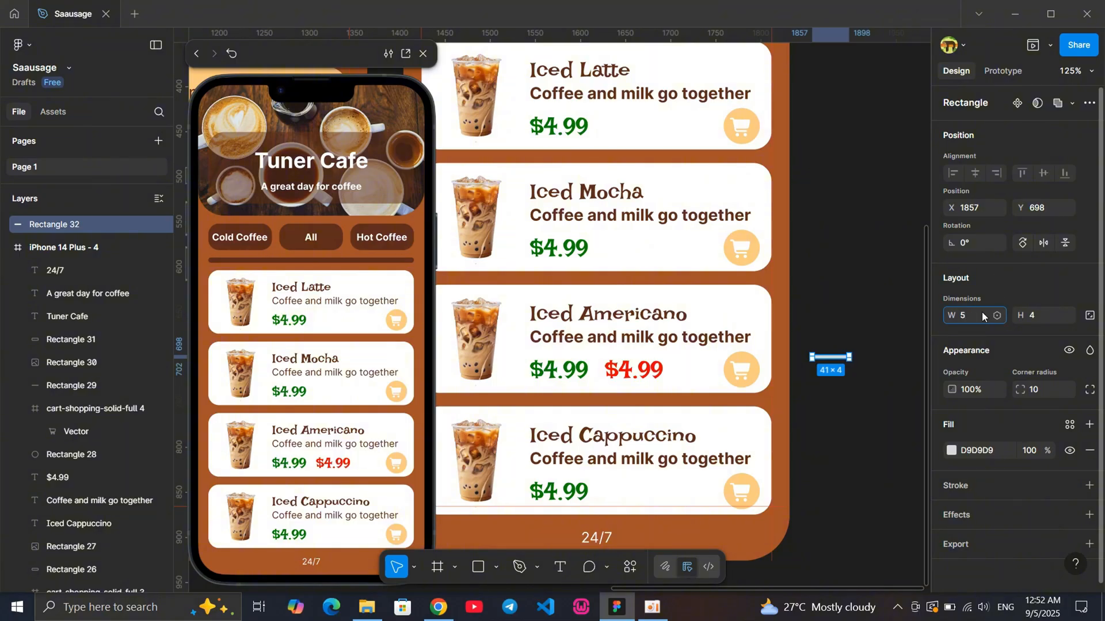
{"action": "type", "text": "0"}
{"action": "key", "text": "Return"}
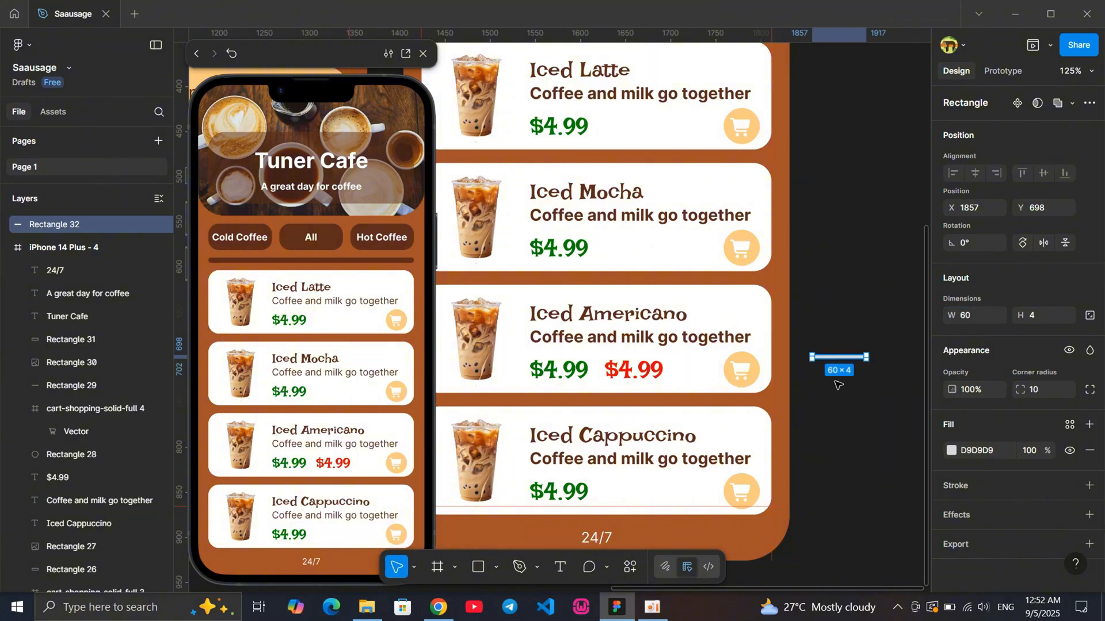
{"action": "left_click", "coordinate": [855, 380]}
{"action": "left_click", "coordinate": [846, 357]}
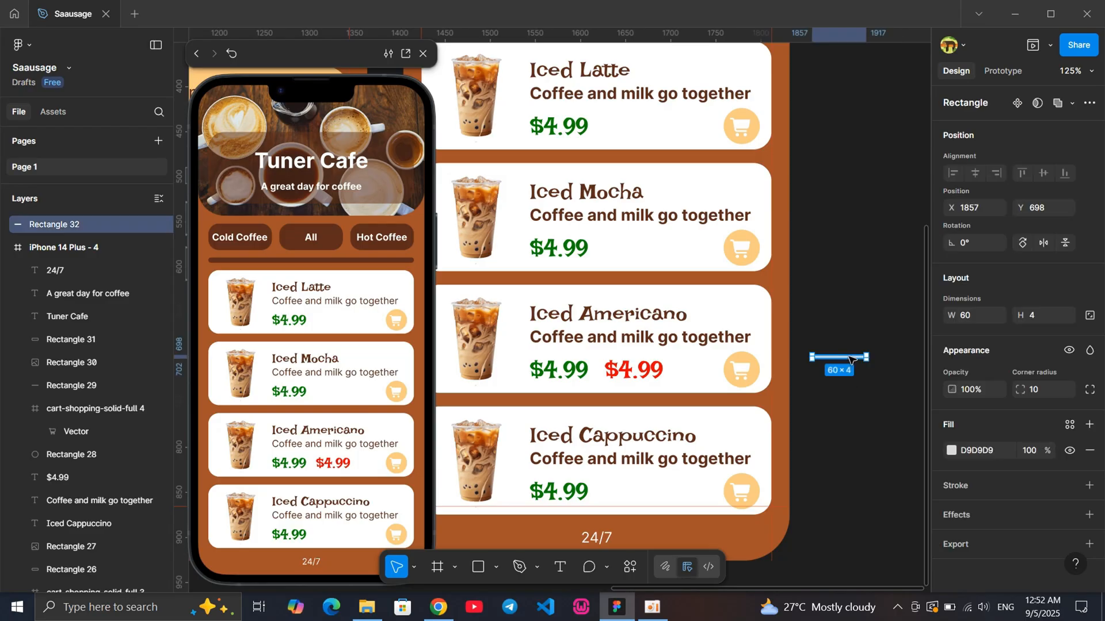
Set the thin rectangle's fill to 000000 with 80% opacity
{"action": "left_click", "coordinate": [983, 452]}
{"action": "type", "text": "00"}
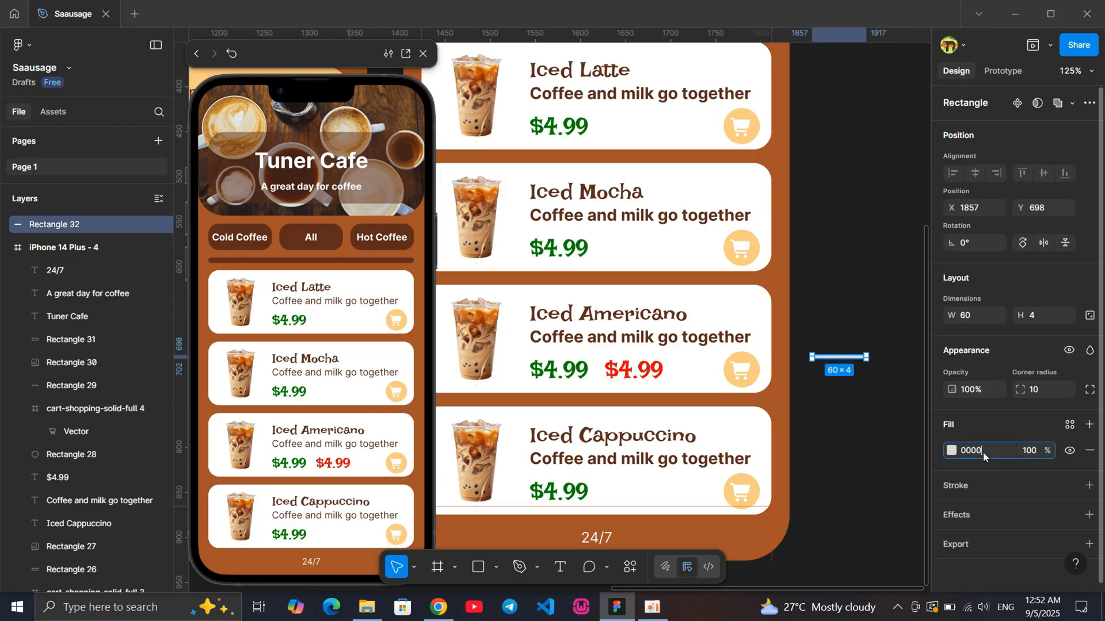
{"action": "type", "text": "0000"}
{"action": "key", "text": "Return"}
{"action": "left_click", "coordinate": [1032, 451]}
{"action": "key", "text": "Return"}
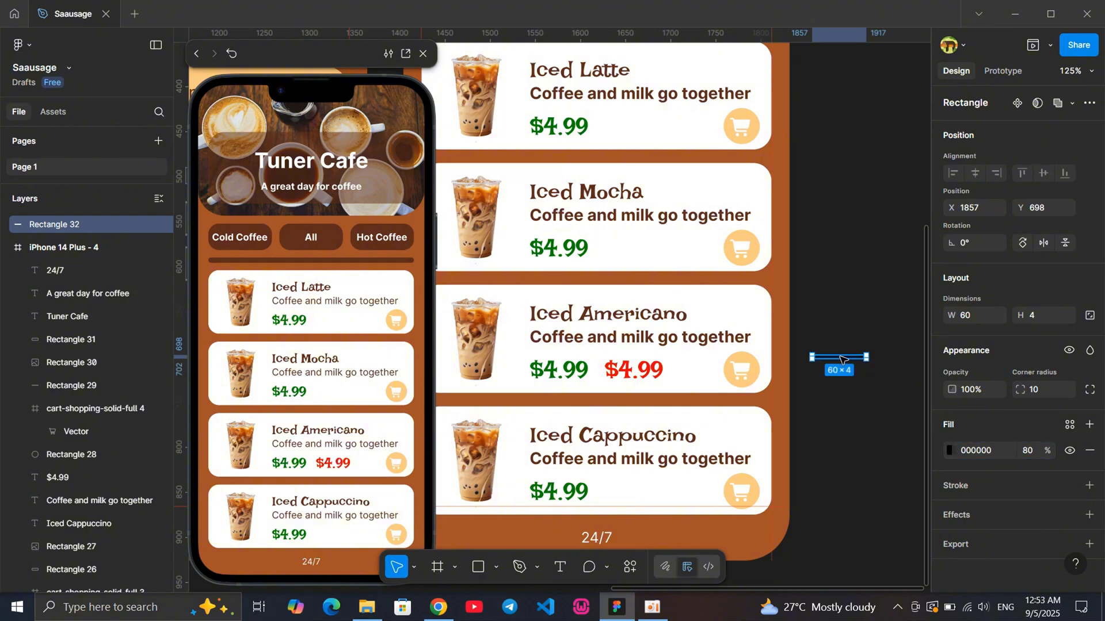
Move the thin black bar across the green $4.99 on the Iced Americano card as a strikethrough, at X 143, Y 713
{"action": "left_click_drag", "start_coordinate": [841, 360], "coordinate": [635, 371]}
{"action": "left_click", "coordinate": [872, 345]}
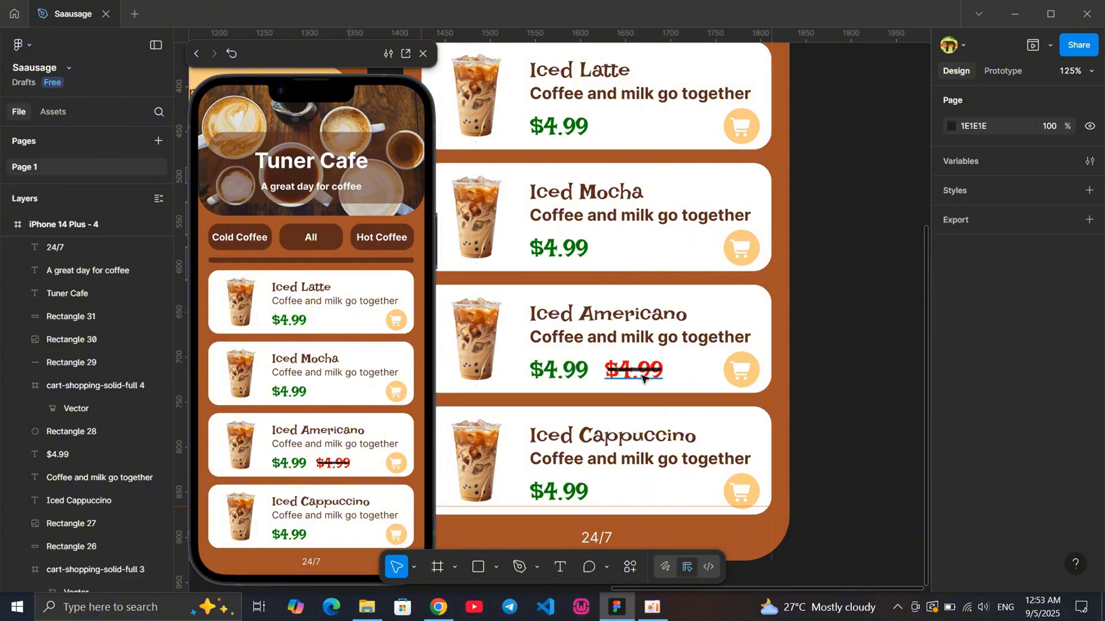
{"action": "left_click_drag", "start_coordinate": [631, 372], "coordinate": [558, 371]}
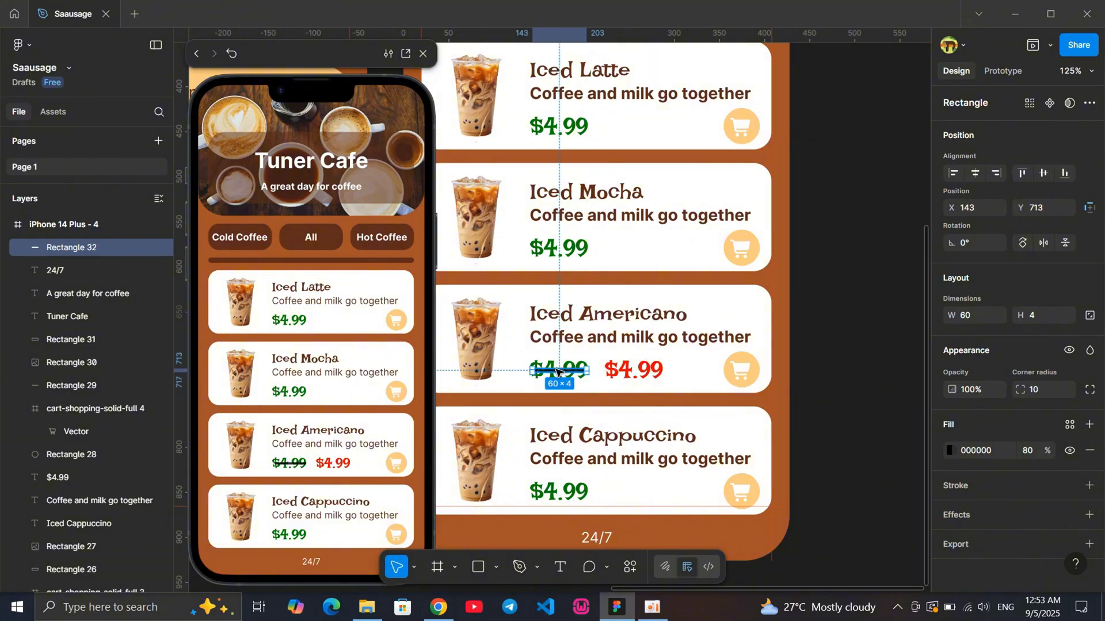
{"action": "left_click", "coordinate": [856, 347]}
{"action": "scroll", "coordinate": [575, 402], "scroll_direction": "up", "scroll_amount": 5, "text": "ctrl"}
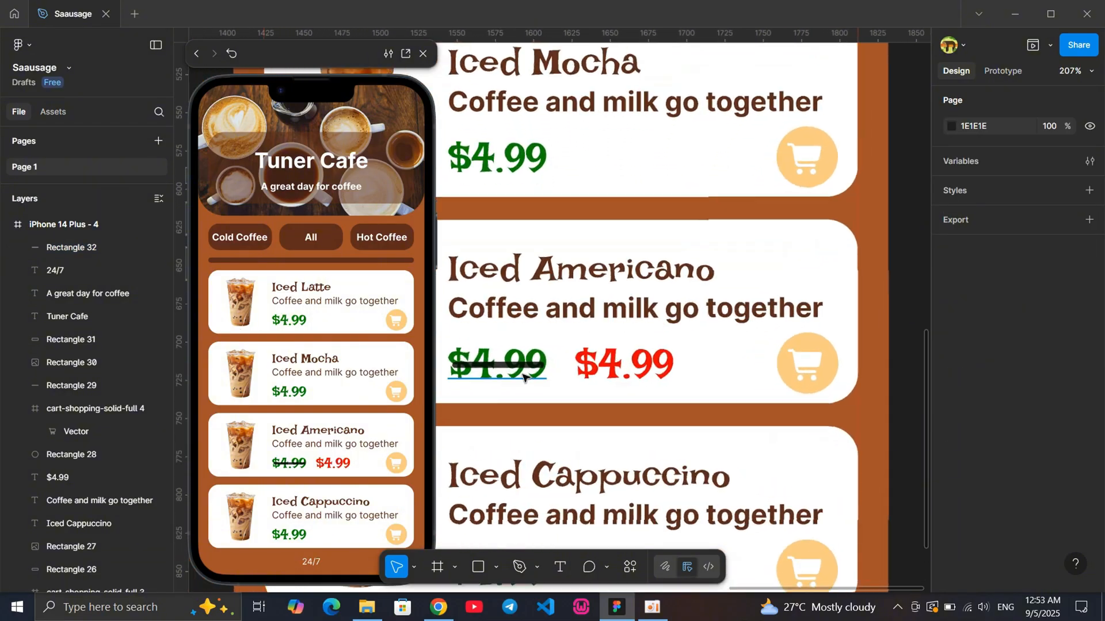
{"action": "left_click", "coordinate": [500, 364]}
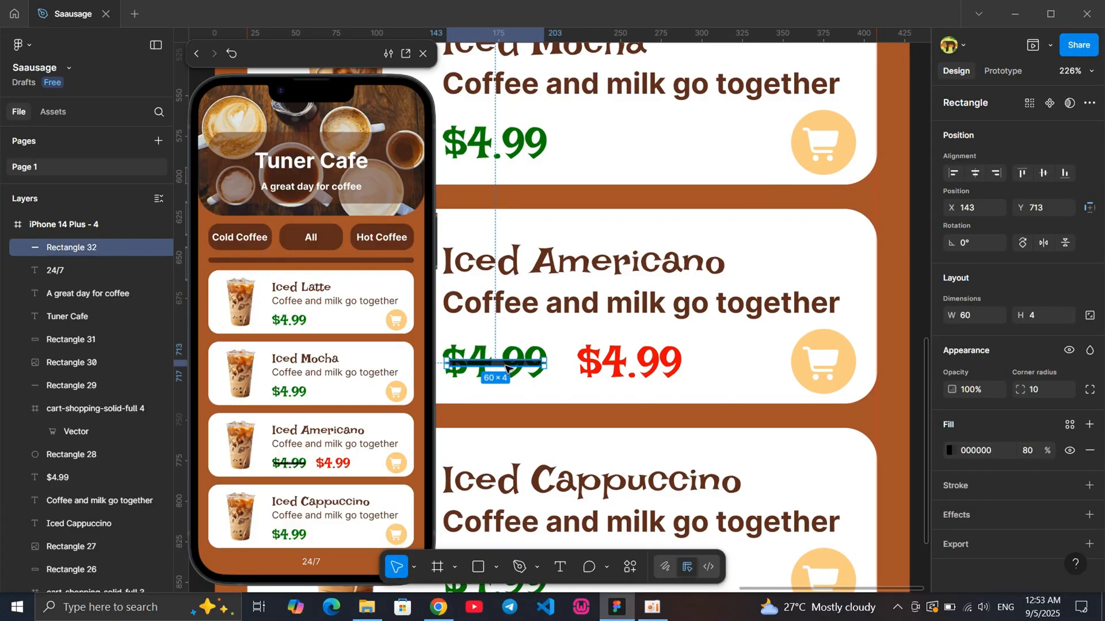
{"action": "scroll", "coordinate": [518, 368], "scroll_direction": "left", "scroll_amount": 2}
{"action": "left_click_drag", "start_coordinate": [561, 370], "coordinate": [563, 371]}
Set the fill of the strikethrough bar over the green price to red
{"action": "scroll", "coordinate": [624, 371], "scroll_direction": "down", "scroll_amount": 3}
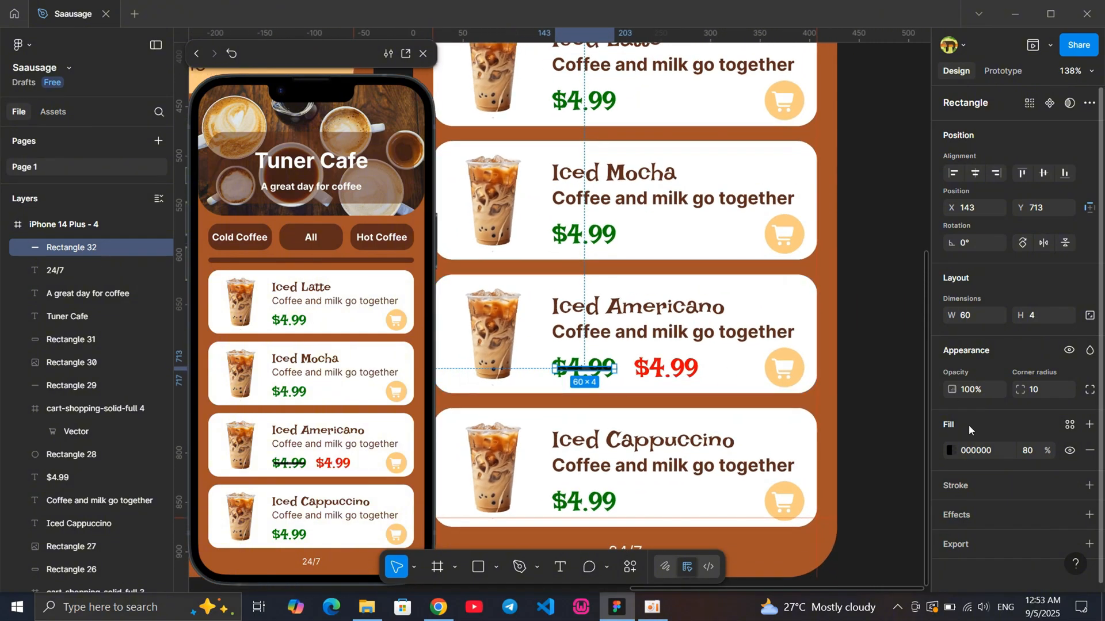
{"action": "left_click", "coordinate": [983, 449]}
{"action": "type", "text": "red"}
{"action": "key", "text": "Return"}
{"action": "left_click", "coordinate": [897, 388]}
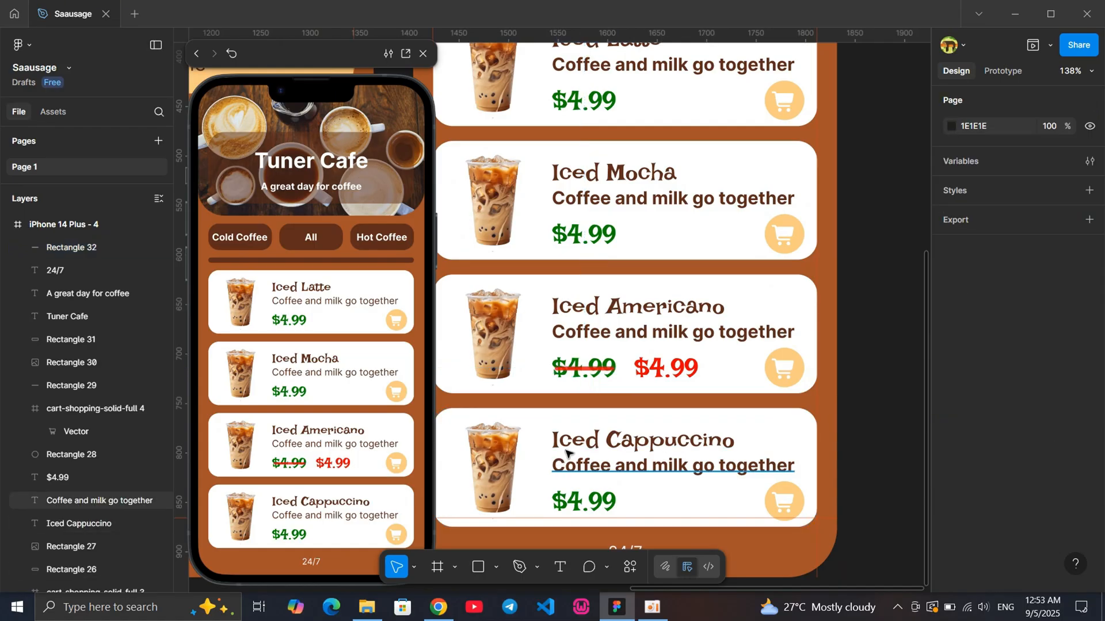
{"action": "scroll", "coordinate": [568, 453], "scroll_direction": "down", "scroll_amount": 2}
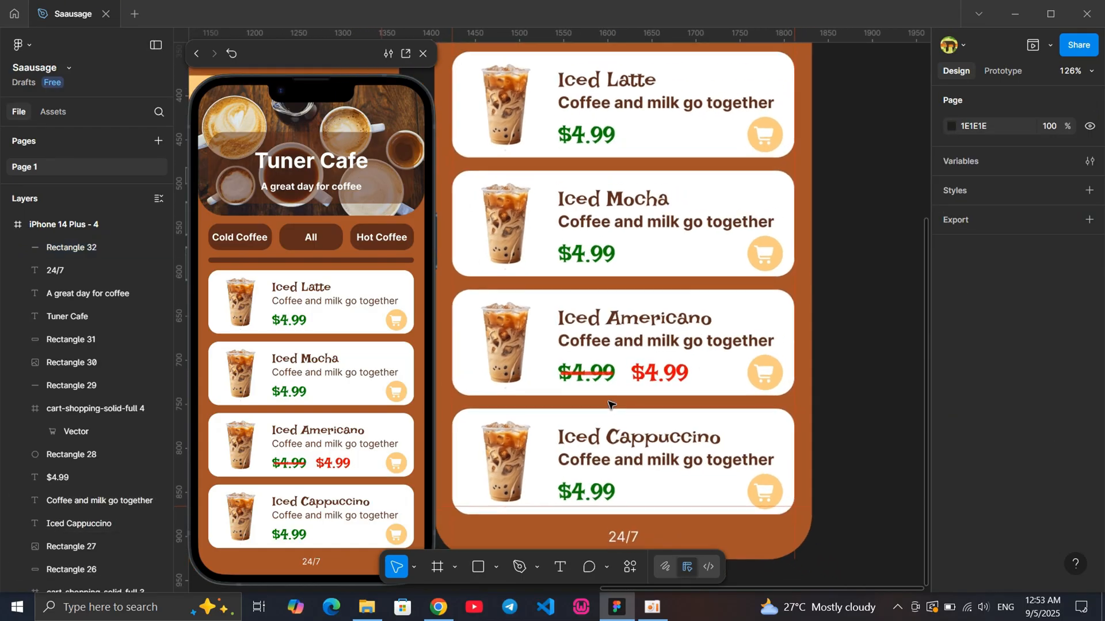
{"action": "left_click", "coordinate": [672, 381]}
{"action": "left_click", "coordinate": [657, 380]}
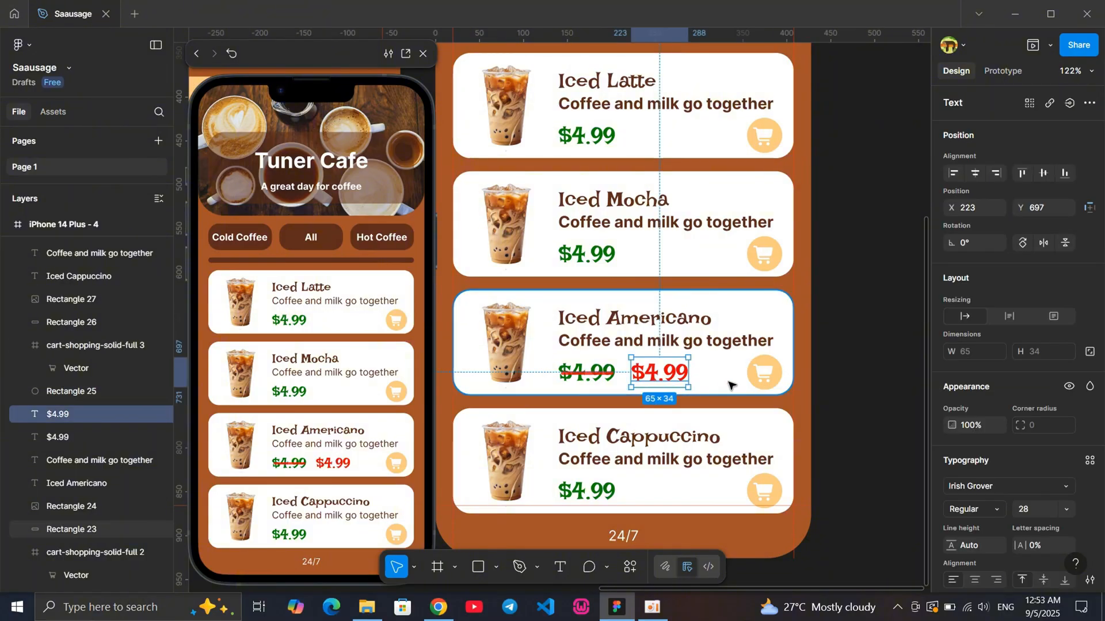
{"action": "left_click", "coordinate": [837, 345]}
{"action": "scroll", "coordinate": [806, 342], "scroll_direction": "down", "scroll_amount": 3}
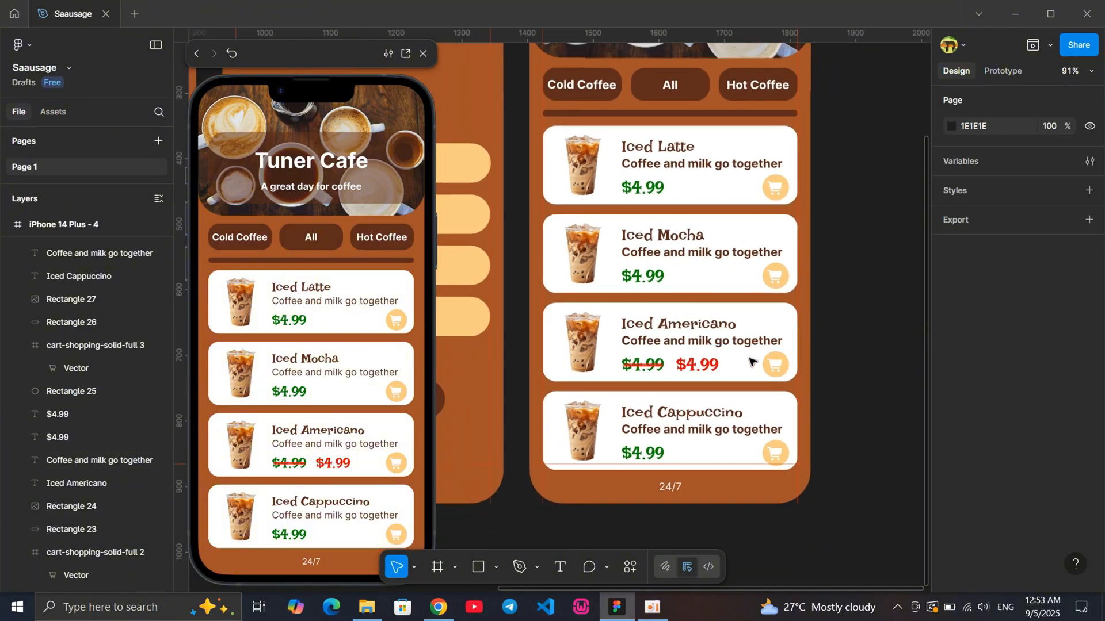
Change the red price on the Iced Americano card to $3.99
{"action": "scroll", "coordinate": [751, 361], "scroll_direction": "up", "scroll_amount": 5}
{"action": "left_click", "coordinate": [706, 367]}
{"action": "double_click", "coordinate": [706, 366]}
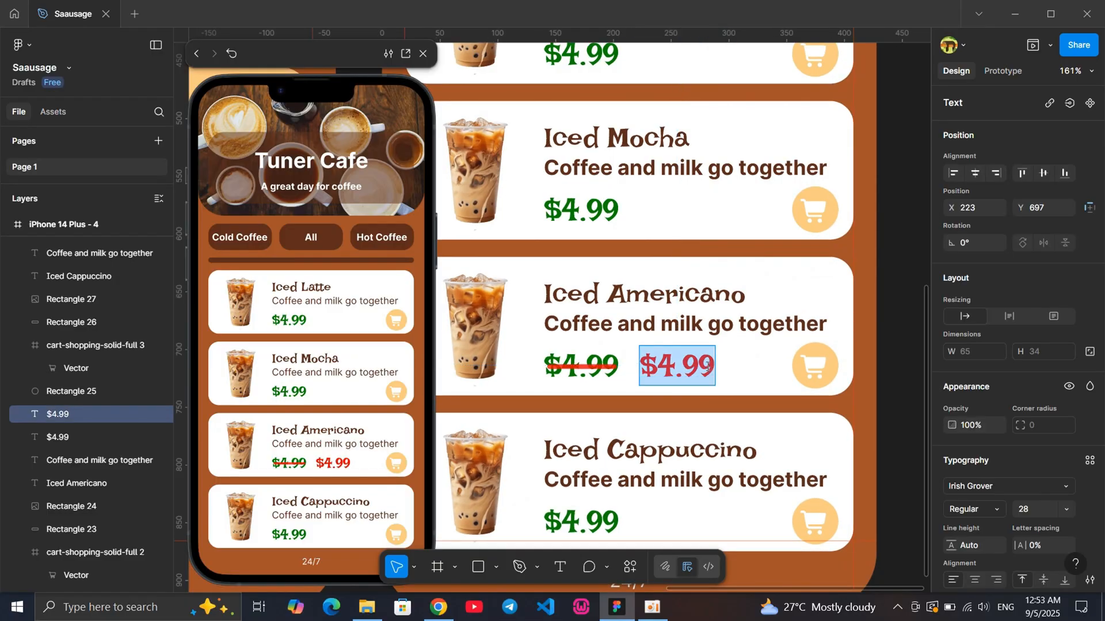
{"action": "left_click", "coordinate": [706, 366]}
{"action": "key", "text": "BackSpace"}
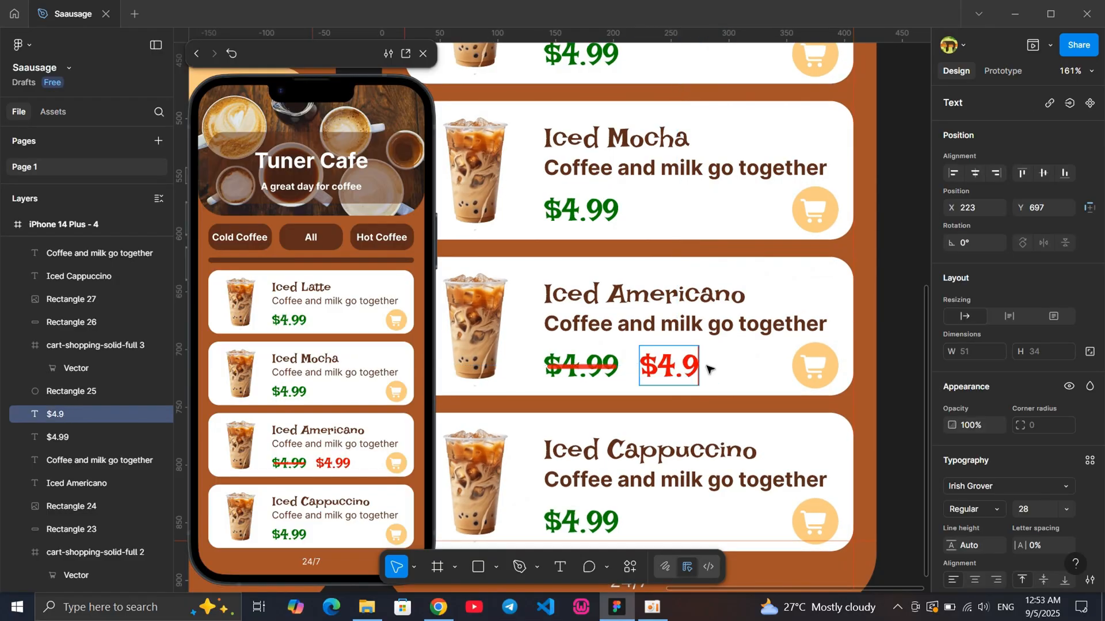
{"action": "key", "text": "BackSpace"}
{"action": "key", "text": "BackSpace"}
{"action": "key", "text": "BackSpace"}
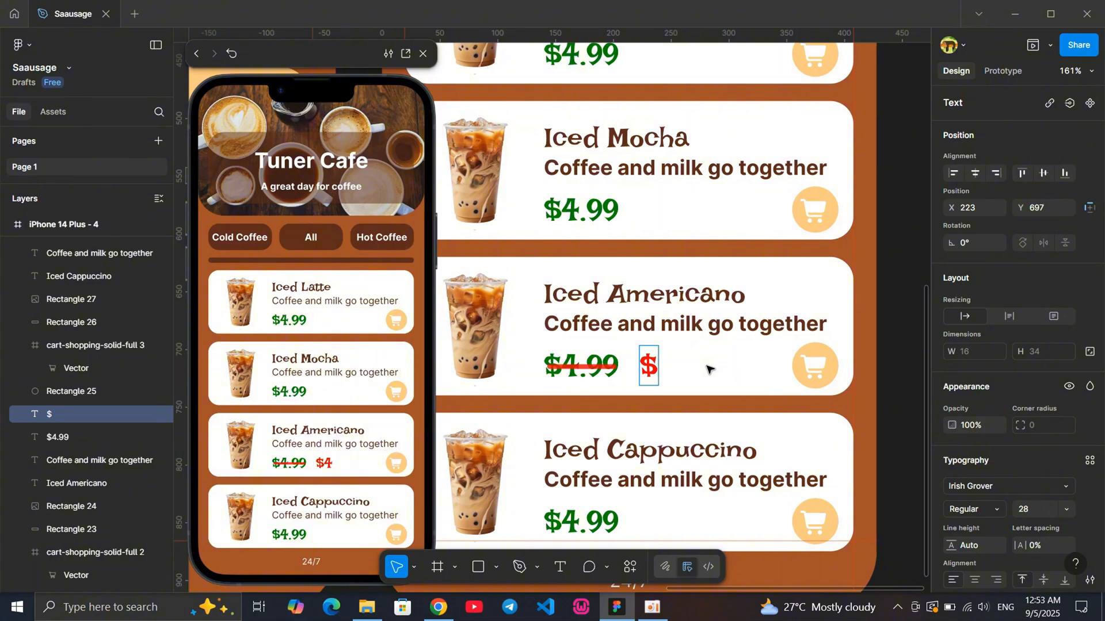
{"action": "type", "text": "3.99"}
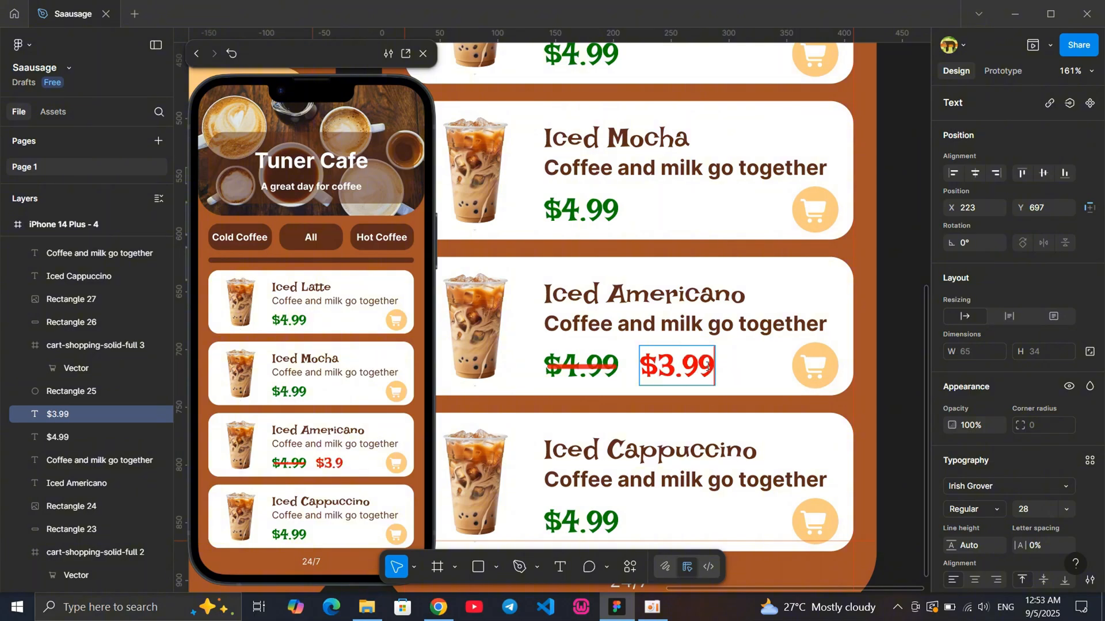
{"action": "scroll", "coordinate": [892, 316], "scroll_direction": "down", "scroll_amount": 1}
{"action": "left_click", "coordinate": [892, 316]}
{"action": "left_click", "coordinate": [892, 315]}
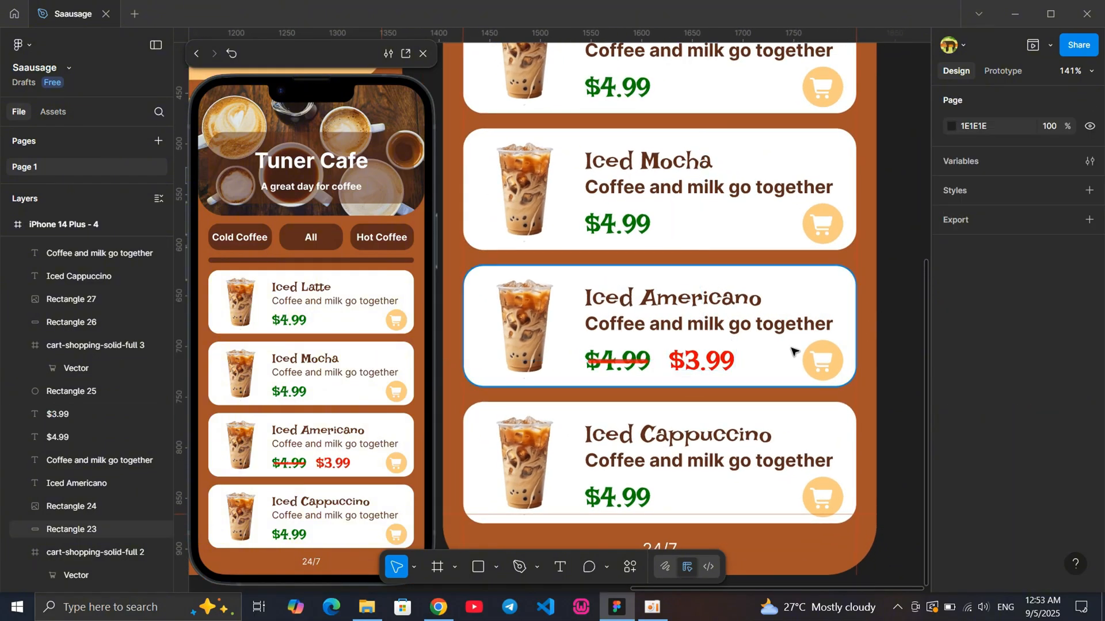
{"action": "scroll", "coordinate": [794, 350], "scroll_direction": "down", "scroll_amount": 1}
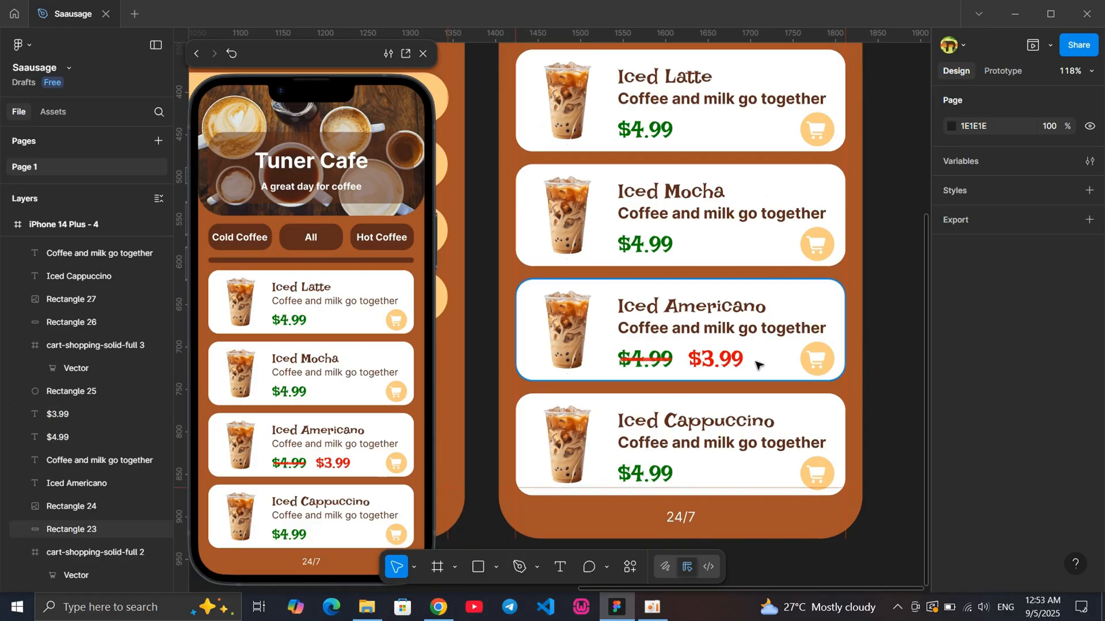
{"action": "scroll", "coordinate": [890, 333], "scroll_direction": "down", "scroll_amount": 2}
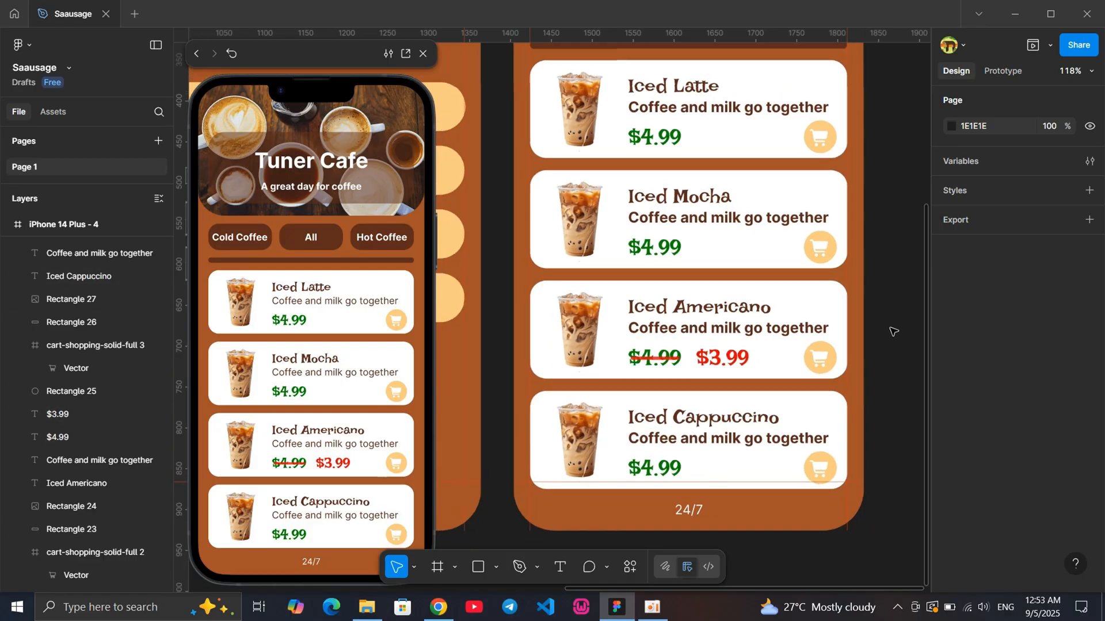
{"action": "scroll", "coordinate": [894, 330], "scroll_direction": "up", "scroll_amount": 2}
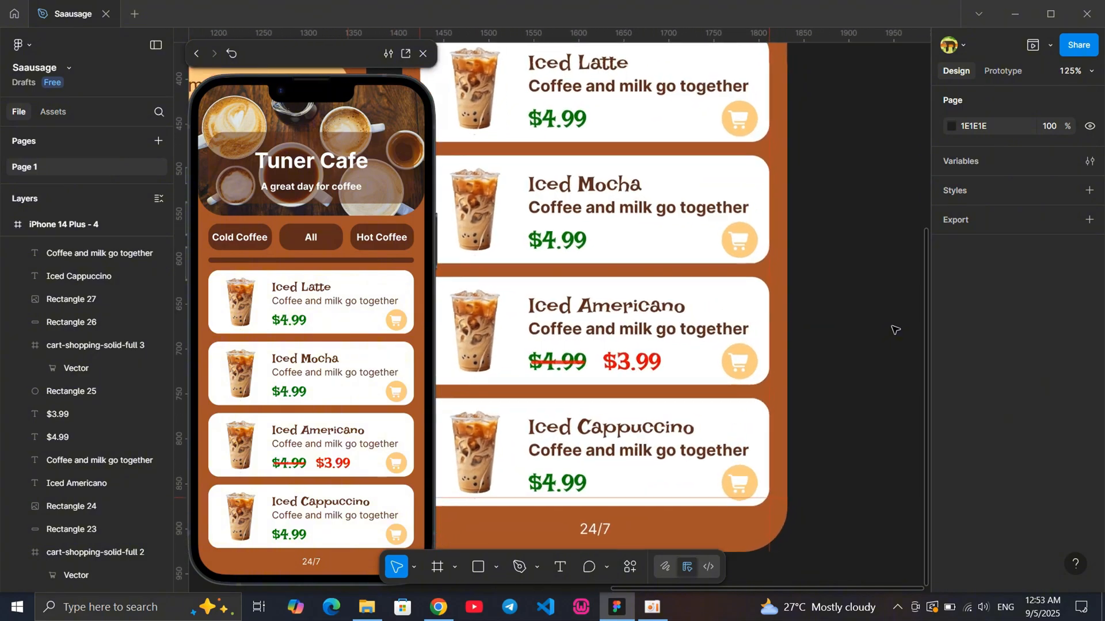
Draw a full-width rectangle of about 428 × 85 along the bottom edge of the iPhone 14 Plus - 4 frame
{"action": "scroll", "coordinate": [895, 329], "scroll_direction": "down", "scroll_amount": 4}
{"action": "scroll", "coordinate": [896, 331], "scroll_direction": "up", "scroll_amount": 2}
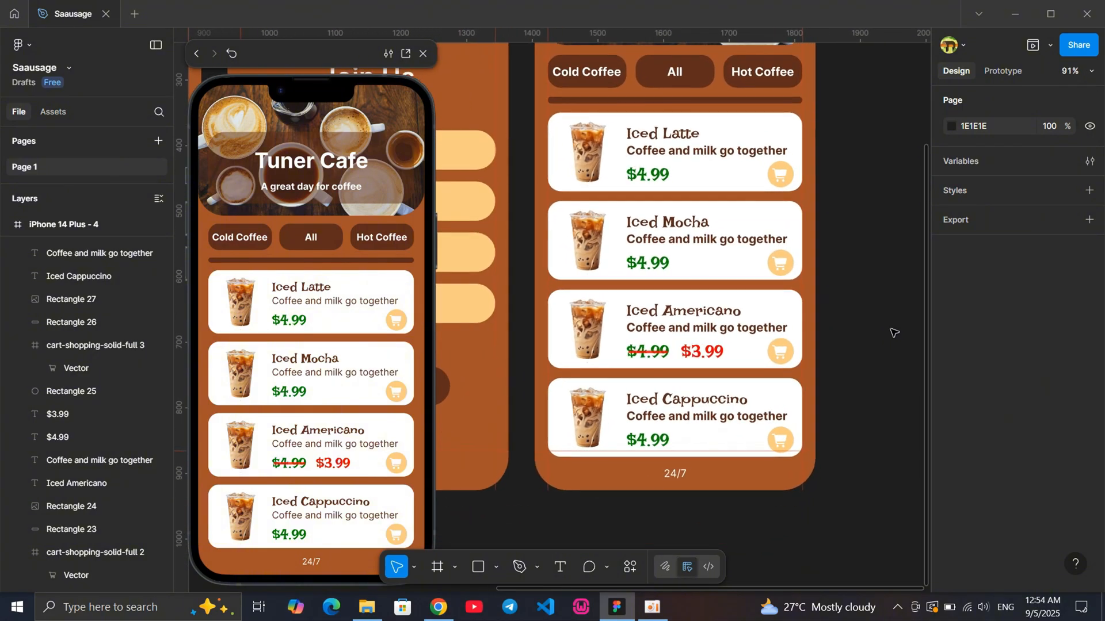
{"action": "scroll", "coordinate": [894, 333], "scroll_direction": "down", "scroll_amount": 3}
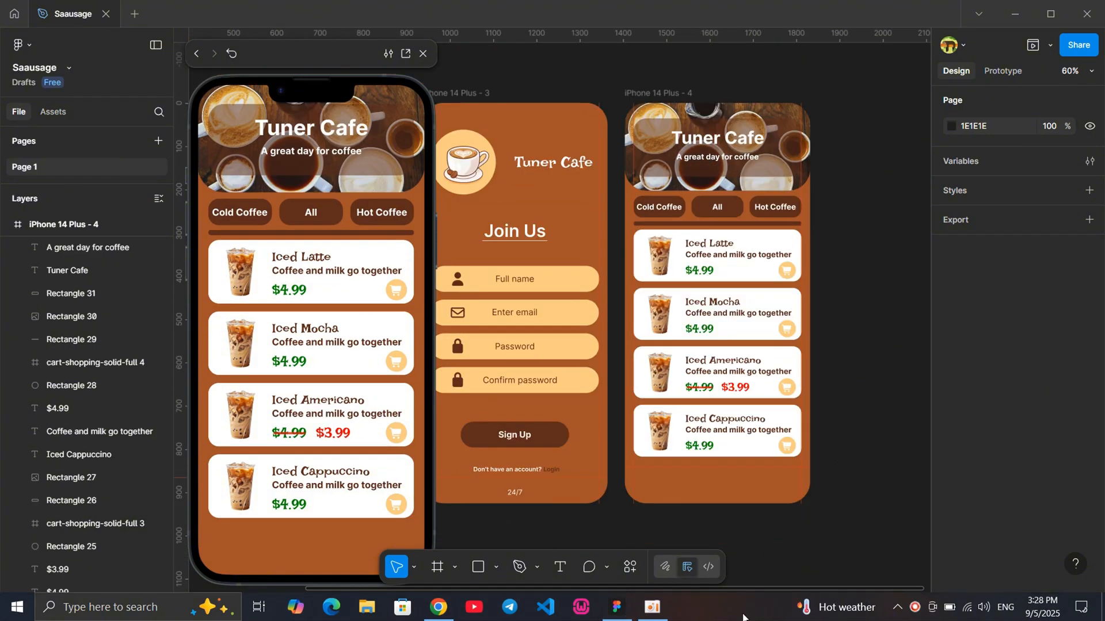
{"action": "scroll", "coordinate": [658, 518], "scroll_direction": "right", "scroll_amount": 2}
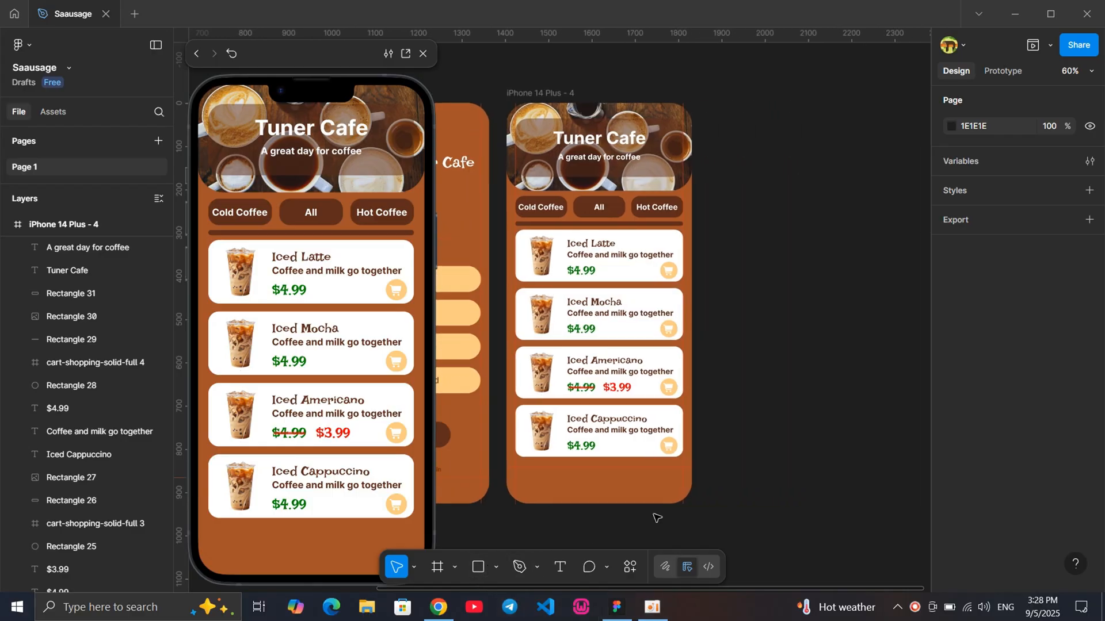
{"action": "scroll", "coordinate": [657, 518], "scroll_direction": "right", "scroll_amount": 1}
{"action": "scroll", "coordinate": [723, 510], "scroll_direction": "up", "scroll_amount": 2, "text": "ctrl"}
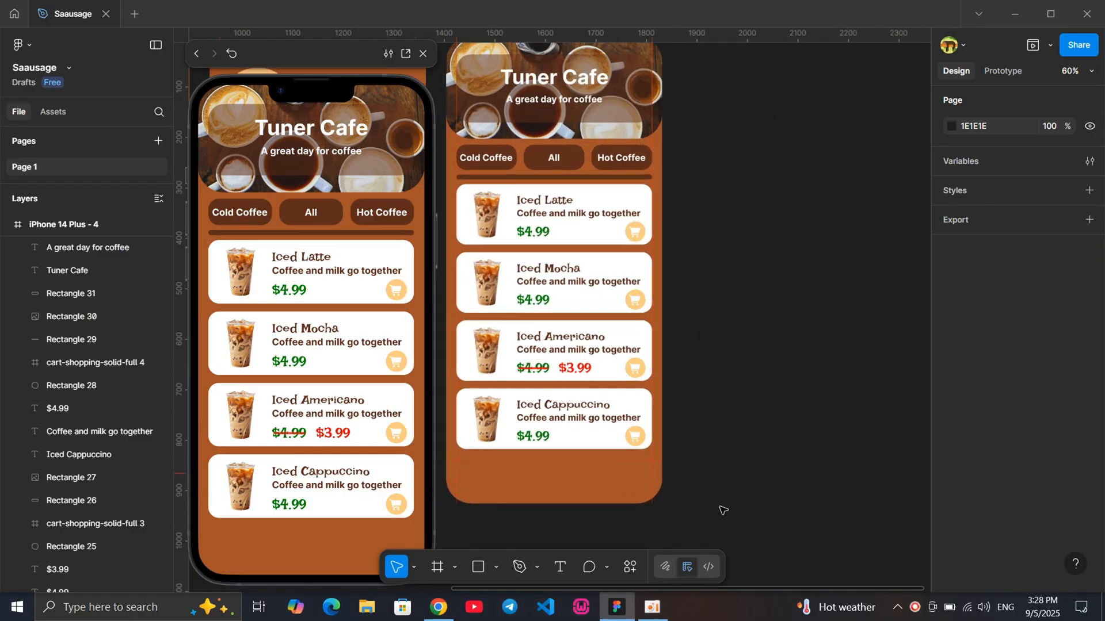
{"action": "left_click", "coordinate": [478, 569]}
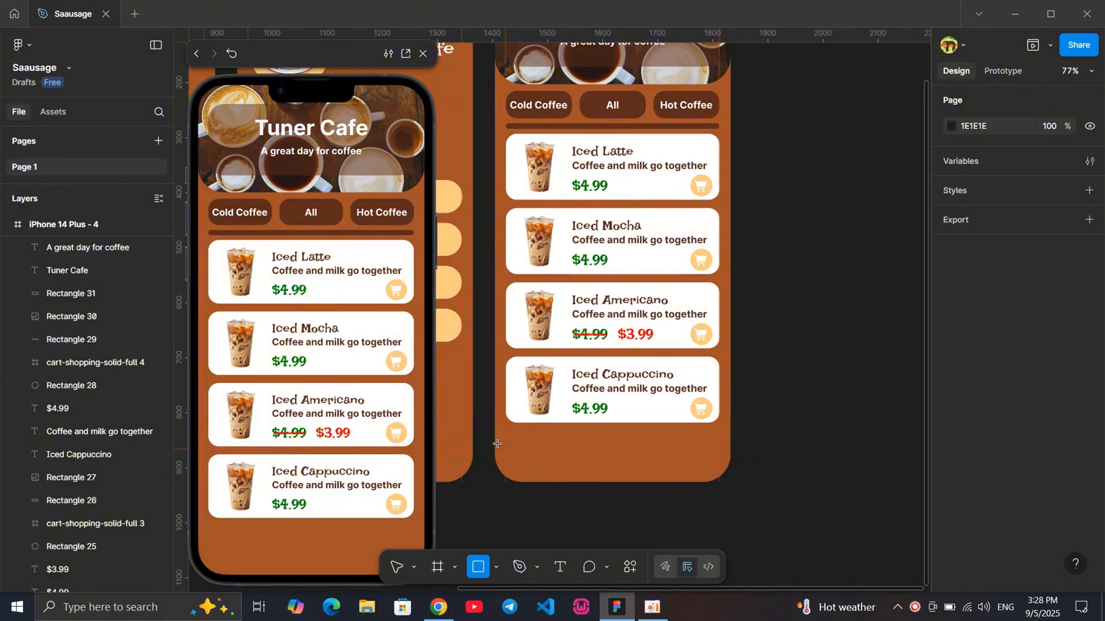
{"action": "left_click_drag", "start_coordinate": [494, 436], "coordinate": [729, 485]}
{"action": "left_click", "coordinate": [804, 457]}
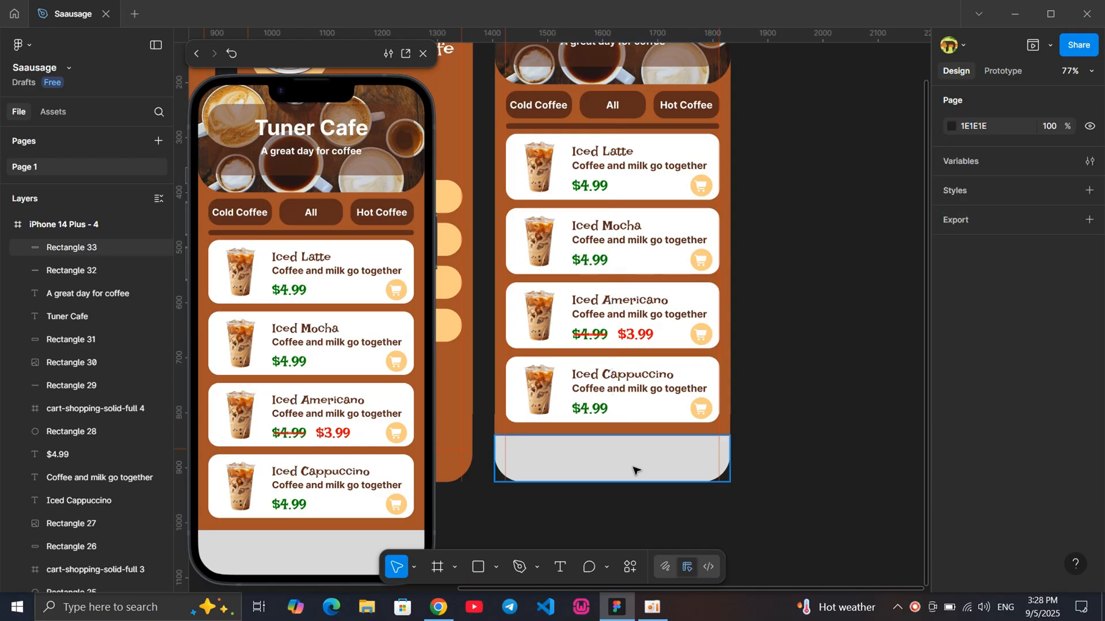
{"action": "left_click", "coordinate": [633, 468]}
{"action": "left_click", "coordinate": [834, 421]}
{"action": "left_click", "coordinate": [671, 458]}
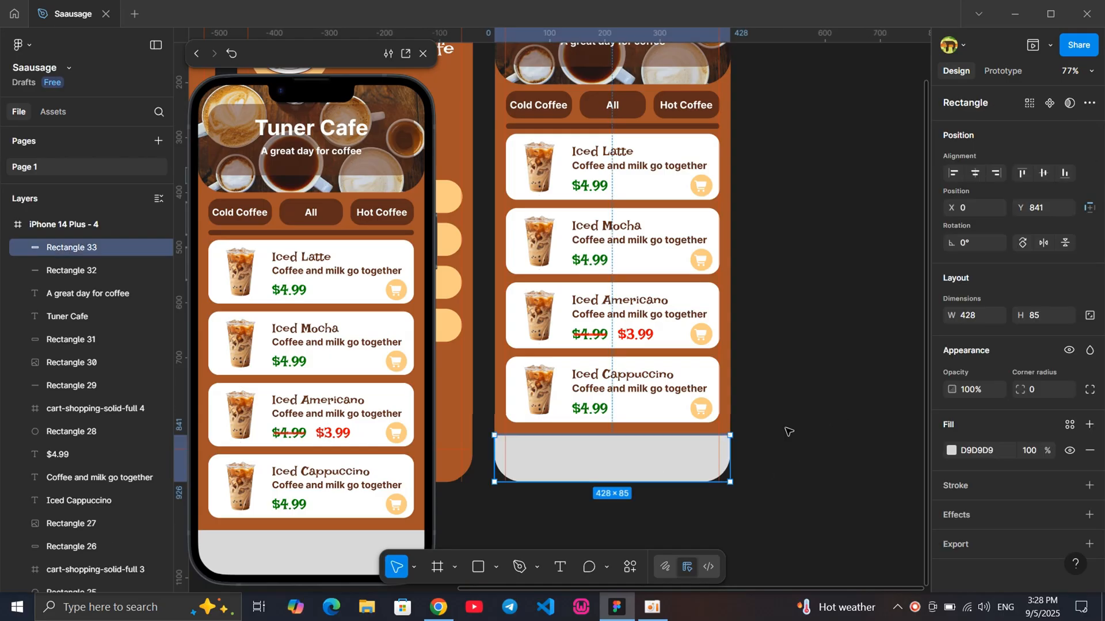
{"action": "left_click", "coordinate": [832, 364]}
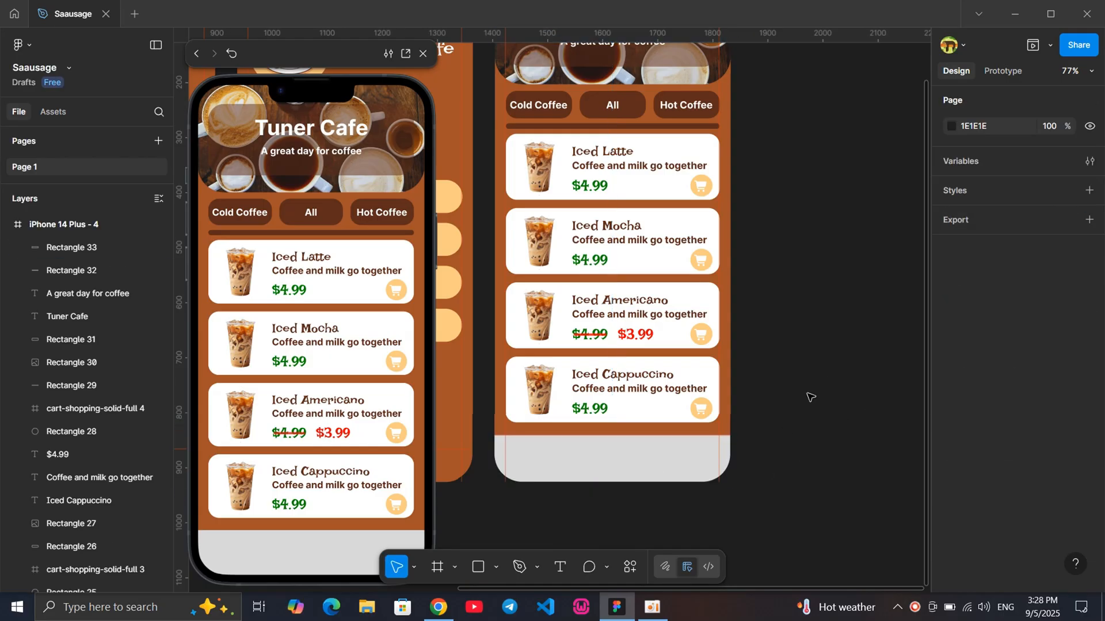
Set the bottom-left and bottom-right corner radii of the footer rectangle to 50
{"action": "left_click", "coordinate": [651, 468]}
{"action": "left_click", "coordinate": [1089, 390]}
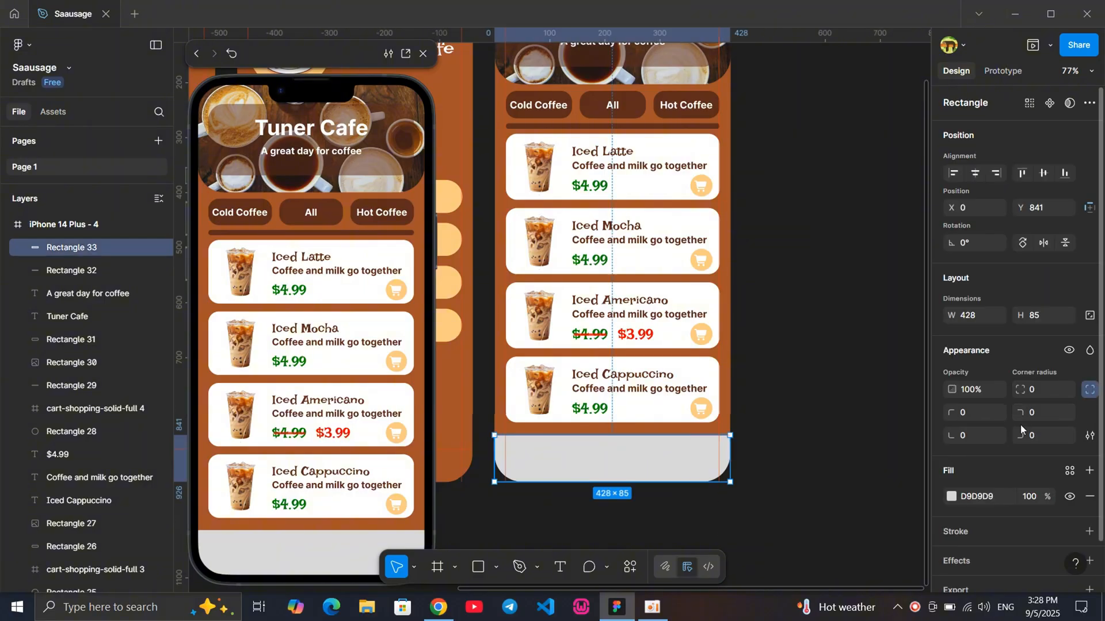
{"action": "left_click", "coordinate": [984, 433]}
{"action": "type", "text": "50"}
{"action": "key", "text": "Return"}
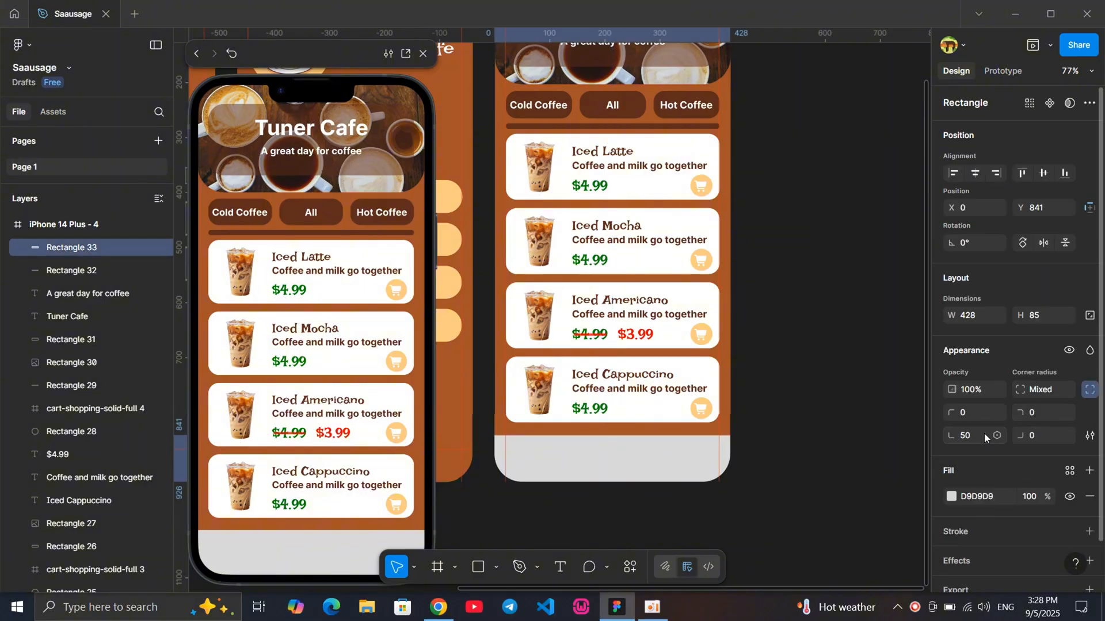
{"action": "type", "text": "50"}
{"action": "key", "text": "Return"}
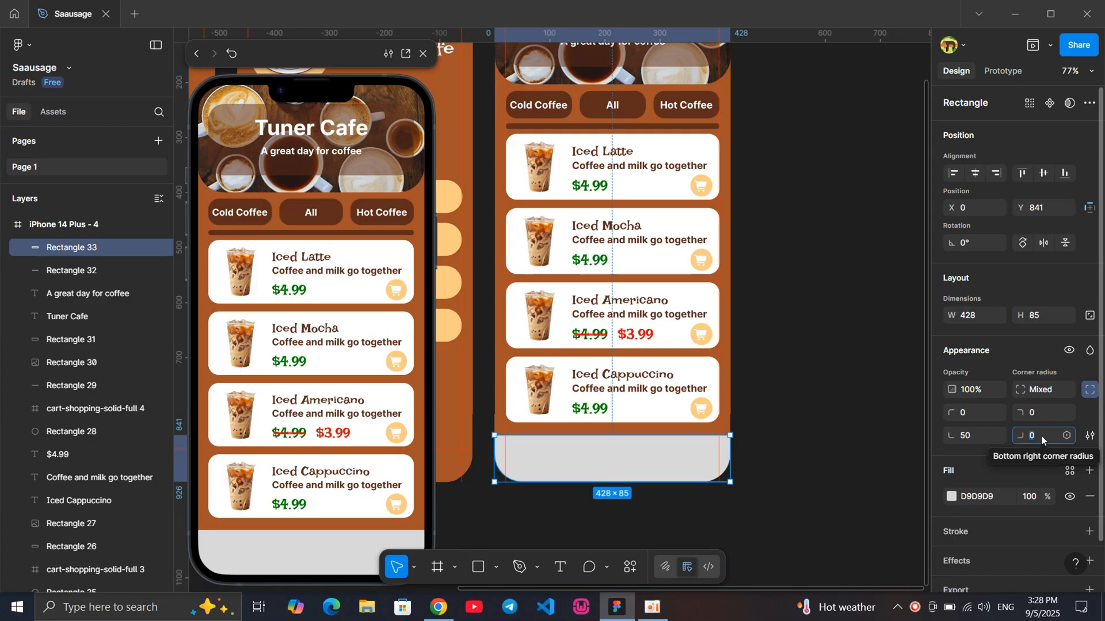
{"action": "left_click", "coordinate": [811, 406]}
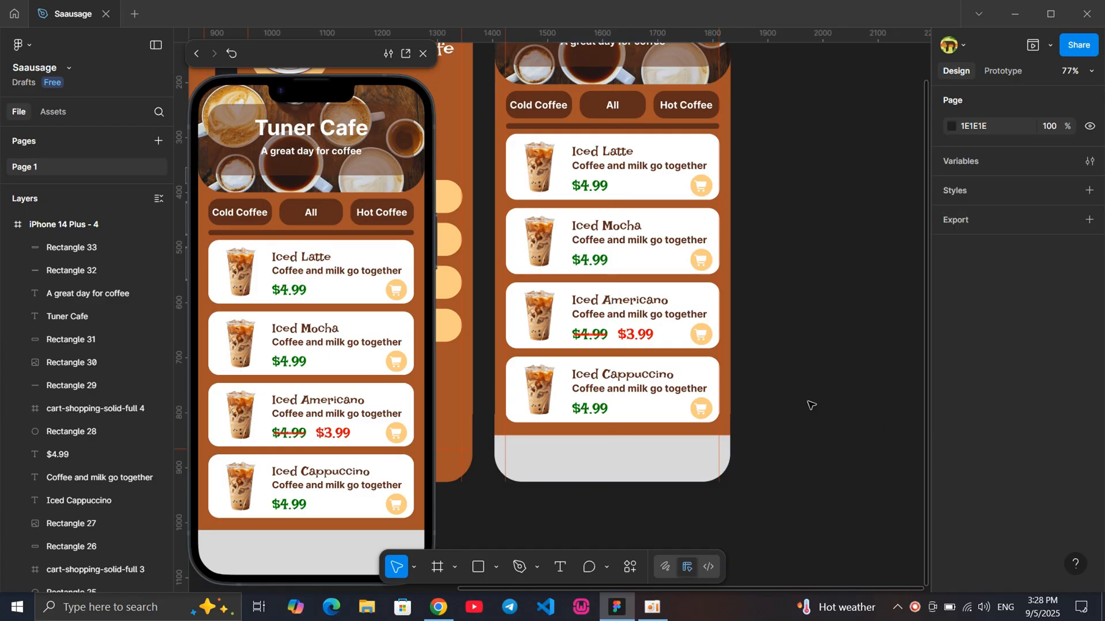
{"action": "left_click", "coordinate": [651, 452]}
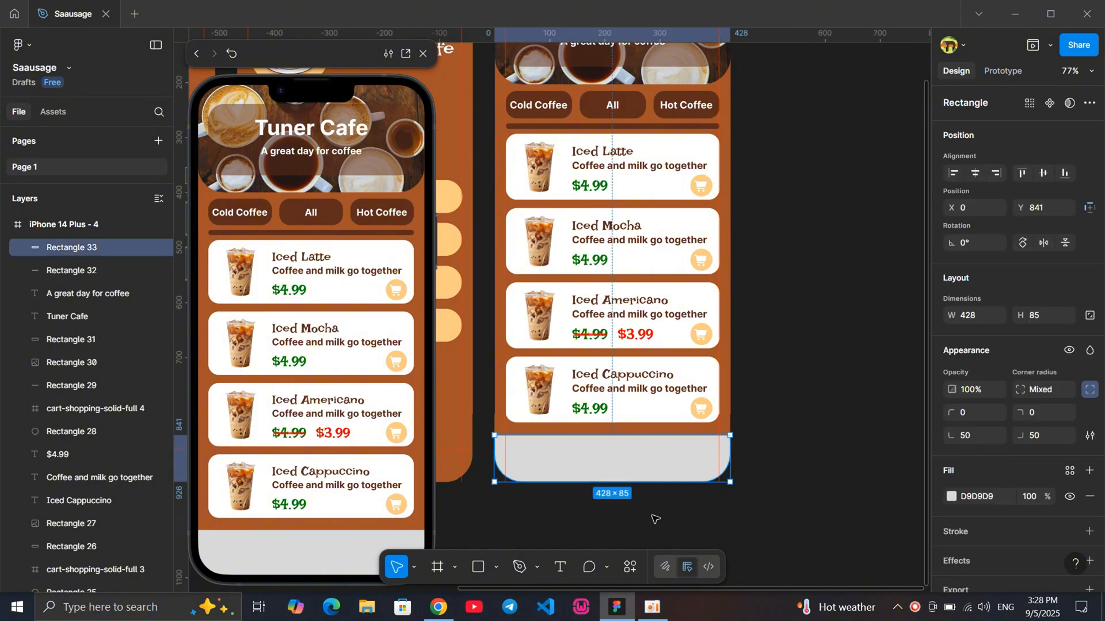
Copy the All button's fill colour 5E2C1A and apply it to the footer rectangle
{"action": "left_click", "coordinate": [599, 109]}
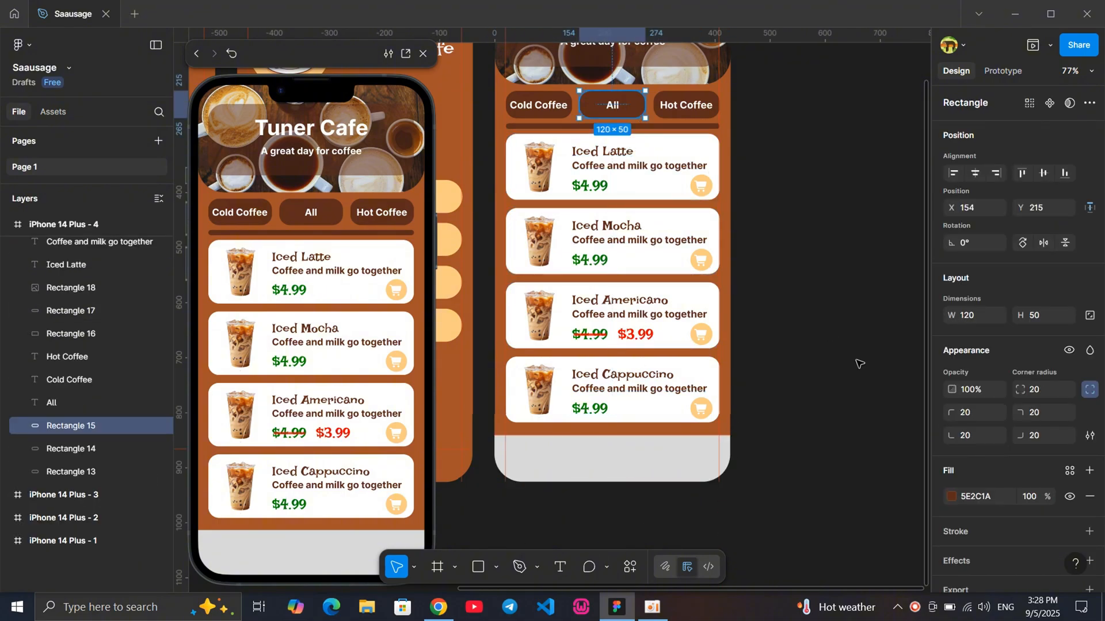
{"action": "left_click", "coordinate": [972, 500]}
{"action": "key", "text": "ctrl+c"}
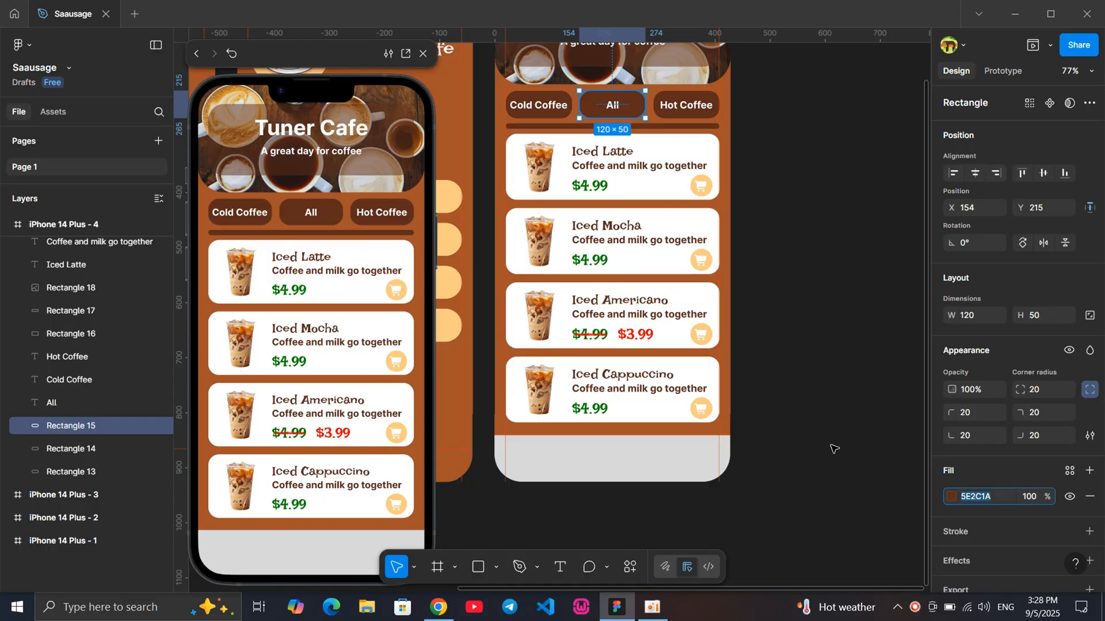
{"action": "left_click", "coordinate": [760, 440]}
{"action": "left_click", "coordinate": [673, 450]}
{"action": "left_click", "coordinate": [985, 498]}
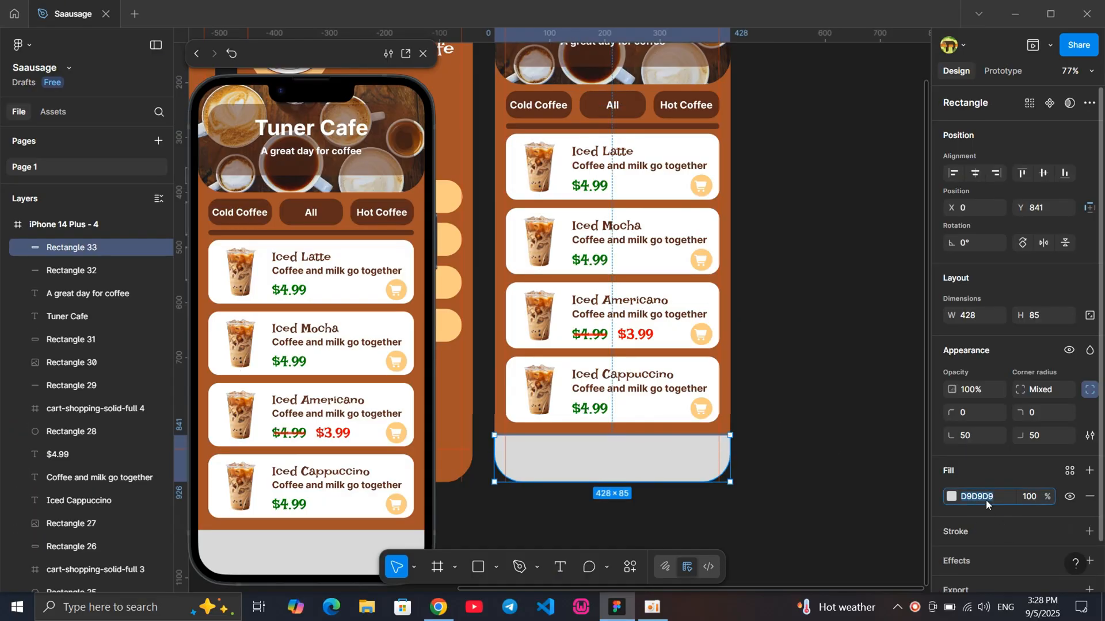
{"action": "key", "text": "ctrl+v"}
{"action": "key", "text": "Return"}
{"action": "left_click", "coordinate": [825, 424]}
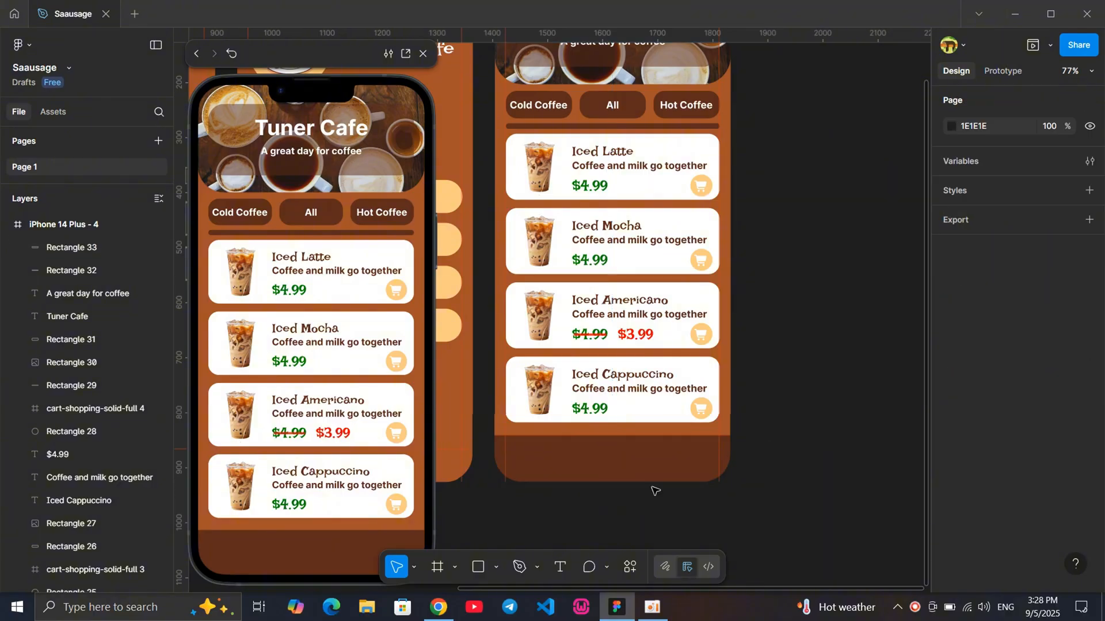
Set the footer rectangle's fill opacity to 70%
{"action": "left_click", "coordinate": [620, 479]}
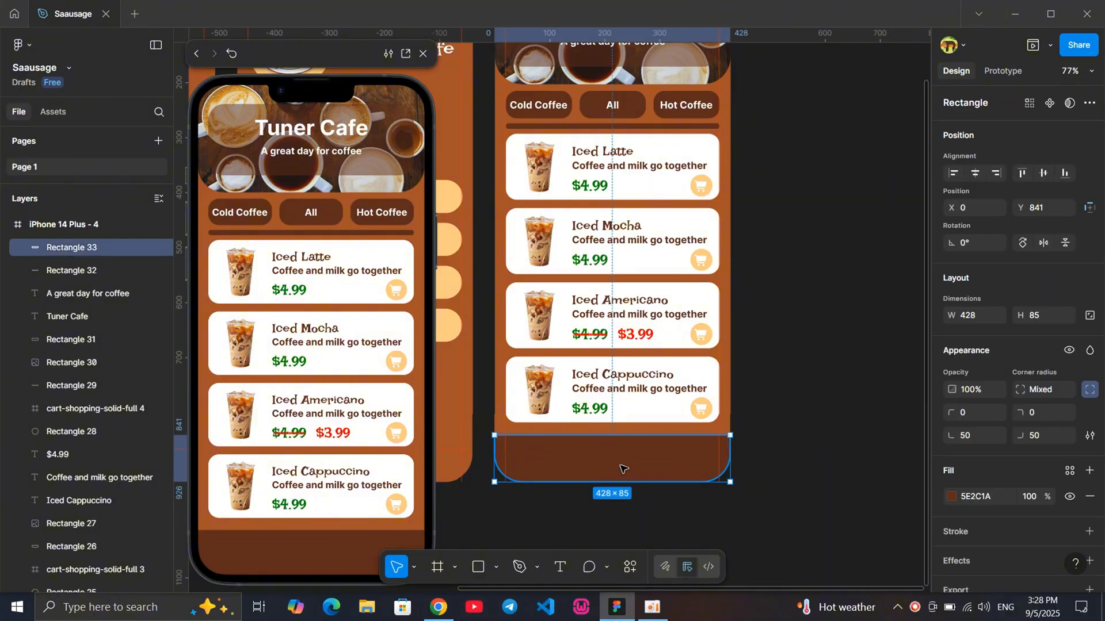
{"action": "left_click", "coordinate": [849, 413]}
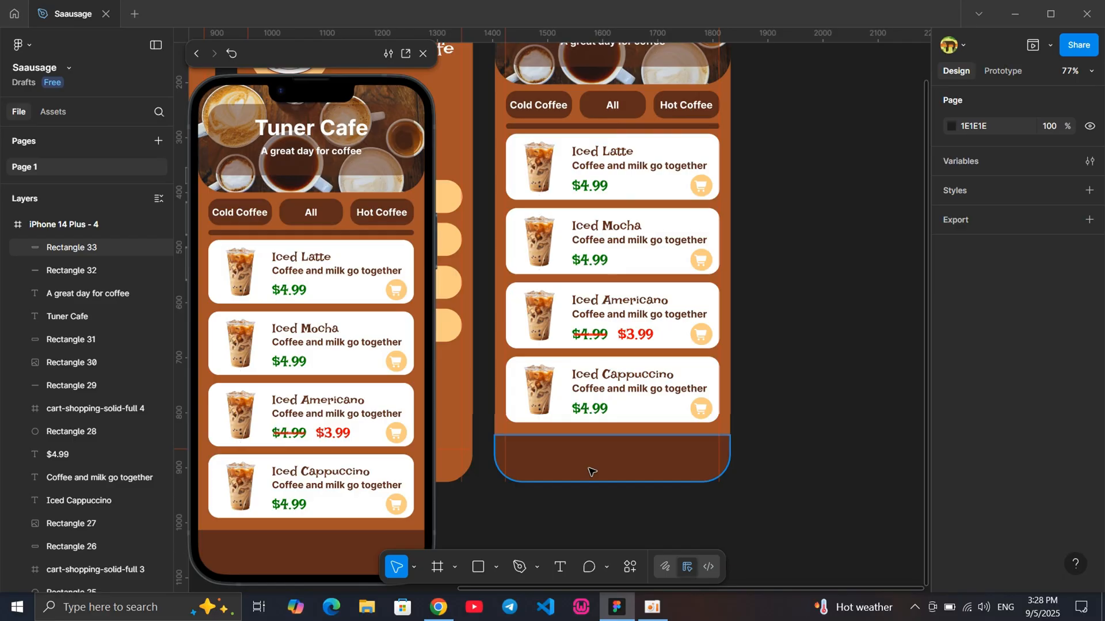
{"action": "left_click", "coordinate": [608, 473]}
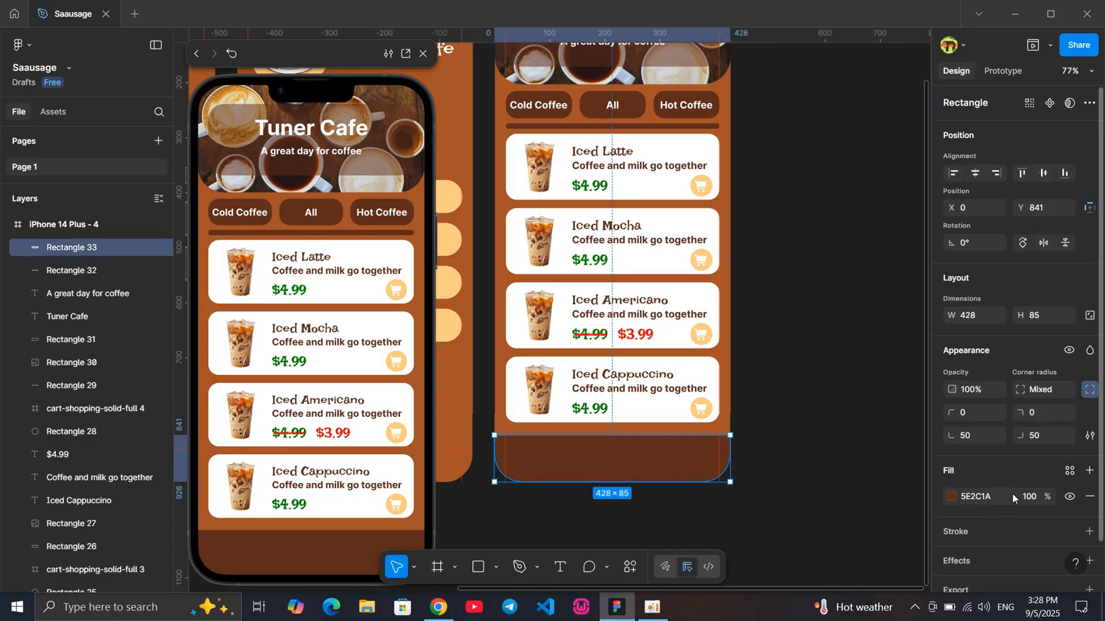
{"action": "left_click", "coordinate": [1030, 497]}
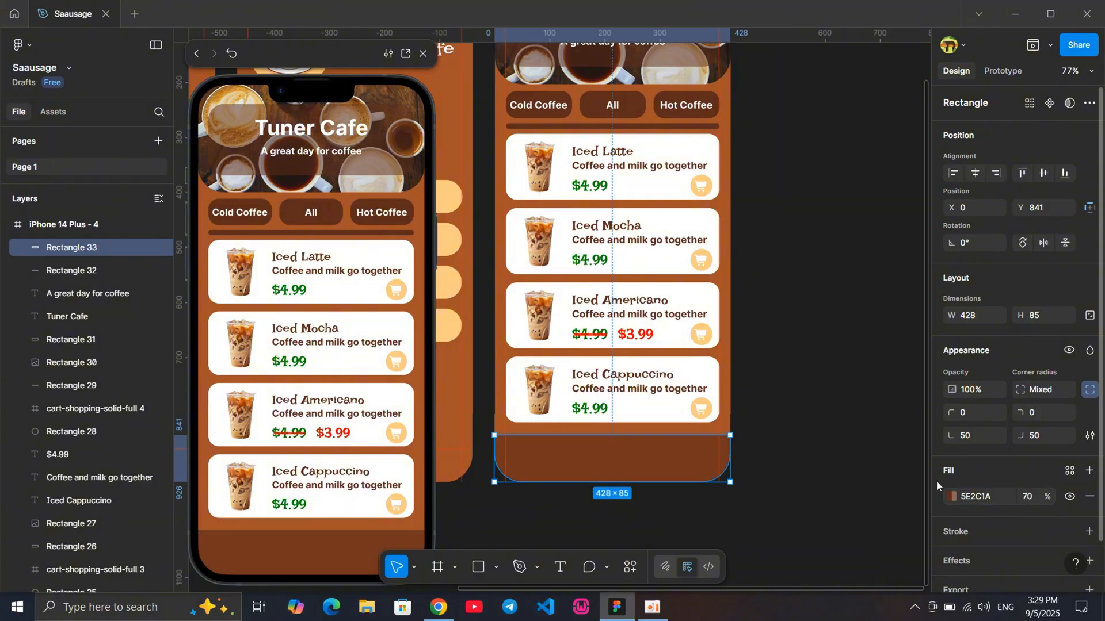
{"action": "left_click", "coordinate": [755, 473]}
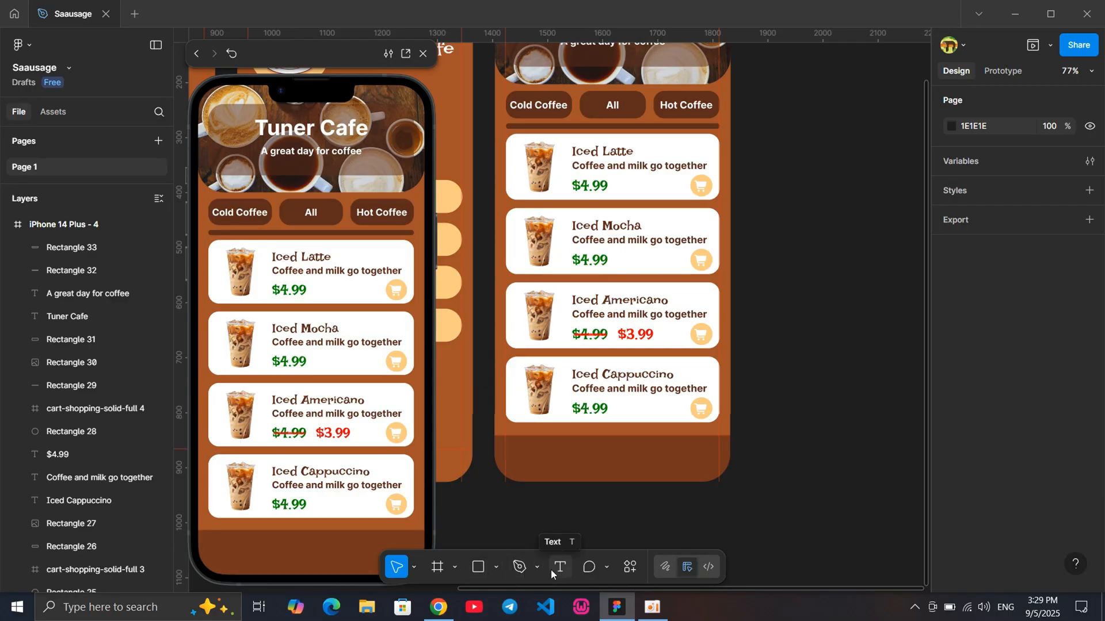
{"action": "left_click", "coordinate": [499, 568]}
{"action": "left_click", "coordinate": [555, 538]}
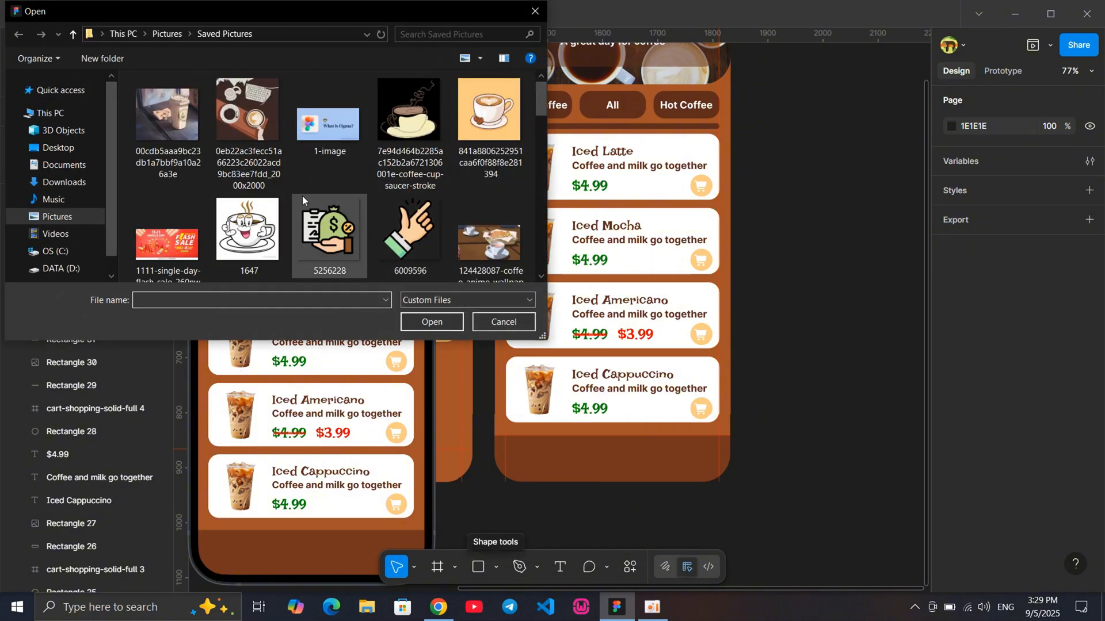
{"action": "scroll", "coordinate": [302, 195], "scroll_direction": "down", "scroll_amount": 5}
{"action": "left_click", "coordinate": [503, 322]}
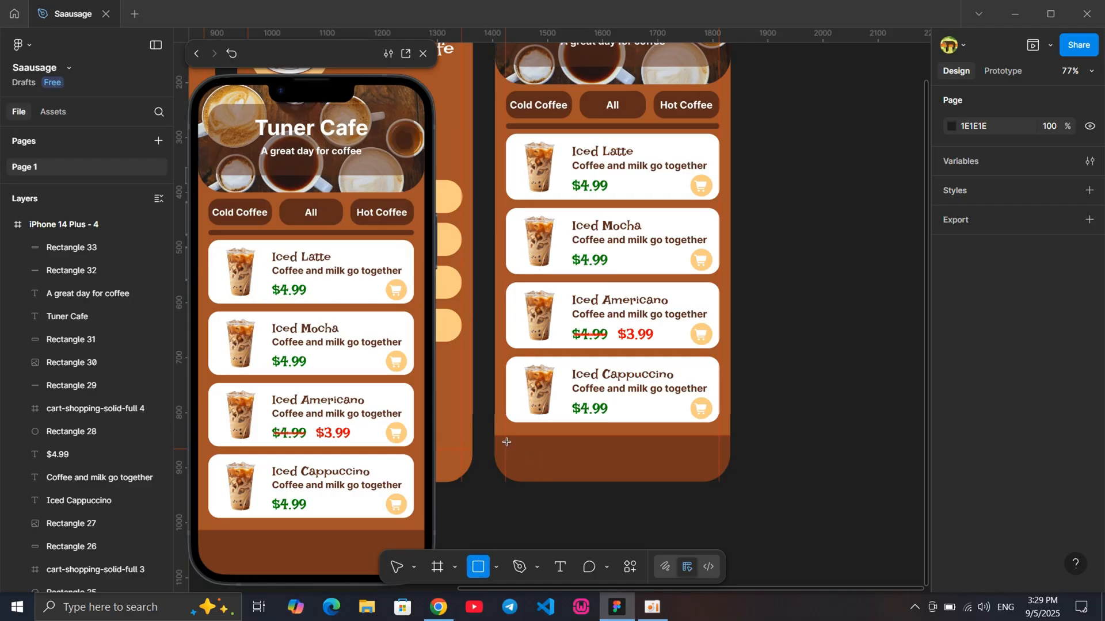
Draw a small placeholder rectangle inside the brown footer bar and set its size to 50 × 50
{"action": "left_click_drag", "start_coordinate": [513, 447], "coordinate": [543, 468]}
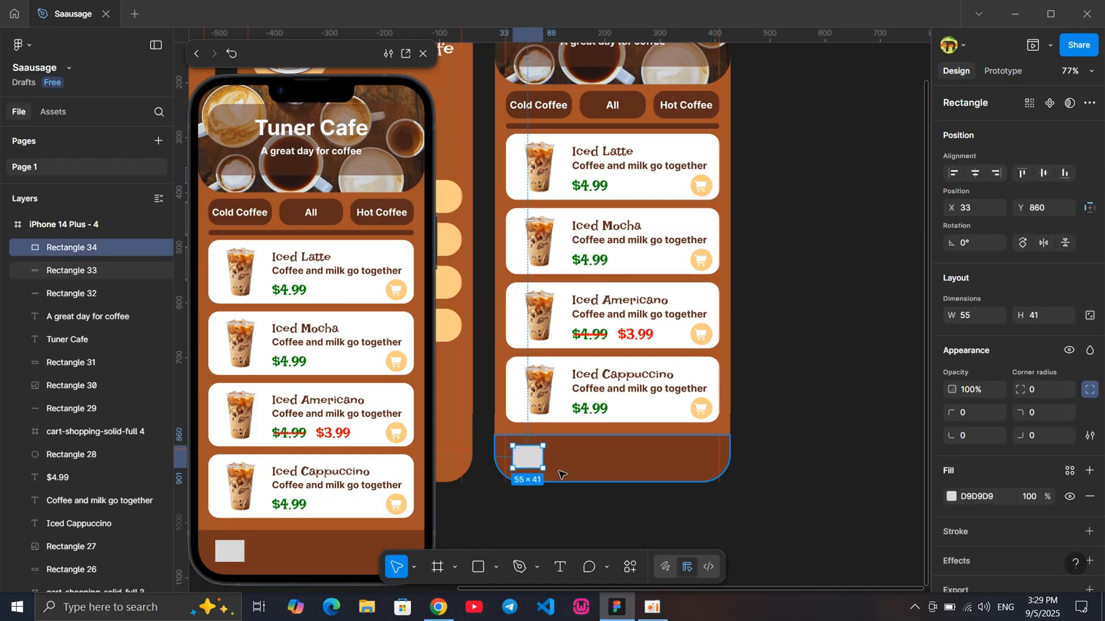
{"action": "left_click", "coordinate": [1042, 318]}
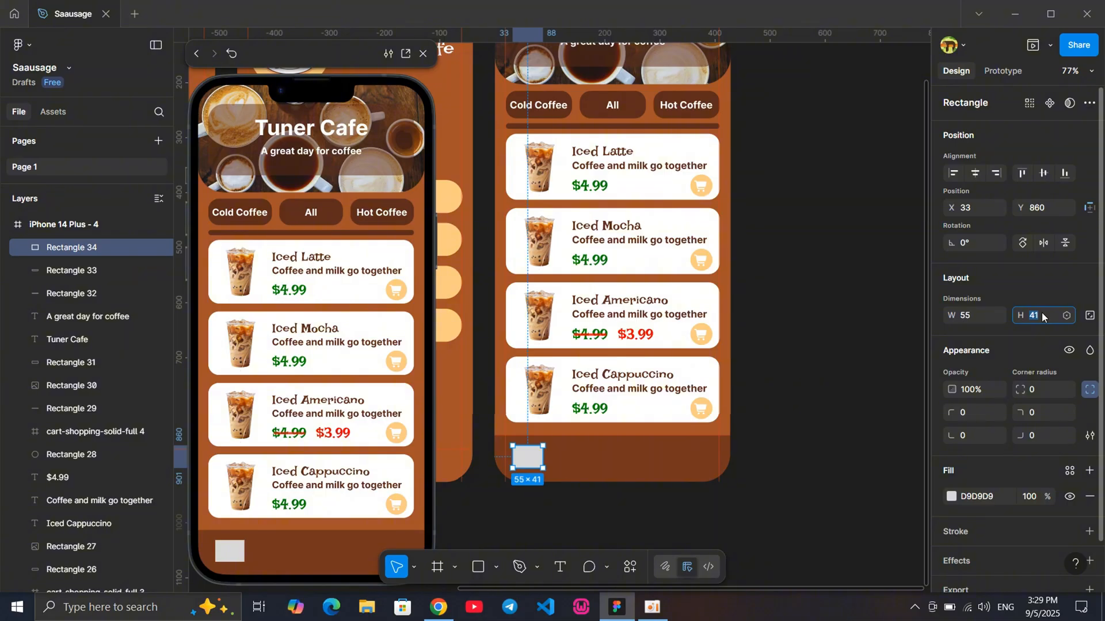
{"action": "key", "text": "Return"}
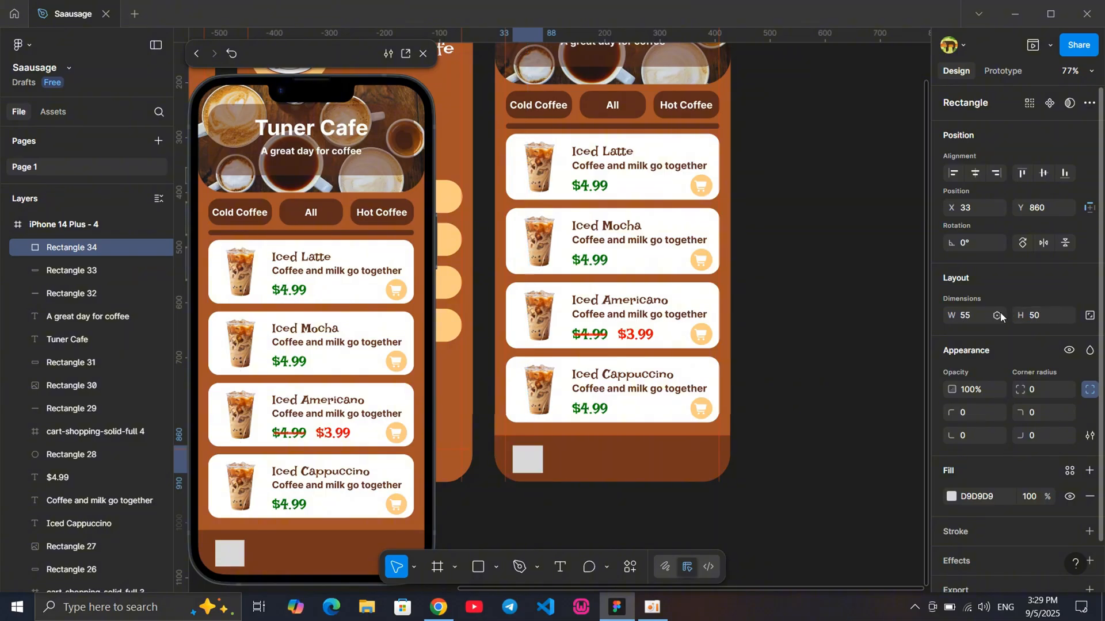
{"action": "left_click", "coordinate": [980, 315]}
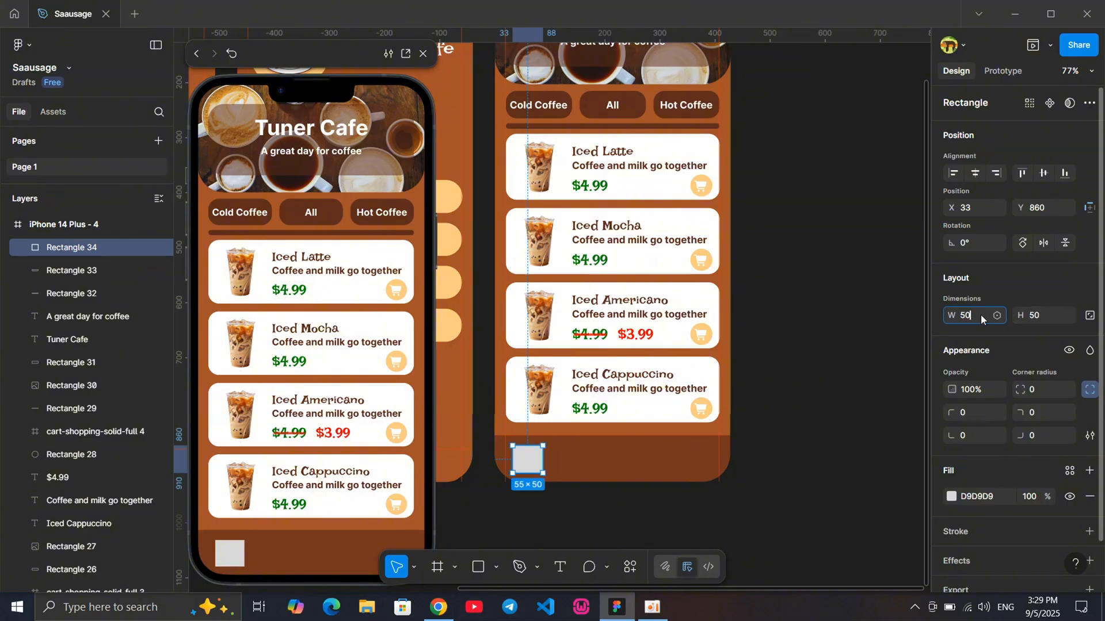
{"action": "type", "text": "50"}
{"action": "key", "text": "Return"}
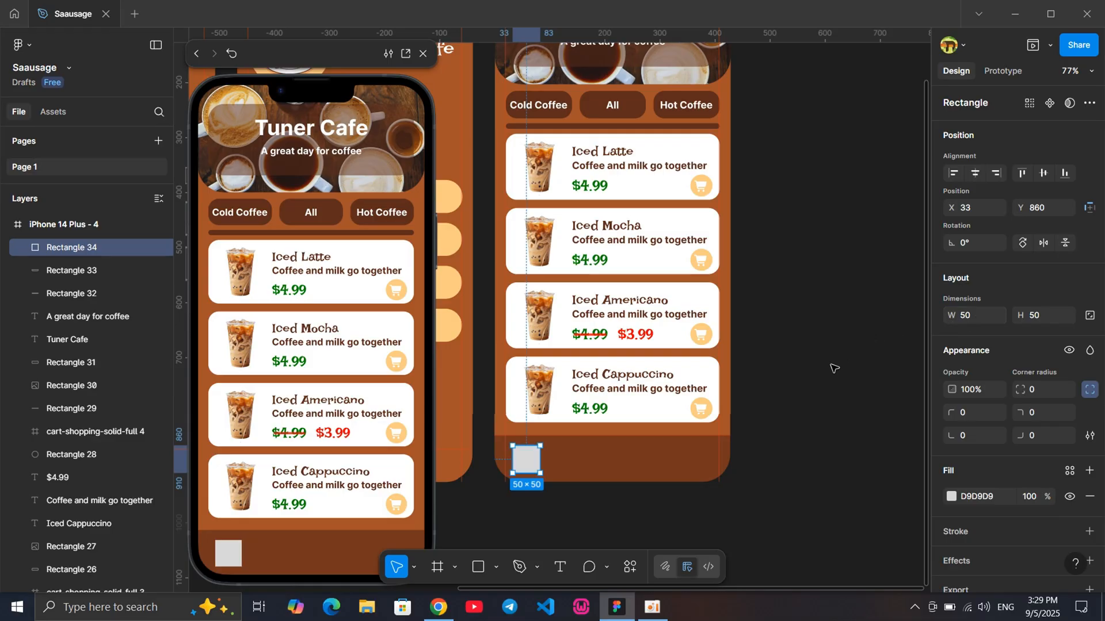
Move the placeholder square to the horizontal centre of the footer bar, at X 189, Y 856
{"action": "left_click", "coordinate": [834, 368]}
{"action": "left_click_drag", "start_coordinate": [525, 458], "coordinate": [602, 455]}
{"action": "left_click", "coordinate": [975, 172]}
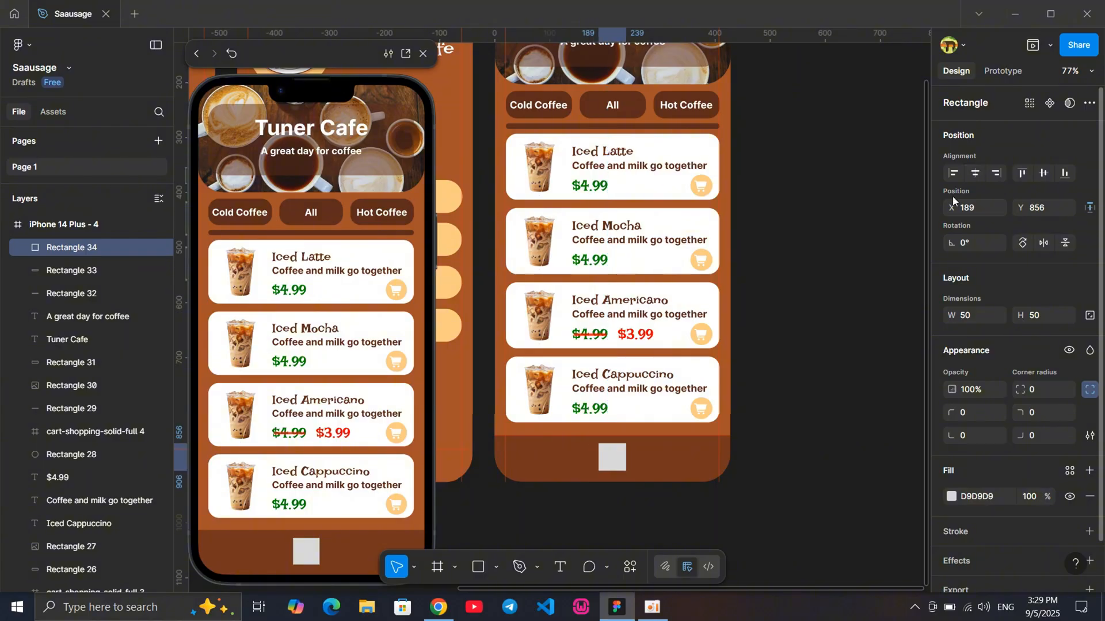
{"action": "left_click", "coordinate": [798, 391]}
Duplicate the centred placeholder square and place the copy to its right, level with it in the footer bar
{"action": "left_click", "coordinate": [611, 458]}
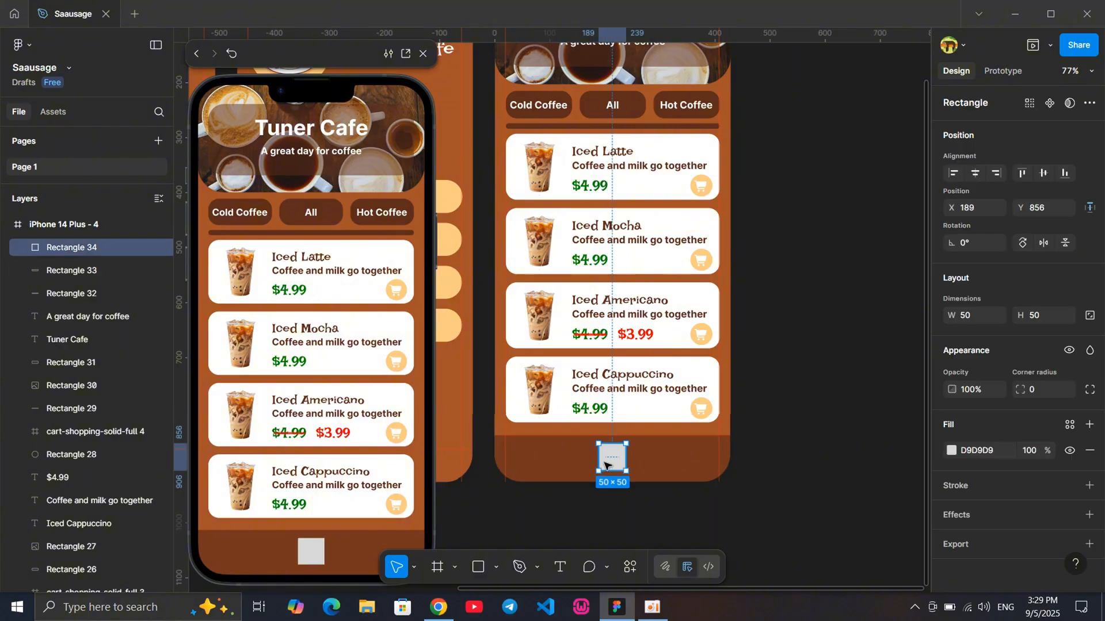
{"action": "key", "text": "ctrl+d"}
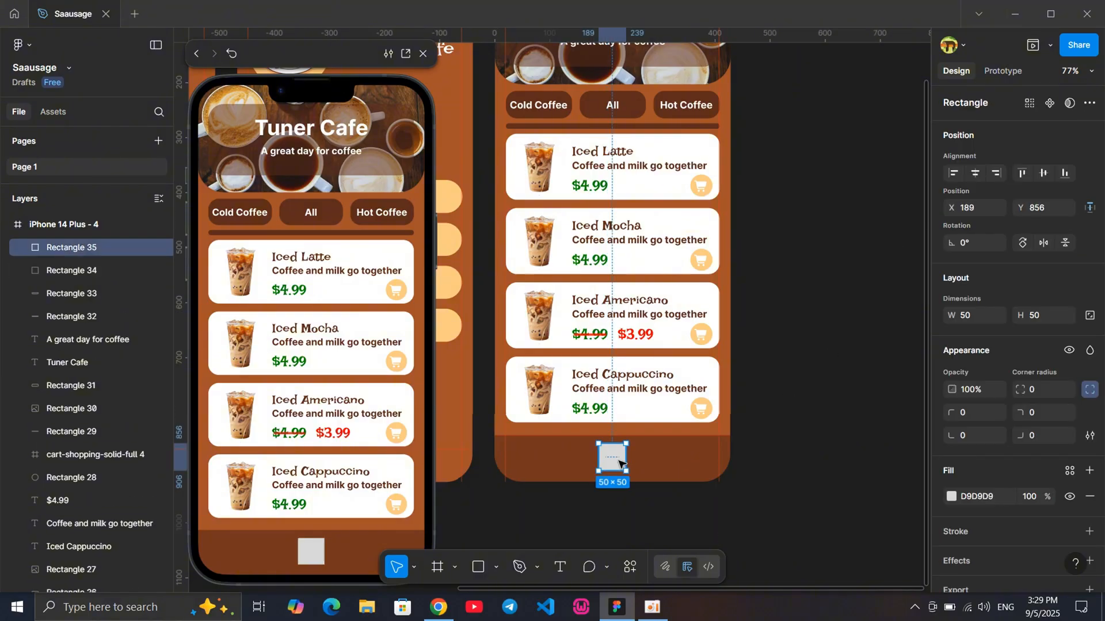
{"action": "left_click_drag", "start_coordinate": [610, 459], "coordinate": [677, 457]}
{"action": "left_click", "coordinate": [798, 426]}
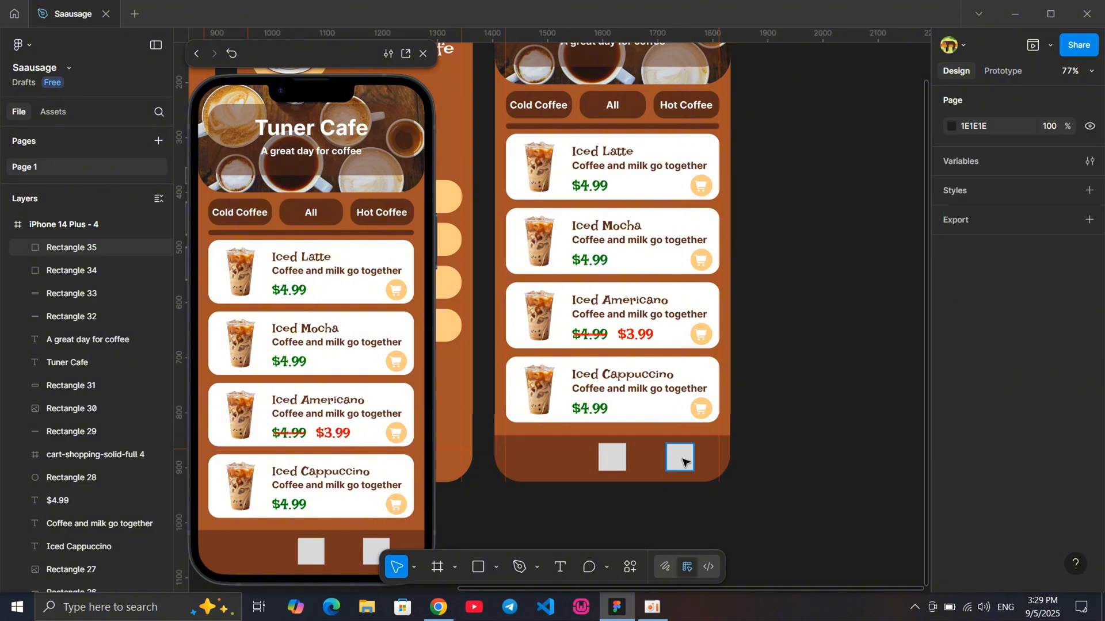
Duplicate the centred square again and place the copy to its left, matching the right square's spacing
{"action": "left_click", "coordinate": [619, 457]}
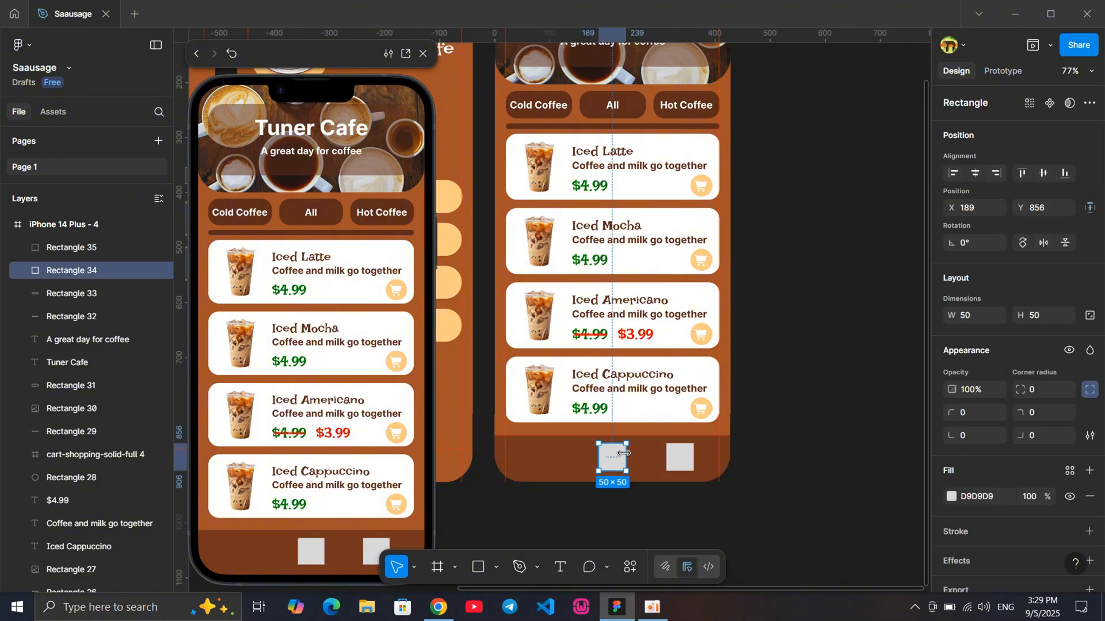
{"action": "key", "text": "ctrl+d"}
{"action": "left_click_drag", "start_coordinate": [609, 459], "coordinate": [541, 460]}
{"action": "left_click", "coordinate": [801, 412]}
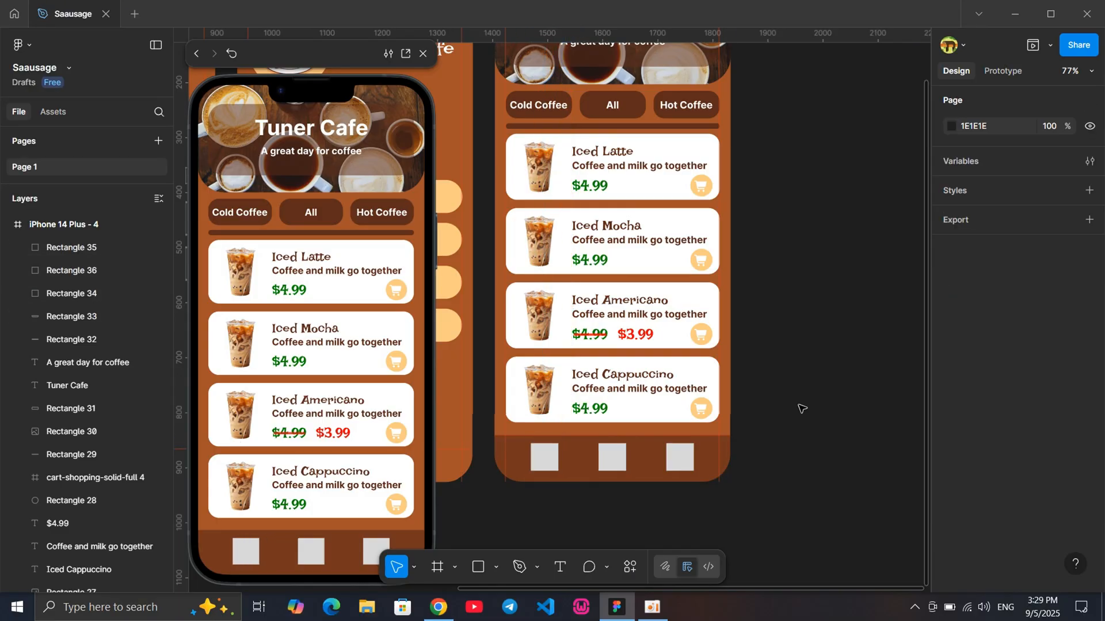
{"action": "scroll", "coordinate": [781, 377], "scroll_direction": "down", "scroll_amount": 1}
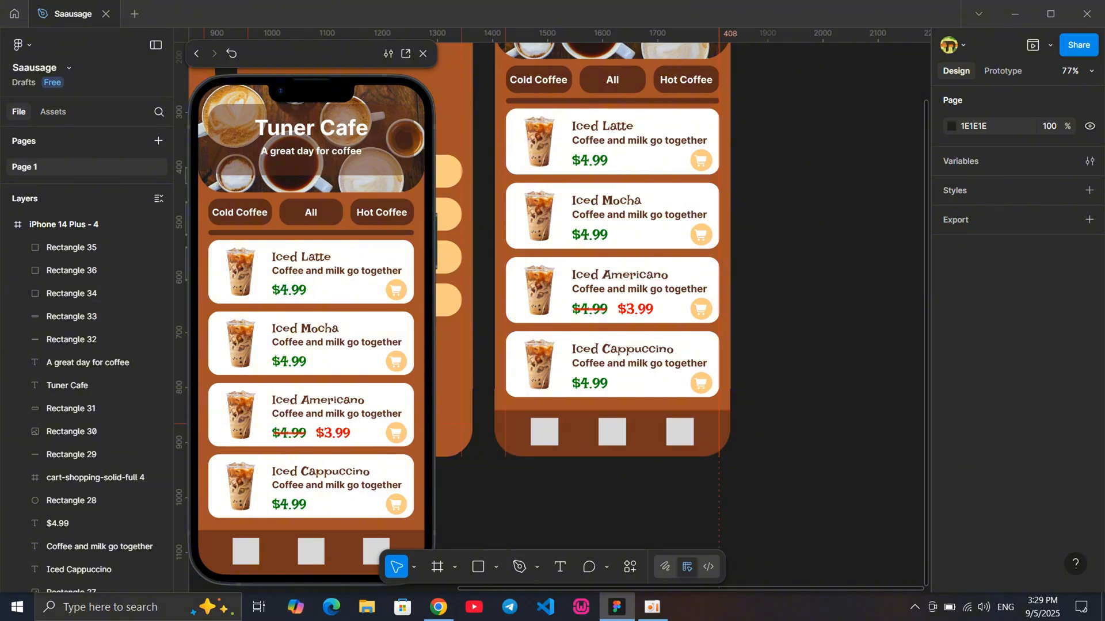
{"action": "left_click", "coordinate": [497, 568]}
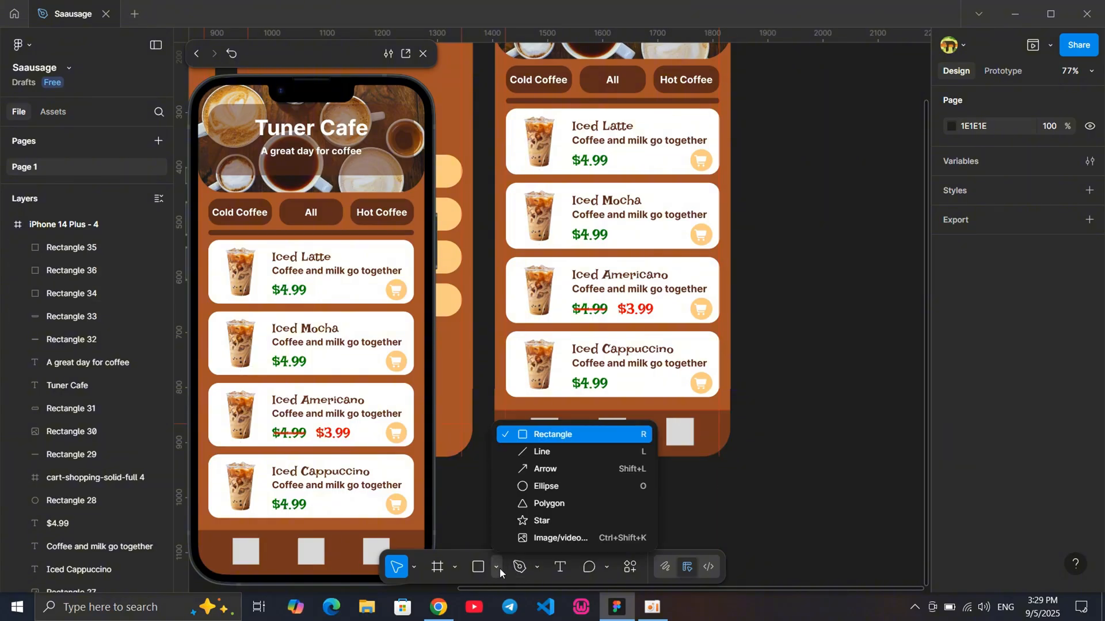
{"action": "key", "text": "Escape"}
{"action": "left_click", "coordinate": [547, 436]}
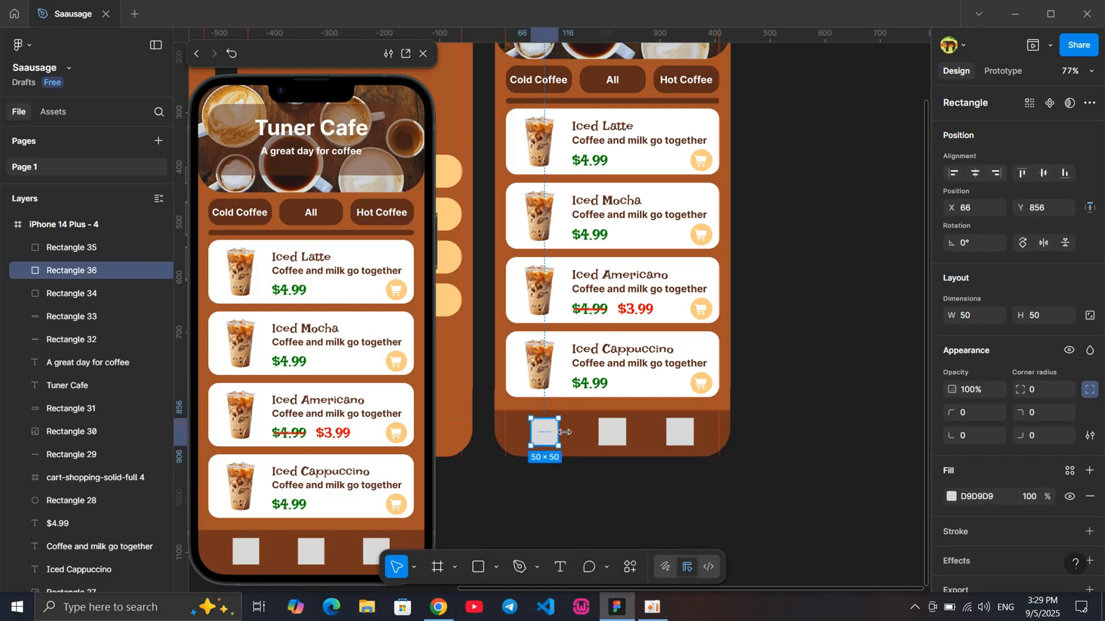
{"action": "left_click", "coordinate": [975, 320]}
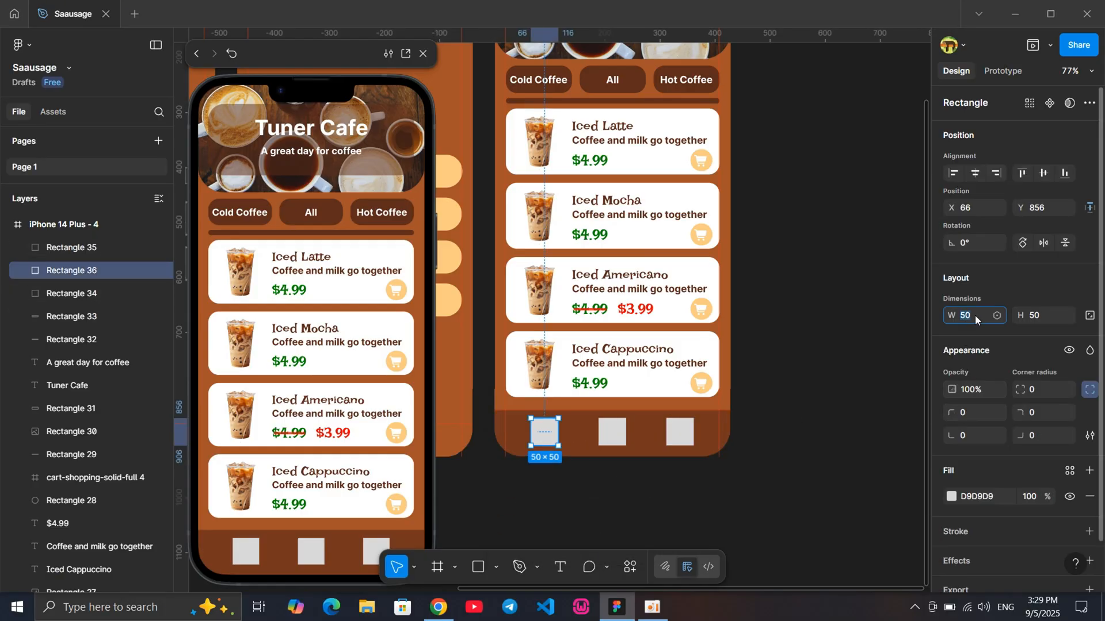
{"action": "left_click", "coordinate": [816, 446]}
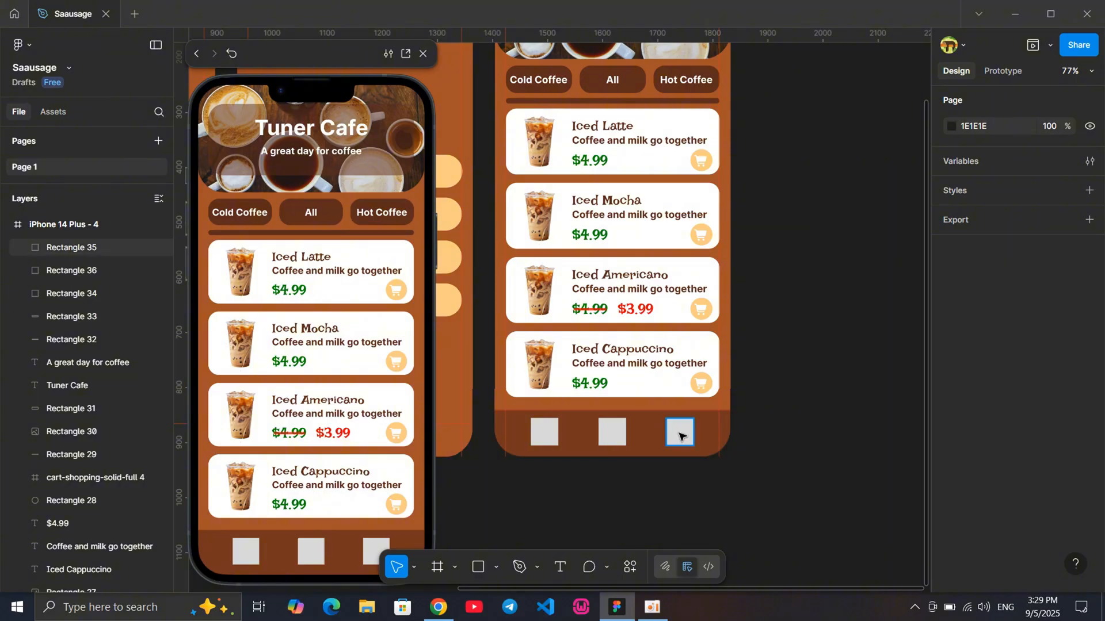
Delete the right and left placeholder squares from the footer bar, keeping only the centre one
{"action": "left_click", "coordinate": [680, 435]}
{"action": "key", "text": "Delete"}
{"action": "left_click", "coordinate": [544, 433]}
{"action": "key", "text": "Delete"}
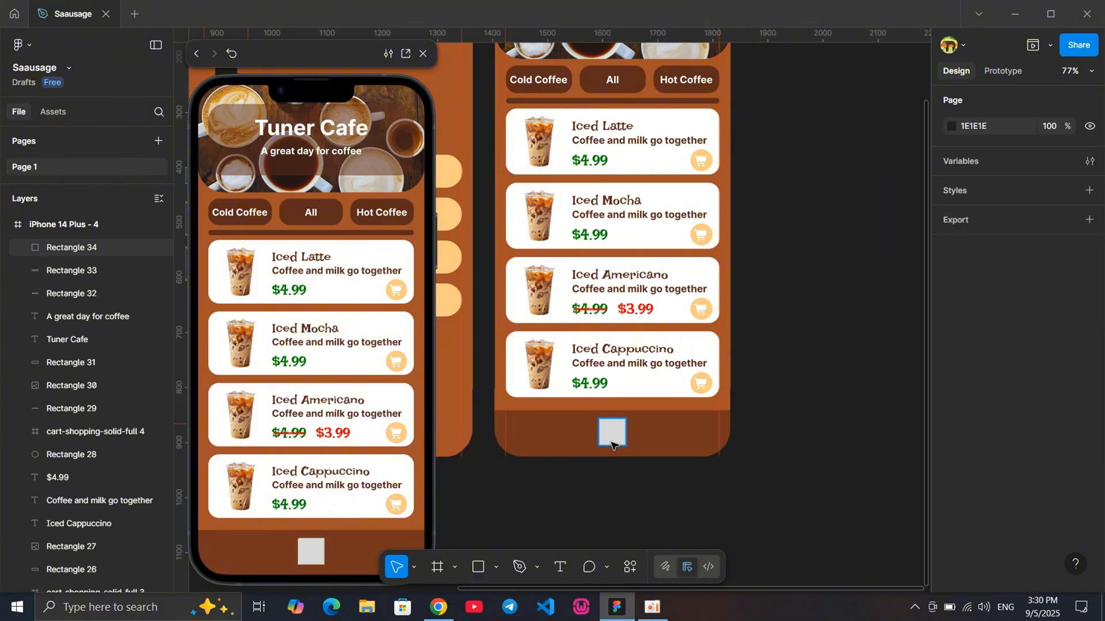
Resize the remaining centre placeholder square in the footer bar to 60 × 60
{"action": "left_click", "coordinate": [611, 433]}
{"action": "left_click", "coordinate": [973, 322]}
{"action": "type", "text": "6"}
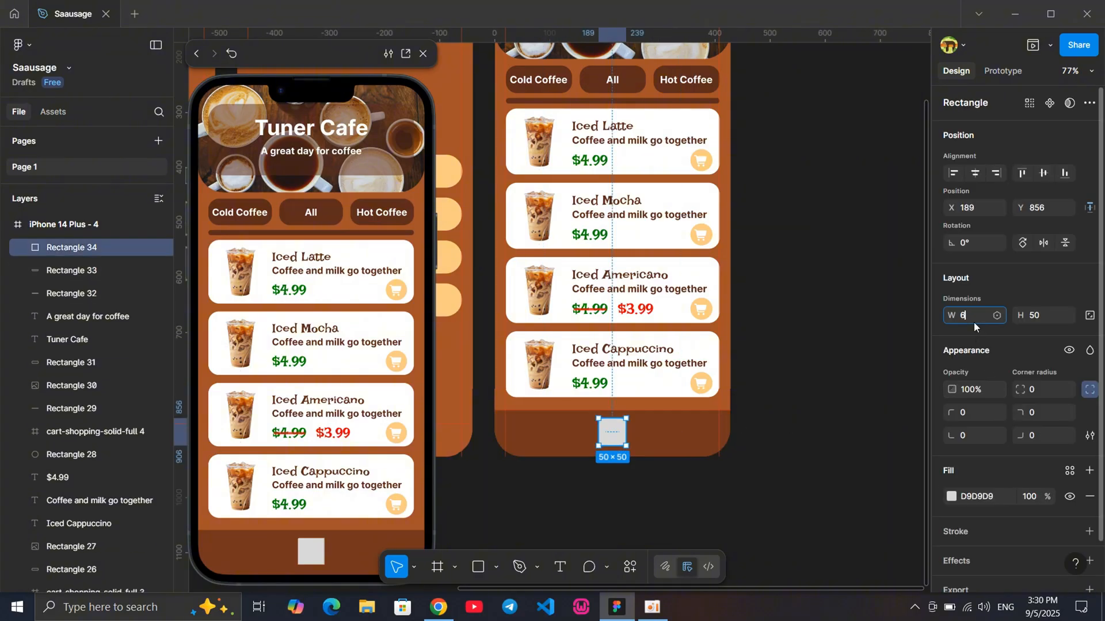
{"action": "type", "text": "0"}
{"action": "key", "text": "Return"}
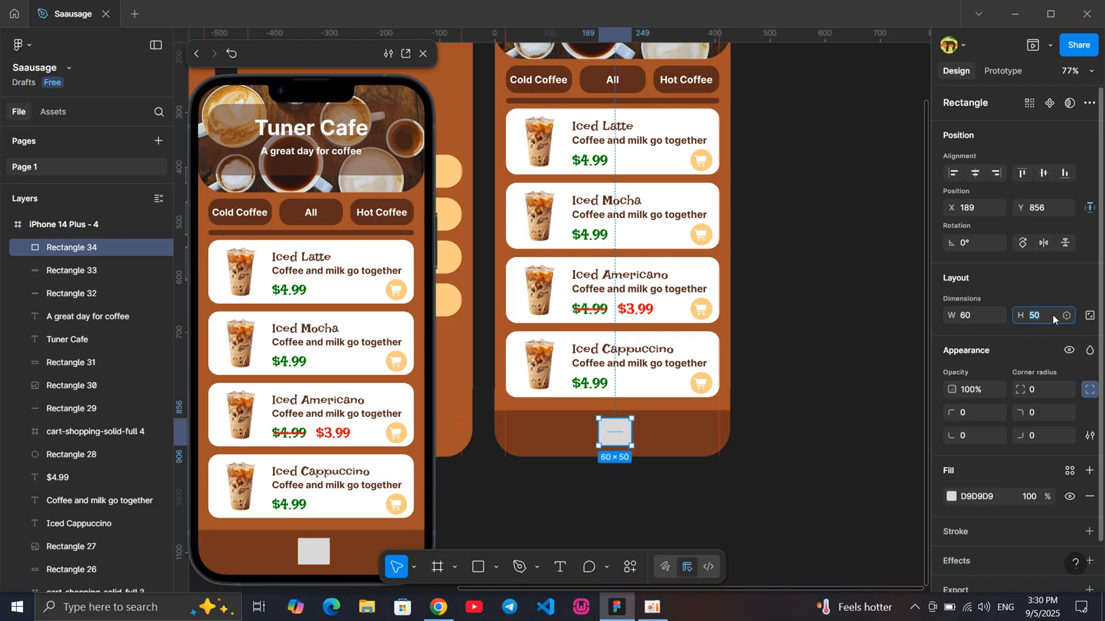
{"action": "left_click", "coordinate": [1052, 314]}
{"action": "type", "text": "60"}
{"action": "key", "text": "Return"}
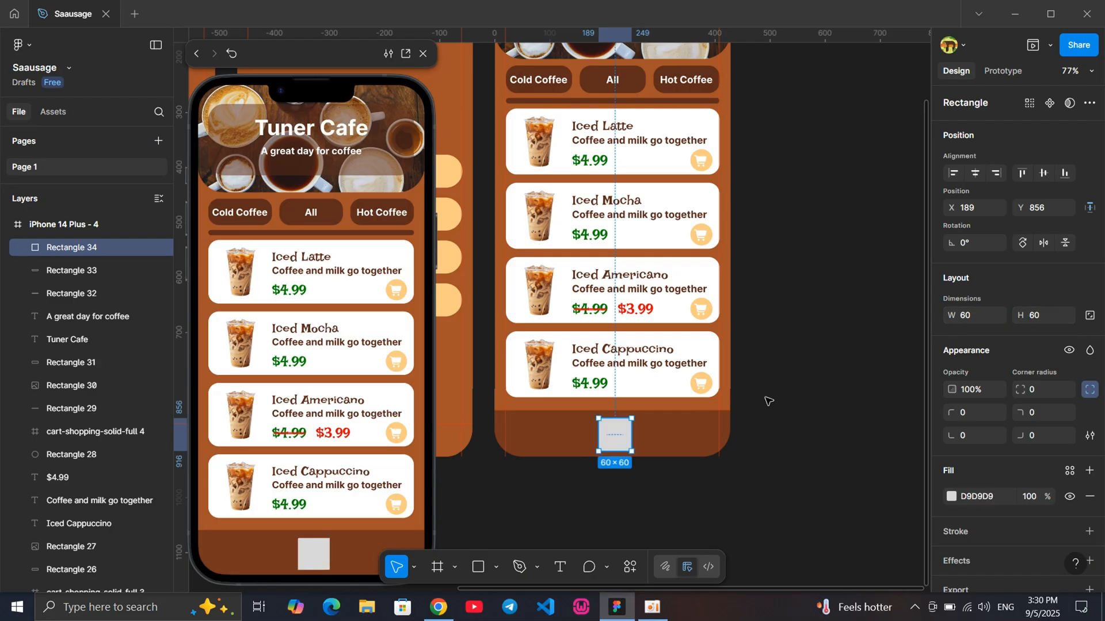
Centre the placeholder square horizontally in the frame and move it up slightly to Y 849 within the footer bar
{"action": "left_click", "coordinate": [977, 175]}
{"action": "left_click", "coordinate": [774, 351]}
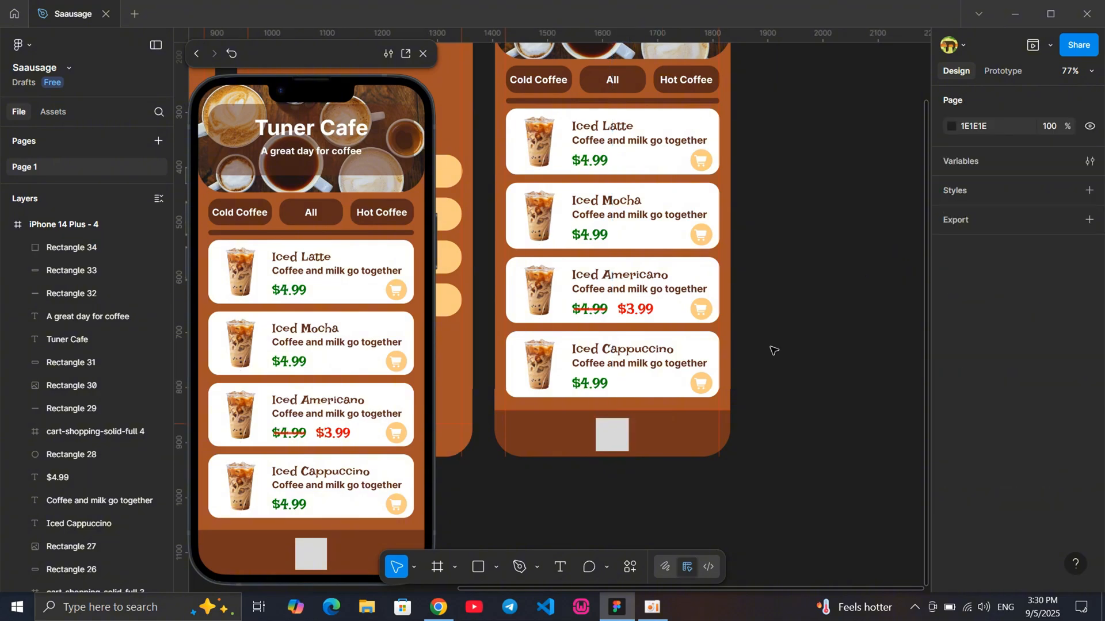
{"action": "left_click", "coordinate": [608, 440]}
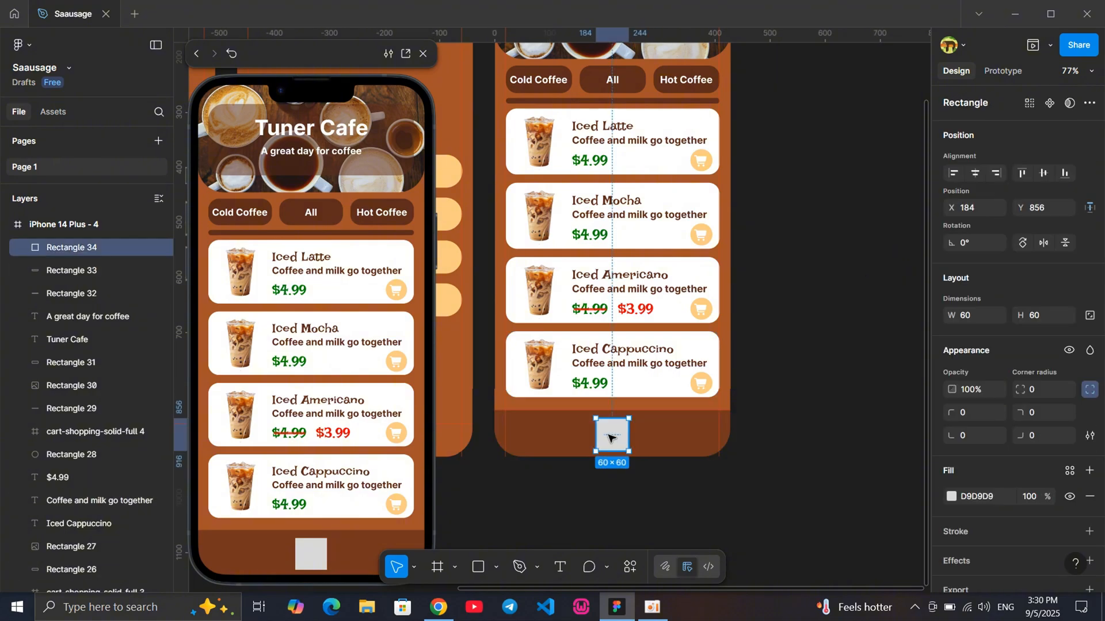
{"action": "left_click_drag", "start_coordinate": [610, 439], "coordinate": [610, 435]}
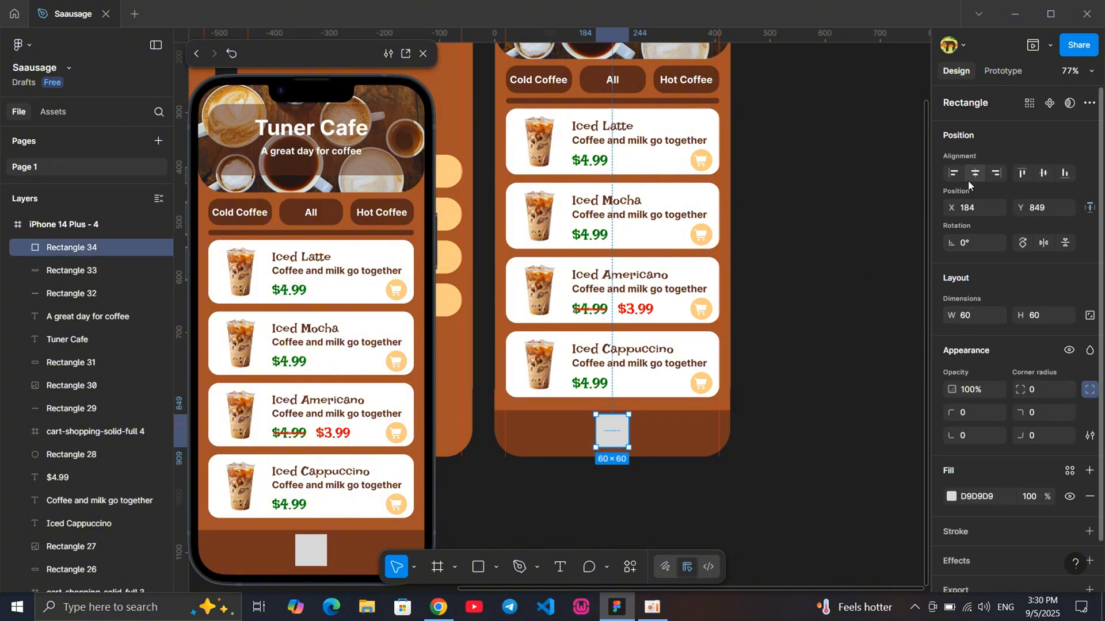
{"action": "left_click", "coordinate": [808, 327]}
Turn the centre placeholder square into a circle by setting its corner radius to 50
{"action": "left_click", "coordinate": [611, 436]}
{"action": "left_click", "coordinate": [1090, 390]}
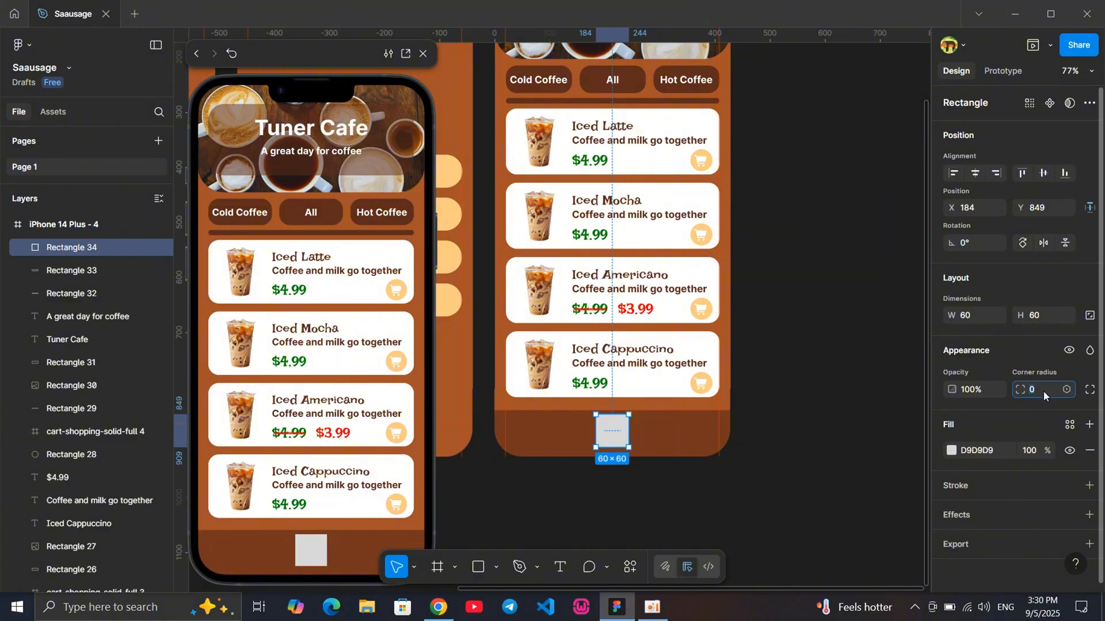
{"action": "type", "text": "0"}
{"action": "key", "text": "Return"}
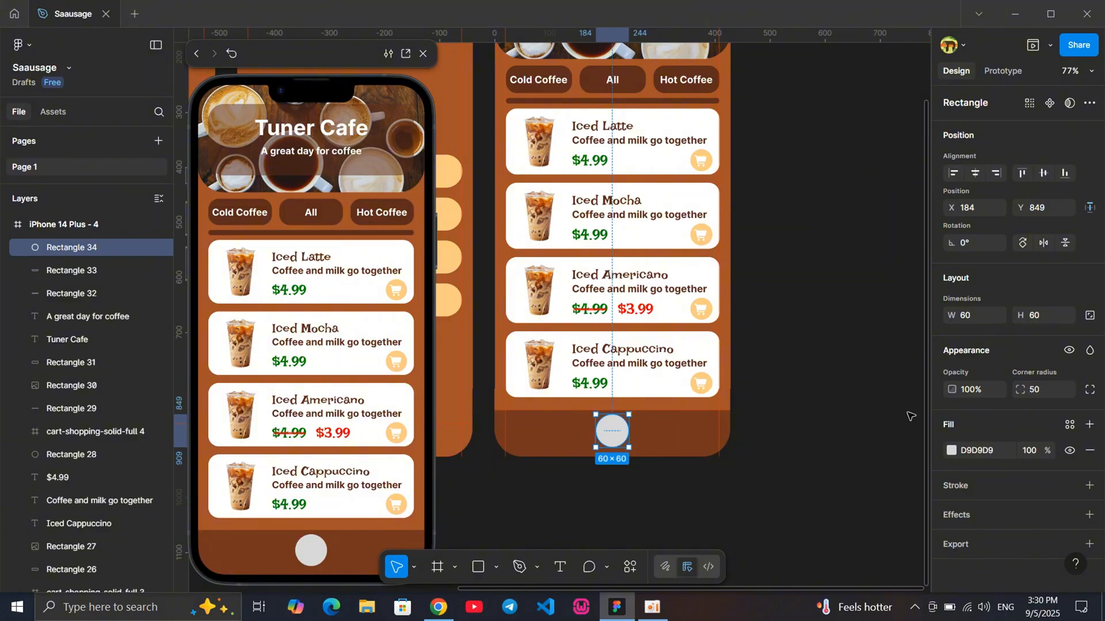
{"action": "left_click", "coordinate": [805, 428]}
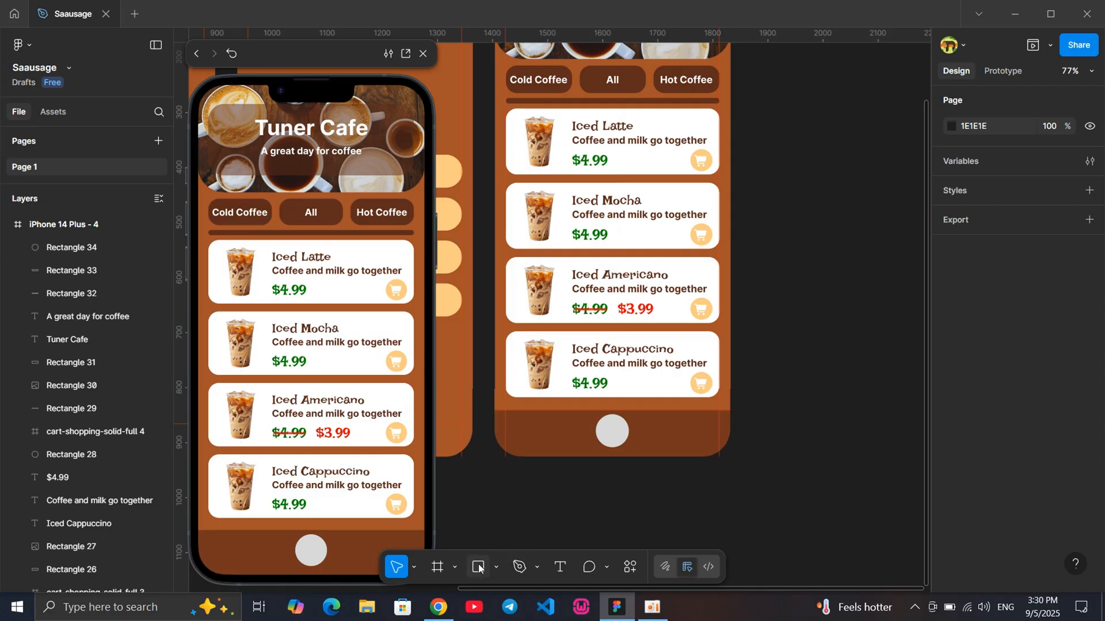
Duplicate the centre circle twice and place one copy on each side of it in the footer bar
{"action": "left_click", "coordinate": [610, 438]}
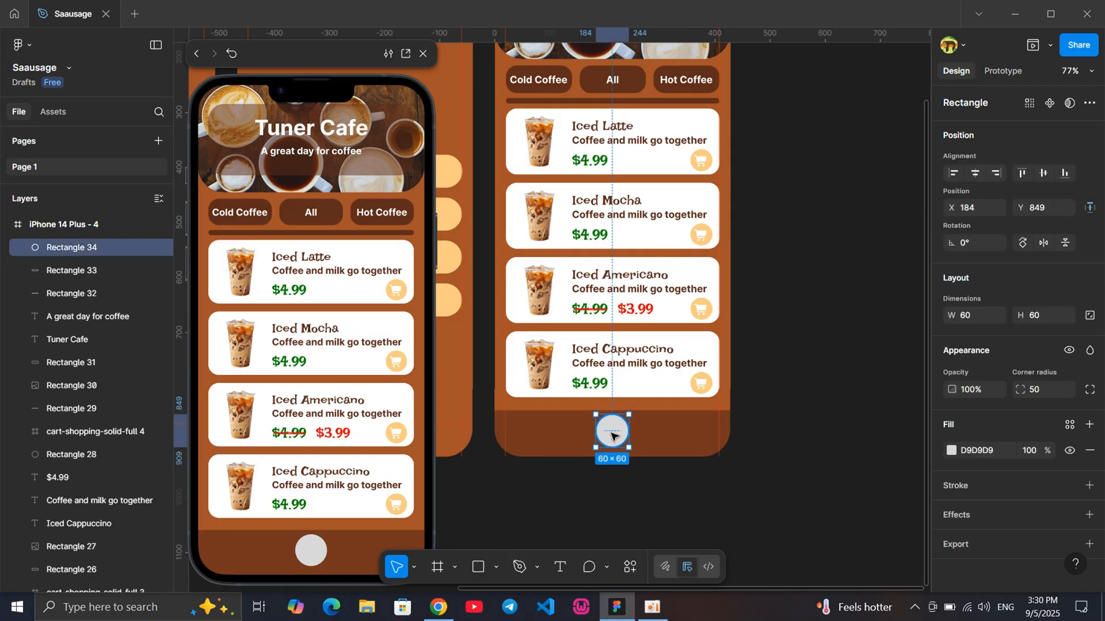
{"action": "key", "text": "ctrl+d"}
{"action": "key", "text": "ctrl+d"}
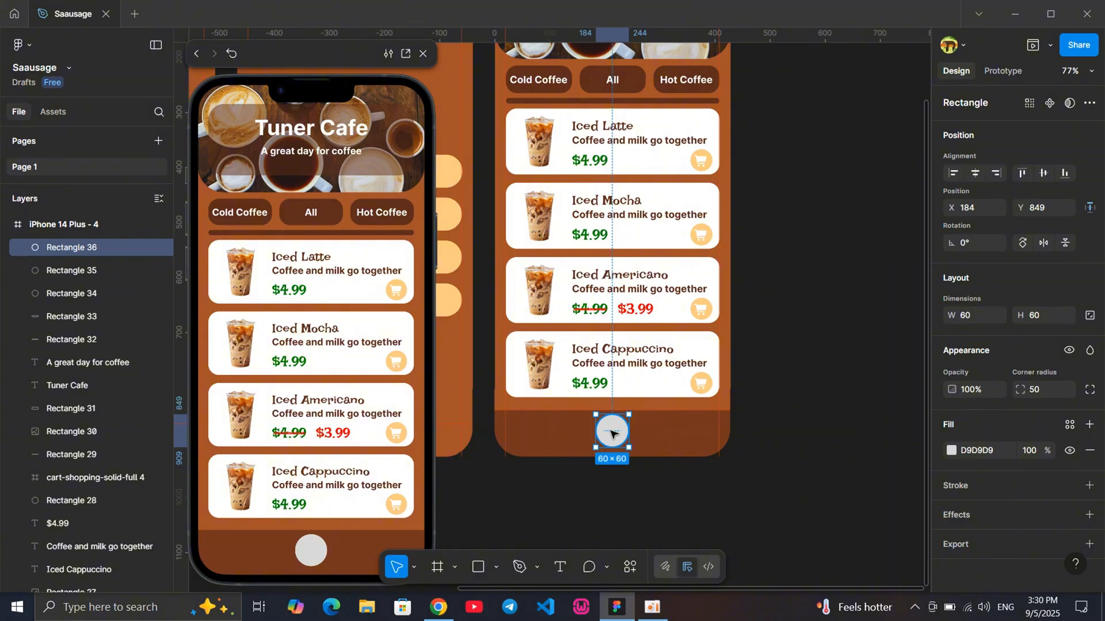
{"action": "left_click_drag", "start_coordinate": [611, 432], "coordinate": [537, 436]}
{"action": "left_click", "coordinate": [781, 424]}
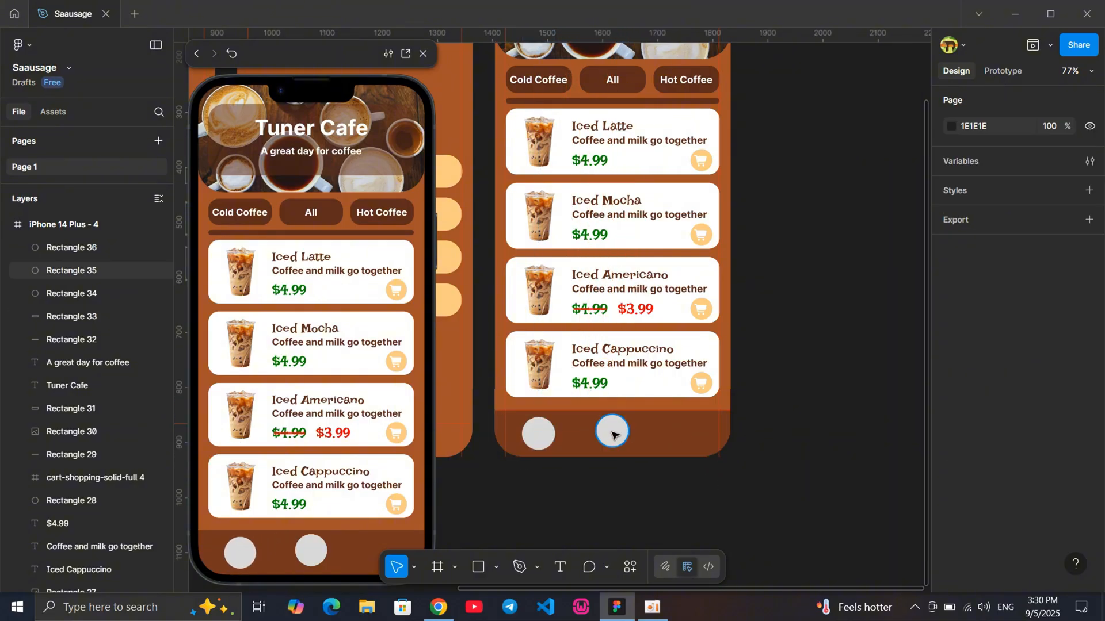
{"action": "left_click_drag", "start_coordinate": [612, 429], "coordinate": [685, 437]}
{"action": "left_click", "coordinate": [860, 378]}
{"action": "scroll", "coordinate": [656, 363], "scroll_direction": "up", "scroll_amount": 3}
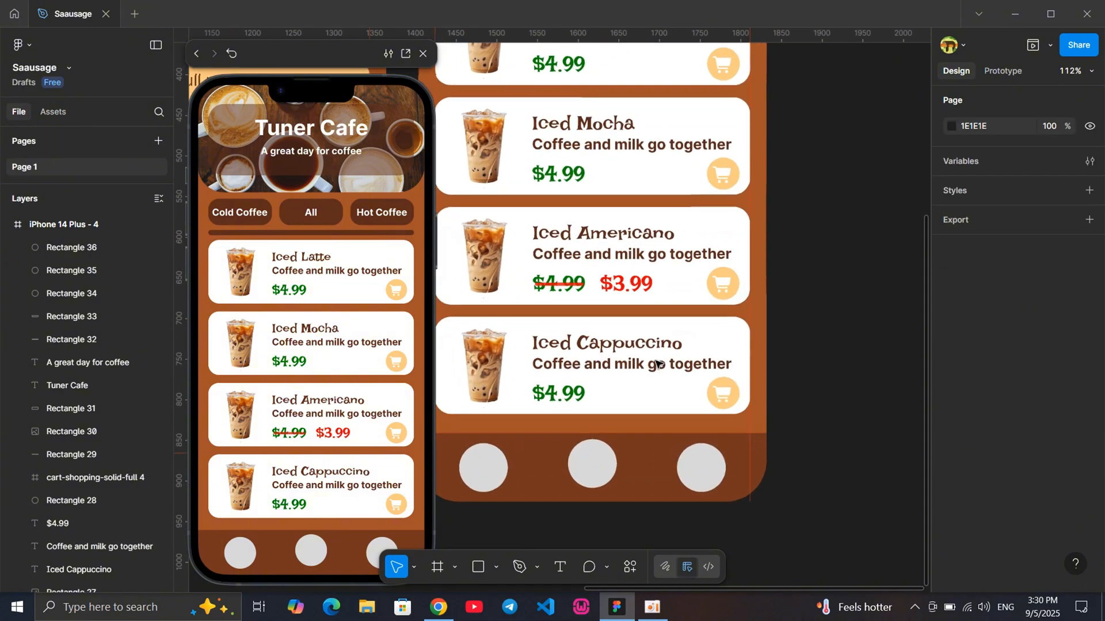
{"action": "scroll", "coordinate": [656, 364], "scroll_direction": "down", "scroll_amount": 3}
{"action": "left_click", "coordinate": [585, 420]}
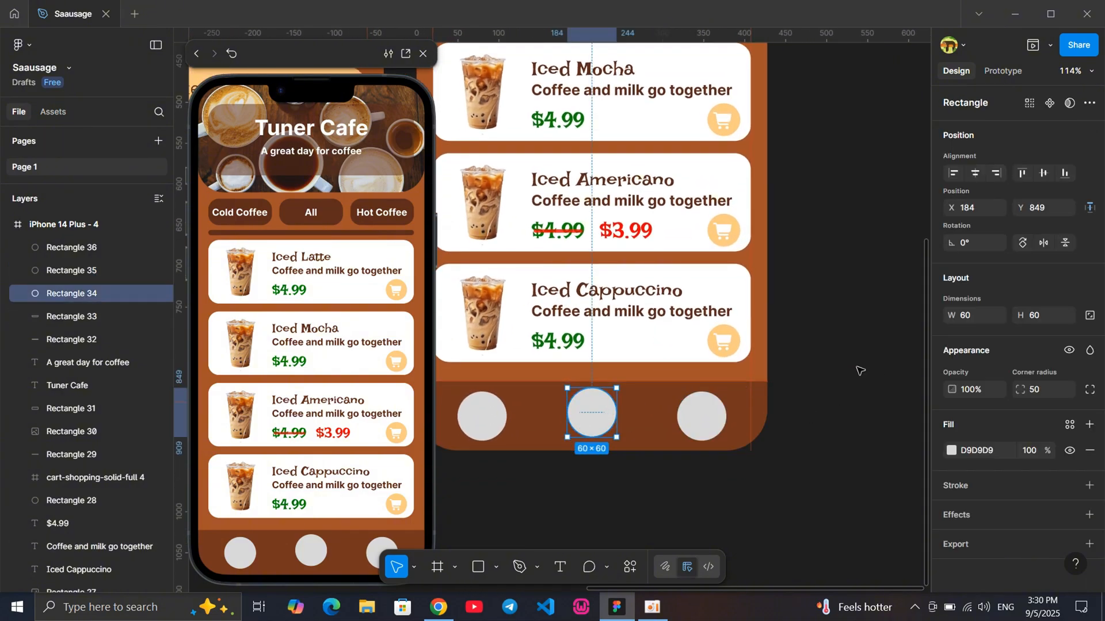
{"action": "left_click", "coordinate": [794, 397]}
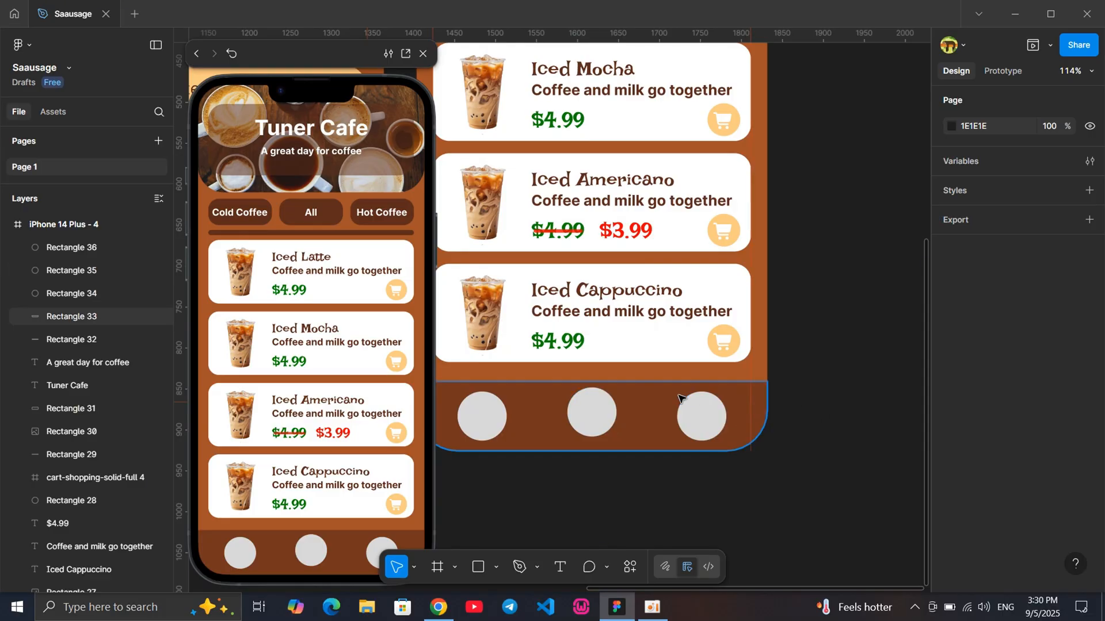
{"action": "scroll", "coordinate": [680, 399], "scroll_direction": "down", "scroll_amount": 3}
{"action": "scroll", "coordinate": [681, 399], "scroll_direction": "down", "scroll_amount": 1}
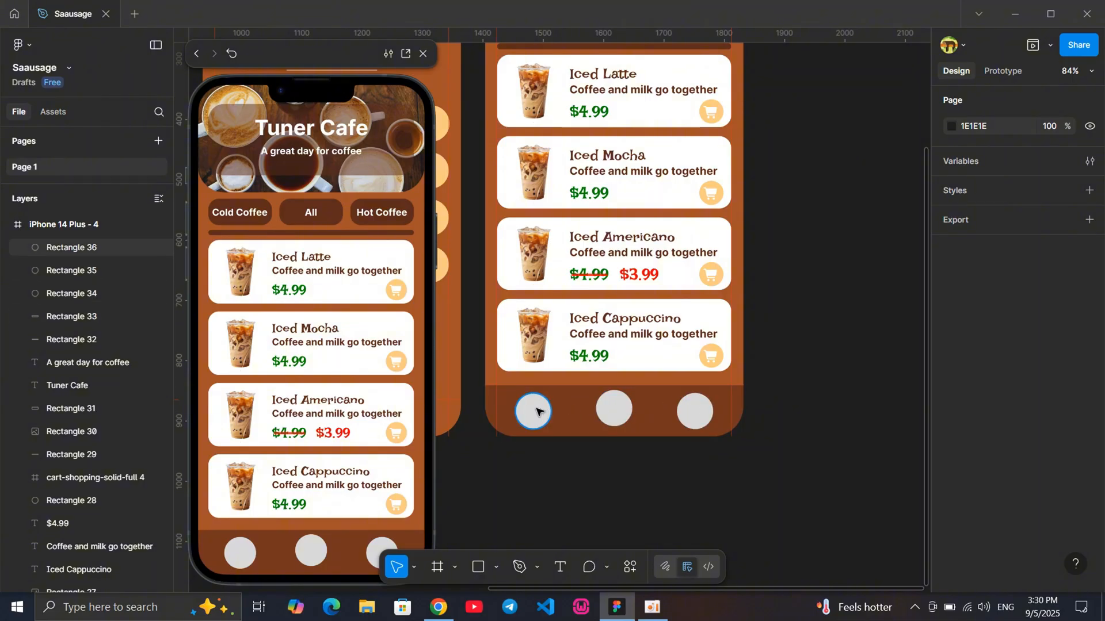
Import the gear-solid-full (1) icon from the Downloads folder and place it over the right footer circle
{"action": "left_click", "coordinate": [496, 567]}
{"action": "left_click", "coordinate": [561, 534]}
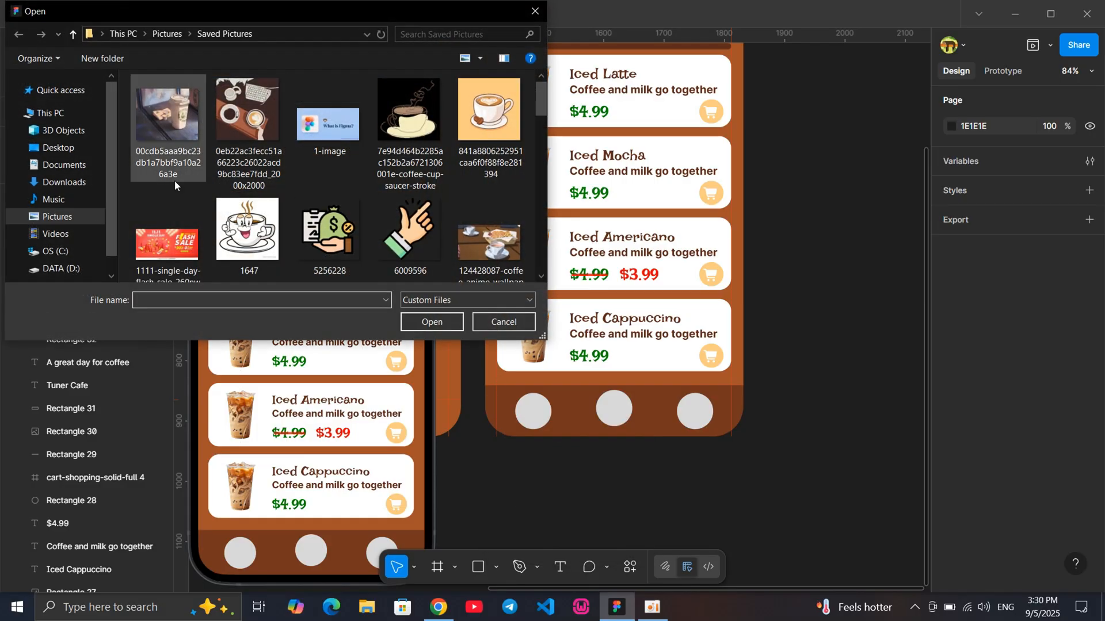
{"action": "left_click", "coordinate": [62, 182]}
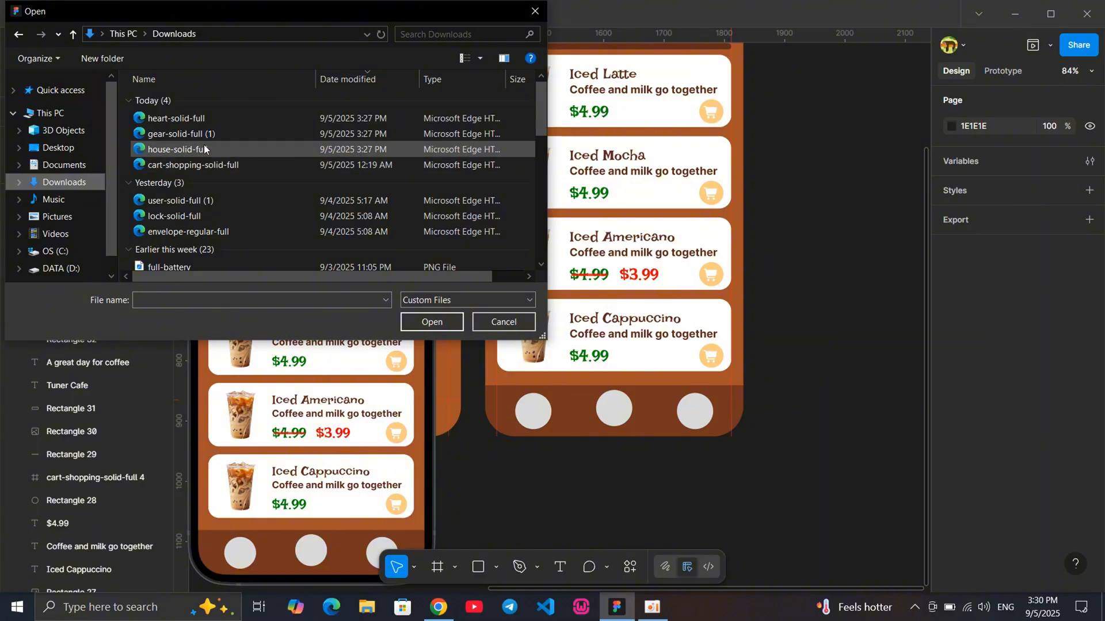
{"action": "left_click", "coordinate": [183, 133]}
{"action": "double_click", "coordinate": [183, 134]}
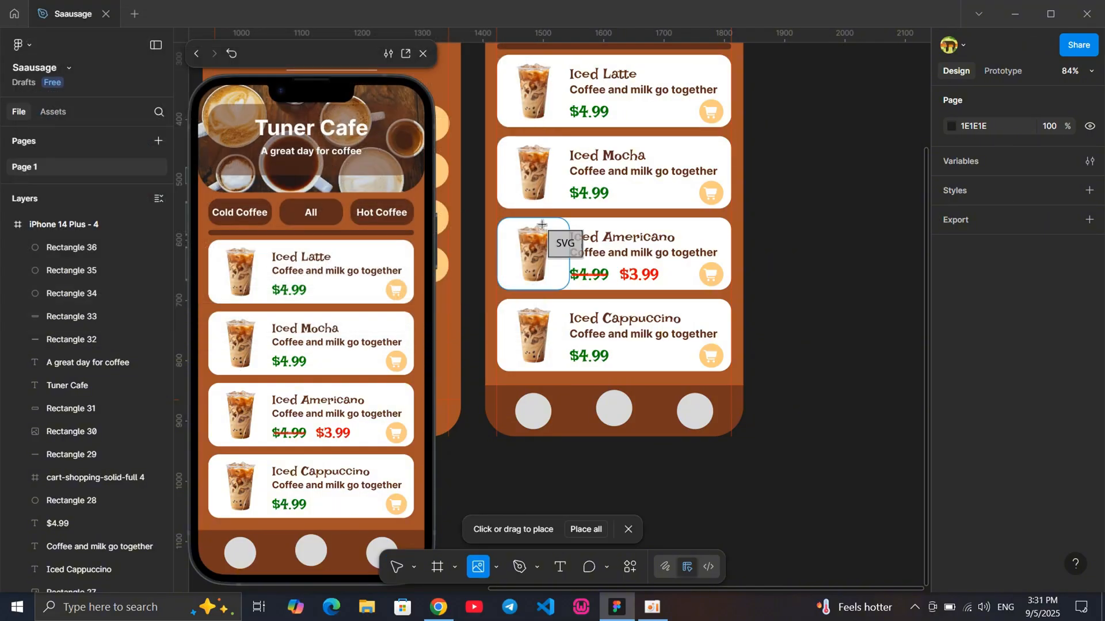
{"action": "left_click", "coordinate": [694, 408]}
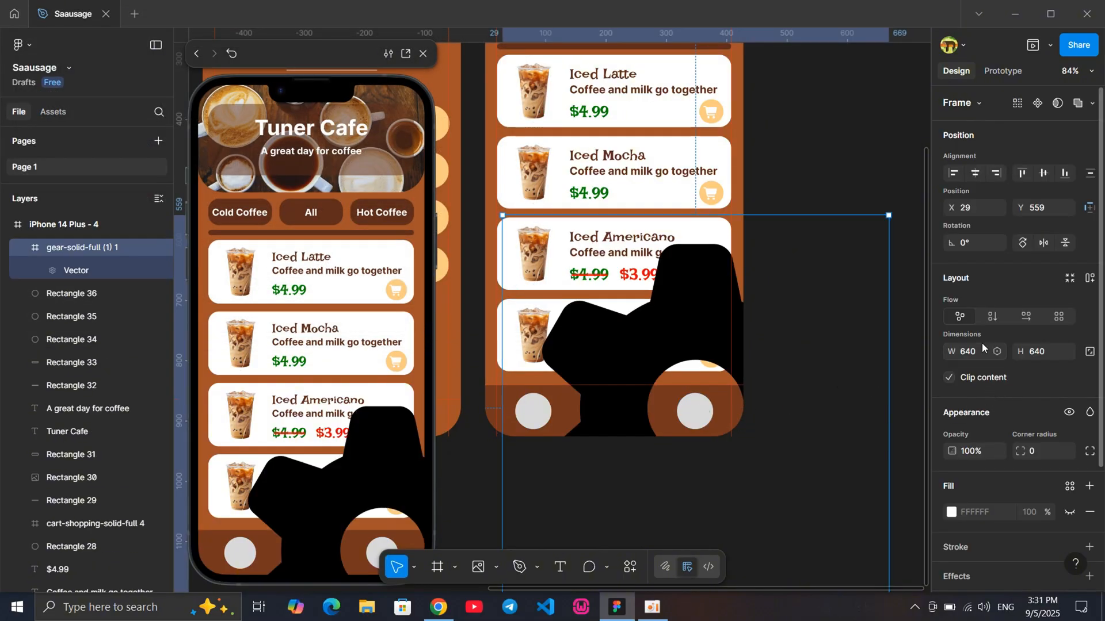
Resize the gear icon to 50 × 50 and move it onto the right footer circle
{"action": "key", "text": "Return"}
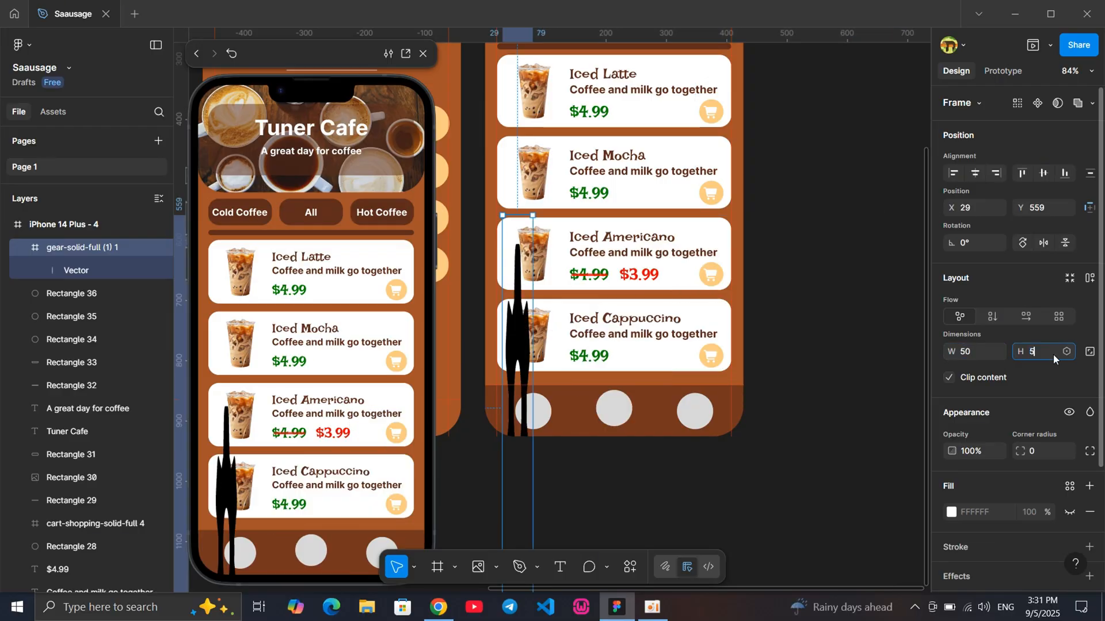
{"action": "type", "text": "50"}
{"action": "key", "text": "Return"}
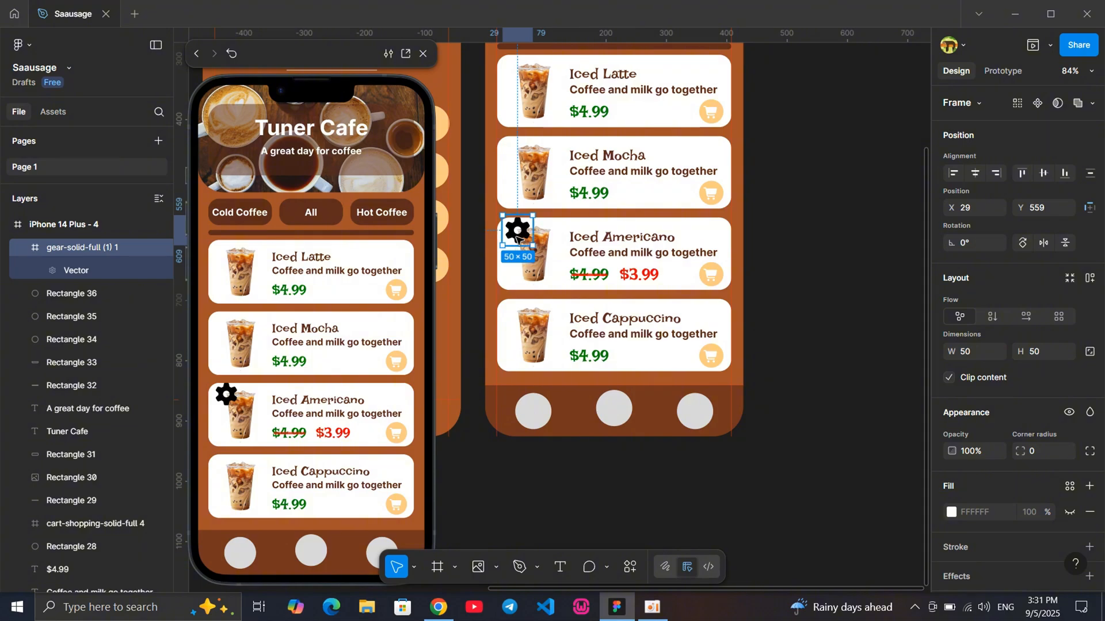
{"action": "left_click_drag", "start_coordinate": [516, 231], "coordinate": [694, 412]}
{"action": "left_click", "coordinate": [806, 394]}
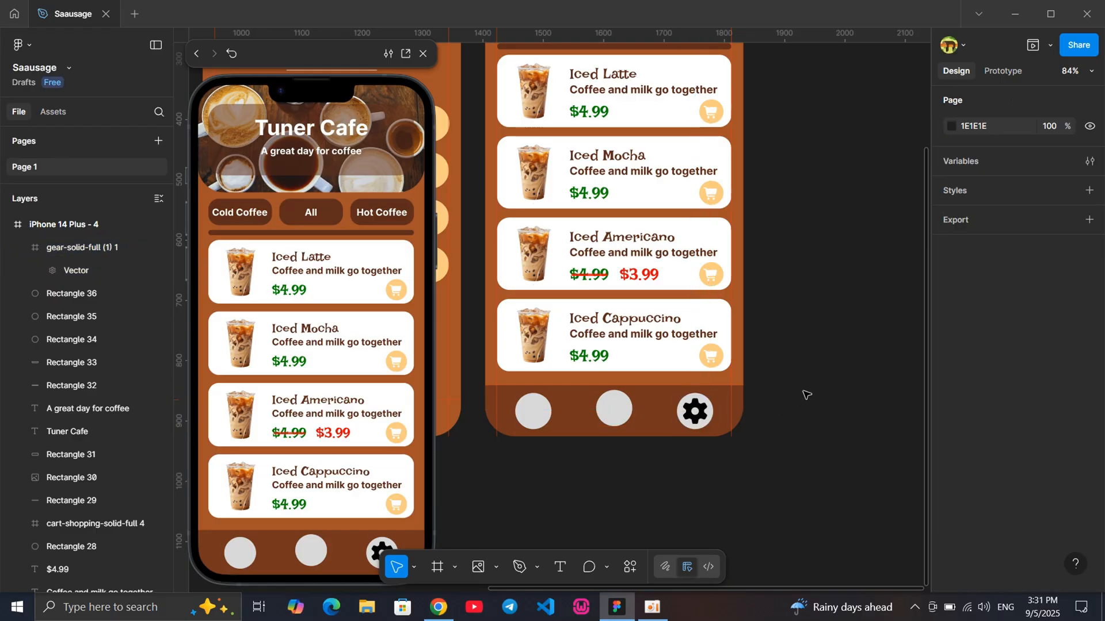
Import the house-solid-full icon from the Downloads folder and place it over the left footer circle
{"action": "left_click", "coordinate": [496, 566]}
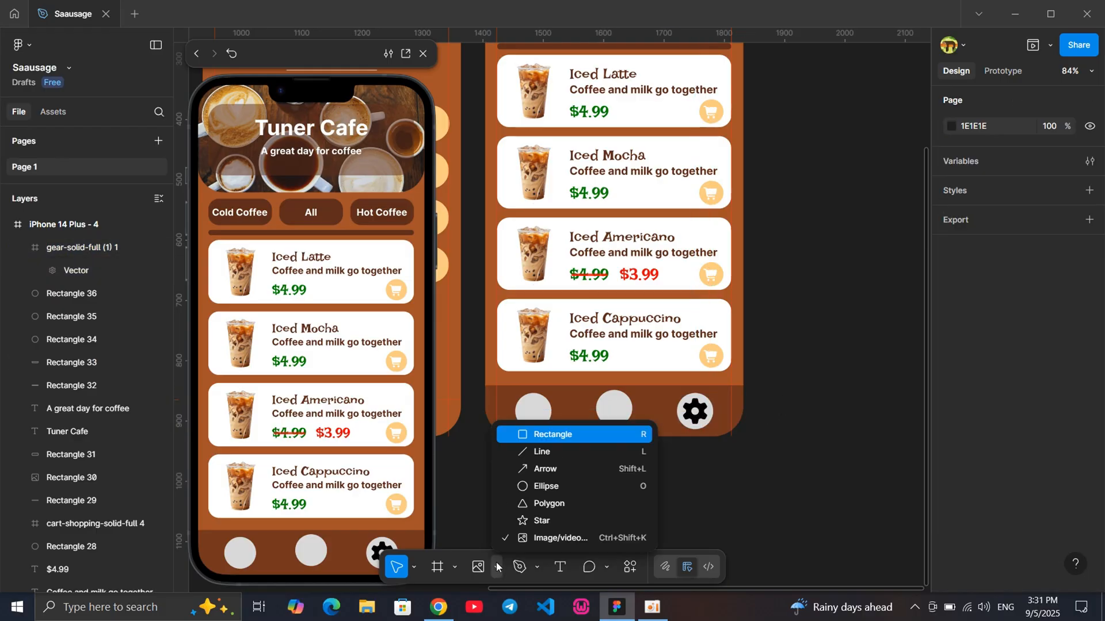
{"action": "left_click", "coordinate": [520, 537]}
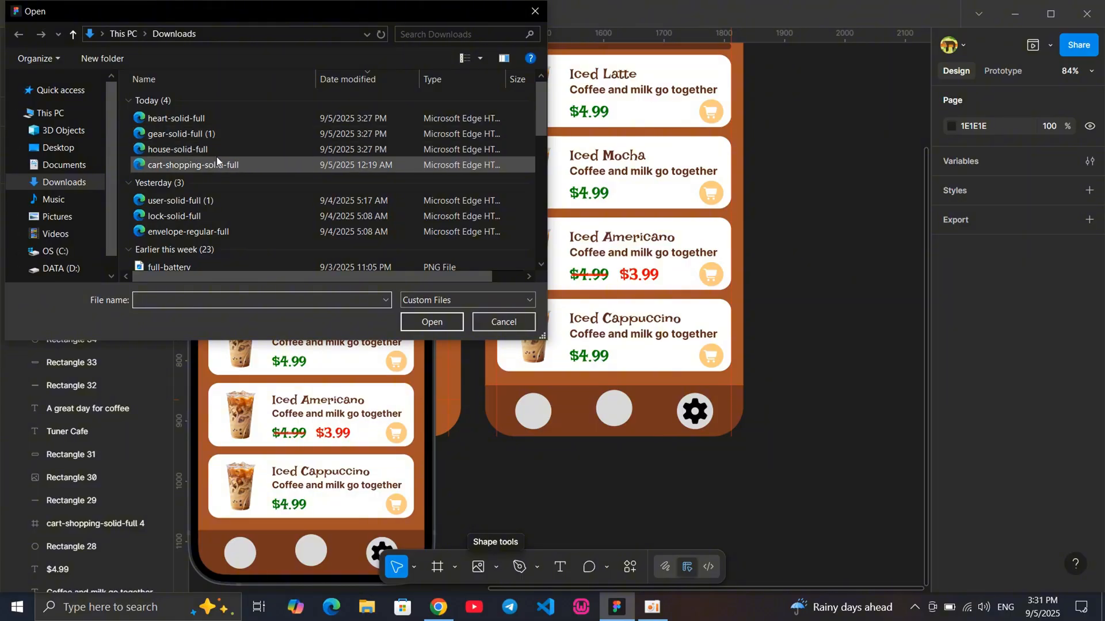
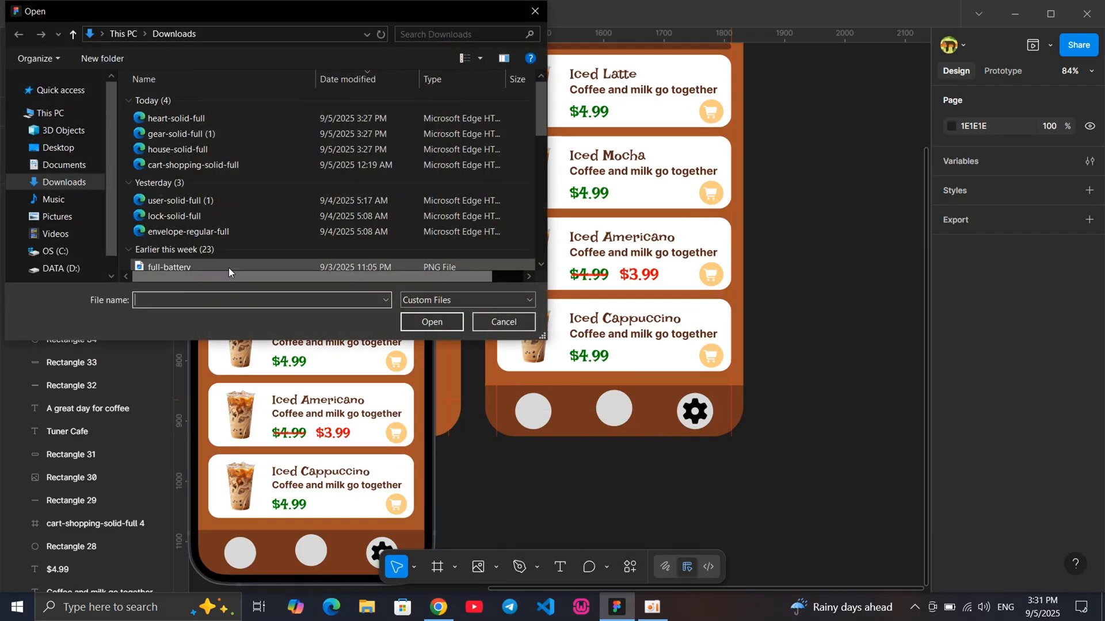
{"action": "double_click", "coordinate": [219, 149]}
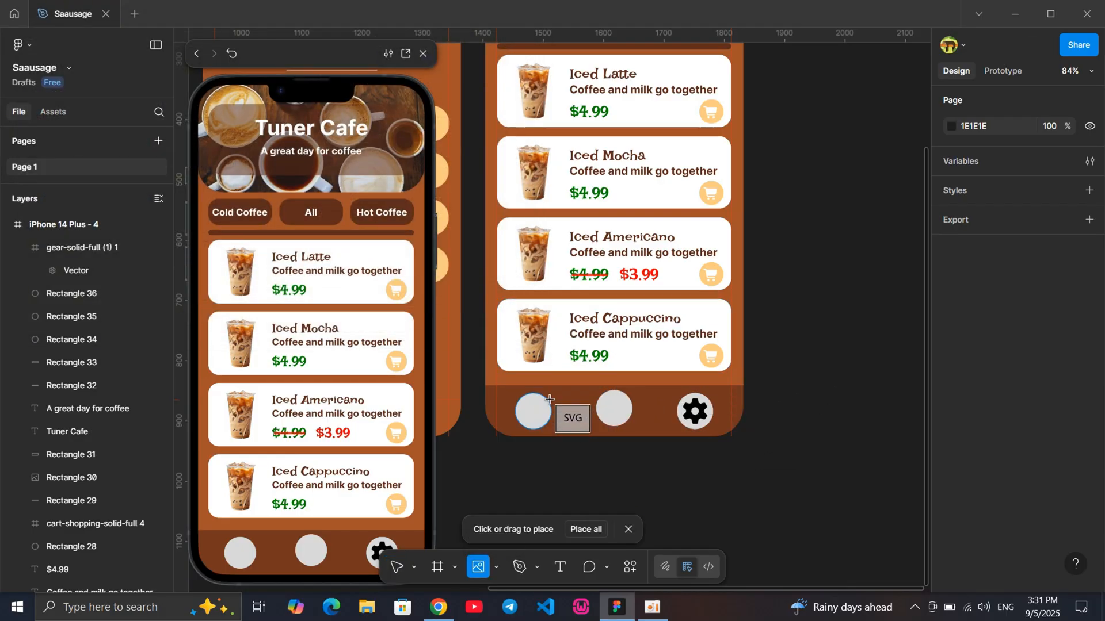
{"action": "left_click", "coordinate": [533, 411]}
Resize the imported house icon to 50 × 50
{"action": "left_click", "coordinate": [981, 357]}
{"action": "type", "text": "5"}
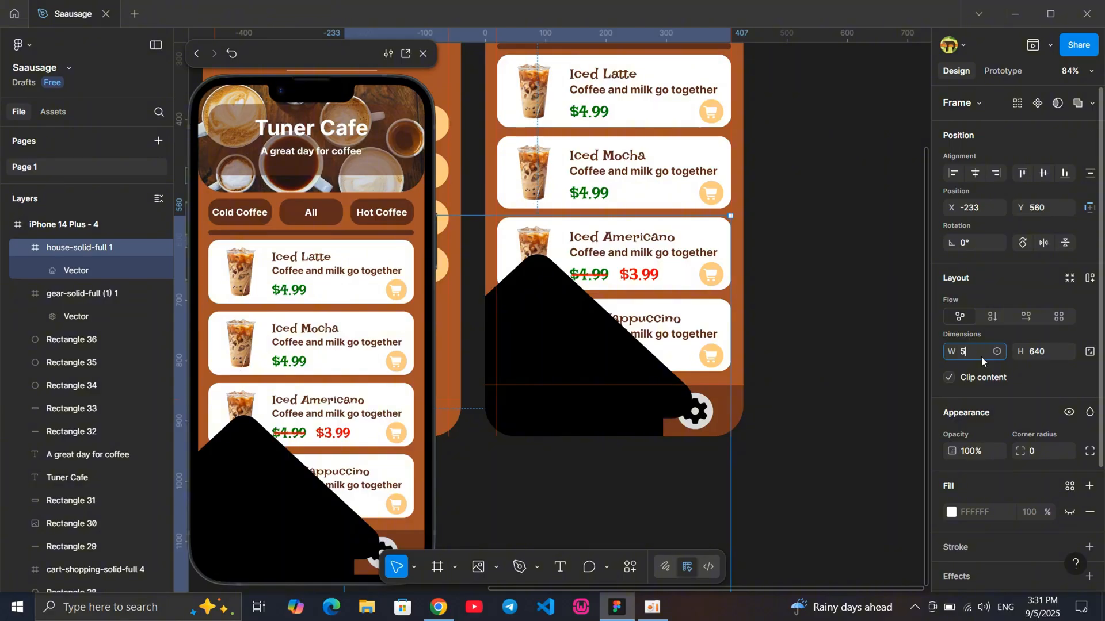
{"action": "type", "text": "0"}
{"action": "key", "text": "Return"}
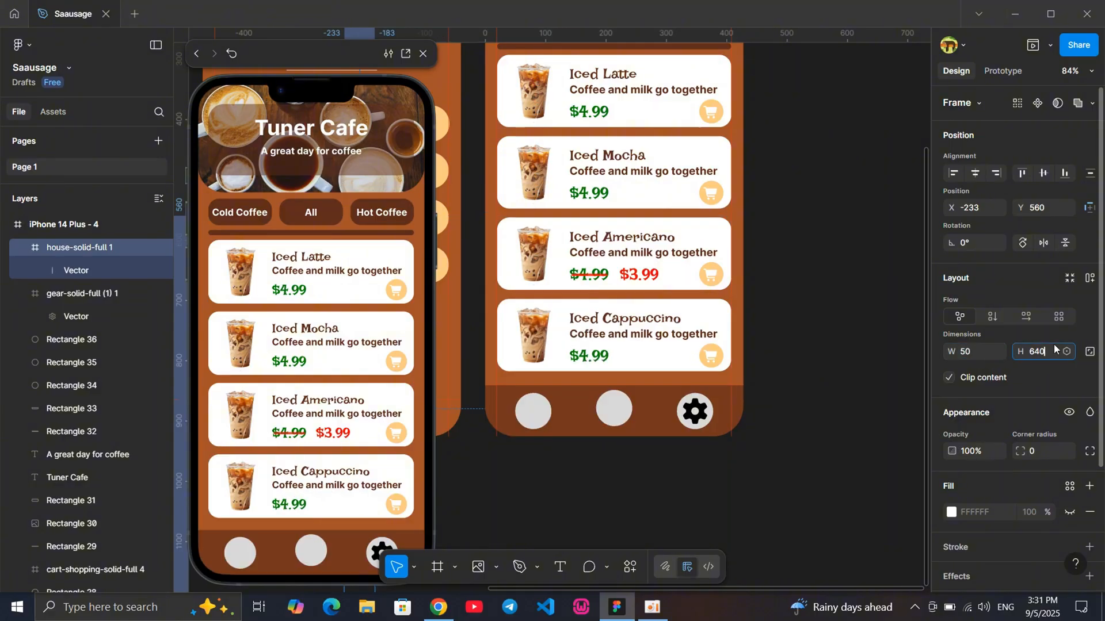
{"action": "left_click", "coordinate": [1054, 345]}
{"action": "type", "text": "50"}
{"action": "key", "text": "Return"}
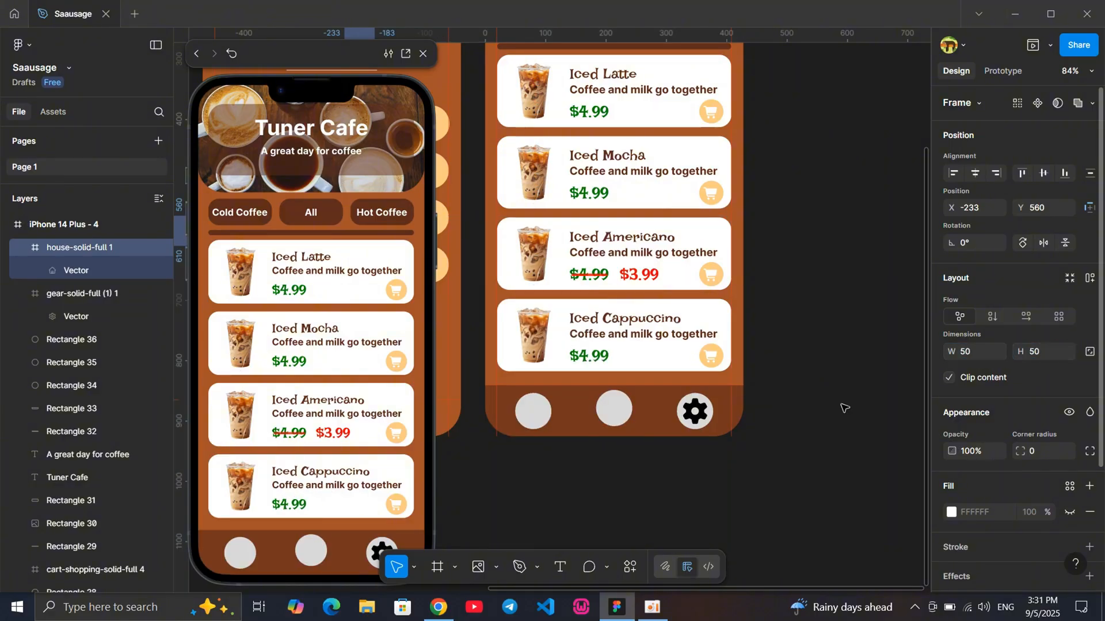
Move the house icon onto the left footer circle, at X 55, Y 859
{"action": "scroll", "coordinate": [642, 367], "scroll_direction": "down", "scroll_amount": 3}
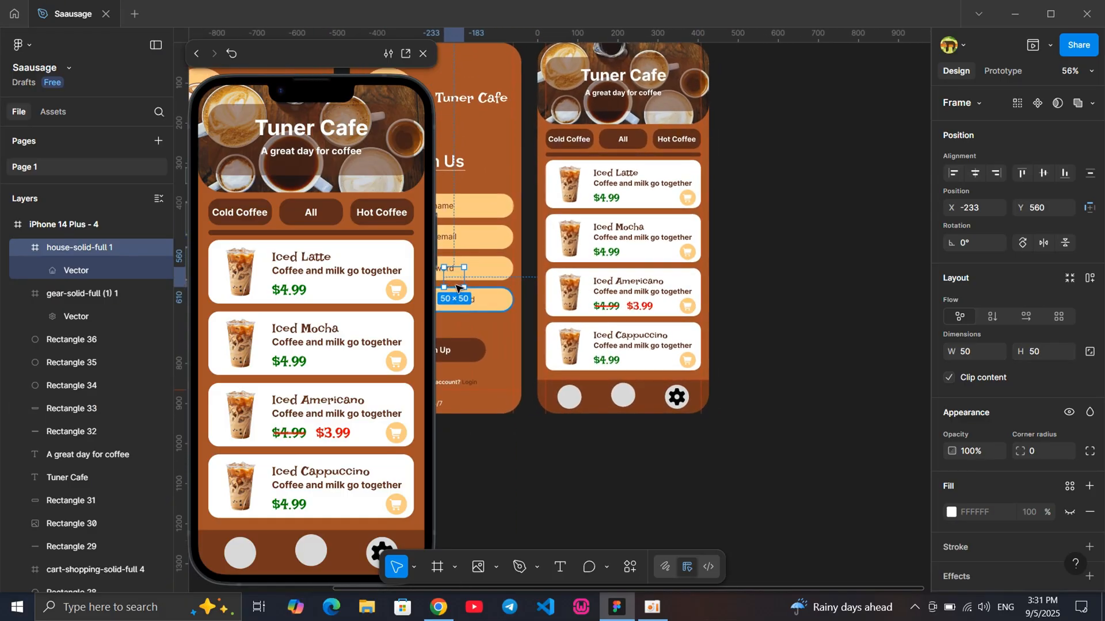
{"action": "left_click_drag", "start_coordinate": [453, 281], "coordinate": [534, 409]}
{"action": "scroll", "coordinate": [572, 389], "scroll_direction": "up", "scroll_amount": 4}
{"action": "scroll", "coordinate": [845, 399], "scroll_direction": "down", "scroll_amount": 2}
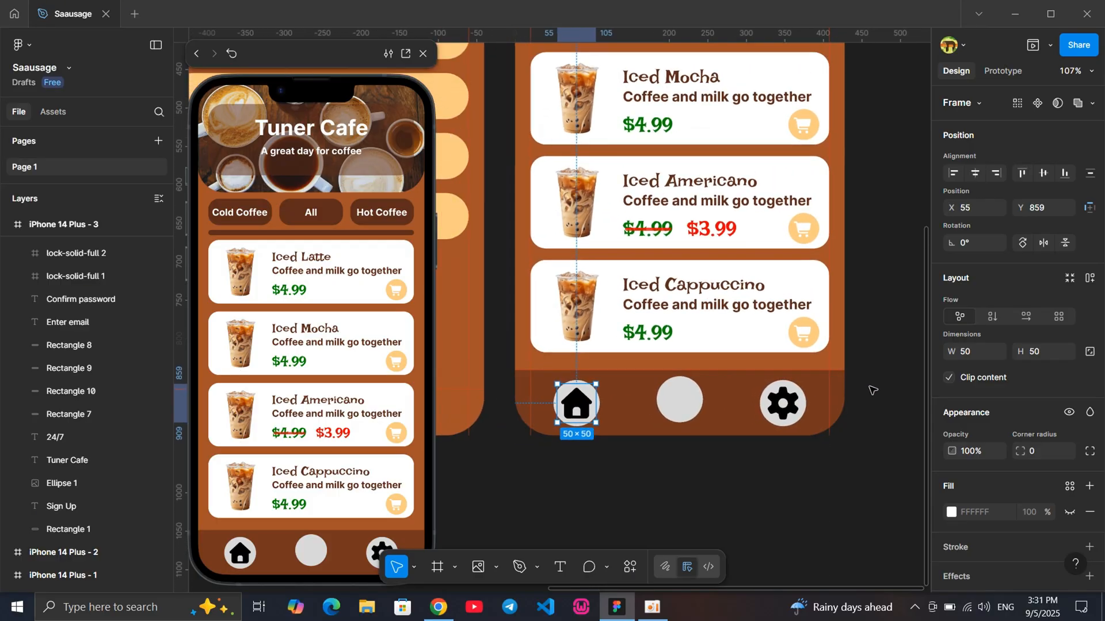
{"action": "left_click", "coordinate": [871, 390]}
{"action": "scroll", "coordinate": [871, 390], "scroll_direction": "up", "scroll_amount": 2}
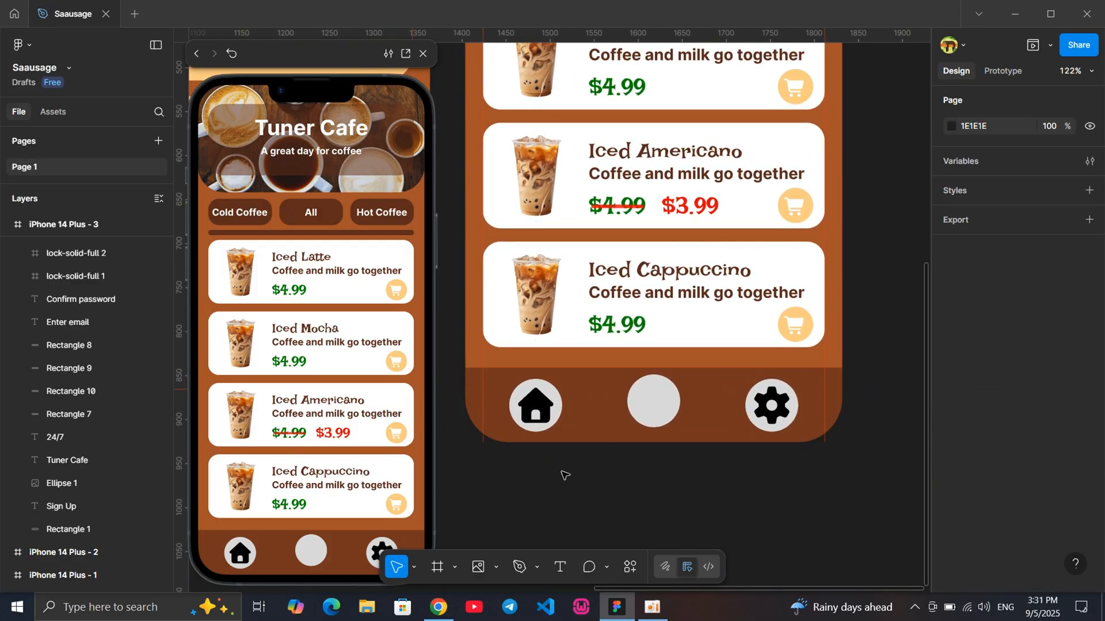
{"action": "left_click", "coordinate": [535, 410]}
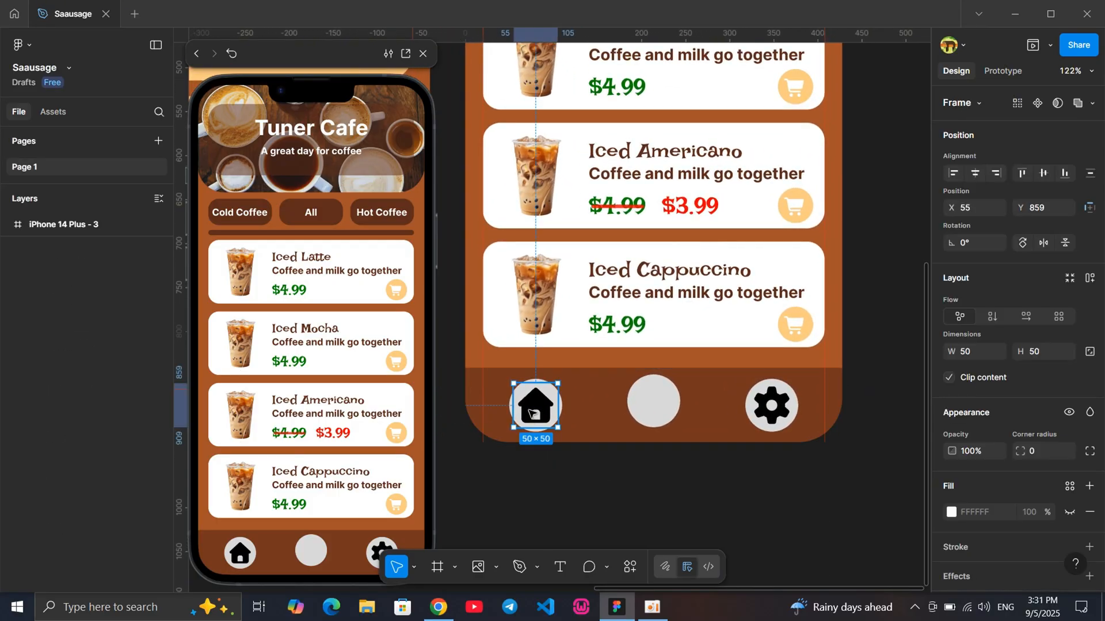
{"action": "left_click", "coordinate": [590, 498]}
Import the cart-shopping-solid-full icon from the Downloads folder and place it over the centre footer circle
{"action": "left_click", "coordinate": [498, 569]}
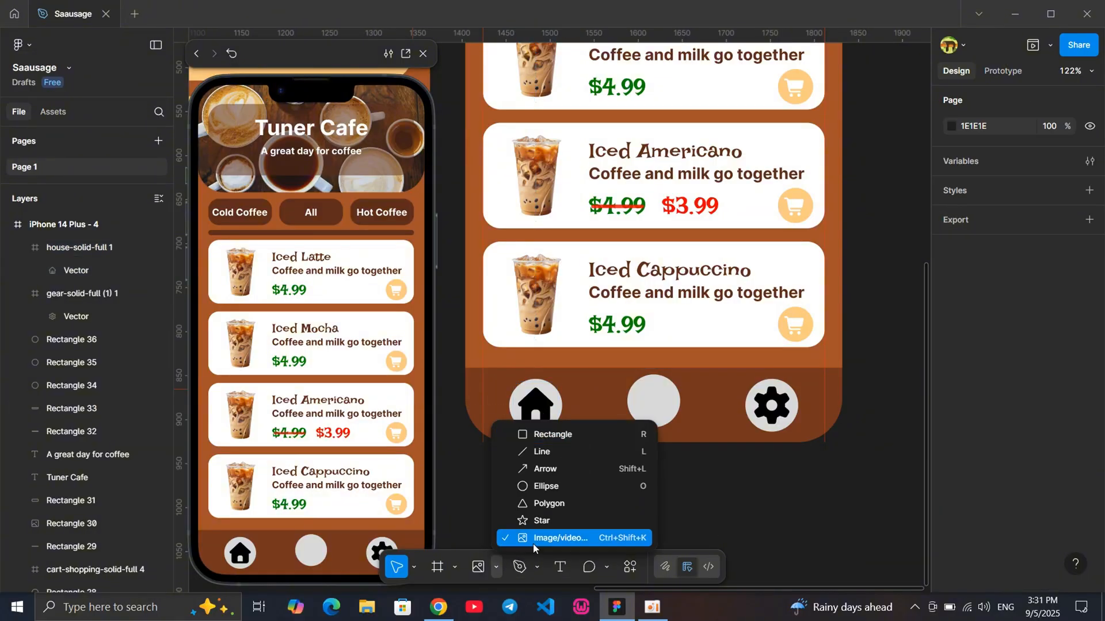
{"action": "left_click", "coordinate": [532, 536]}
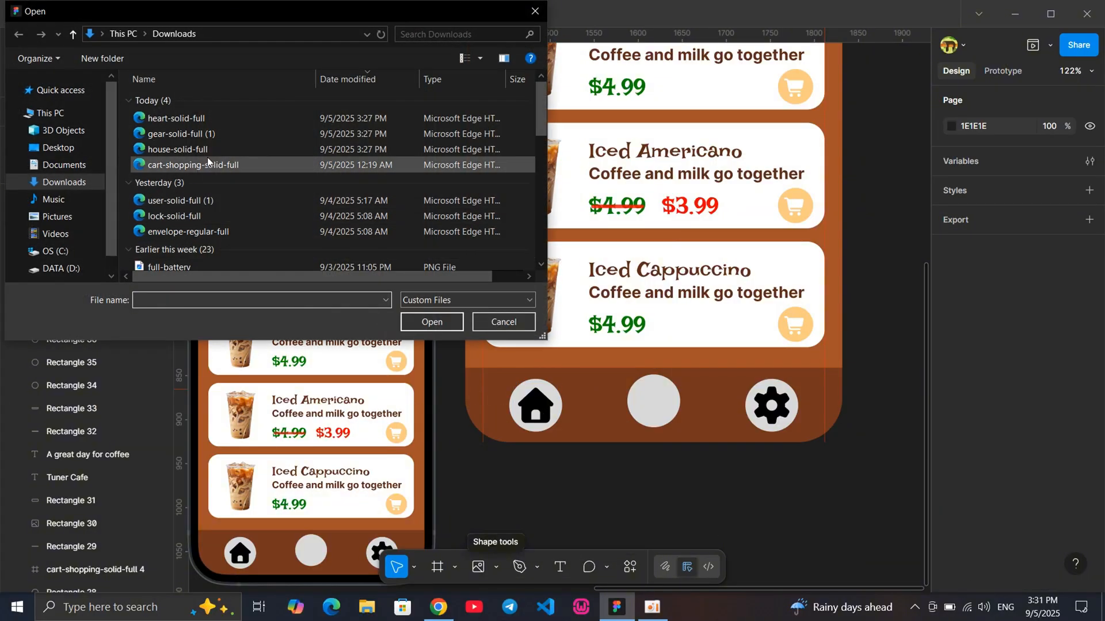
{"action": "double_click", "coordinate": [208, 165]}
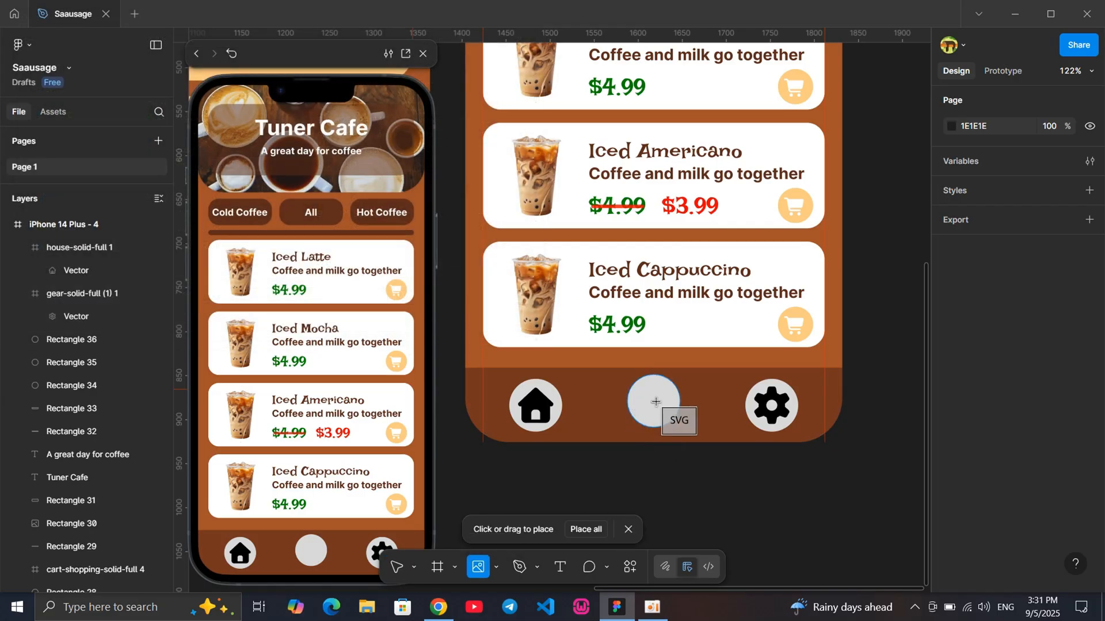
{"action": "left_click", "coordinate": [656, 402]}
Resize the imported cart icon to 50 × 50
{"action": "left_click", "coordinate": [979, 349]}
{"action": "type", "text": "5"}
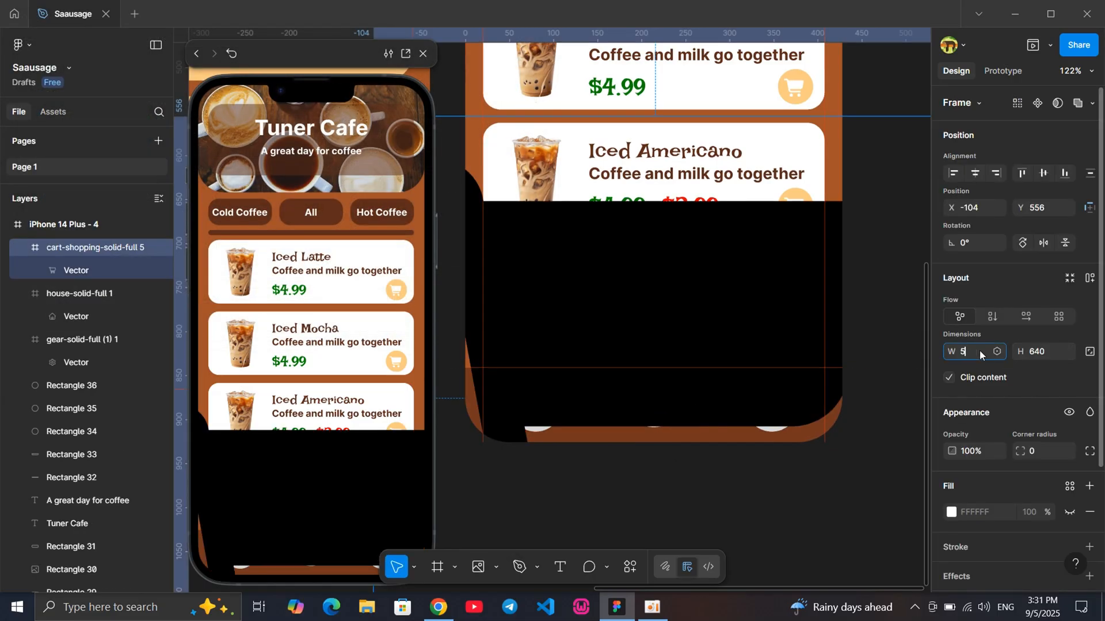
{"action": "type", "text": "0"}
{"action": "key", "text": "Return"}
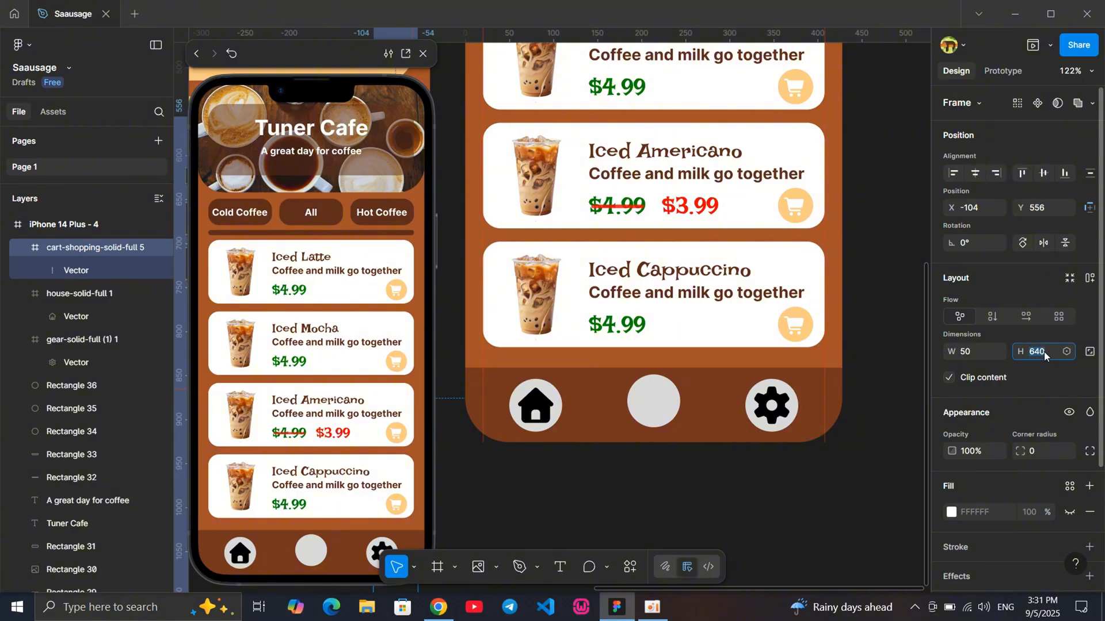
{"action": "left_click", "coordinate": [1044, 352]}
{"action": "type", "text": "50"}
{"action": "key", "text": "Return"}
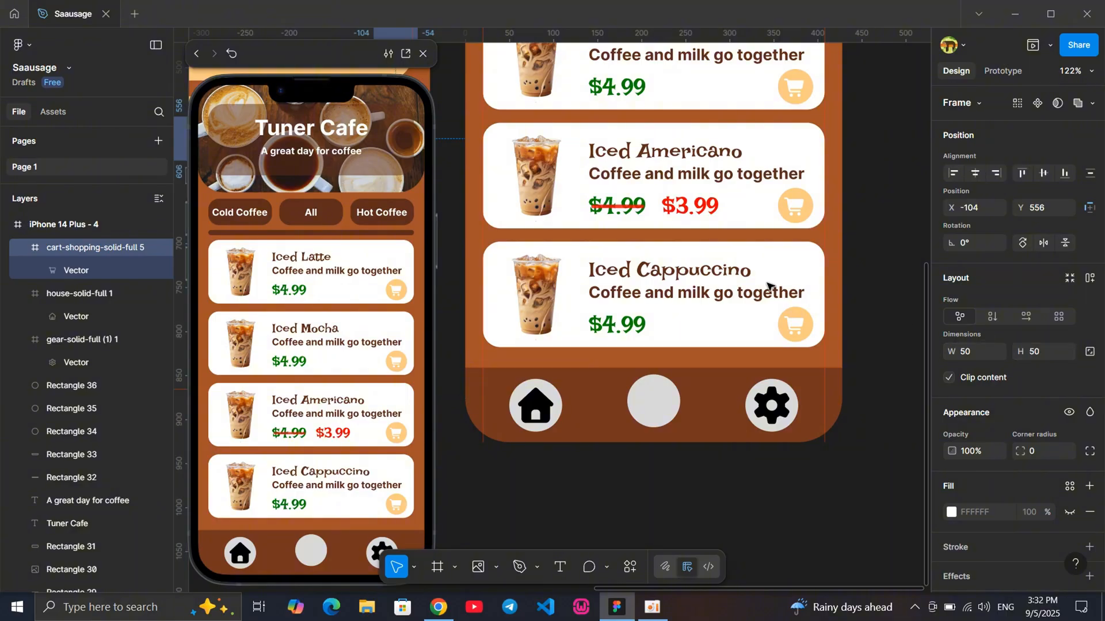
Move the cart icon onto the centre footer circle
{"action": "scroll", "coordinate": [698, 269], "scroll_direction": "down", "scroll_amount": 3}
{"action": "scroll", "coordinate": [549, 226], "scroll_direction": "up", "scroll_amount": 3}
{"action": "left_click_drag", "start_coordinate": [507, 178], "coordinate": [736, 415]}
{"action": "left_click", "coordinate": [772, 508]}
{"action": "scroll", "coordinate": [772, 508], "scroll_direction": "up", "scroll_amount": 3}
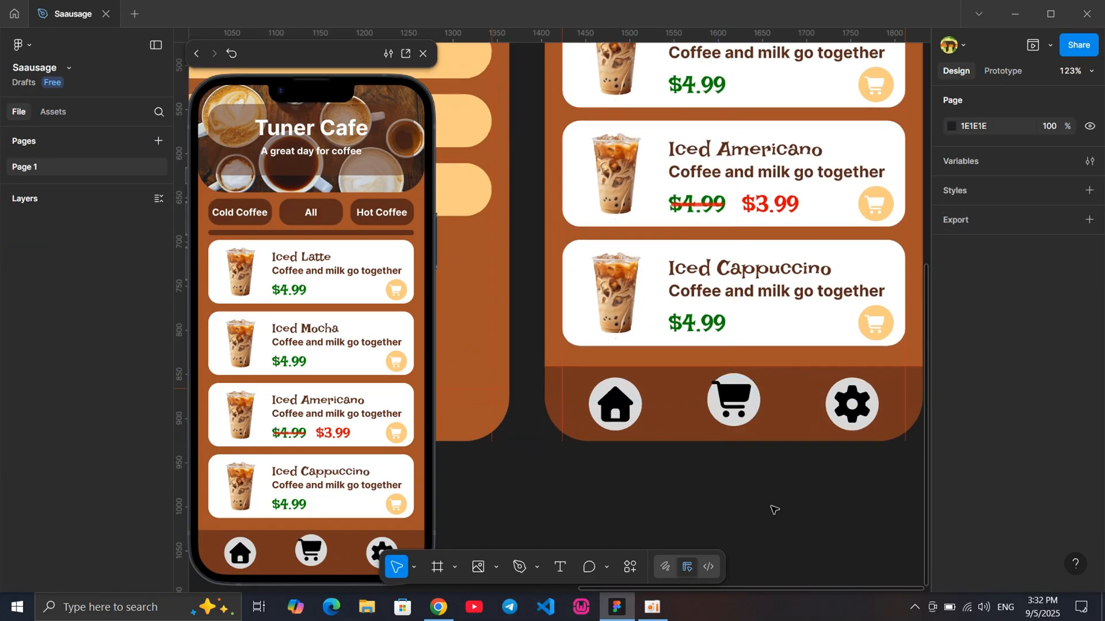
Shift the cart icon down to Y 859, in line with the house and gear icons
{"action": "scroll", "coordinate": [794, 469], "scroll_direction": "up", "scroll_amount": 2}
{"action": "left_click", "coordinate": [698, 389]}
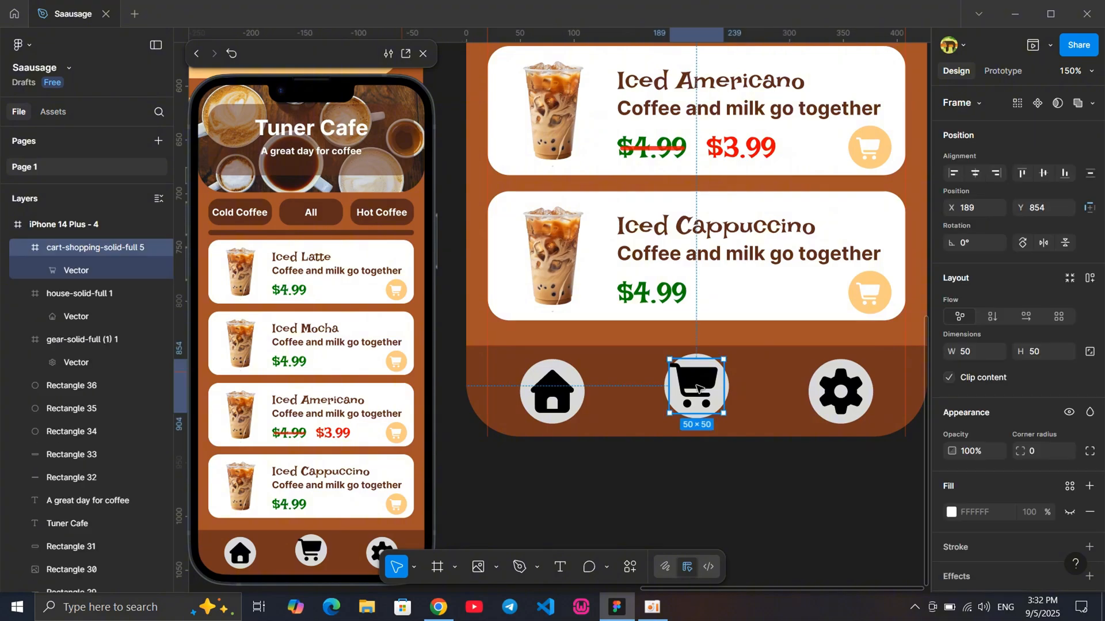
{"action": "left_click_drag", "start_coordinate": [698, 390], "coordinate": [698, 392]}
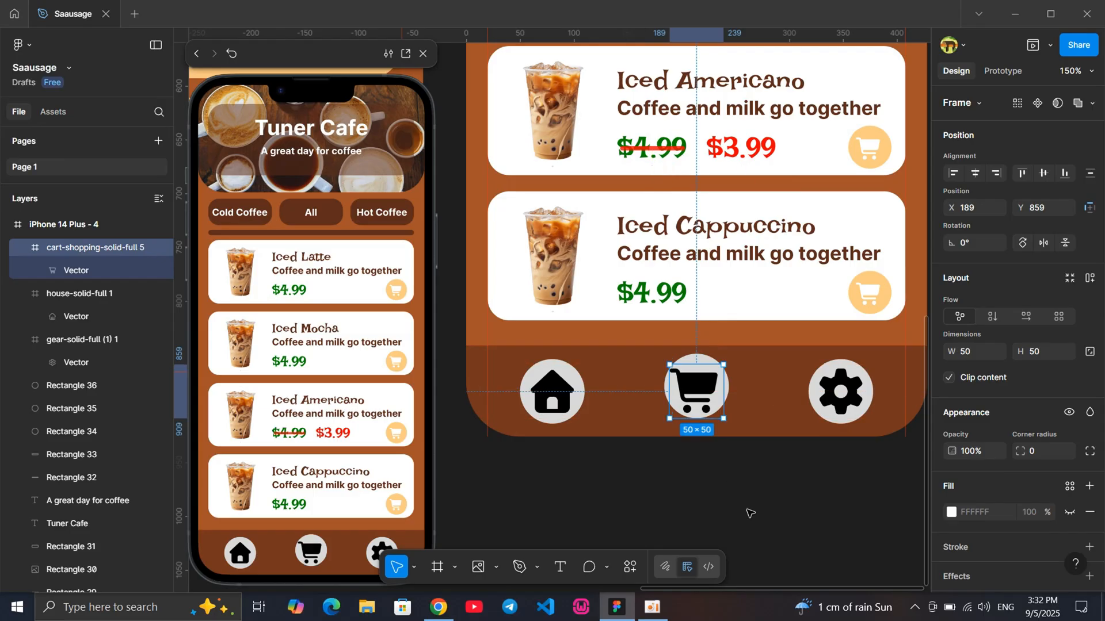
{"action": "left_click", "coordinate": [742, 511]}
{"action": "scroll", "coordinate": [748, 512], "scroll_direction": "down", "scroll_amount": 3}
{"action": "scroll", "coordinate": [751, 512], "scroll_direction": "down", "scroll_amount": 2}
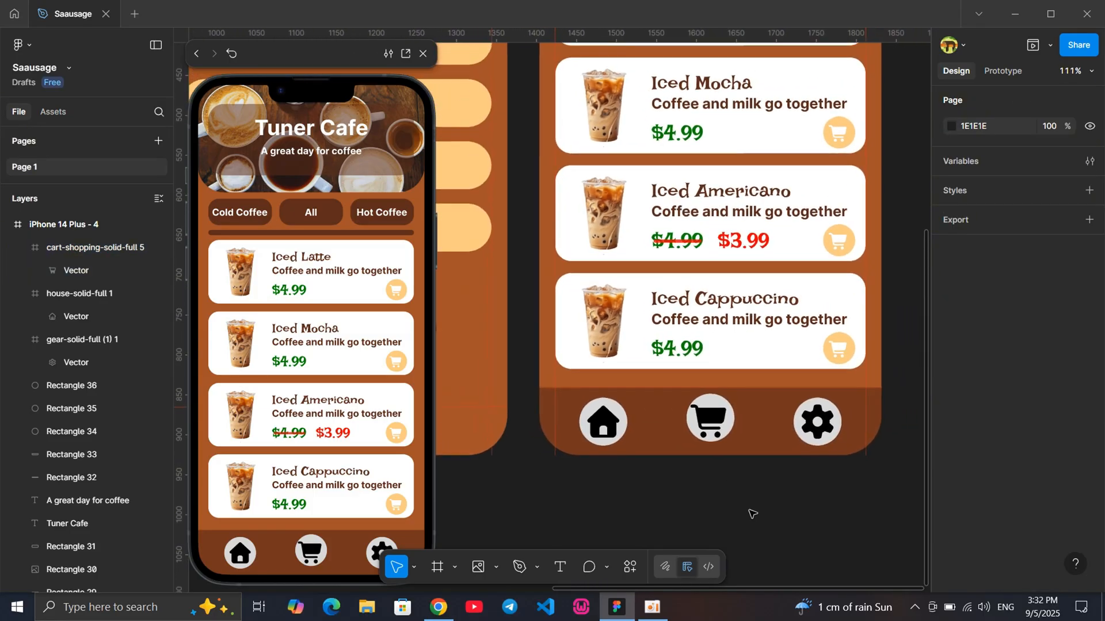
{"action": "left_click", "coordinate": [708, 418]}
{"action": "left_click", "coordinate": [792, 512]}
{"action": "left_click", "coordinate": [817, 422]}
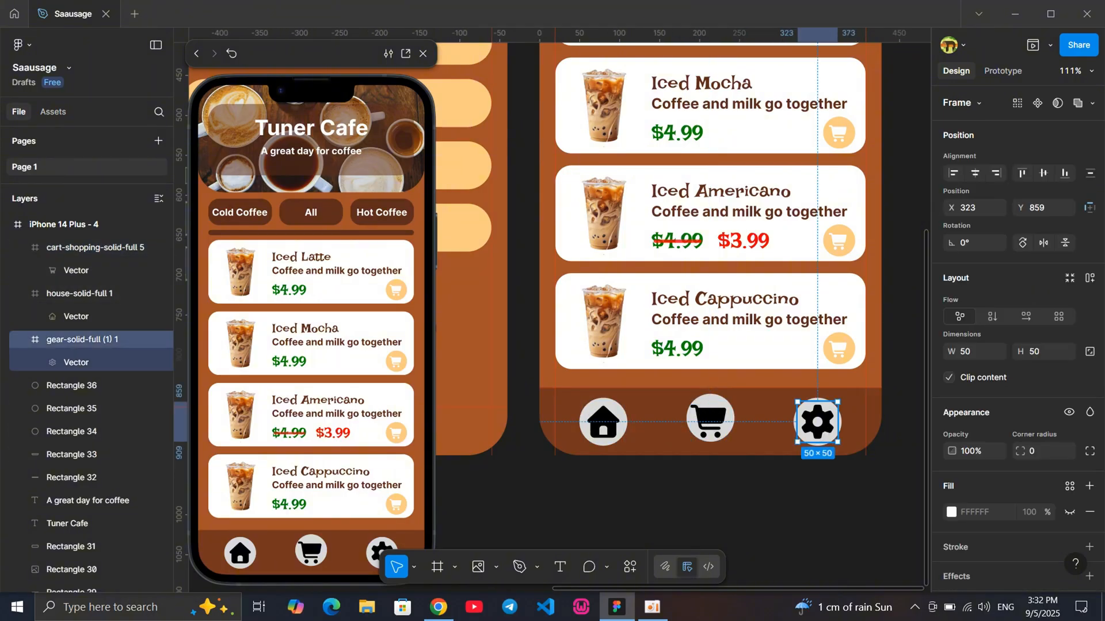
{"action": "left_click", "coordinate": [764, 545]}
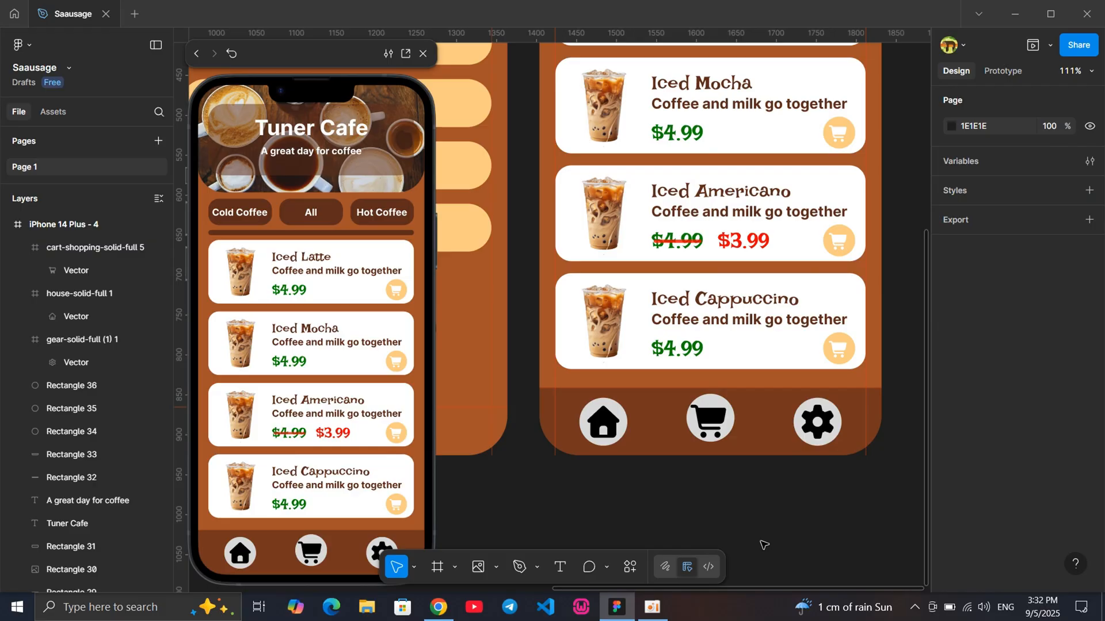
{"action": "left_click", "coordinate": [796, 425]}
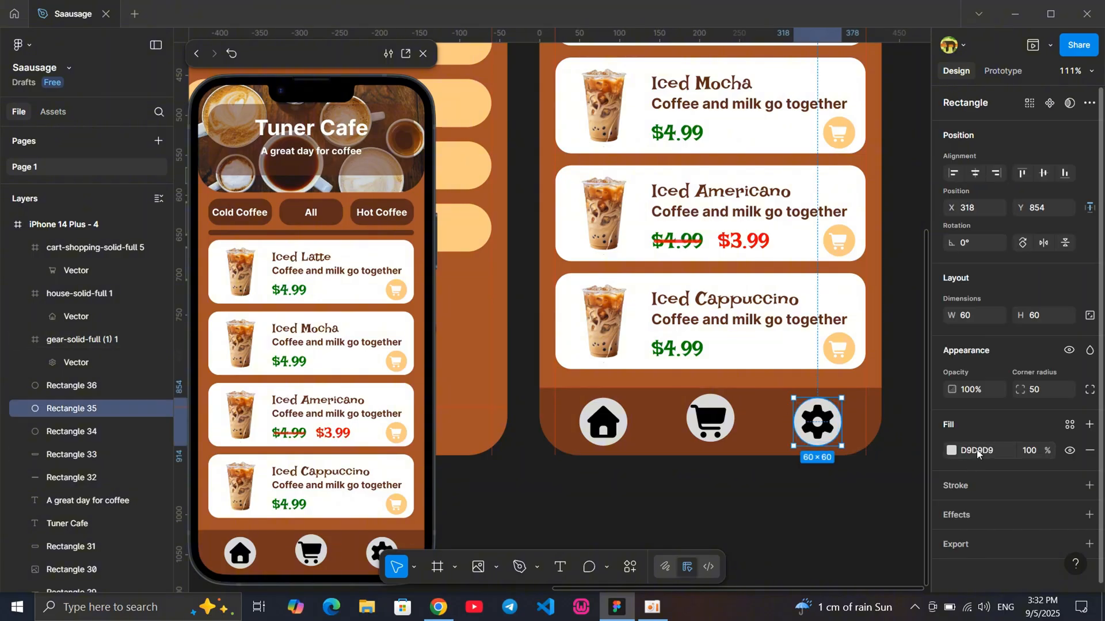
{"action": "left_click", "coordinate": [833, 525]}
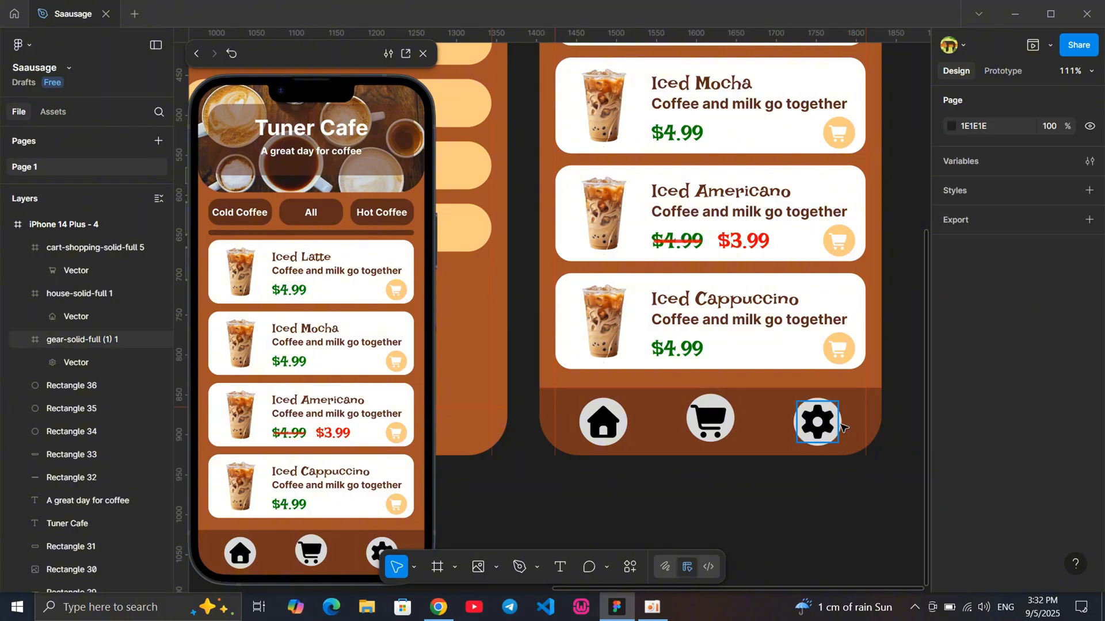
{"action": "left_click", "coordinate": [842, 424]}
{"action": "left_click", "coordinate": [998, 451]}
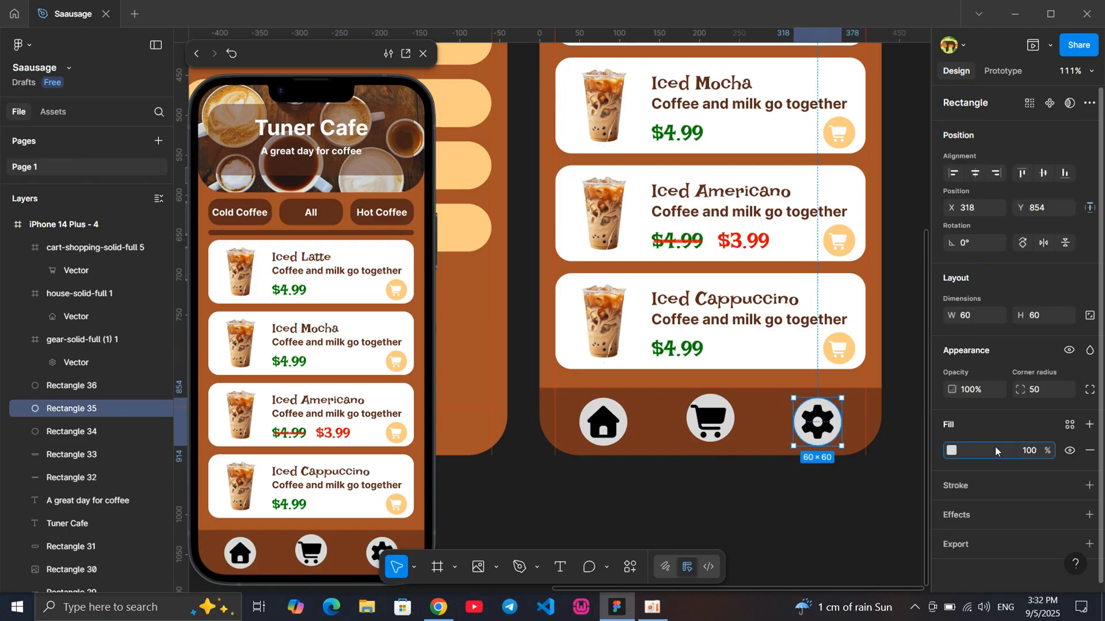
{"action": "left_click", "coordinate": [789, 512]}
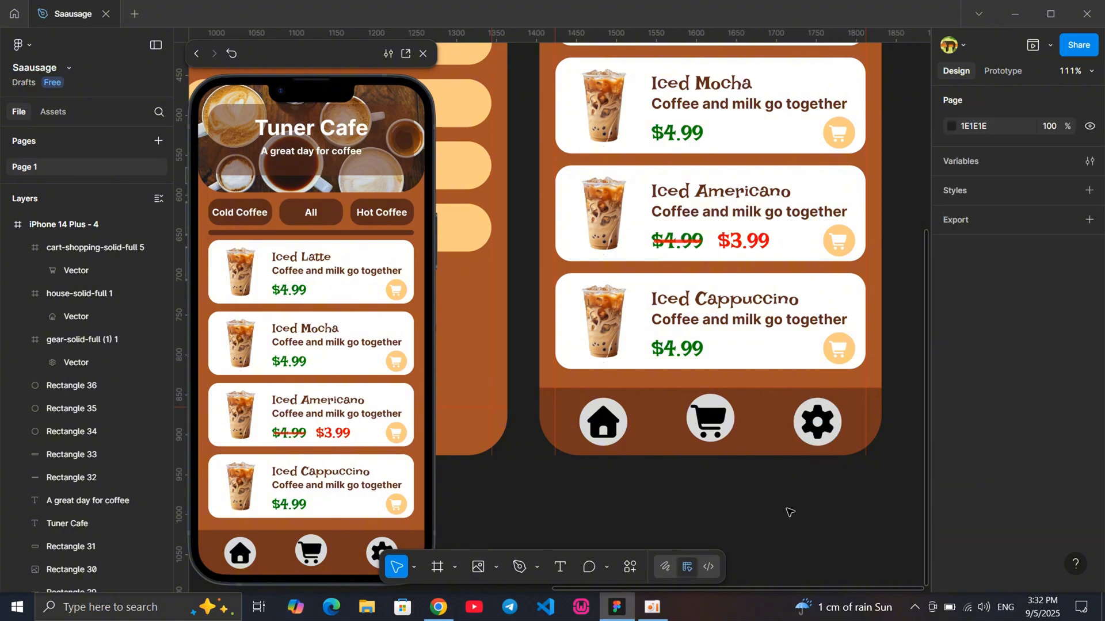
{"action": "right_click", "coordinate": [749, 397]}
{"action": "left_click", "coordinate": [749, 487]}
{"action": "right_click", "coordinate": [752, 430]}
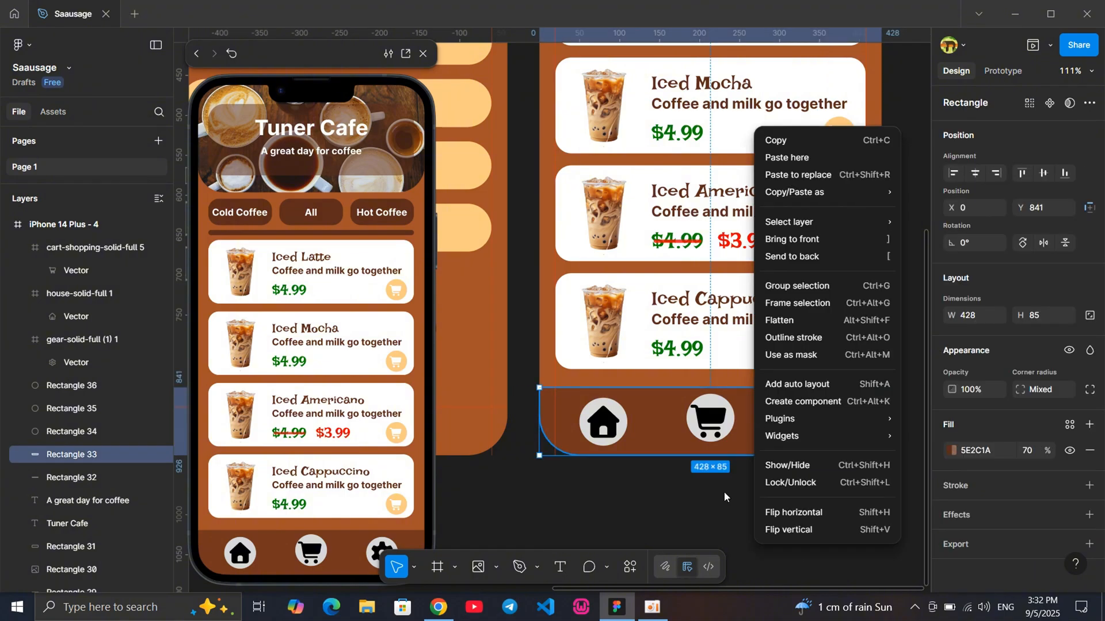
{"action": "left_click", "coordinate": [723, 500]}
{"action": "left_click", "coordinate": [722, 511]}
{"action": "scroll", "coordinate": [833, 352], "scroll_direction": "up", "scroll_amount": 1}
{"action": "scroll", "coordinate": [742, 368], "scroll_direction": "down", "scroll_amount": 2}
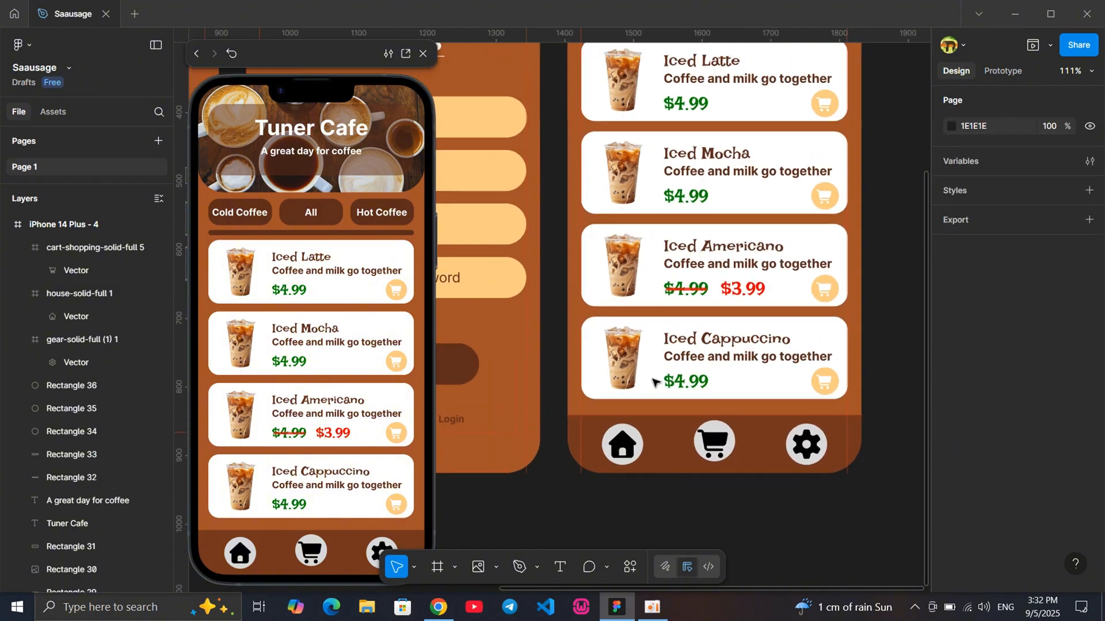
Copy the FFCB82 fill from the sign-up screen's Confirm password field and apply it to the circle behind the gear icon
{"action": "left_click", "coordinate": [528, 299]}
{"action": "left_click", "coordinate": [987, 453]}
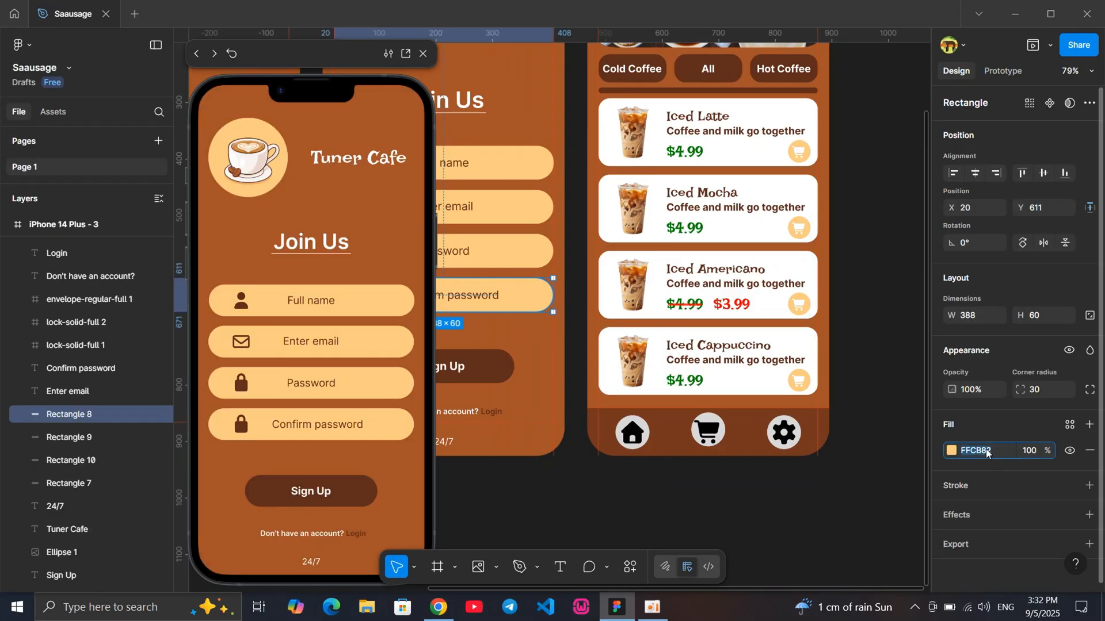
{"action": "left_click", "coordinate": [875, 500]}
{"action": "scroll", "coordinate": [757, 420], "scroll_direction": "up", "scroll_amount": 5}
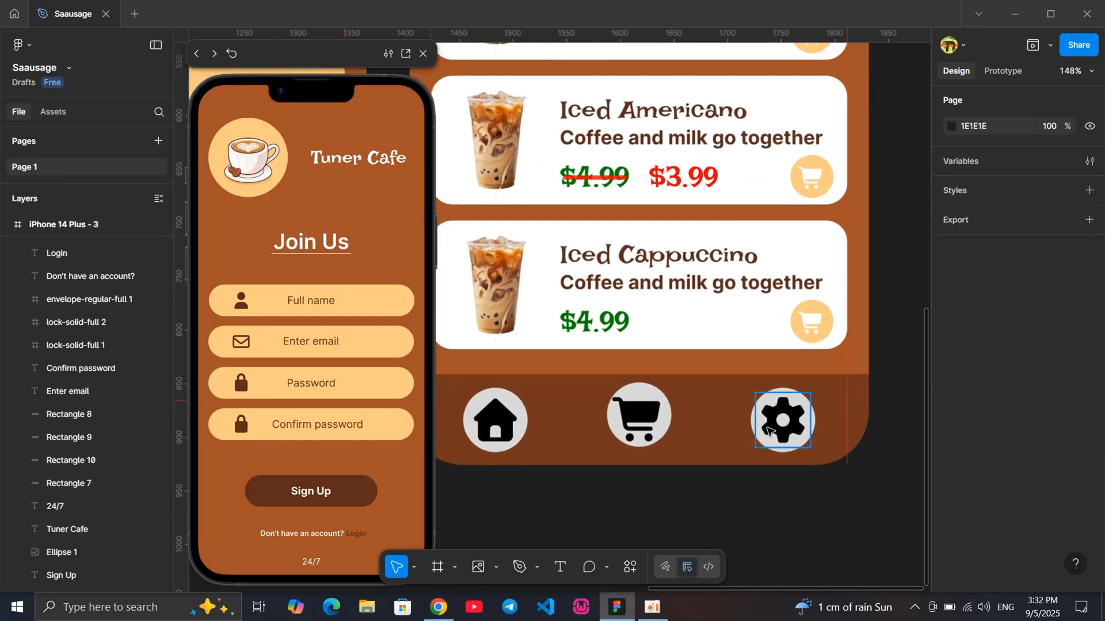
{"action": "left_click", "coordinate": [748, 424]}
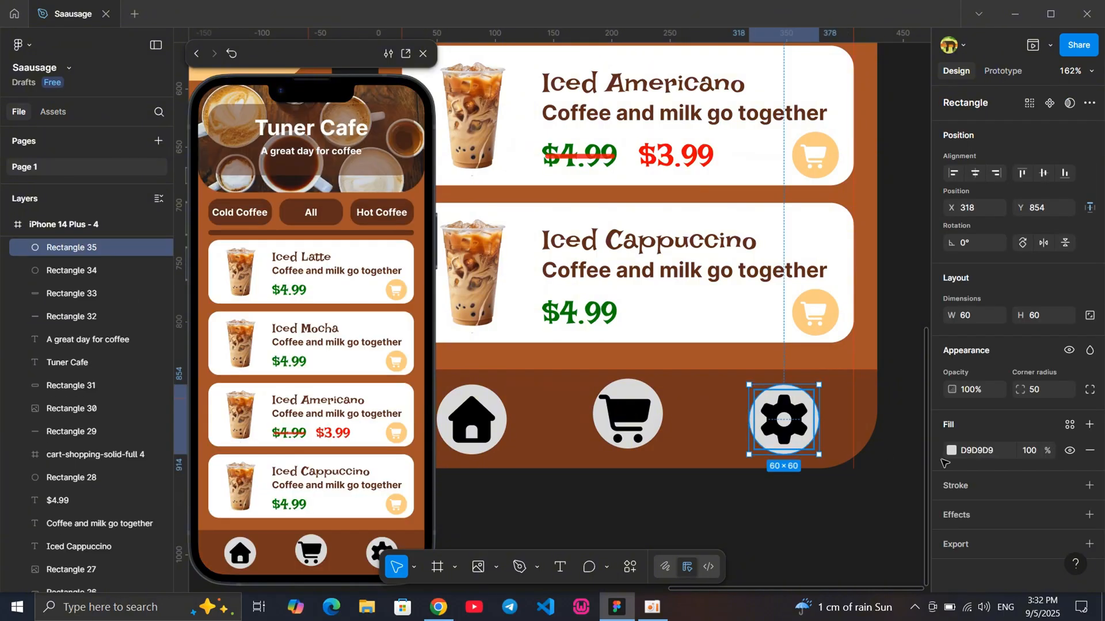
{"action": "left_click", "coordinate": [975, 454]}
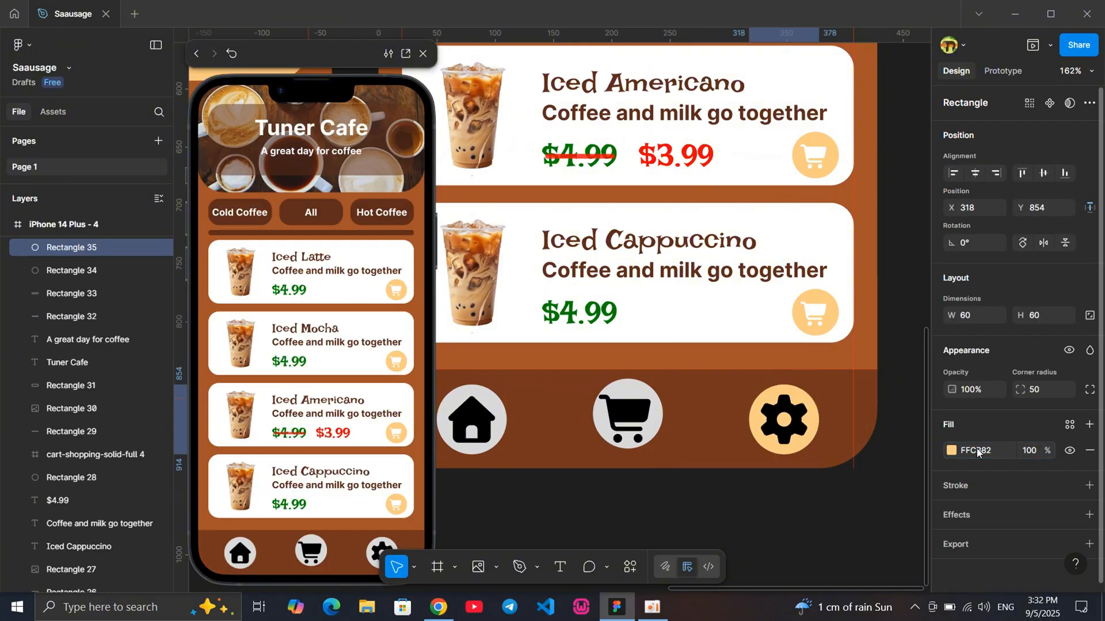
{"action": "left_click", "coordinate": [854, 496]}
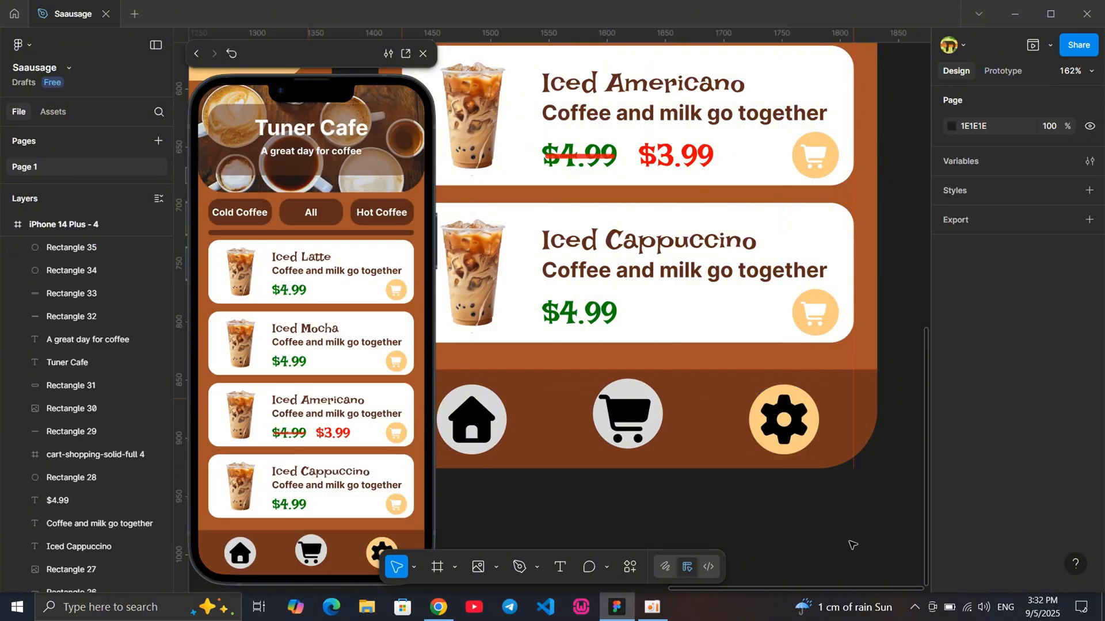
Set the fill of the centre footer circle behind the cart icon to FFCB82
{"action": "left_click", "coordinate": [659, 420]}
{"action": "left_click", "coordinate": [656, 418]}
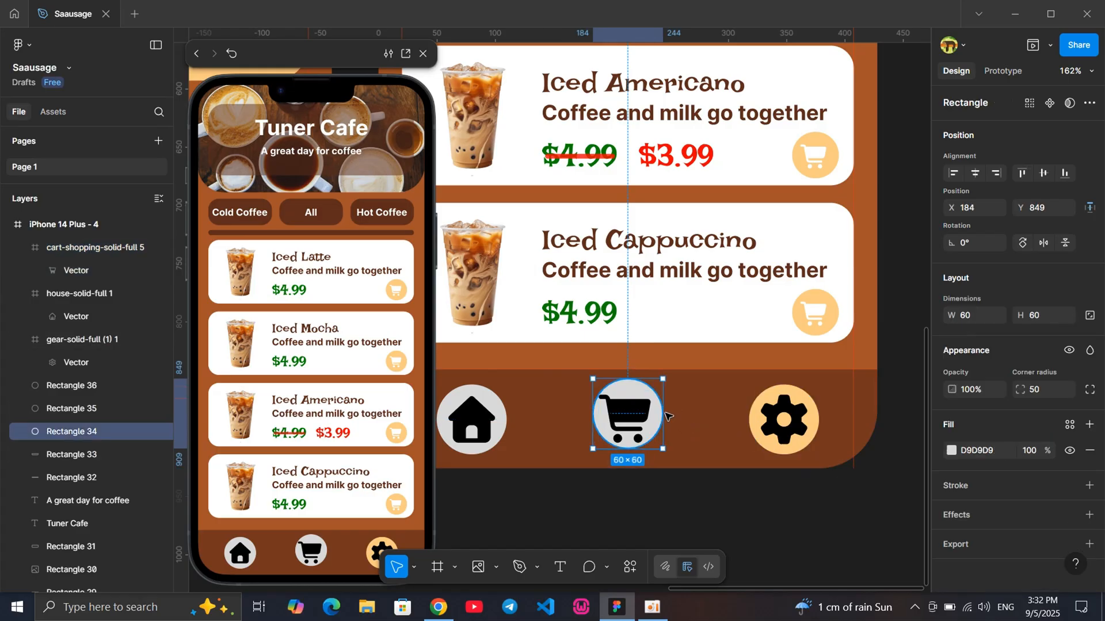
{"action": "left_click", "coordinate": [985, 452]}
{"action": "type", "text": "FFC980"}
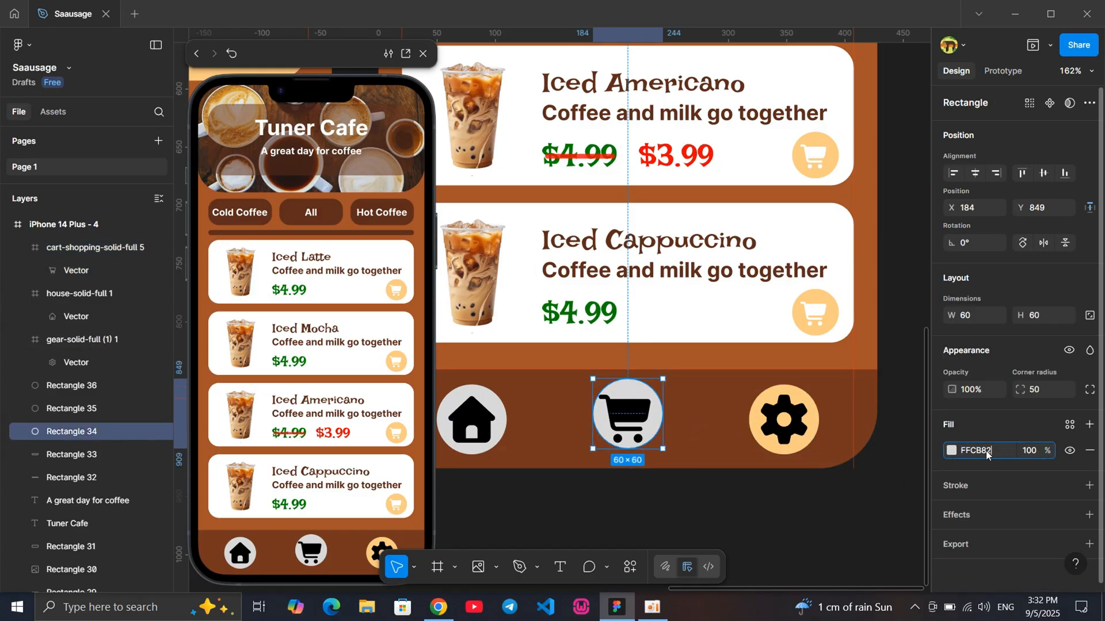
{"action": "key", "text": "Return"}
{"action": "left_click", "coordinate": [793, 529]}
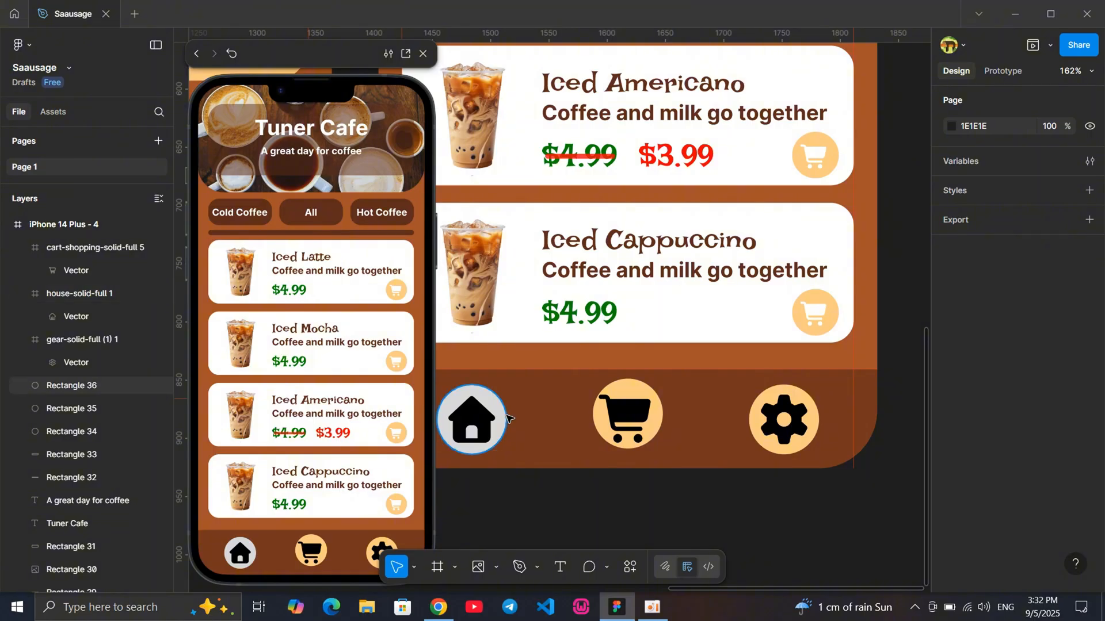
Apply the same FFCB82 fill to the left footer circle behind the house icon
{"action": "left_click", "coordinate": [505, 421]}
{"action": "left_click", "coordinate": [981, 452]}
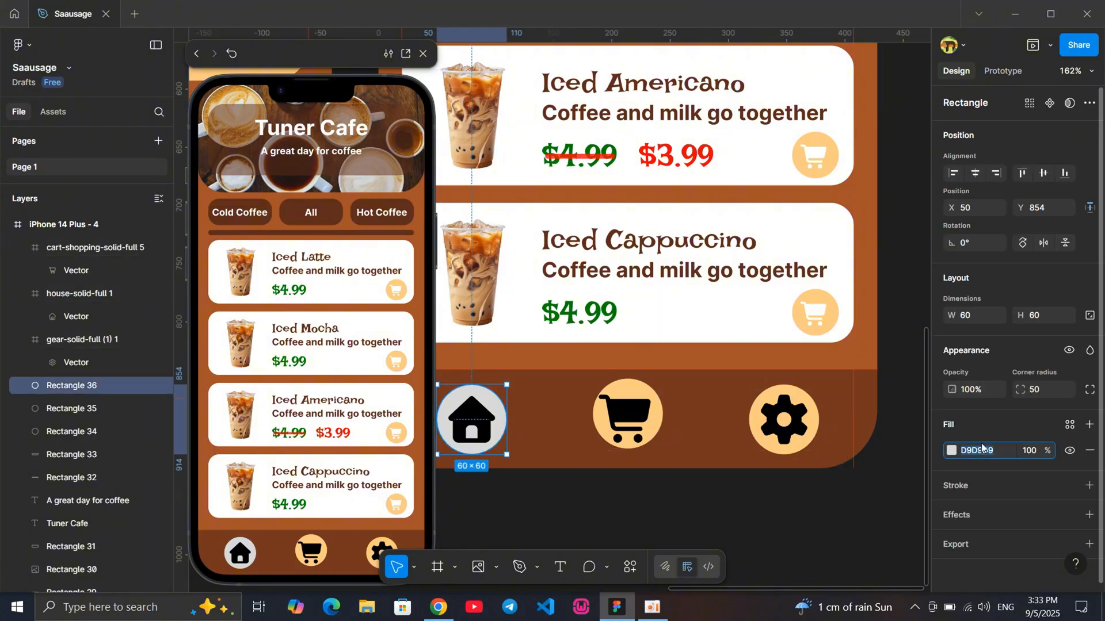
{"action": "key", "text": "Return"}
{"action": "left_click", "coordinate": [859, 508]}
{"action": "scroll", "coordinate": [857, 506], "scroll_direction": "down", "scroll_amount": 1}
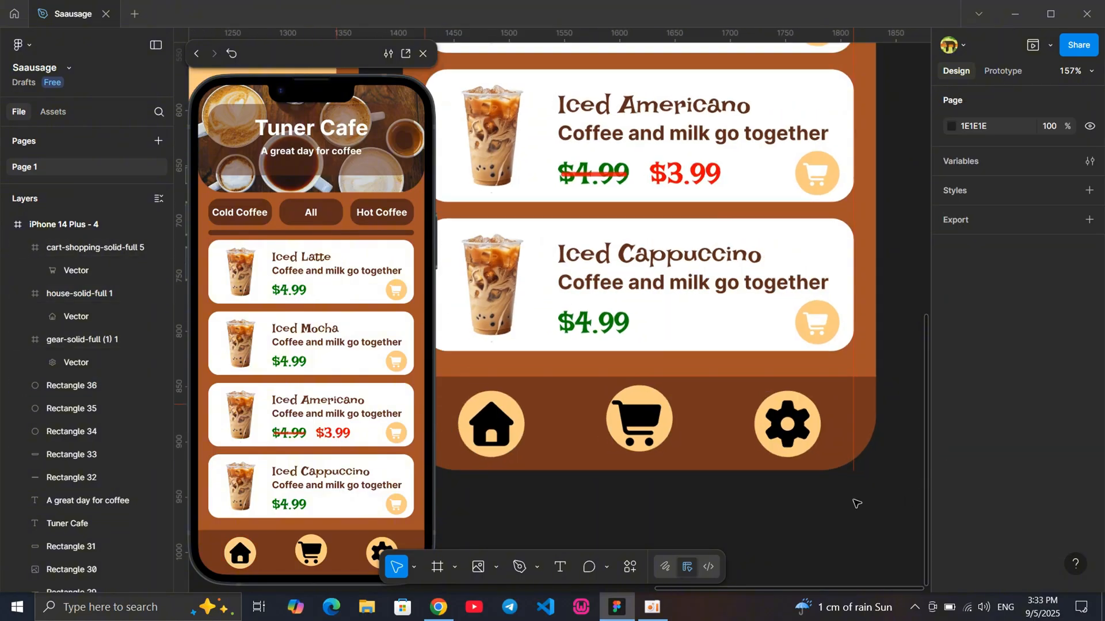
Set the colour of the house icon in the footer bar to FFFFFF
{"action": "left_click", "coordinate": [510, 446]}
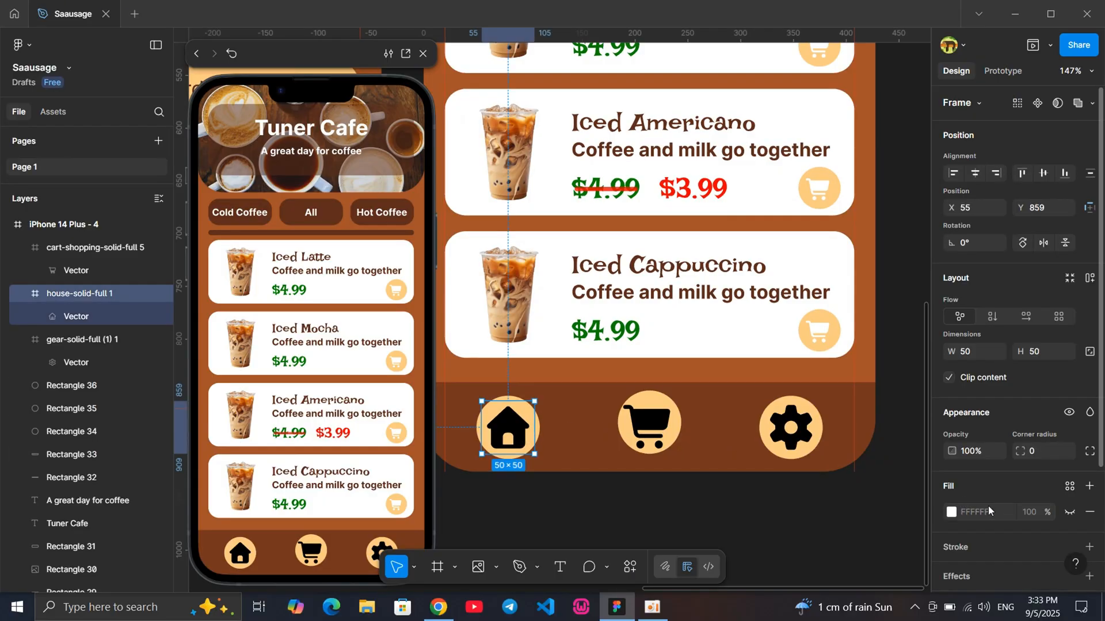
{"action": "scroll", "coordinate": [984, 513], "scroll_direction": "down", "scroll_amount": 3}
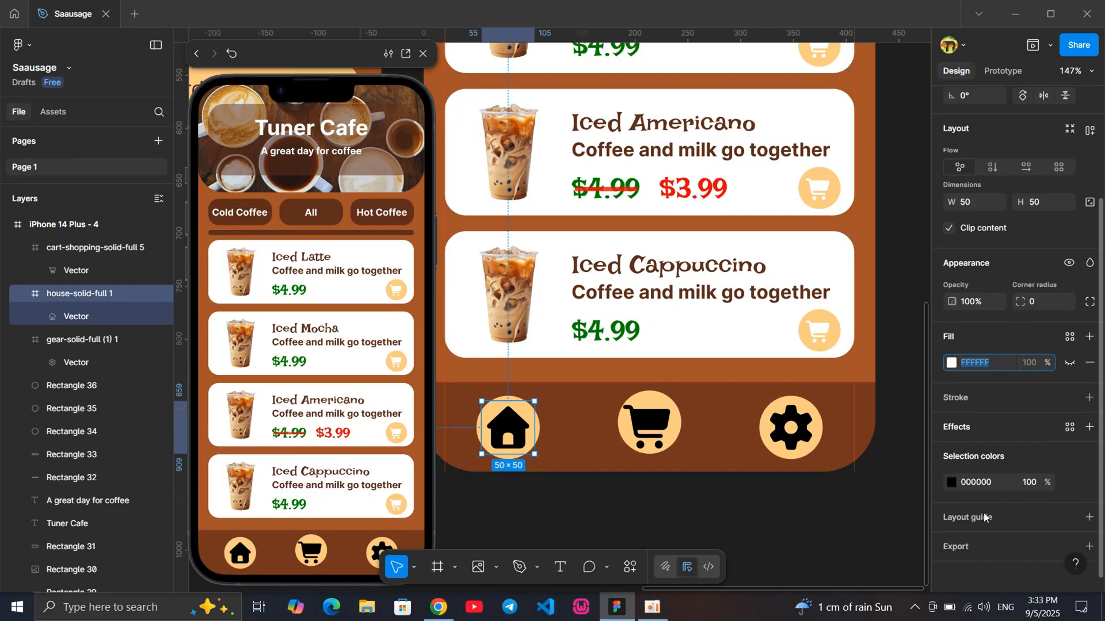
{"action": "left_click", "coordinate": [978, 481]}
{"action": "type", "text": "ffff"}
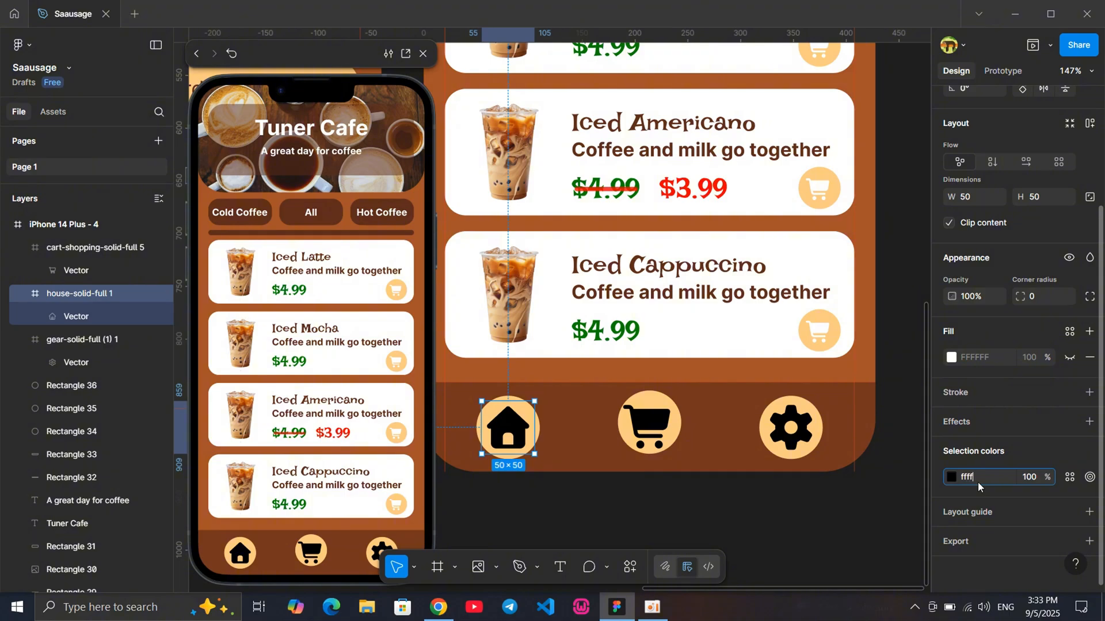
{"action": "type", "text": "ff"}
{"action": "key", "text": "Return"}
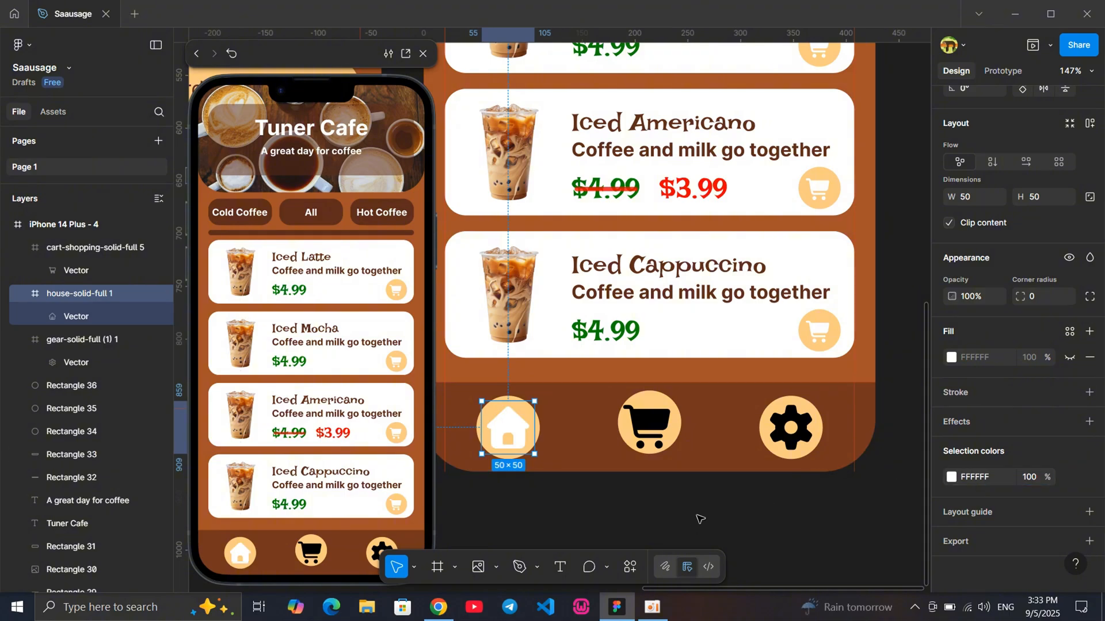
{"action": "scroll", "coordinate": [623, 461], "scroll_direction": "up", "scroll_amount": 5}
{"action": "scroll", "coordinate": [641, 429], "scroll_direction": "down", "scroll_amount": 3}
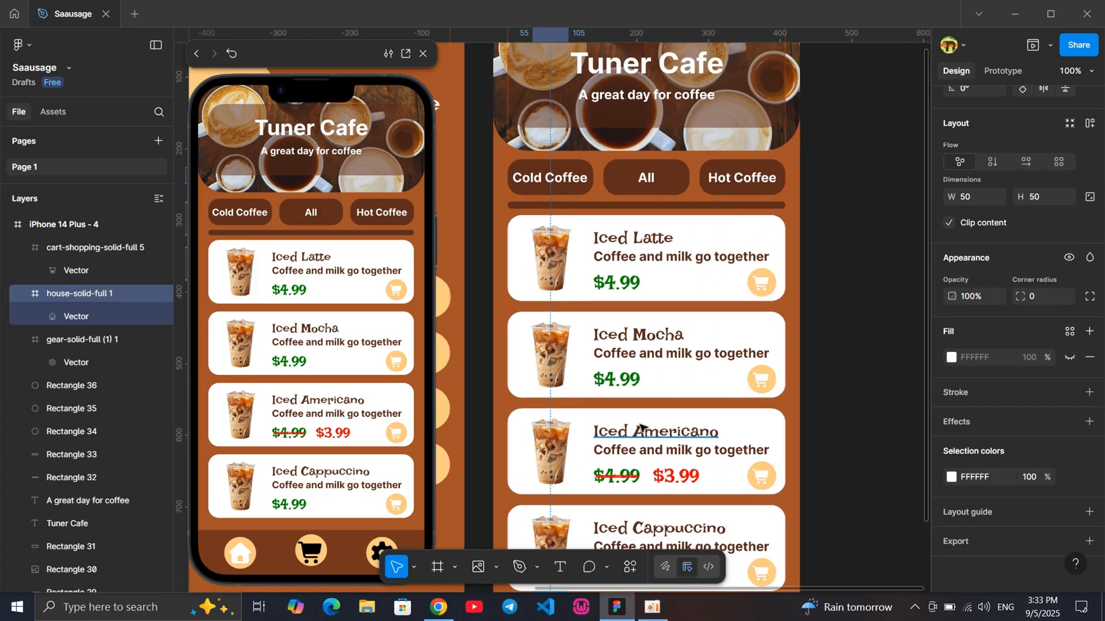
{"action": "scroll", "coordinate": [643, 424], "scroll_direction": "up", "scroll_amount": 1}
{"action": "scroll", "coordinate": [608, 388], "scroll_direction": "left", "scroll_amount": 5}
{"action": "left_click", "coordinate": [498, 447]}
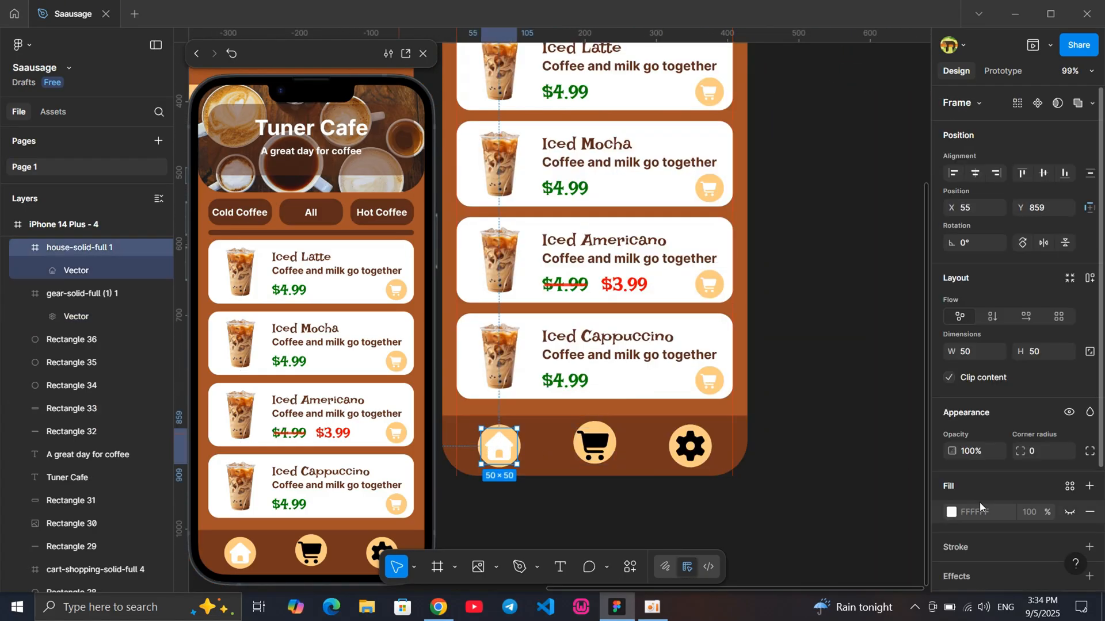
{"action": "scroll", "coordinate": [979, 502], "scroll_direction": "down", "scroll_amount": 3}
{"action": "left_click", "coordinate": [979, 482]}
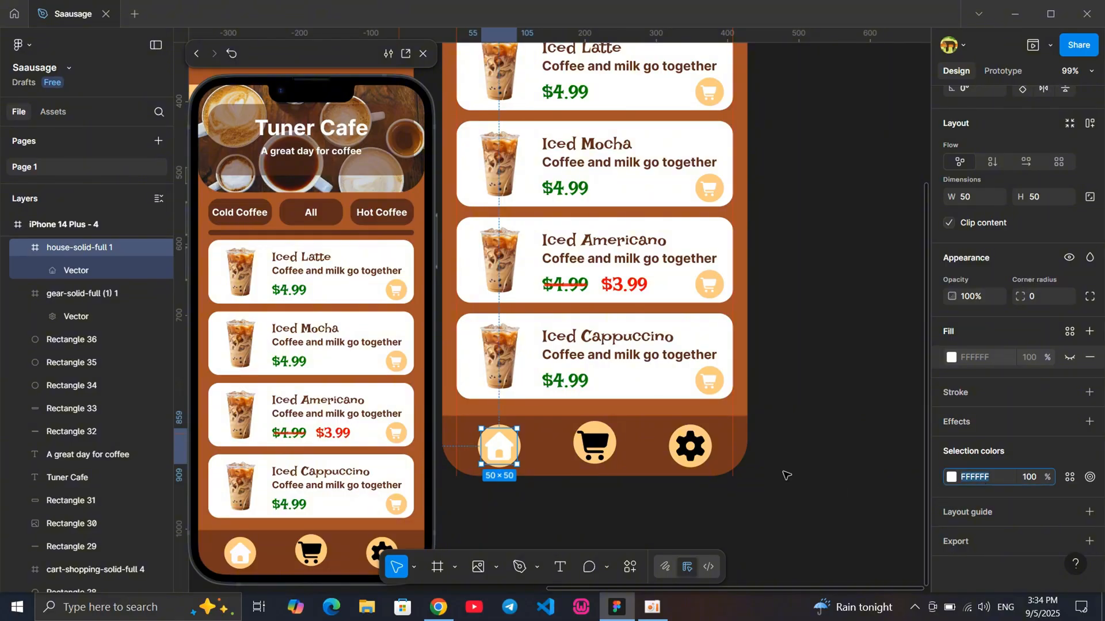
{"action": "left_click", "coordinate": [822, 455]}
Copy the footer bar's 5E2C1A fill colour and apply it to the house icon
{"action": "right_click", "coordinate": [630, 453]}
{"action": "left_click", "coordinate": [923, 493]}
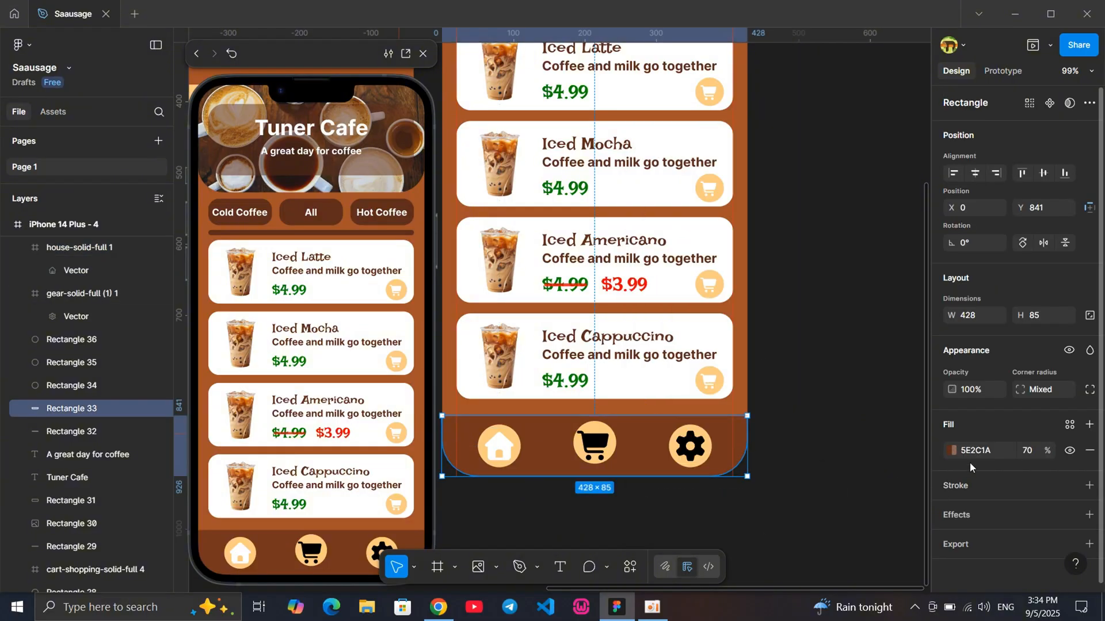
{"action": "left_click", "coordinate": [770, 468]}
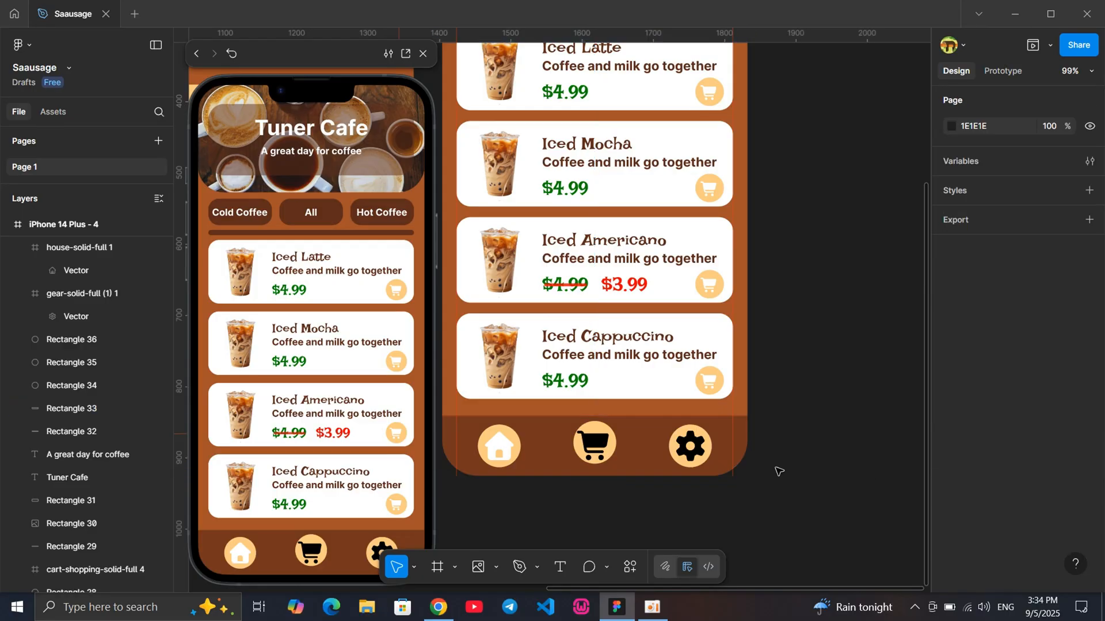
{"action": "left_click", "coordinate": [499, 446]}
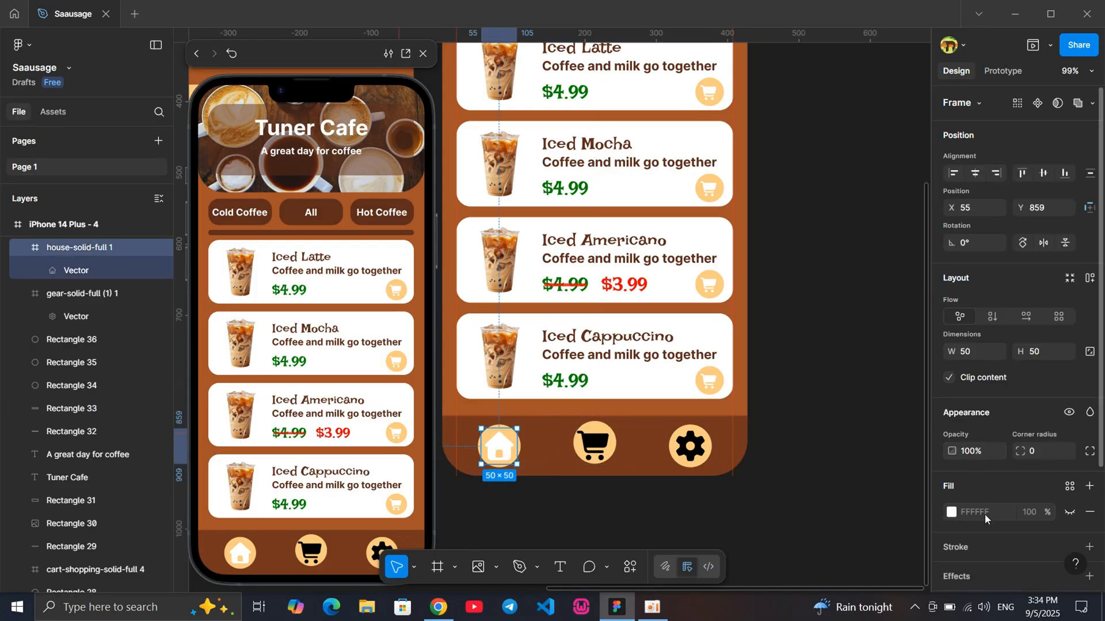
{"action": "scroll", "coordinate": [982, 517], "scroll_direction": "down", "scroll_amount": 3}
{"action": "left_click", "coordinate": [986, 489]}
{"action": "type", "text": "5E2C1A"}
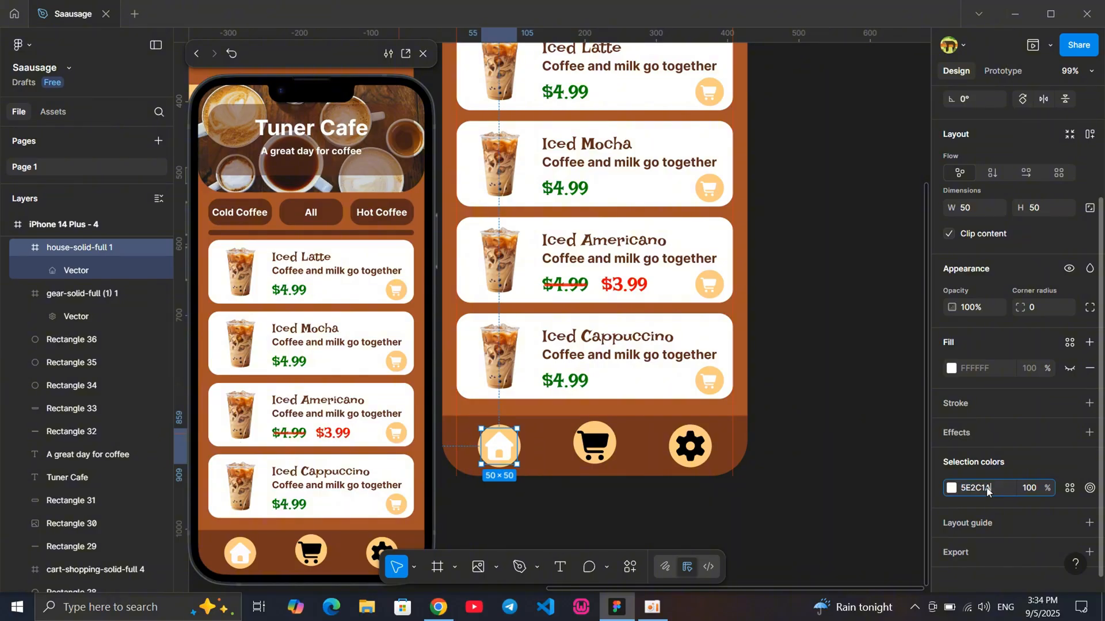
{"action": "key", "text": "Return"}
{"action": "left_click", "coordinate": [837, 485]}
Change the footer cart icon's colour to the same brown 5E2C1A
{"action": "left_click", "coordinate": [597, 448]}
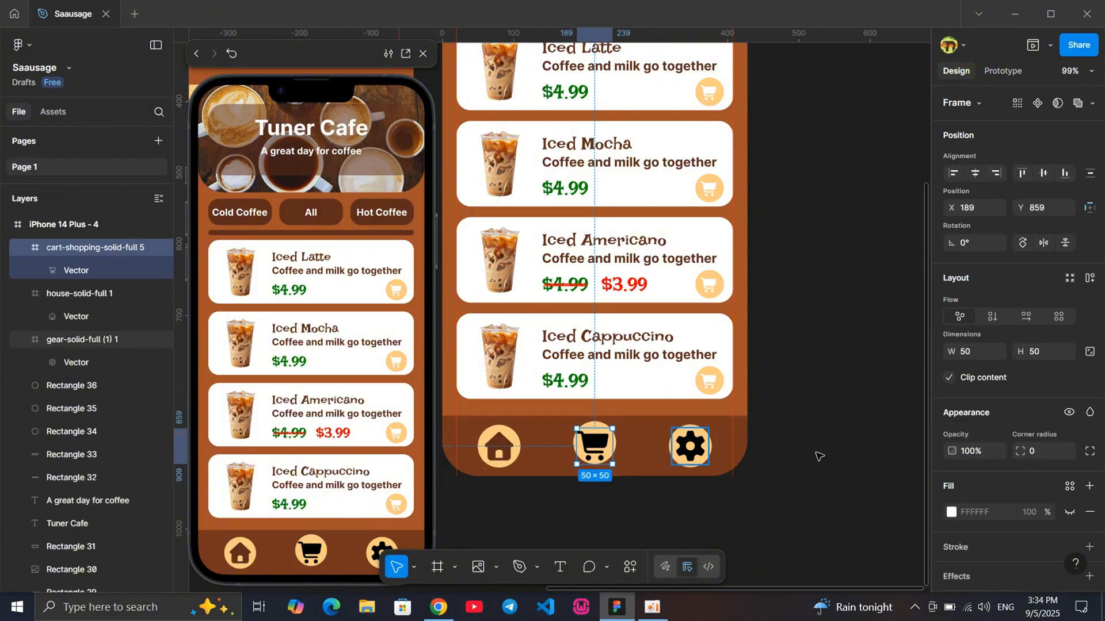
{"action": "scroll", "coordinate": [978, 517], "scroll_direction": "down", "scroll_amount": 3}
{"action": "left_click", "coordinate": [981, 487]}
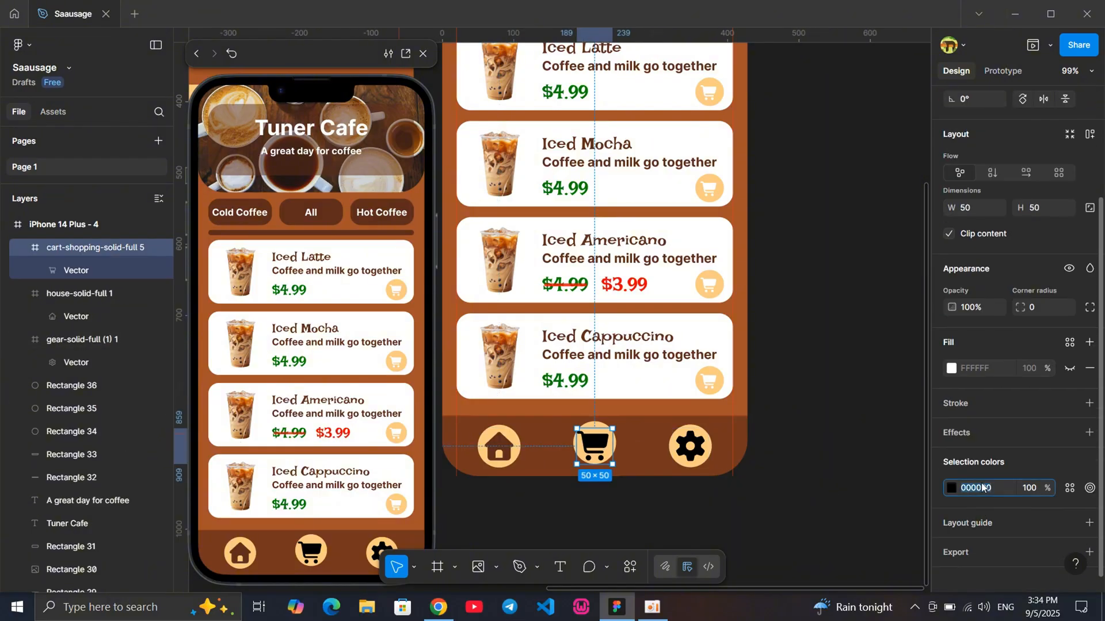
{"action": "key", "text": "Return"}
{"action": "left_click", "coordinate": [821, 483]}
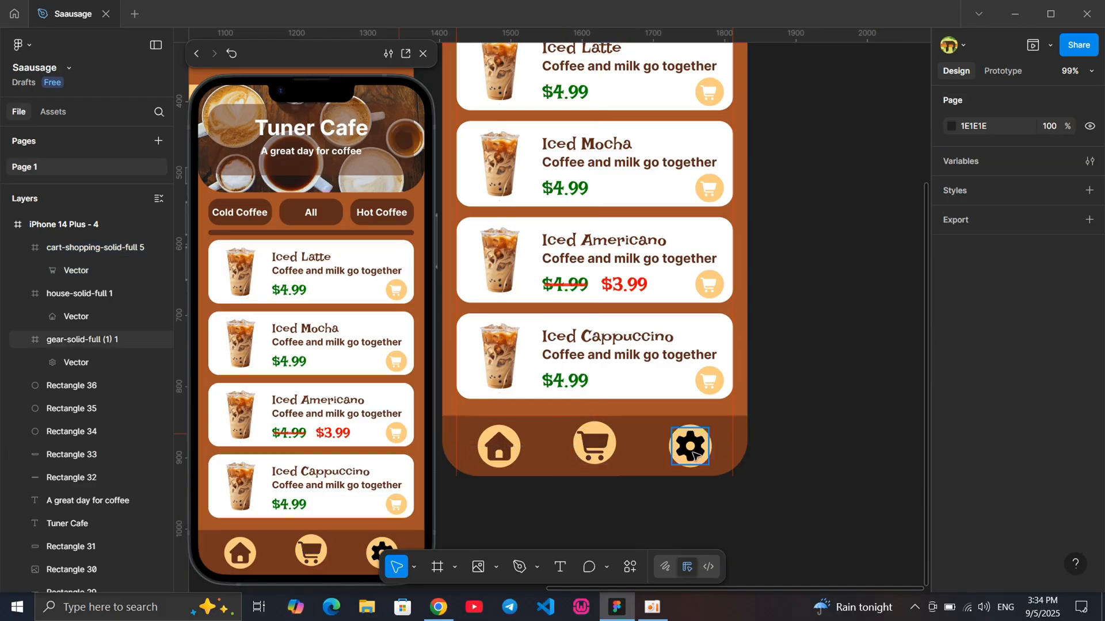
Recolour the footer gear icon with 5E2C1A to match the other two icons
{"action": "left_click", "coordinate": [690, 447]}
{"action": "left_click", "coordinate": [976, 561]}
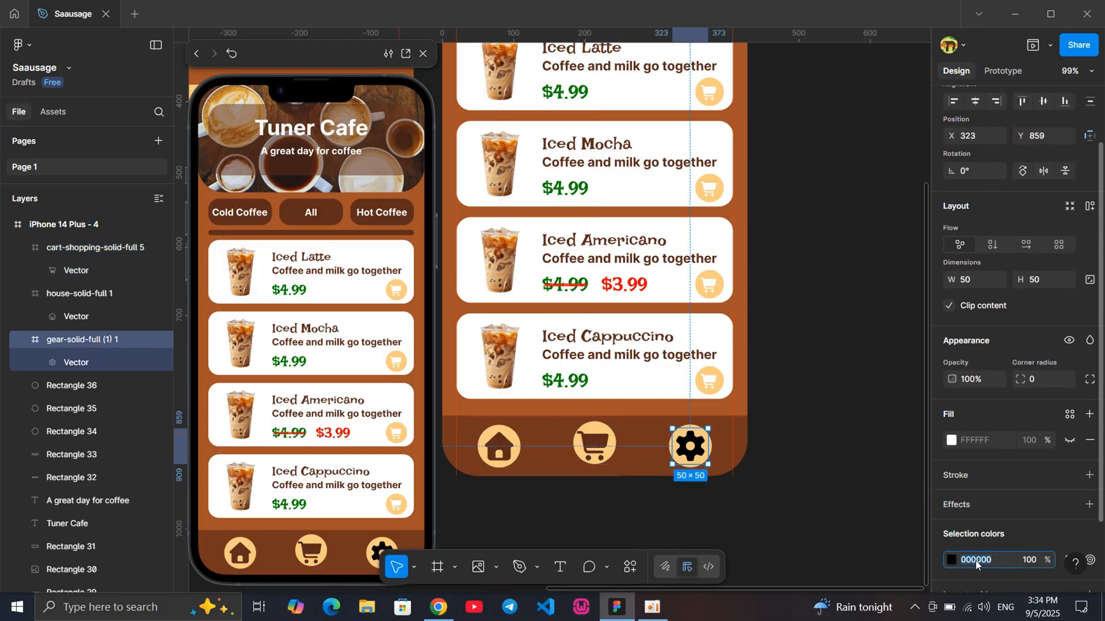
{"action": "type", "text": "5E2C1A"}
{"action": "key", "text": "Return"}
{"action": "left_click", "coordinate": [840, 465]}
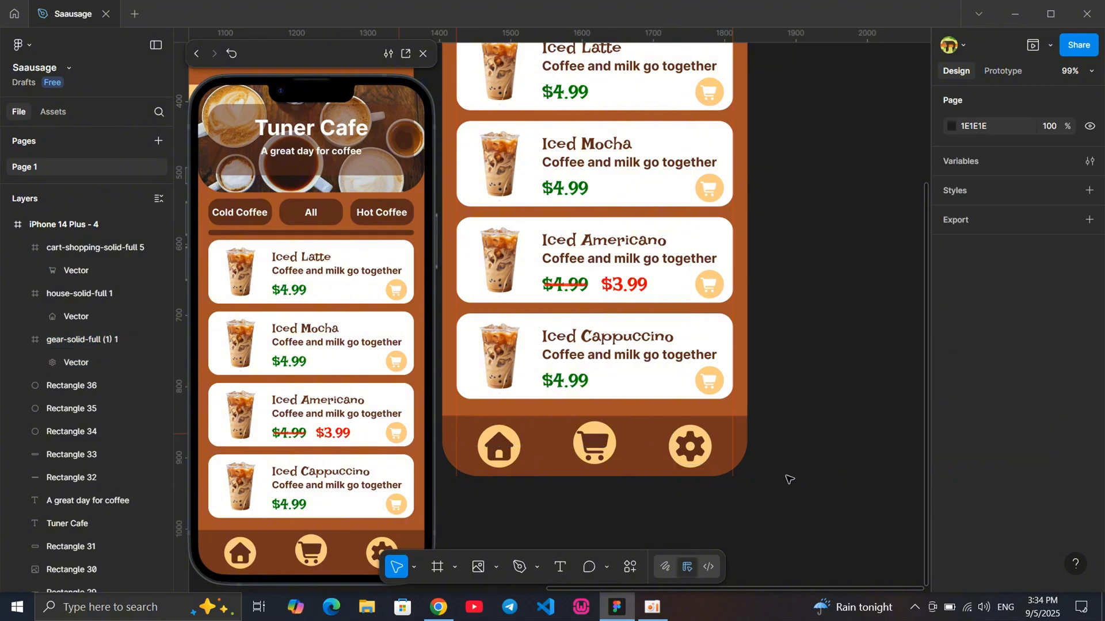
Review the whole menu screen alongside the login and sign-up screens
{"action": "scroll", "coordinate": [786, 468], "scroll_direction": "down", "scroll_amount": 5, "text": "ctrl"}
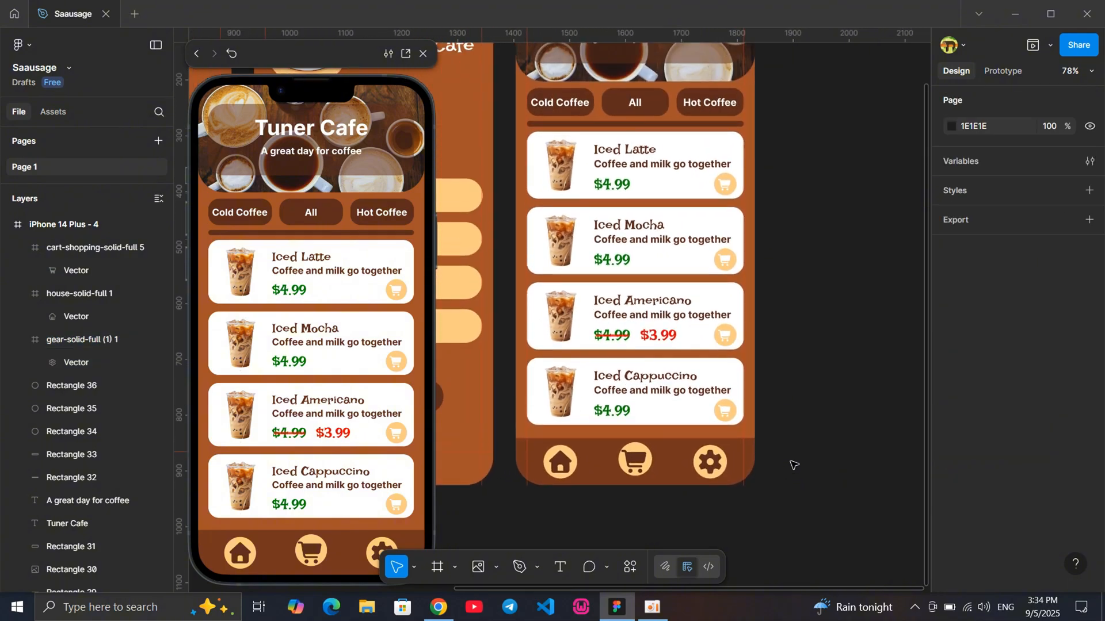
{"action": "scroll", "coordinate": [792, 462], "scroll_direction": "down", "scroll_amount": 1}
{"action": "scroll", "coordinate": [792, 462], "scroll_direction": "down", "scroll_amount": 1, "text": "ctrl"}
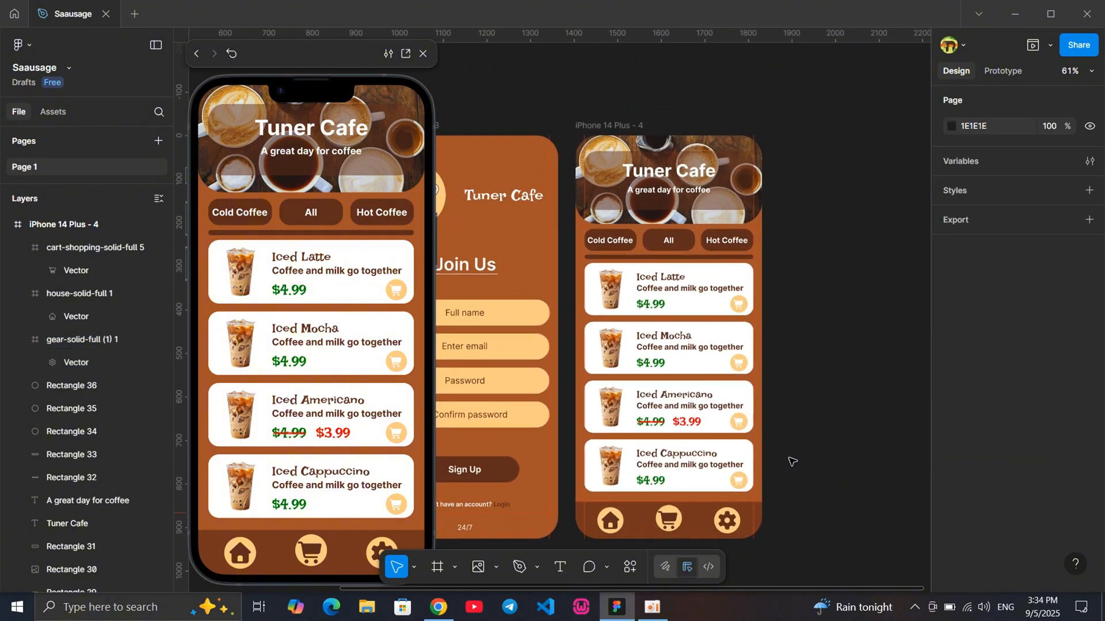
{"action": "scroll", "coordinate": [792, 462], "scroll_direction": "left", "scroll_amount": 3}
{"action": "scroll", "coordinate": [789, 460], "scroll_direction": "right", "scroll_amount": 2}
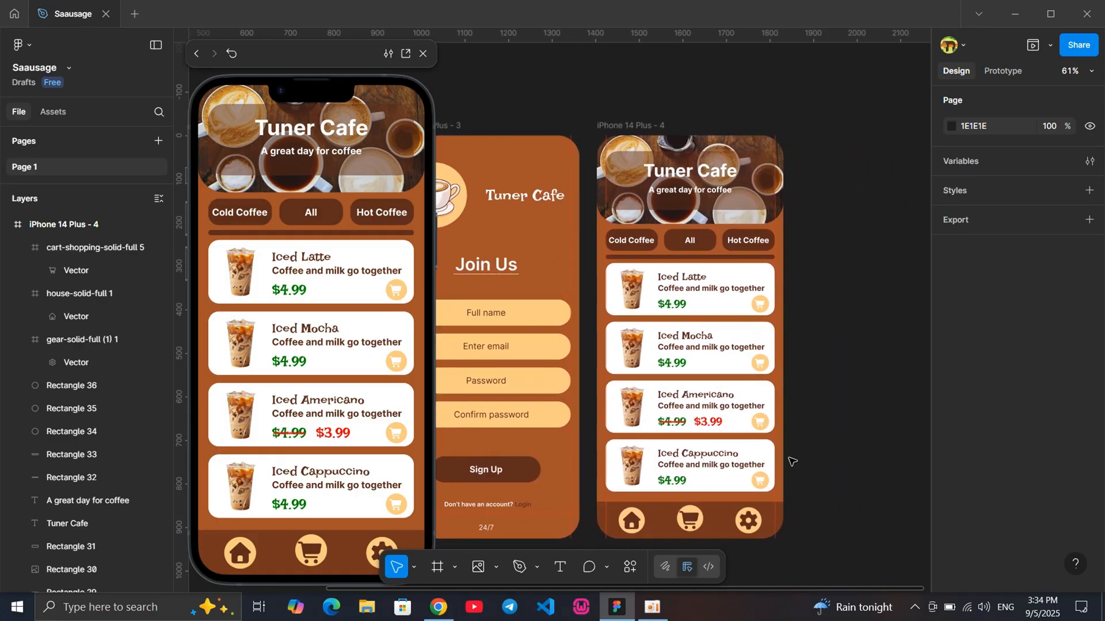
{"action": "scroll", "coordinate": [790, 460], "scroll_direction": "down", "scroll_amount": 3, "text": "ctrl"}
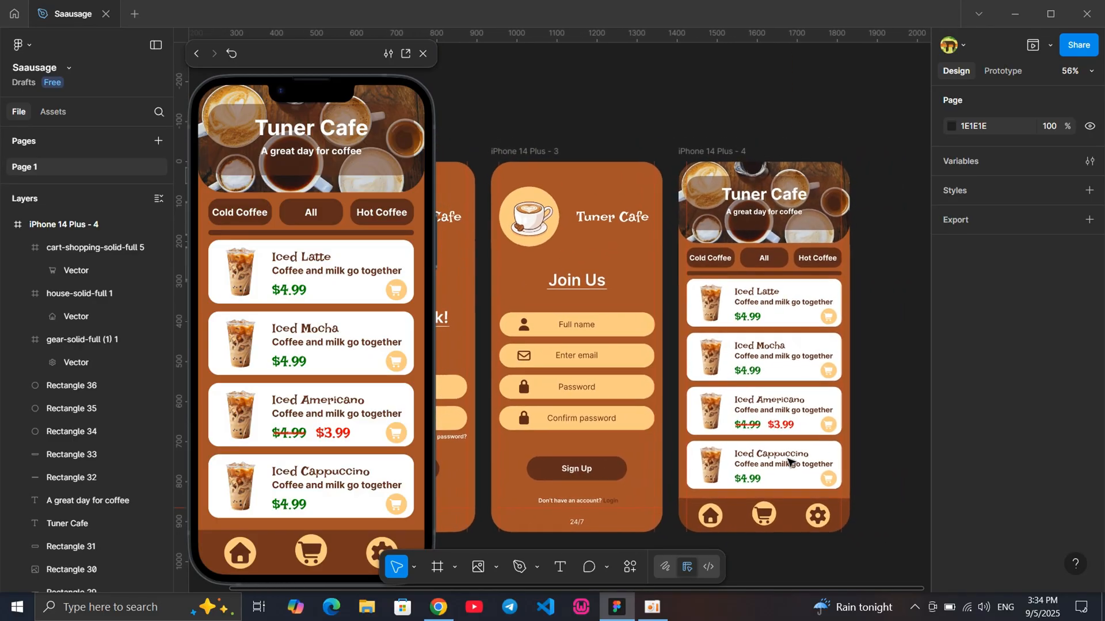
{"action": "scroll", "coordinate": [750, 398], "scroll_direction": "down", "scroll_amount": 1}
{"action": "scroll", "coordinate": [746, 378], "scroll_direction": "left", "scroll_amount": 1}
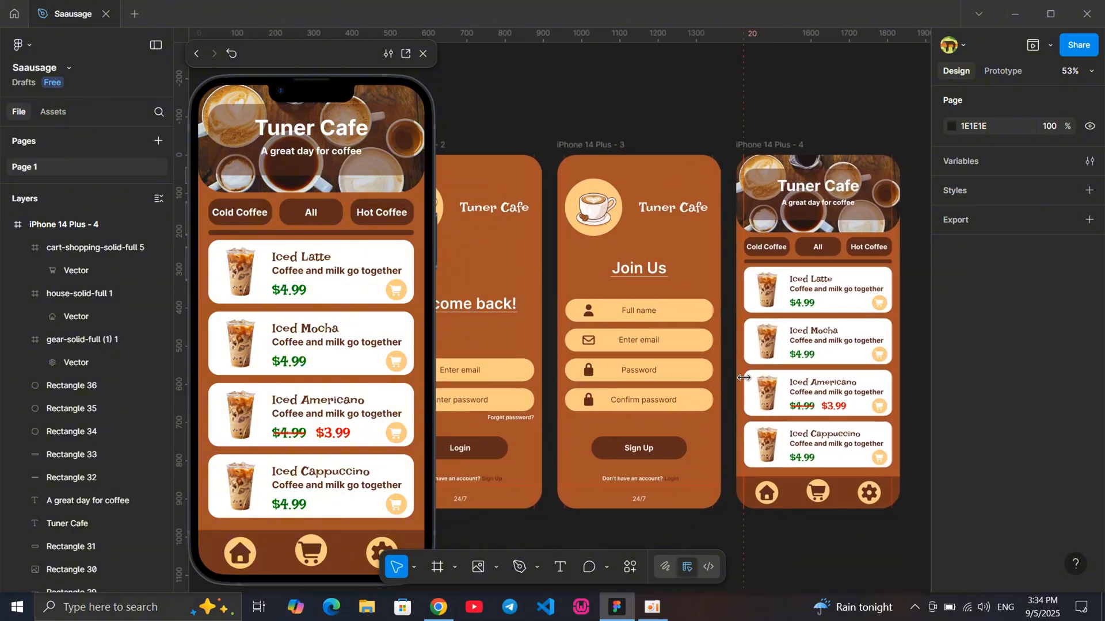
{"action": "scroll", "coordinate": [745, 378], "scroll_direction": "down", "scroll_amount": 1, "text": "ctrl"}
{"action": "scroll", "coordinate": [745, 378], "scroll_direction": "down", "scroll_amount": 1, "text": "ctrl"}
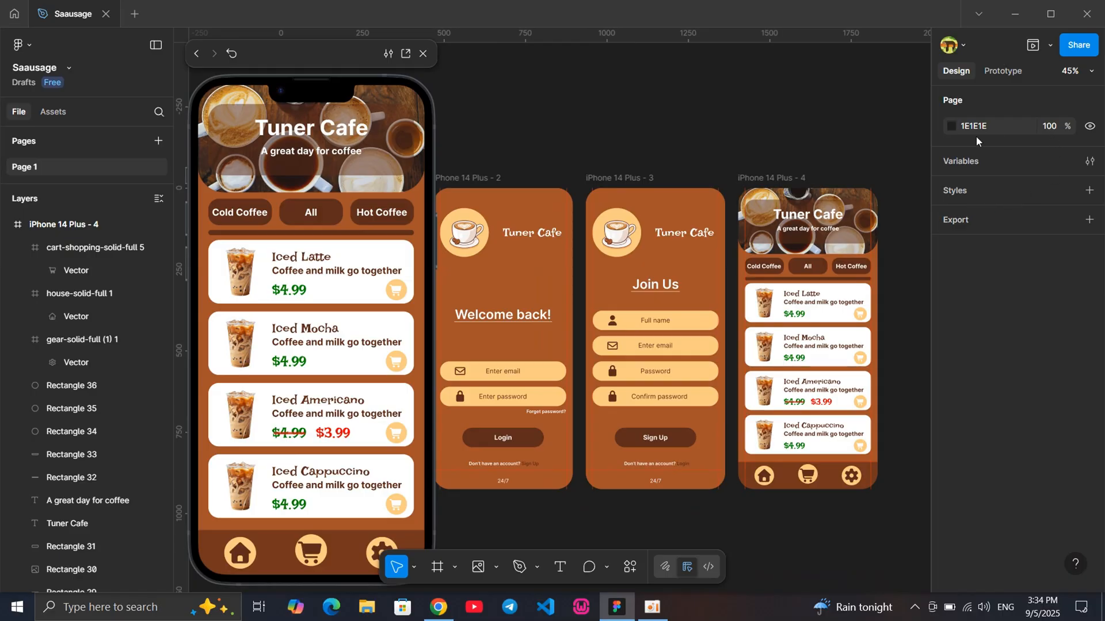
Add an on-tap prototype interaction to the Get Started button that navigates to the iPhone 14 Plus - 2 frame
{"action": "left_click", "coordinate": [1002, 71]}
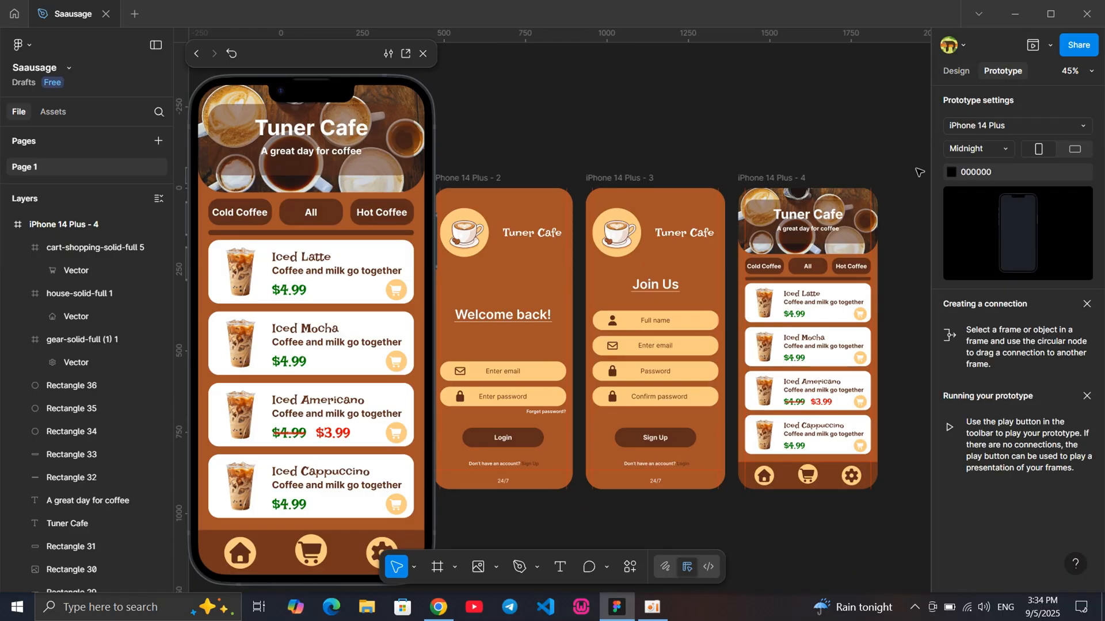
{"action": "scroll", "coordinate": [919, 173], "scroll_direction": "down", "scroll_amount": 2, "text": "ctrl"}
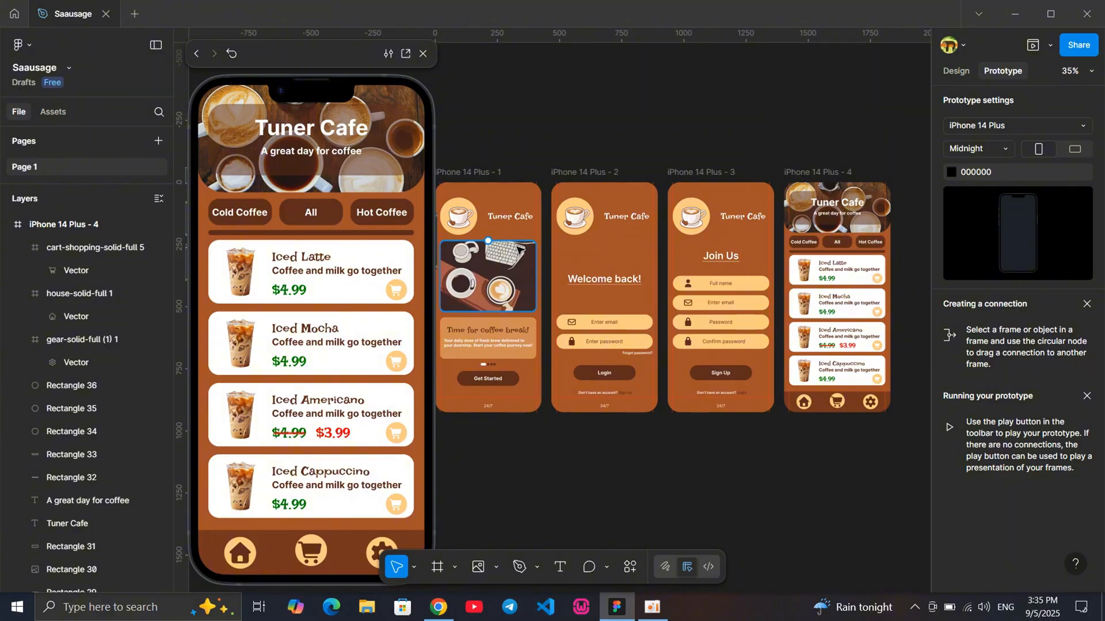
{"action": "left_click", "coordinate": [518, 379]}
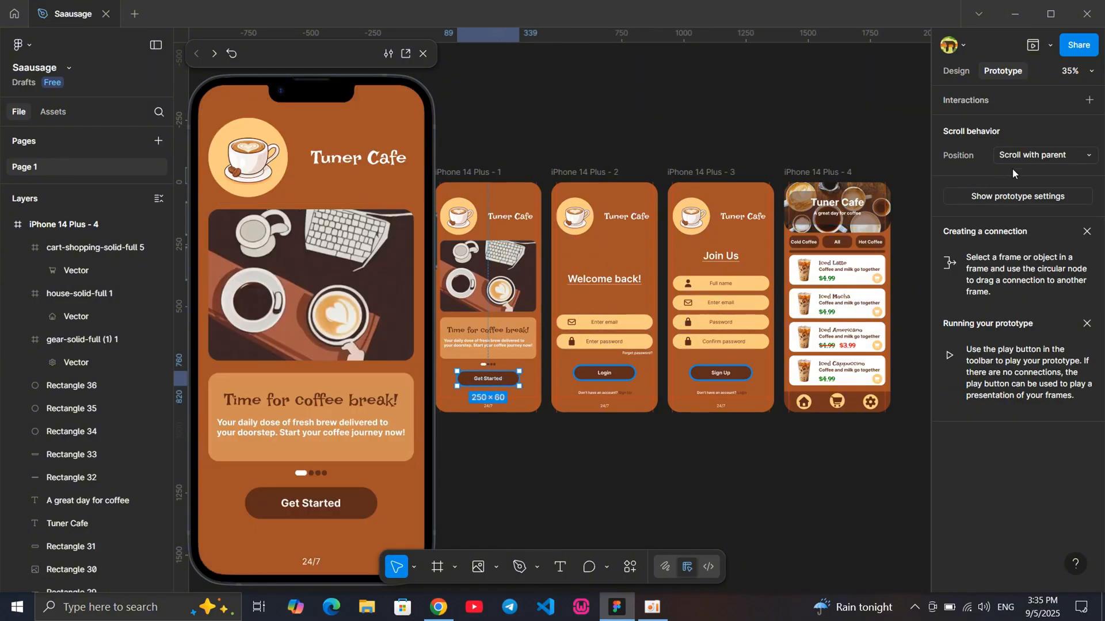
{"action": "left_click", "coordinate": [1089, 101]}
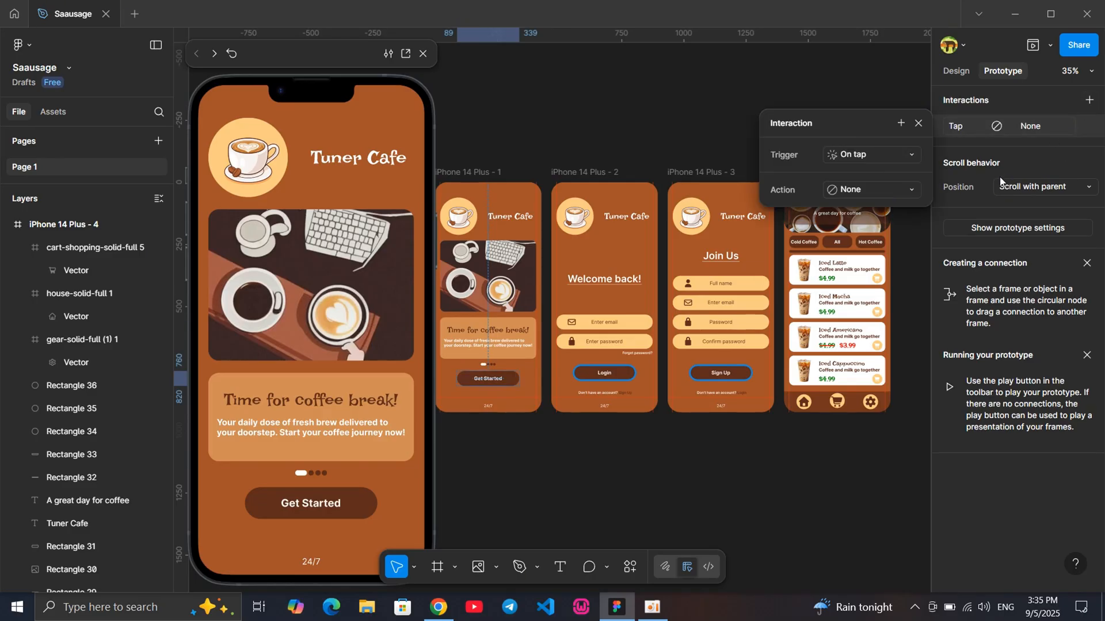
{"action": "left_click", "coordinate": [905, 185]}
{"action": "left_click", "coordinate": [894, 239]}
{"action": "left_click", "coordinate": [855, 214]}
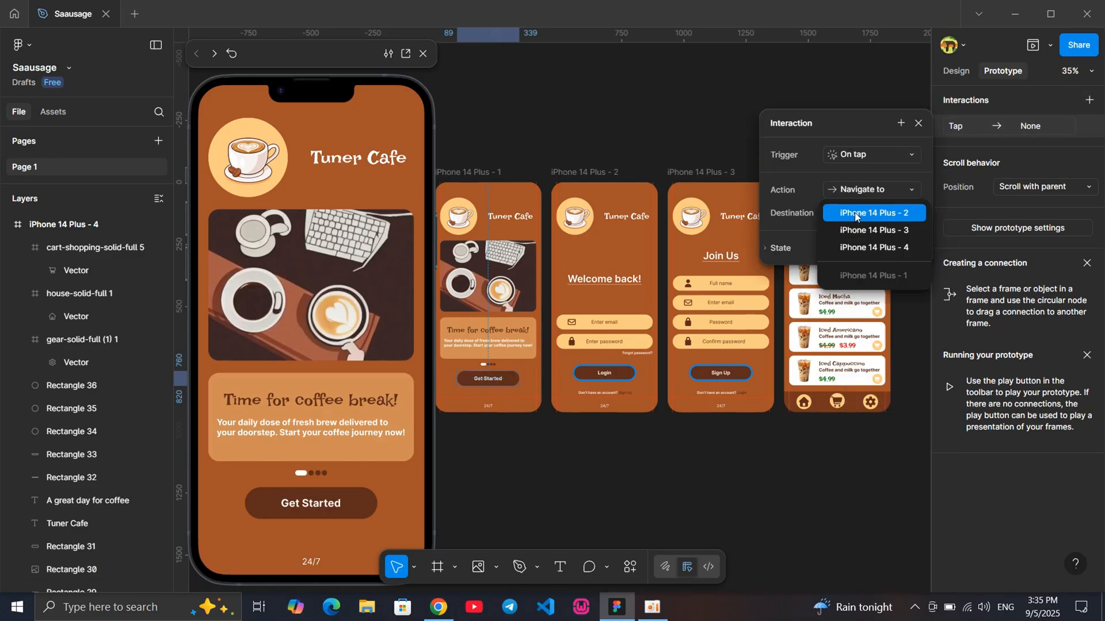
{"action": "left_click", "coordinate": [886, 214]}
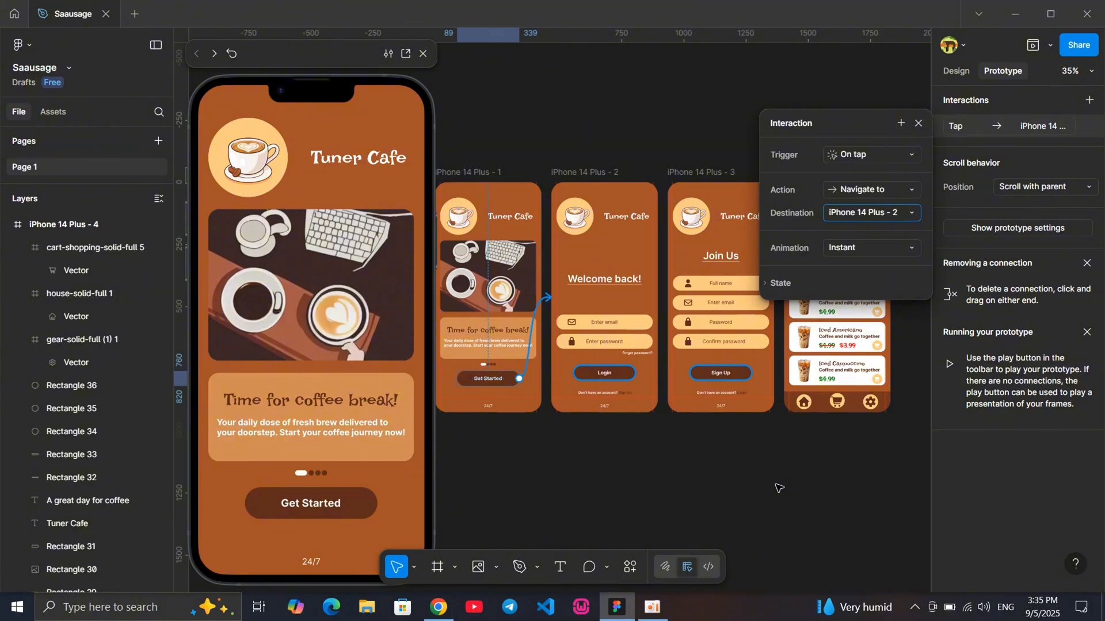
{"action": "left_click", "coordinate": [712, 444]}
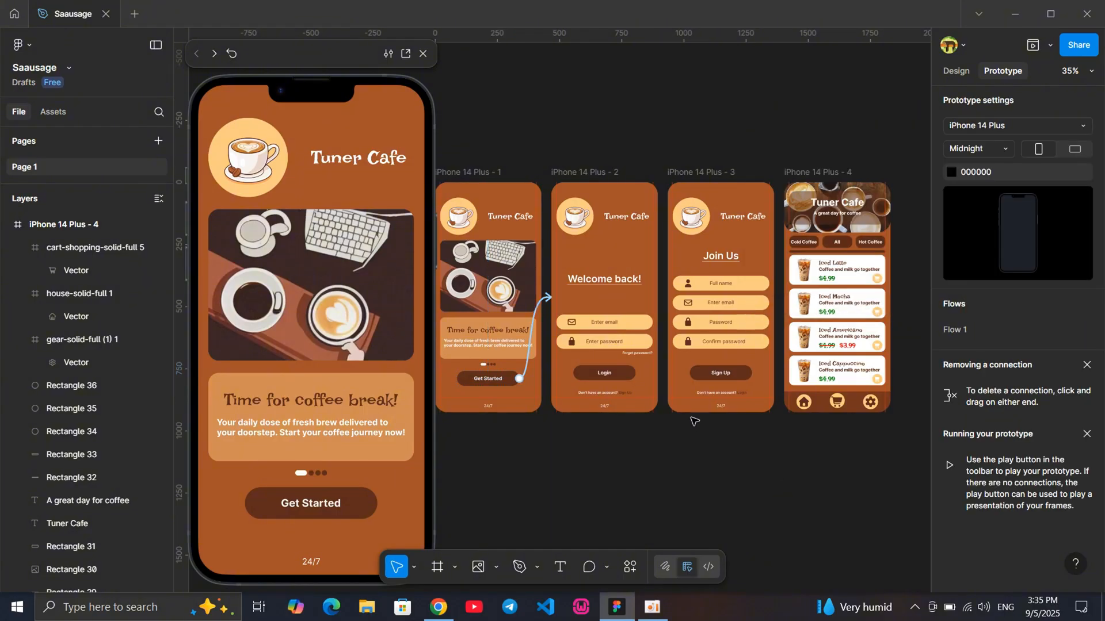
Check the login screen in the prototype preview, then return to the page's design settings
{"action": "scroll", "coordinate": [656, 445], "scroll_direction": "up", "scroll_amount": 3}
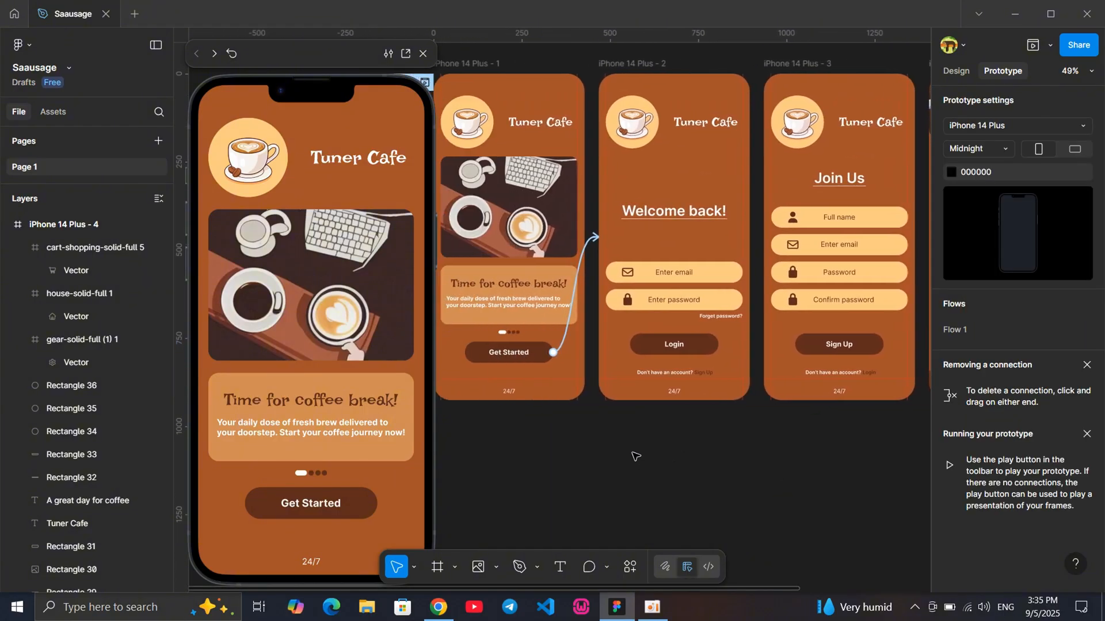
{"action": "scroll", "coordinate": [702, 368], "scroll_direction": "up", "scroll_amount": 1}
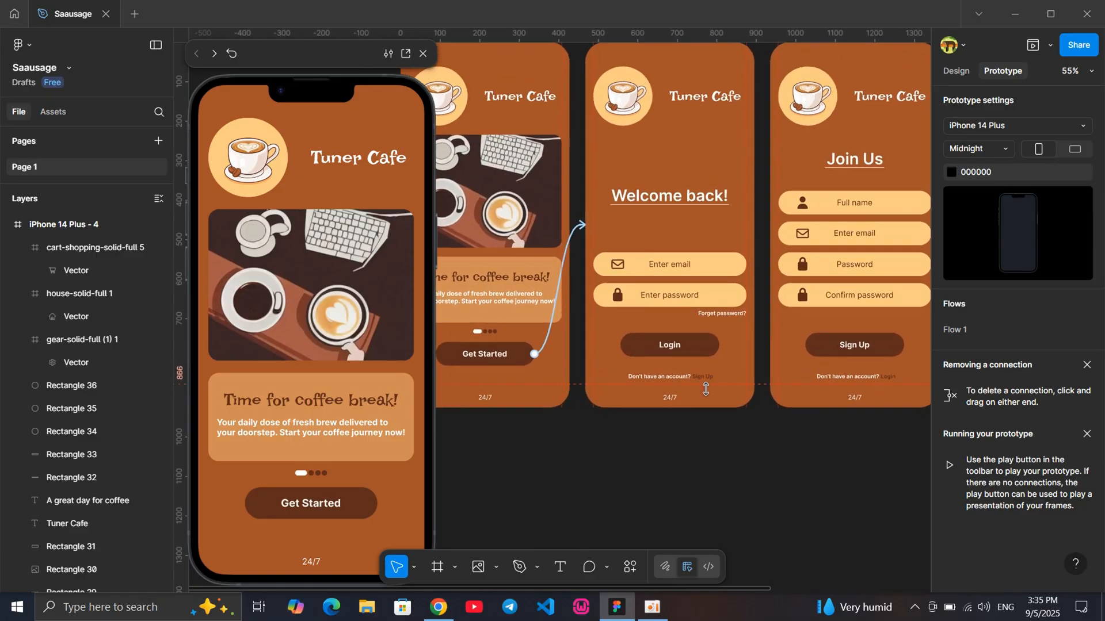
{"action": "scroll", "coordinate": [702, 368], "scroll_direction": "right", "scroll_amount": 3}
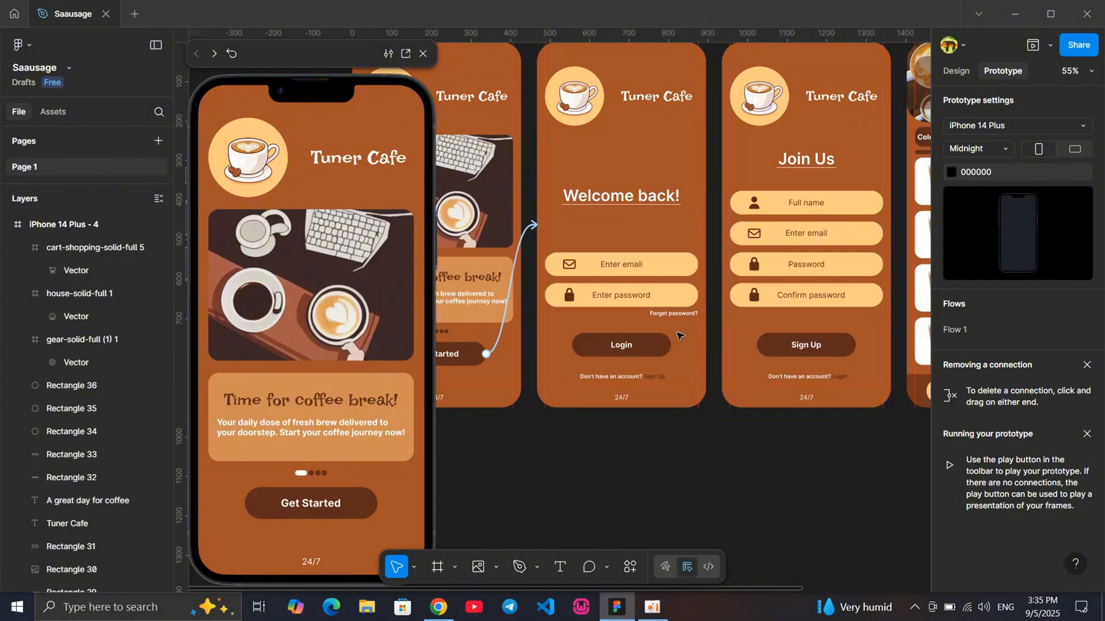
{"action": "right_click", "coordinate": [665, 235]}
{"action": "left_click", "coordinate": [638, 231]}
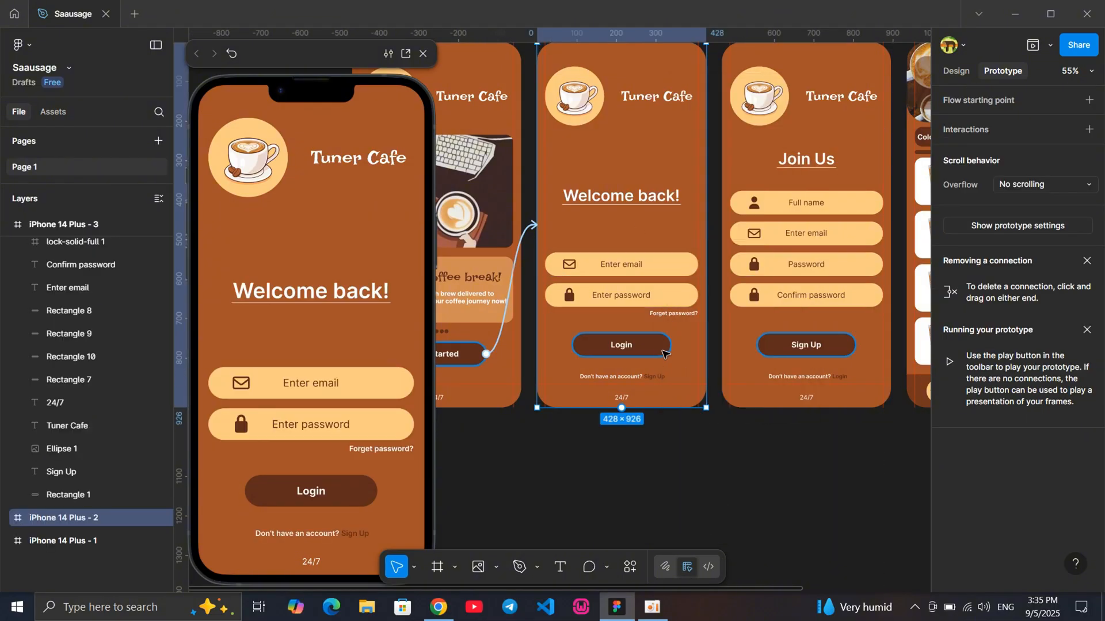
{"action": "left_click", "coordinate": [671, 446]}
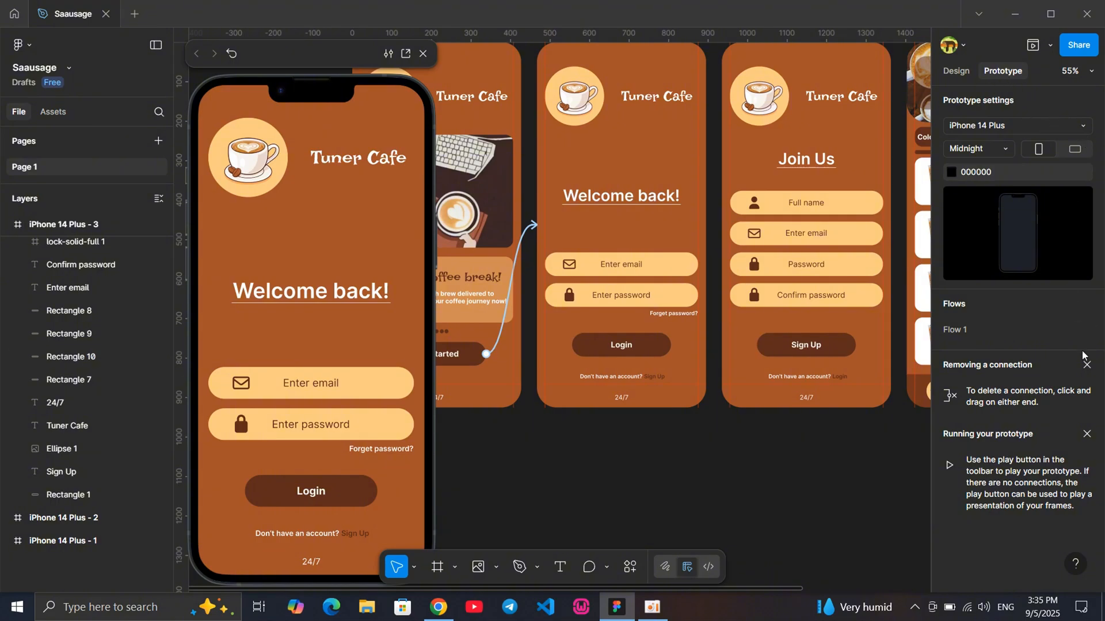
{"action": "left_click", "coordinate": [956, 73]}
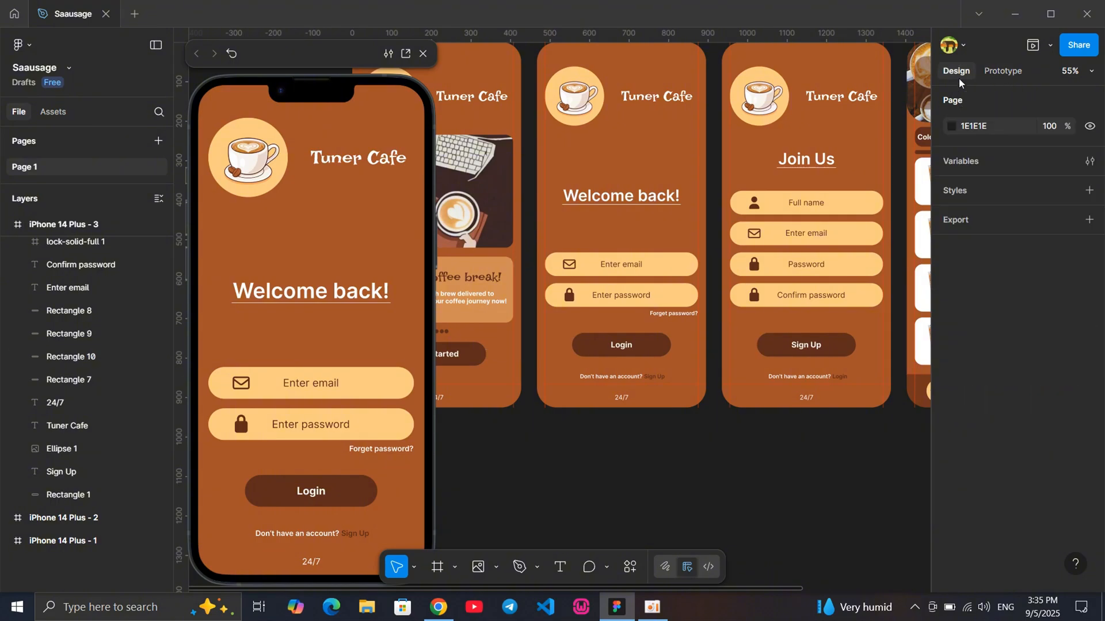
Add an on-tap prototype interaction to the login screen's Sign Up link that navigates to the iPhone 14 Plus - 3 frame
{"action": "left_click", "coordinate": [1004, 65]}
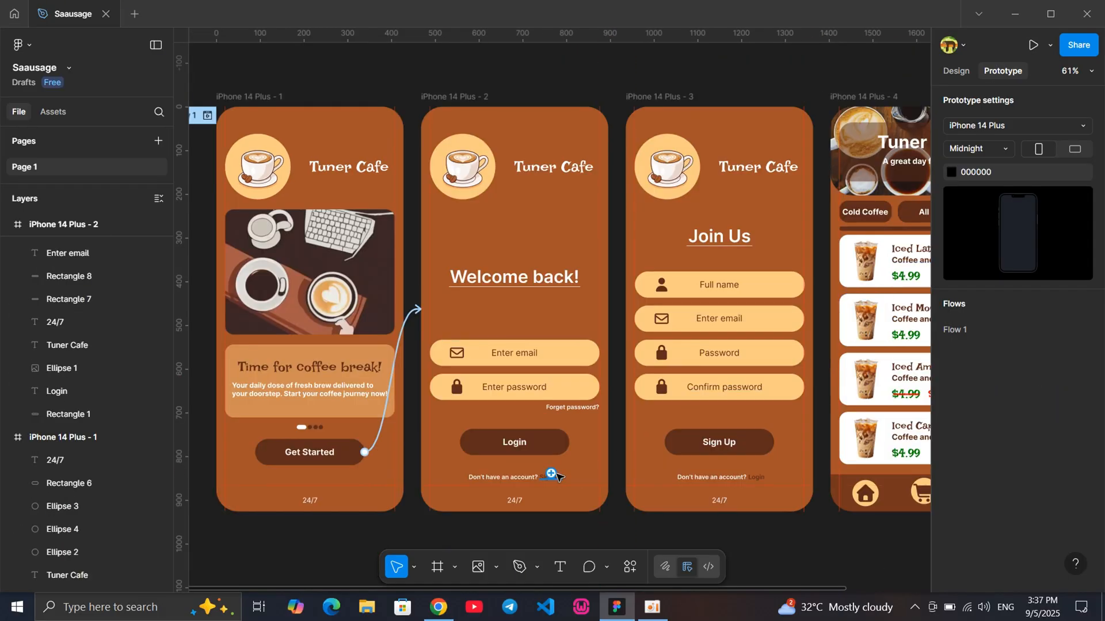
{"action": "left_click", "coordinate": [554, 475]}
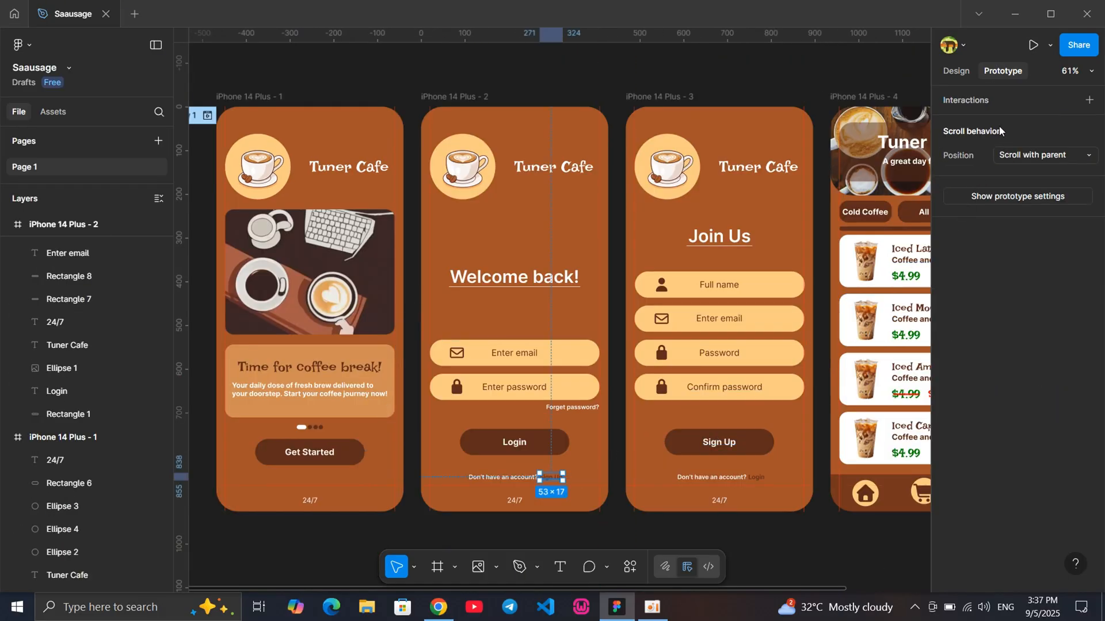
{"action": "left_click", "coordinate": [1089, 100]}
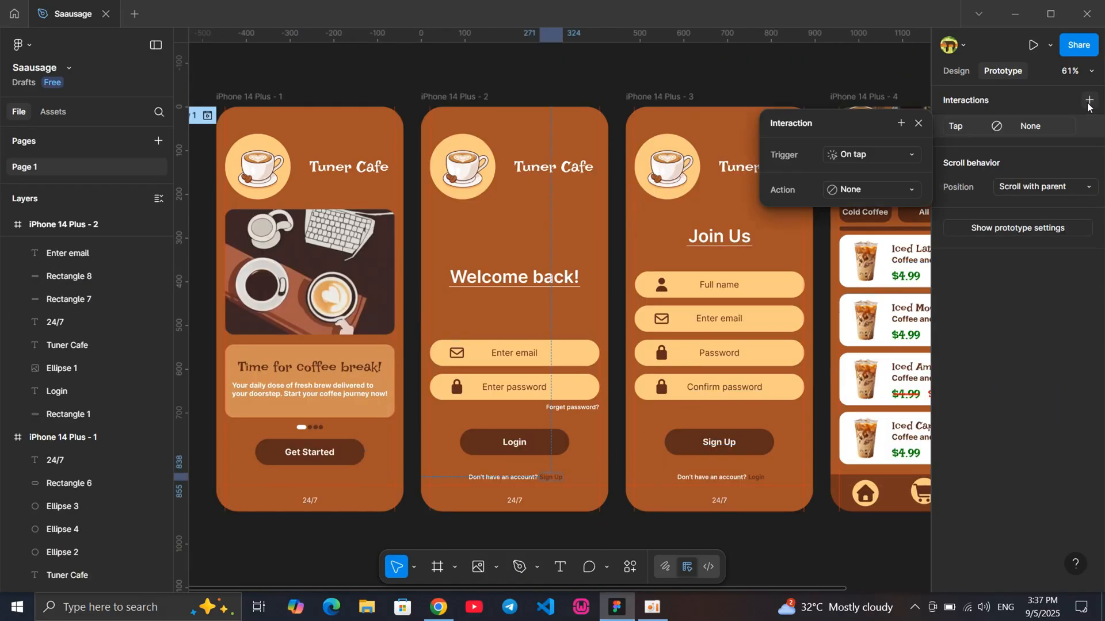
{"action": "left_click", "coordinate": [867, 195]}
{"action": "left_click", "coordinate": [876, 235]}
{"action": "left_click", "coordinate": [883, 213]}
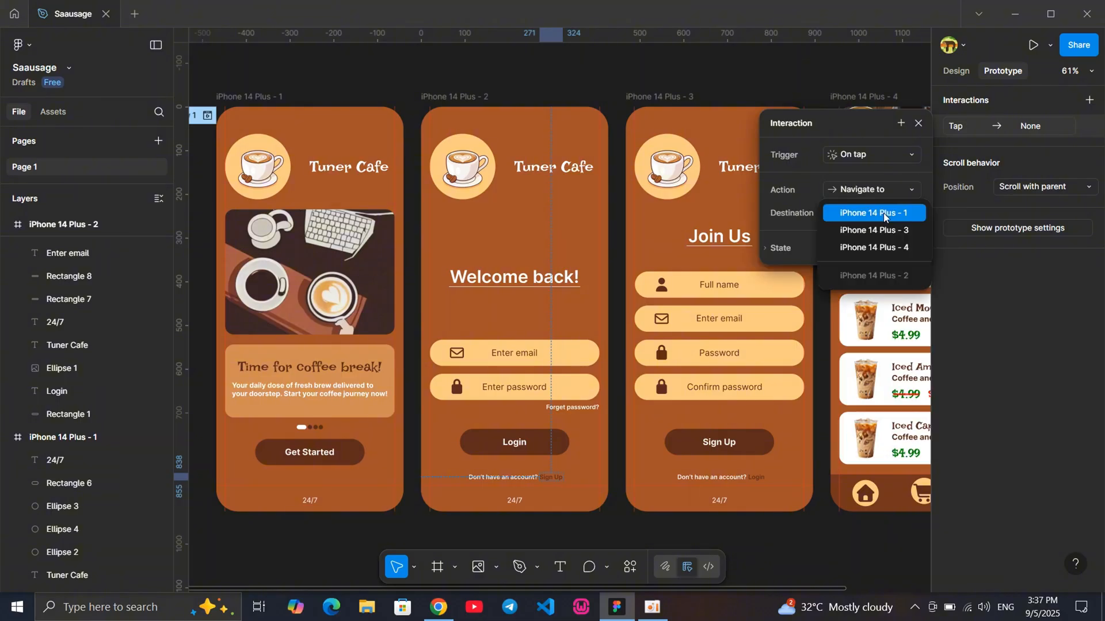
{"action": "left_click", "coordinate": [893, 229]}
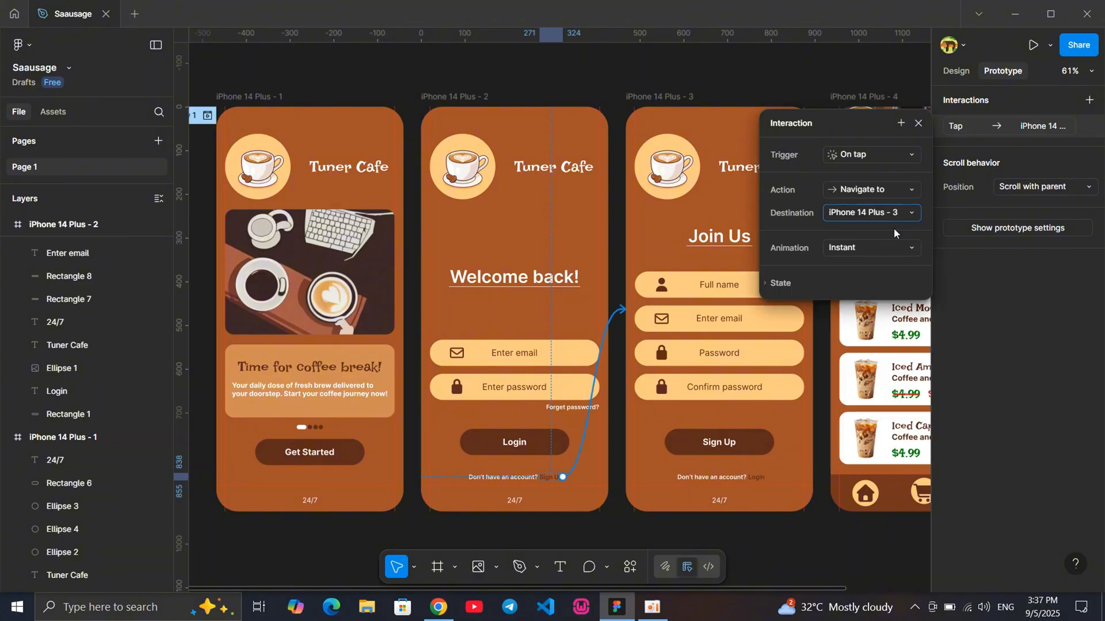
{"action": "left_click", "coordinate": [757, 534]}
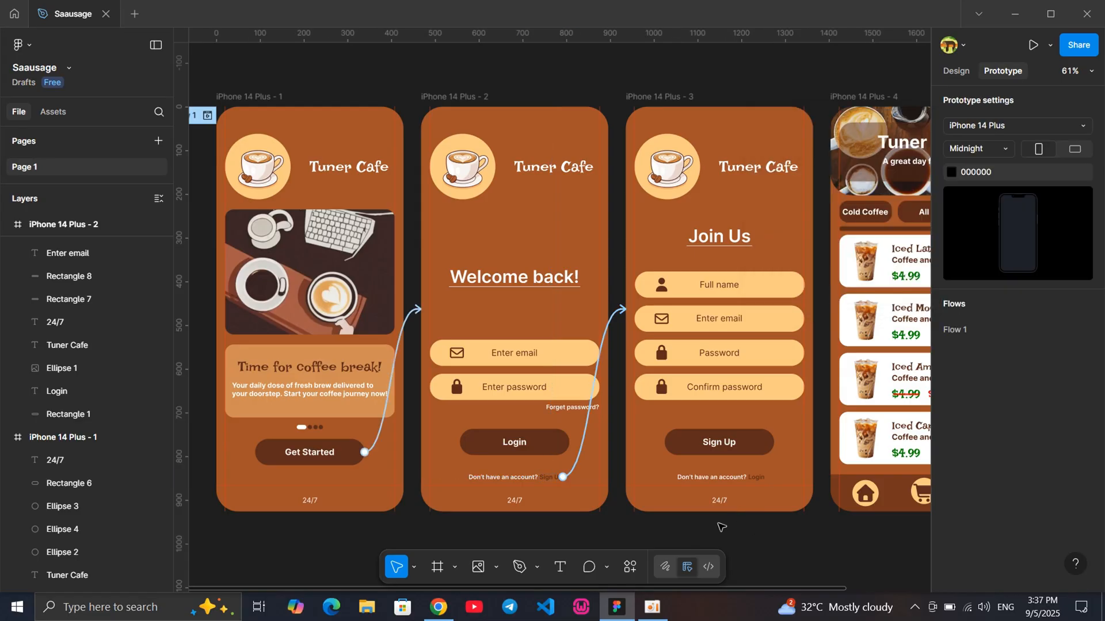
Make the Login button on the Welcome back! screen navigate to the iPhone 14 Plus - 4 frame on tap
{"action": "scroll", "coordinate": [553, 443], "scroll_direction": "right", "scroll_amount": 3}
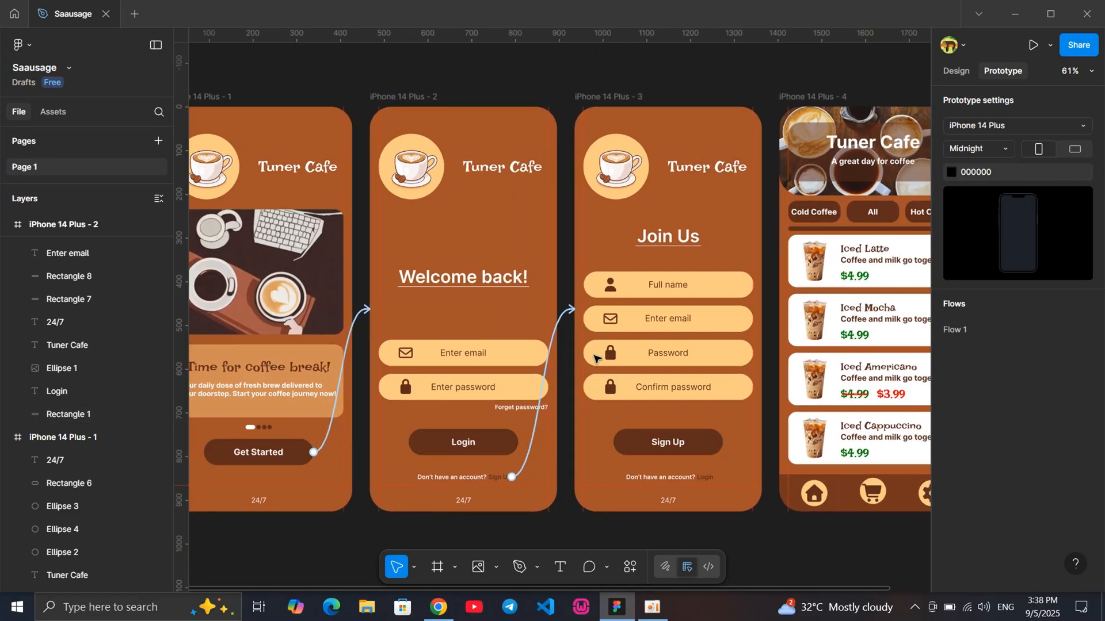
{"action": "left_click", "coordinate": [517, 443]}
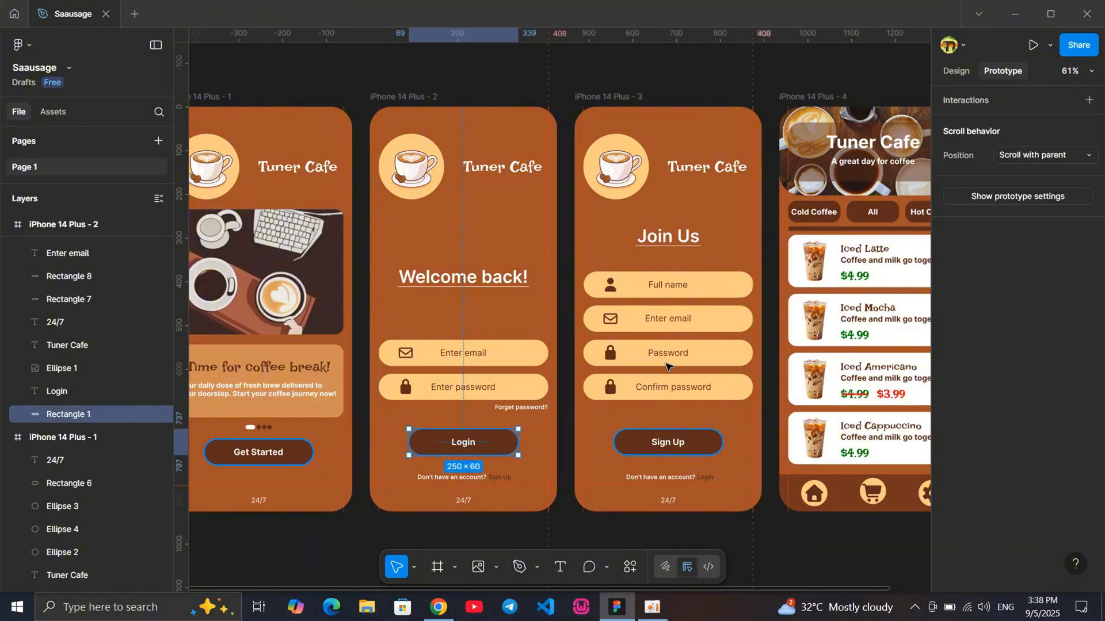
{"action": "left_click", "coordinate": [1089, 101]}
{"action": "left_click", "coordinate": [890, 183]}
{"action": "left_click", "coordinate": [863, 241]}
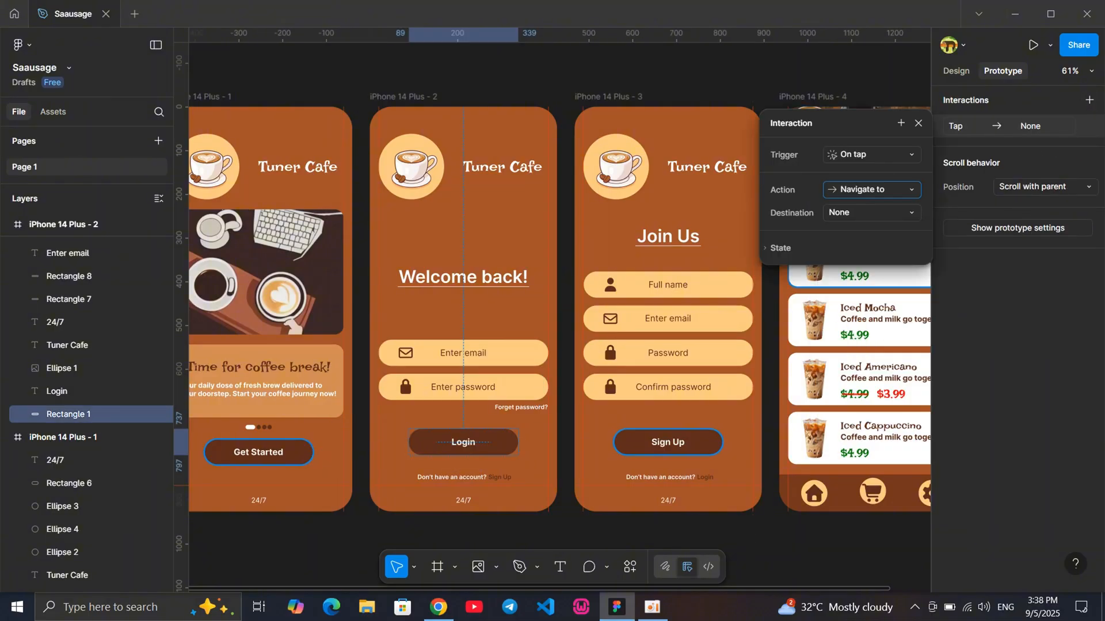
{"action": "left_click", "coordinate": [875, 210]}
{"action": "left_click", "coordinate": [879, 238]}
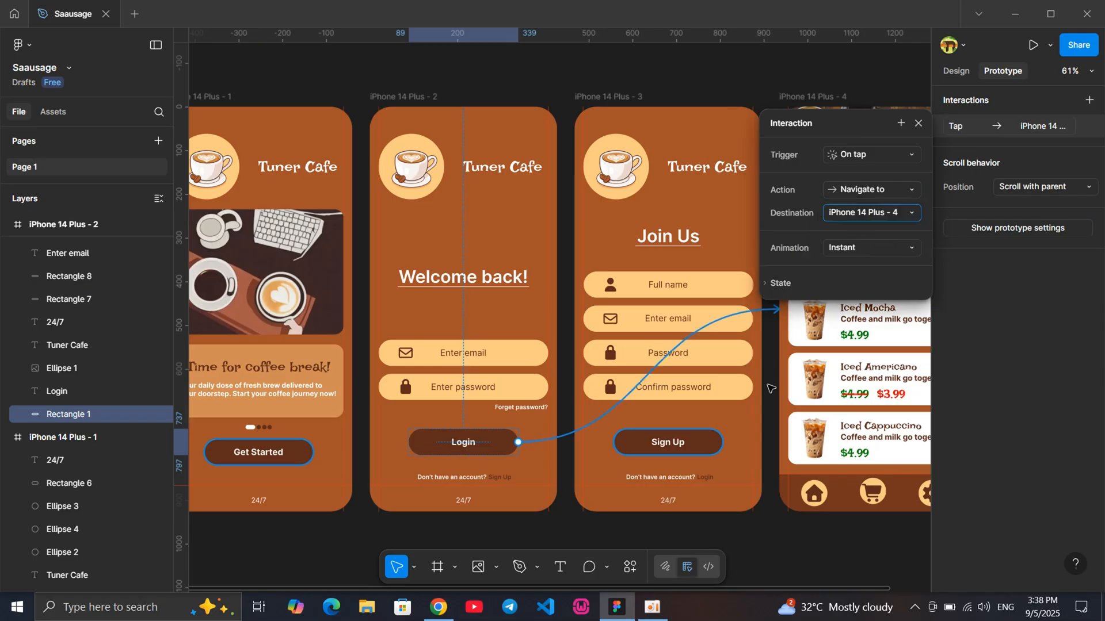
{"action": "scroll", "coordinate": [777, 540], "scroll_direction": "right", "scroll_amount": 3}
{"action": "left_click", "coordinate": [777, 539]}
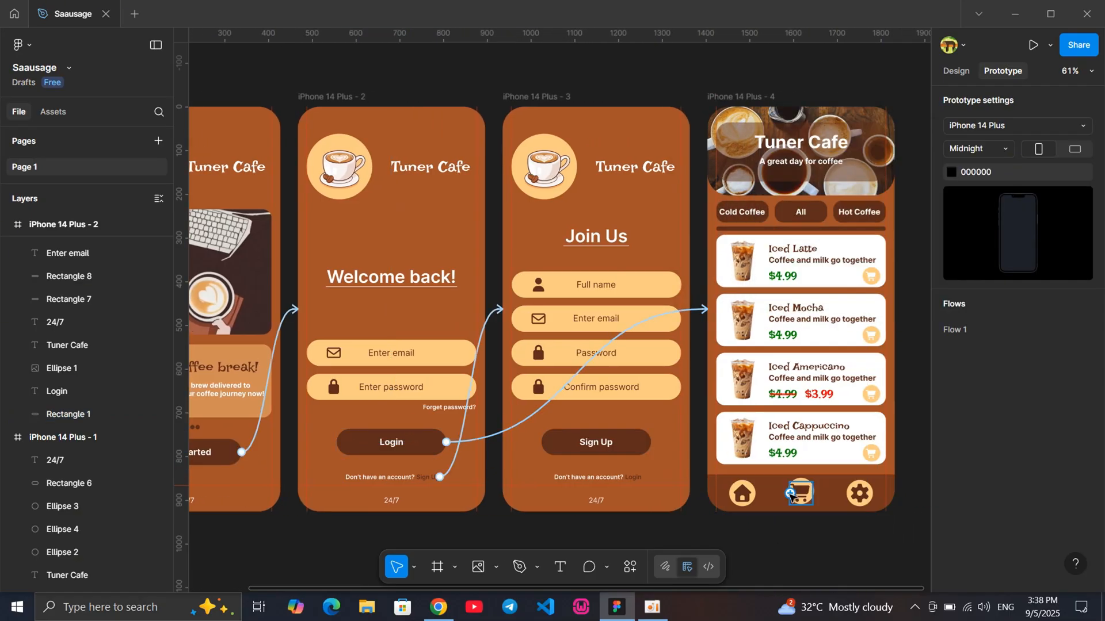
Link the Login text under the Join Us form to the iPhone 14 Plus - 2 frame with an on-tap Navigate to action
{"action": "scroll", "coordinate": [797, 492], "scroll_direction": "right", "scroll_amount": 2}
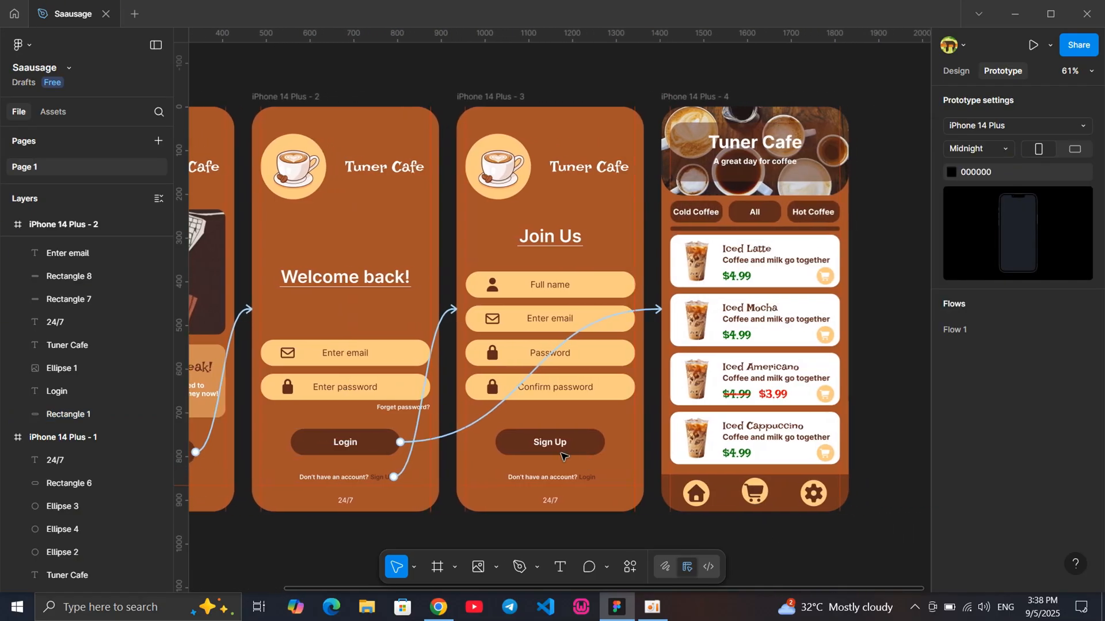
{"action": "left_click", "coordinate": [587, 479]}
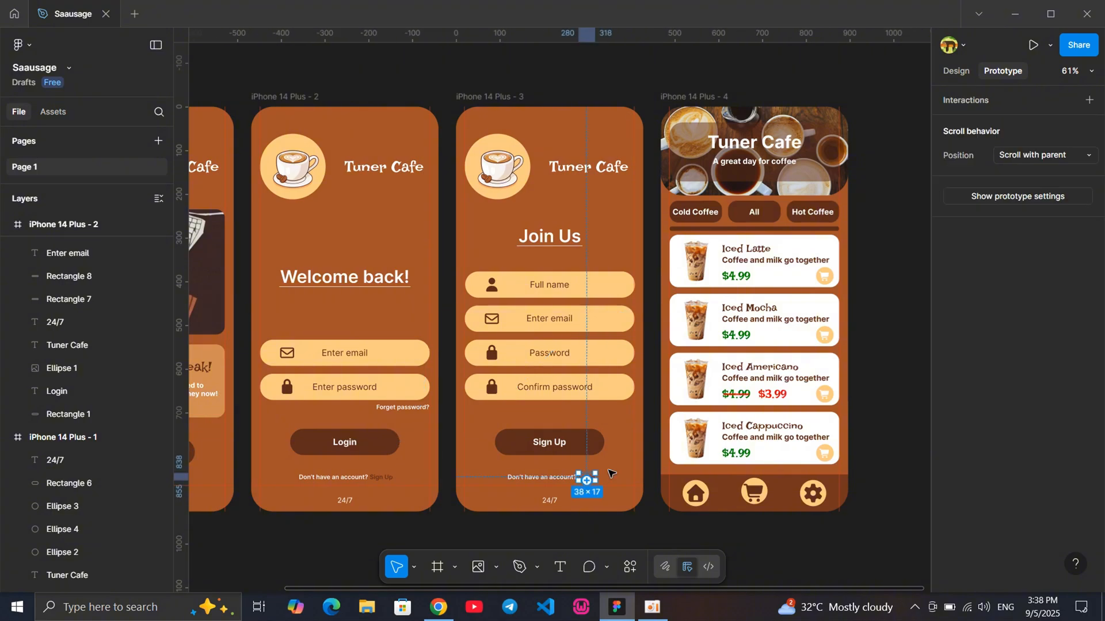
{"action": "left_click", "coordinate": [1083, 104]}
{"action": "left_click", "coordinate": [886, 190]}
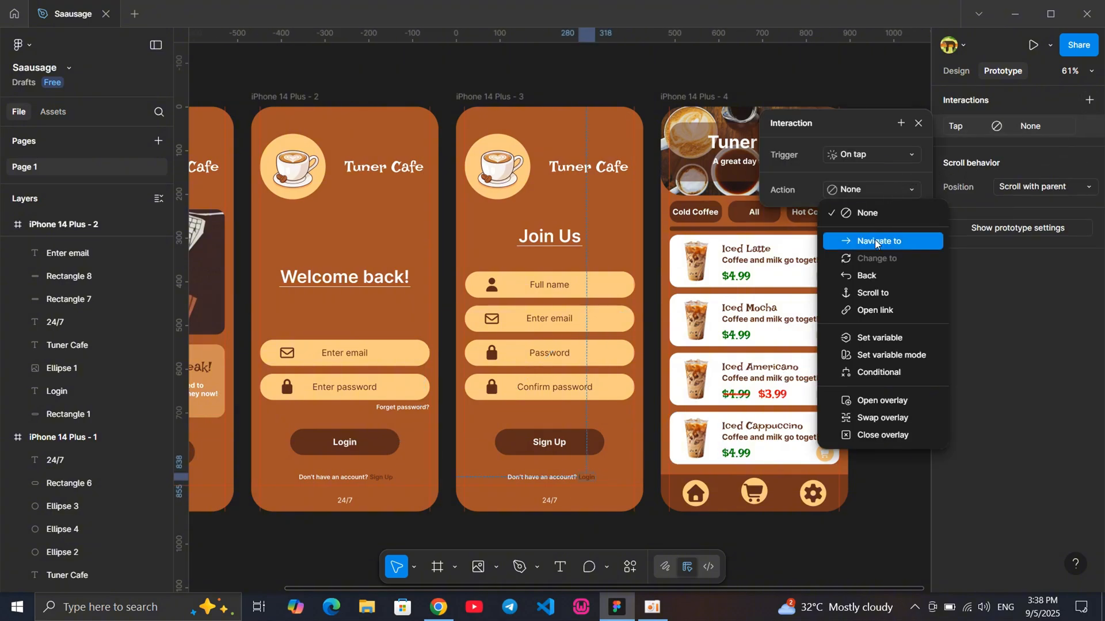
{"action": "left_click", "coordinate": [874, 242]}
{"action": "left_click", "coordinate": [878, 212]}
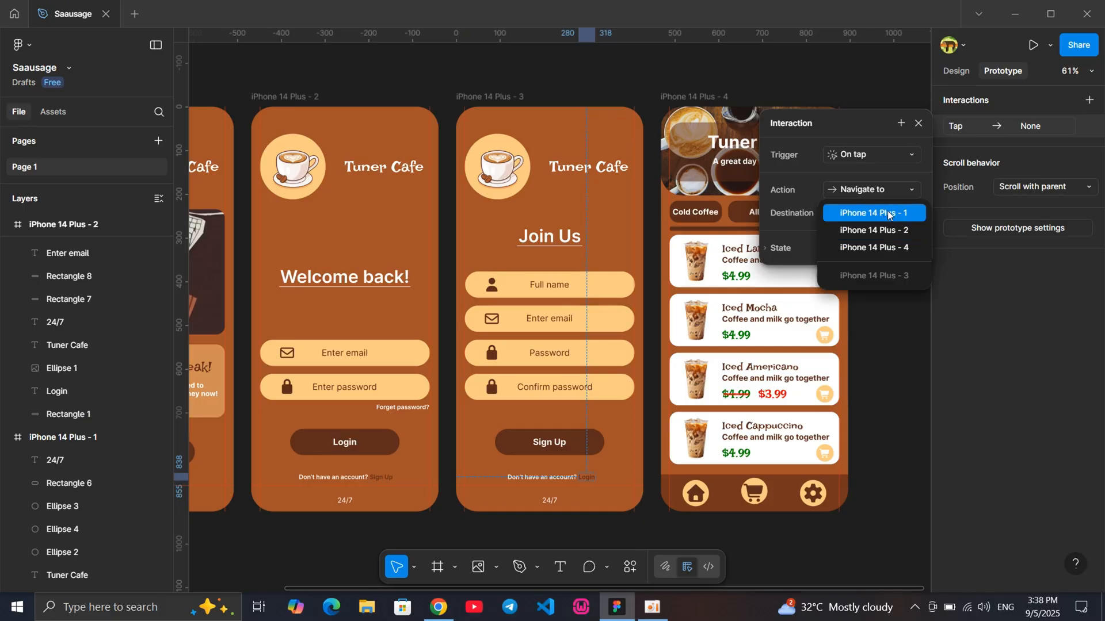
{"action": "left_click", "coordinate": [886, 230]}
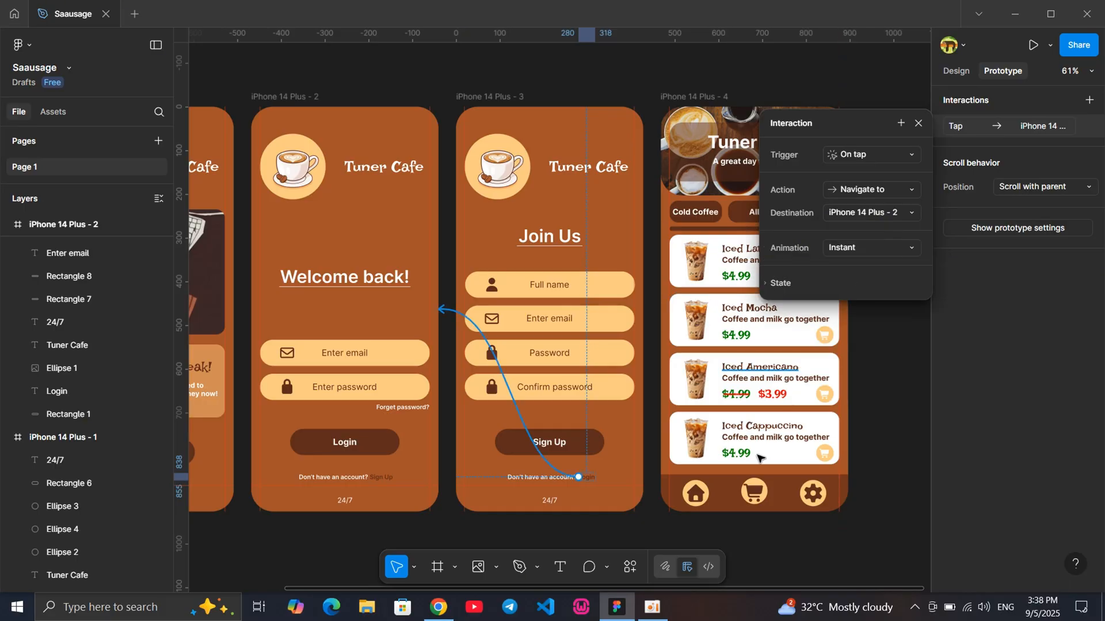
{"action": "left_click", "coordinate": [731, 544]}
Add an on-tap interaction to the Sign Up button on the Join Us screen that navigates to the iPhone 14 Plus - 4 frame
{"action": "left_click", "coordinate": [595, 447]}
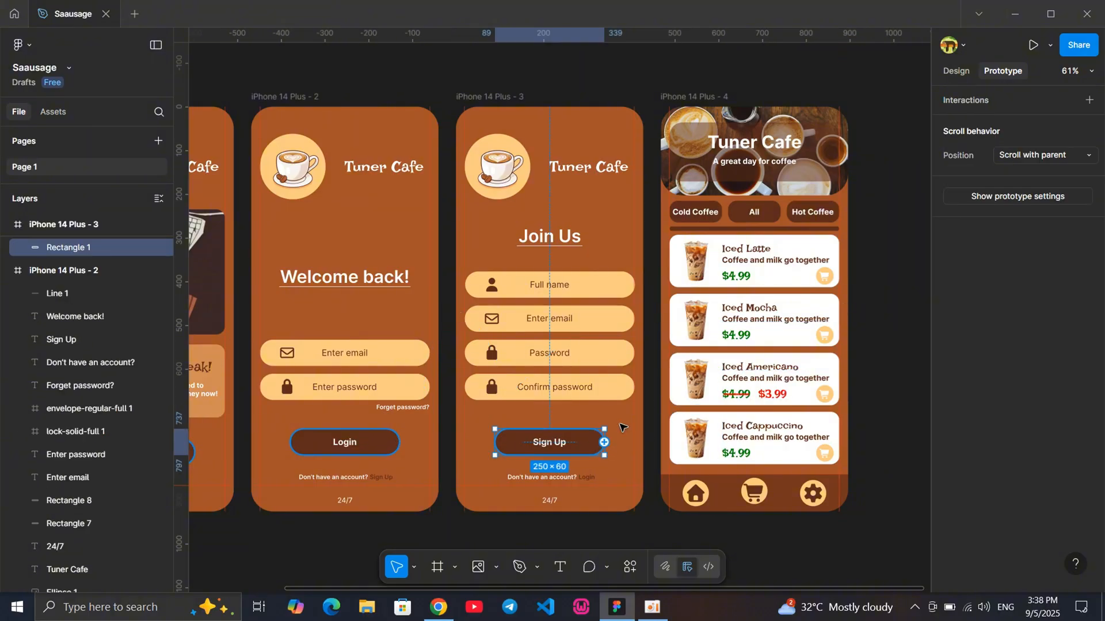
{"action": "left_click", "coordinate": [1089, 101]}
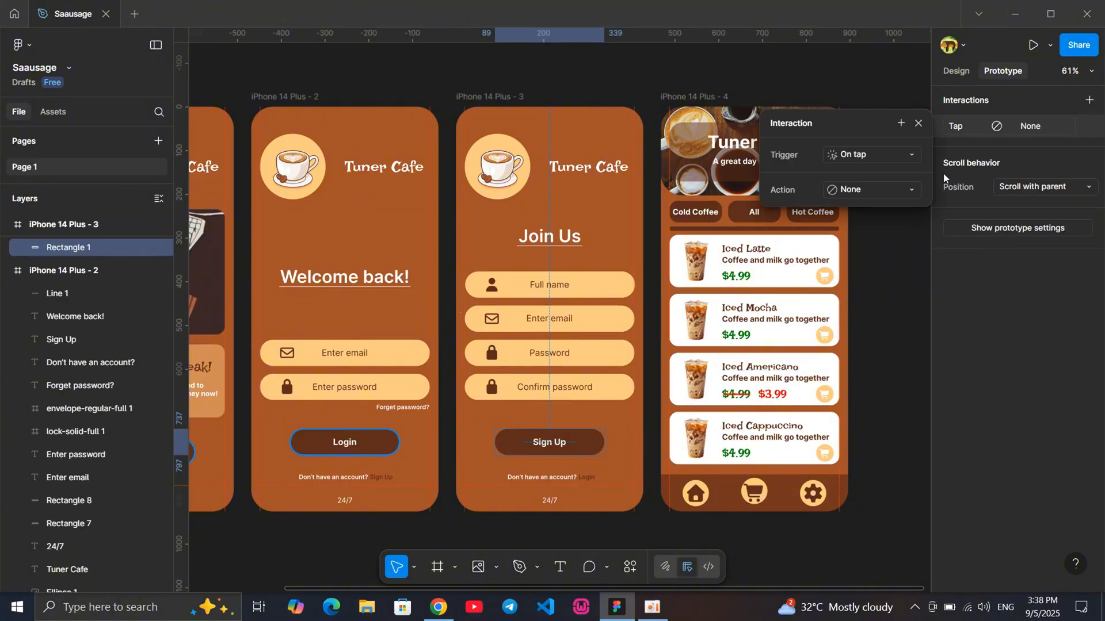
{"action": "left_click", "coordinate": [886, 190]}
{"action": "left_click", "coordinate": [886, 249]}
{"action": "left_click", "coordinate": [884, 207]}
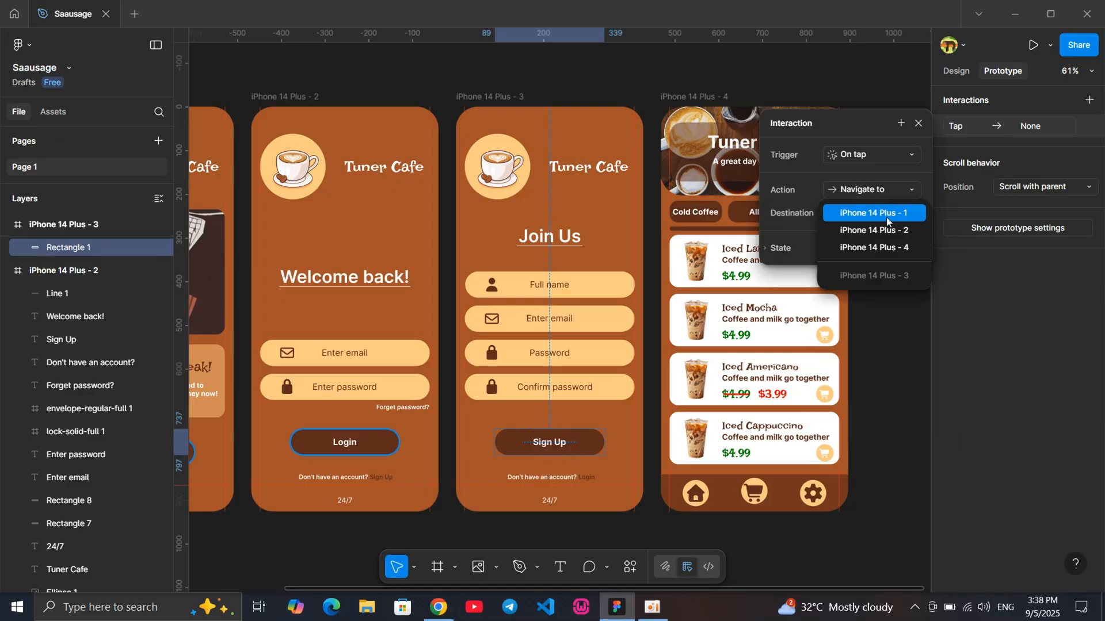
{"action": "left_click", "coordinate": [886, 236]}
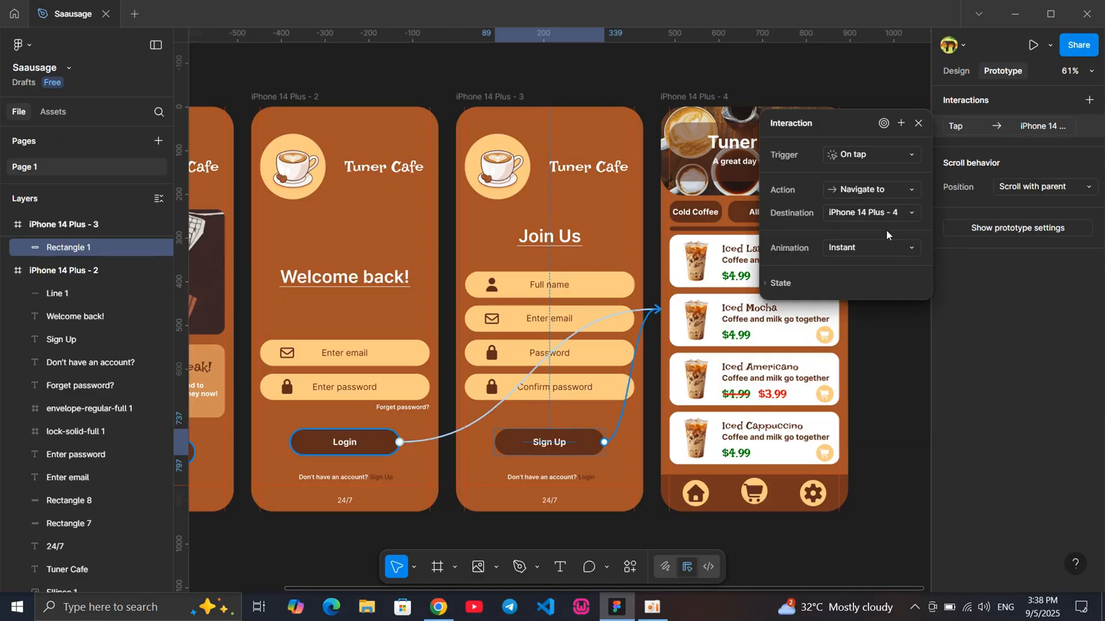
{"action": "left_click", "coordinate": [893, 397]}
Present the prototype in its own tab and test the Get Started button, both account links and the Login button
{"action": "scroll", "coordinate": [898, 395], "scroll_direction": "down", "scroll_amount": 3}
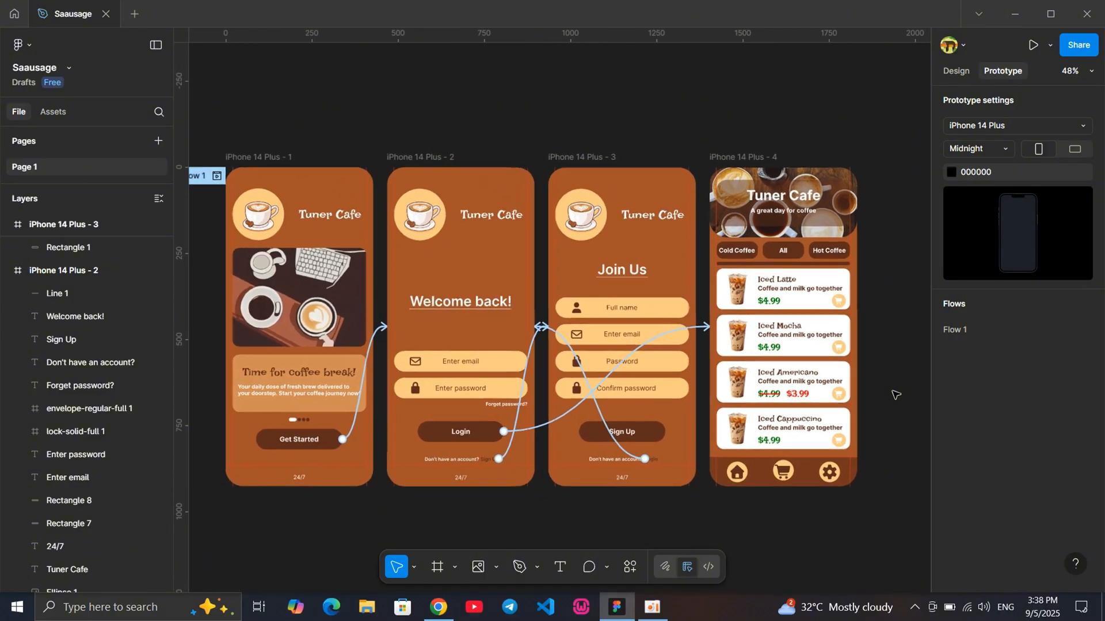
{"action": "scroll", "coordinate": [896, 395], "scroll_direction": "down", "scroll_amount": 1}
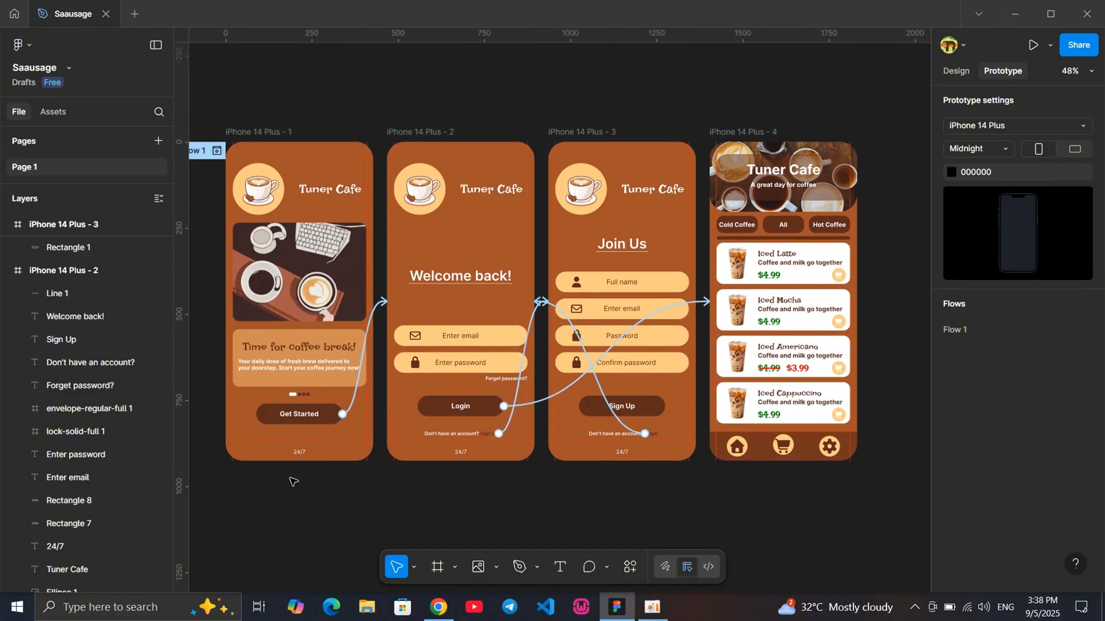
{"action": "left_click", "coordinate": [1049, 46]}
{"action": "left_click", "coordinate": [1003, 80]}
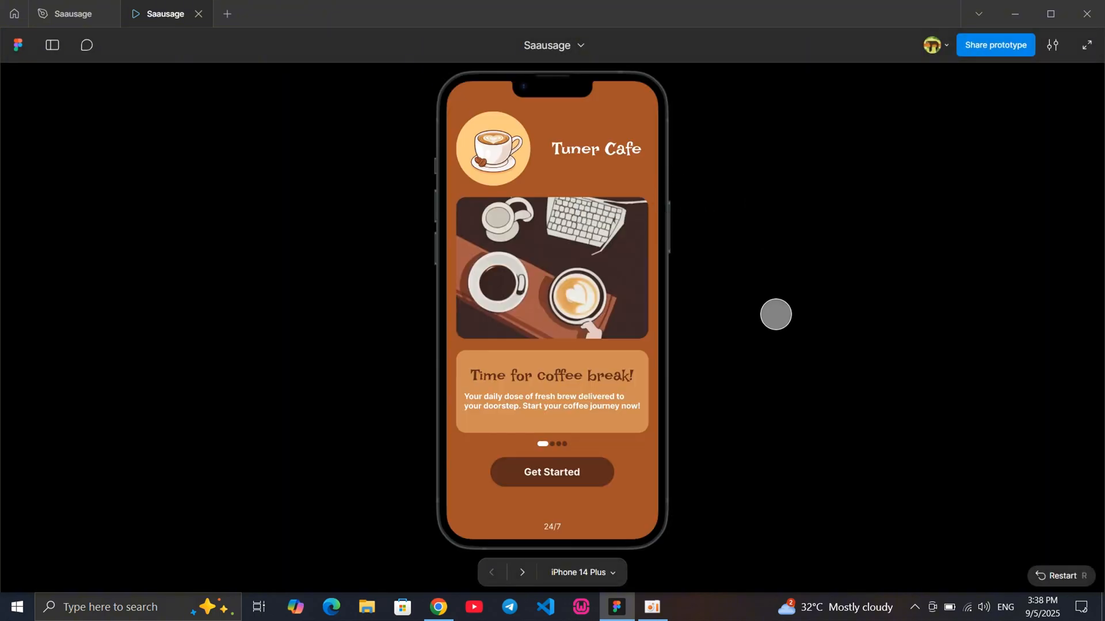
{"action": "left_click", "coordinate": [555, 474]}
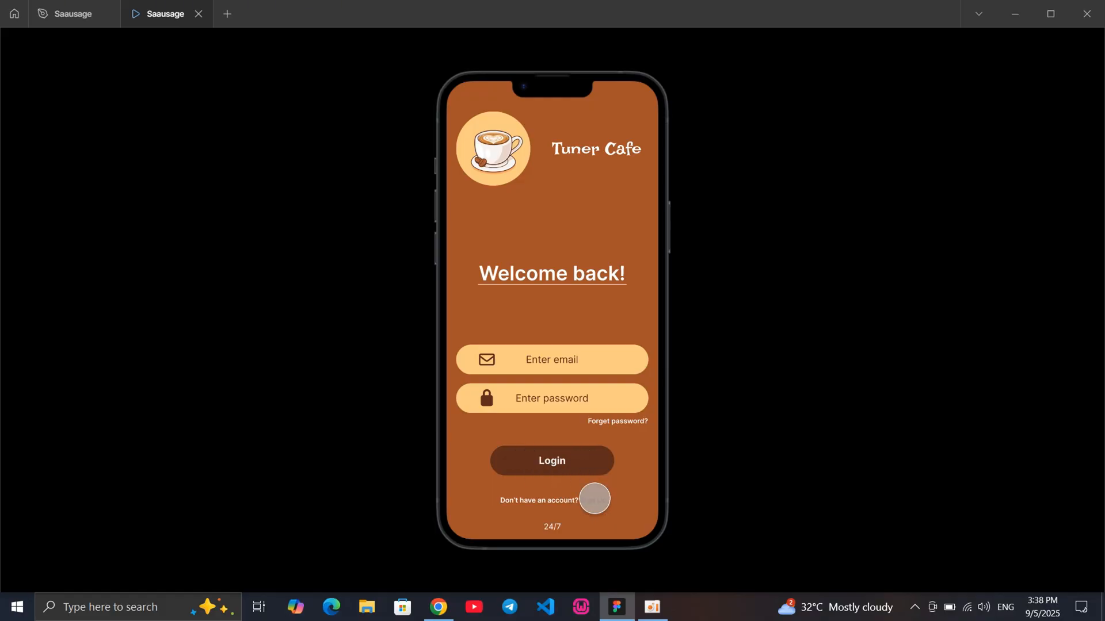
{"action": "left_click", "coordinate": [593, 500]}
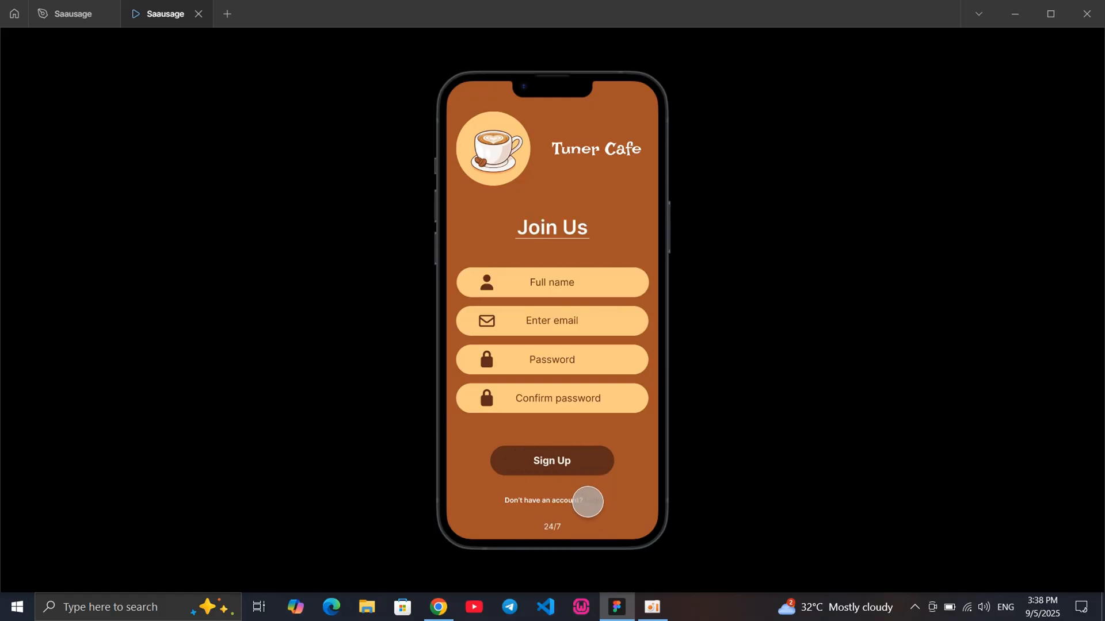
{"action": "left_click", "coordinate": [596, 500]}
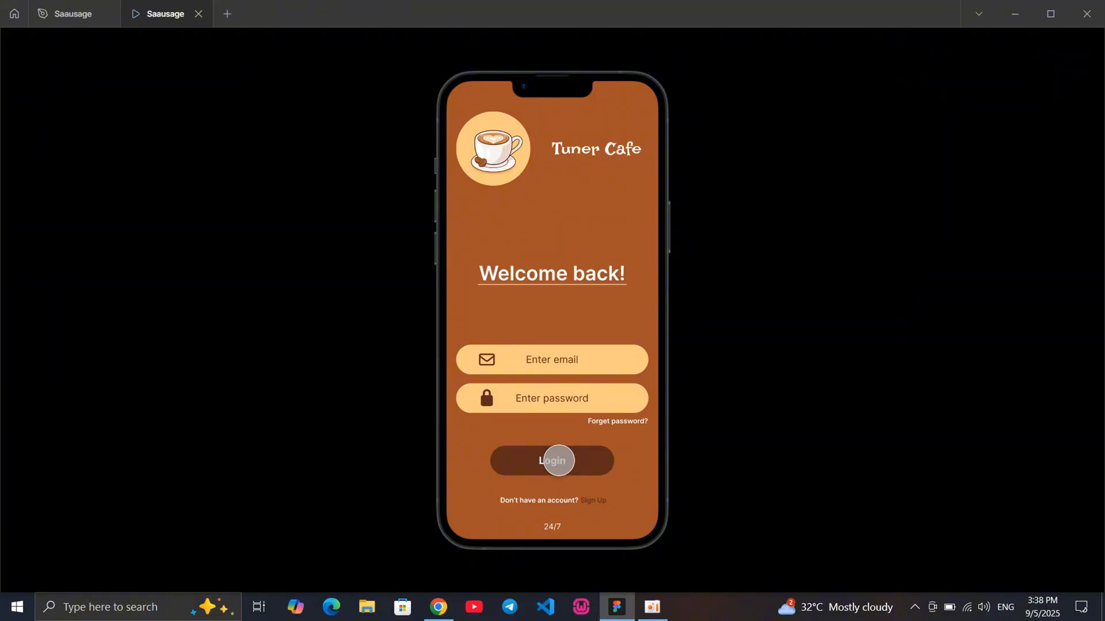
{"action": "left_click", "coordinate": [558, 460]}
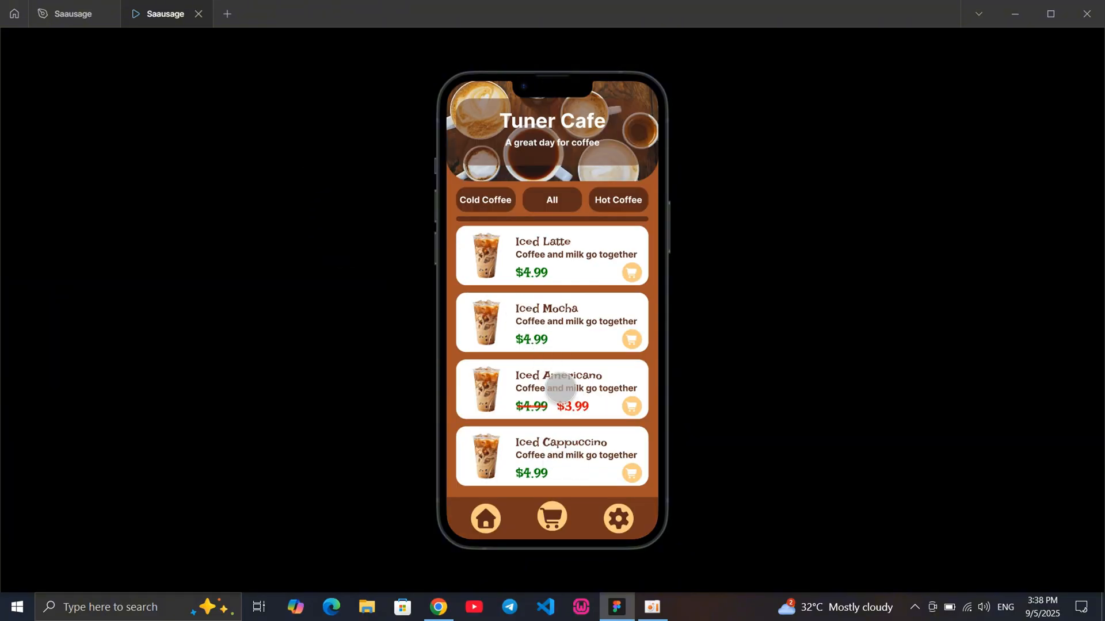